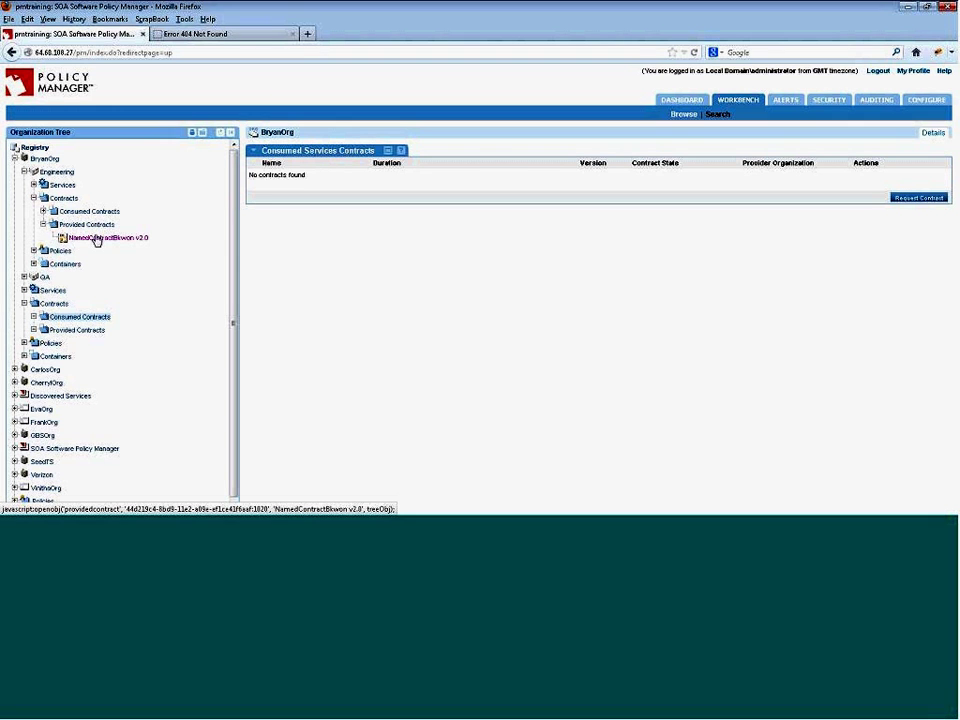
- Open contract NamedContractBkwon v2.0 and scroll down to its empty QoS Policy Attachments
left_click(97, 240)
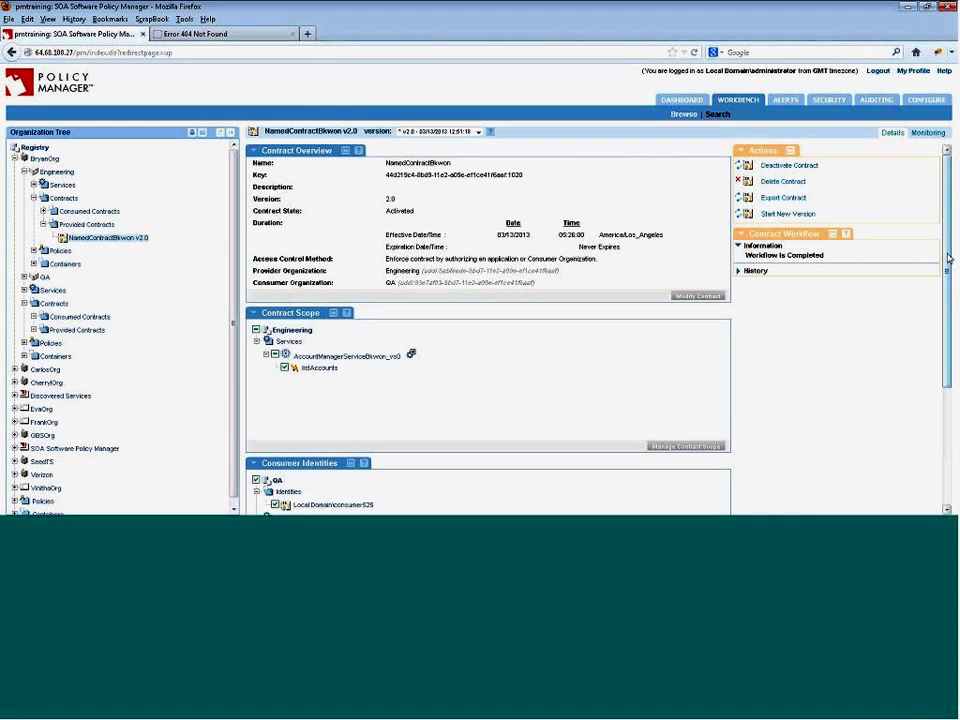
scroll(955, 365, "down", 3)
scroll(955, 365, "down", 1)
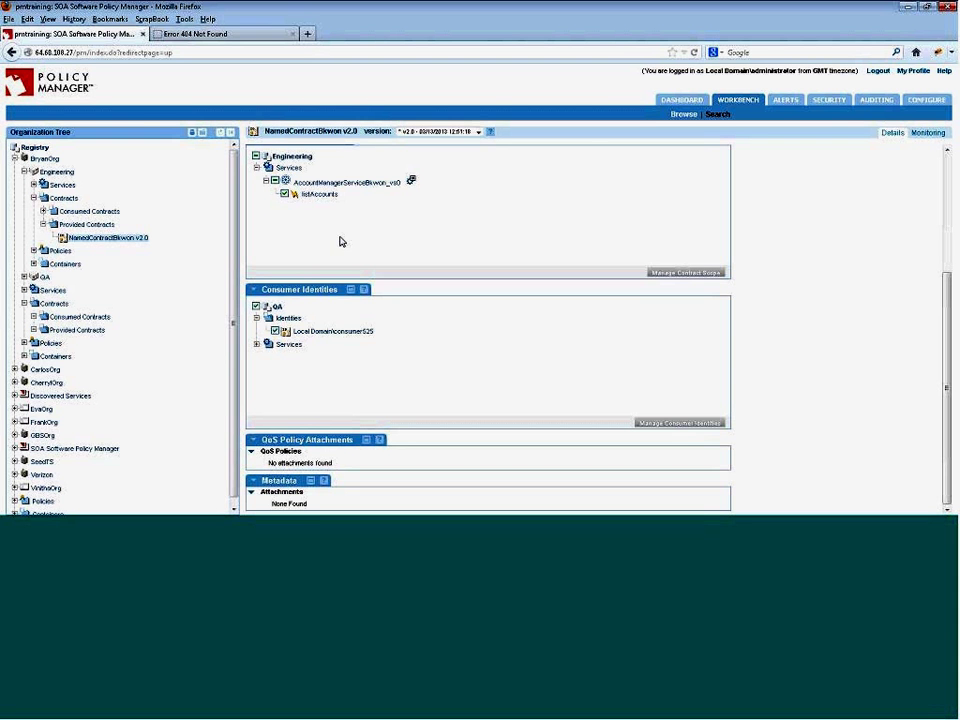
- Go to Alerts and list all 762 Alert Codes
left_click(785, 102)
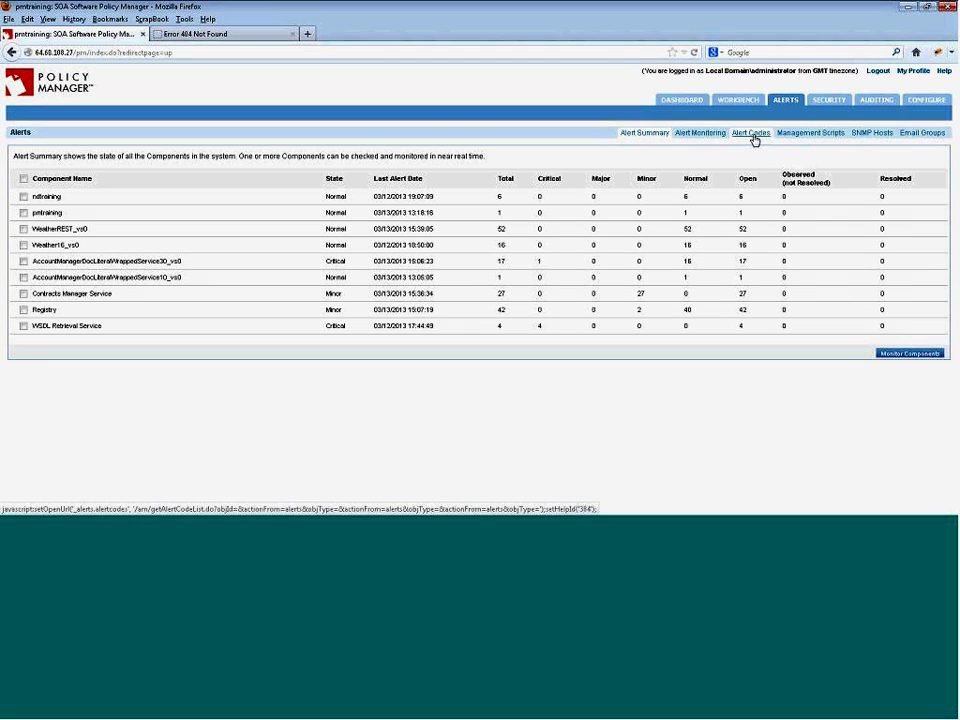
left_click(752, 134)
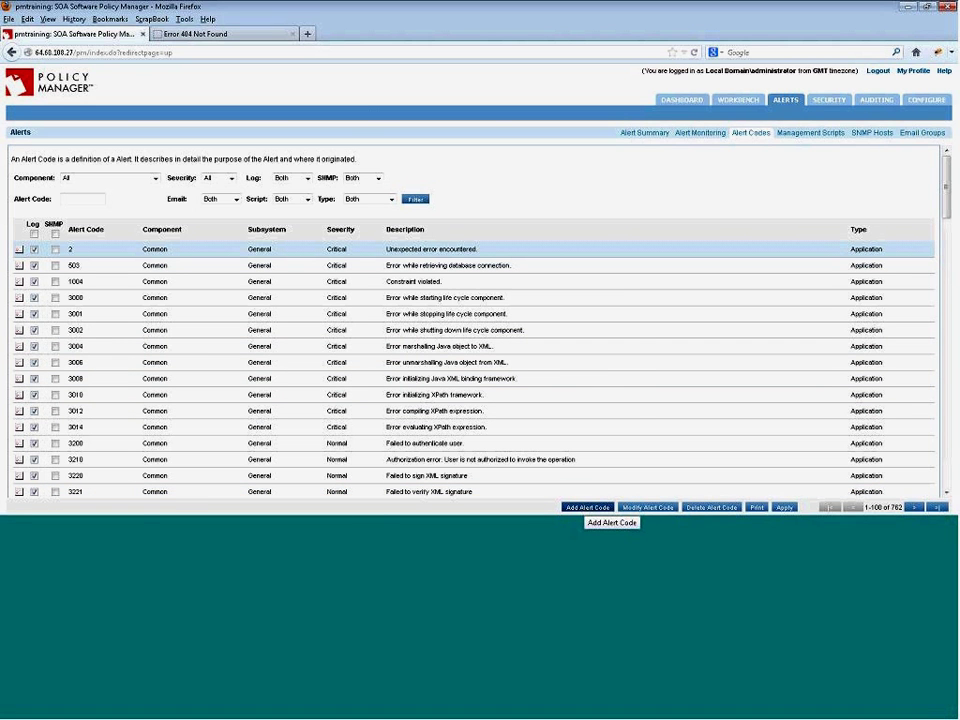
- Start a new alert code 1000525 with component Contract SLA
left_click(584, 509)
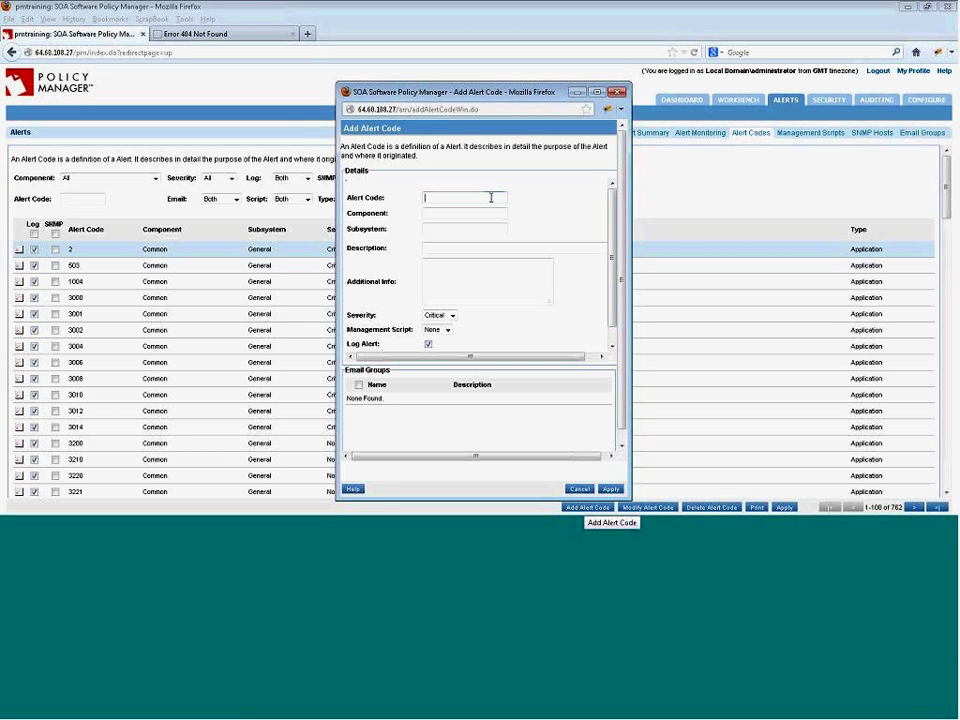
left_click(491, 197)
type("100052")
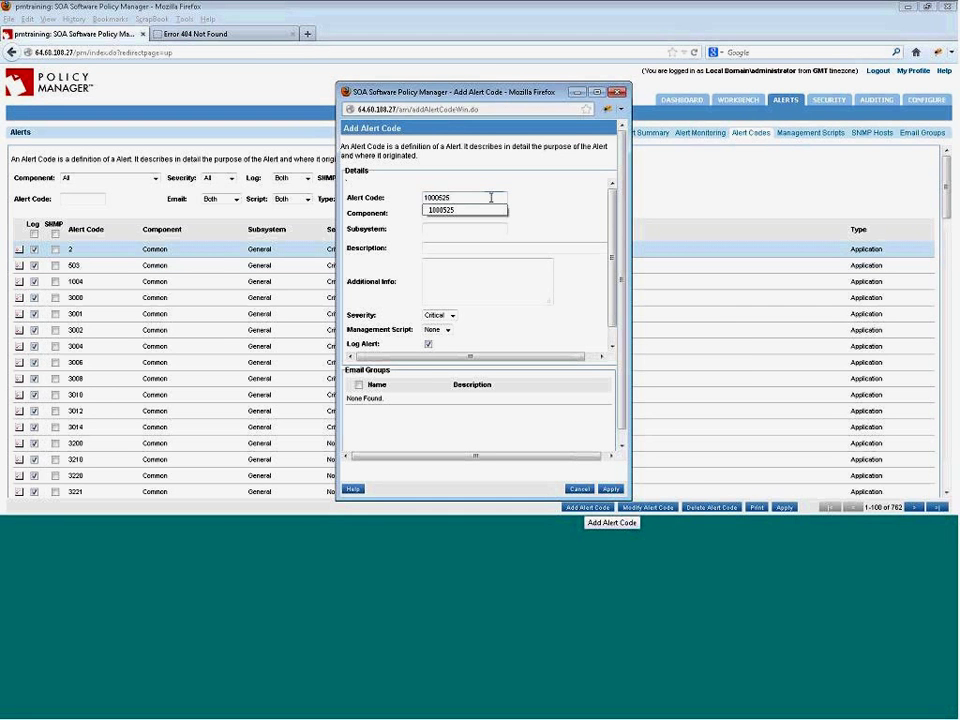
type("5")
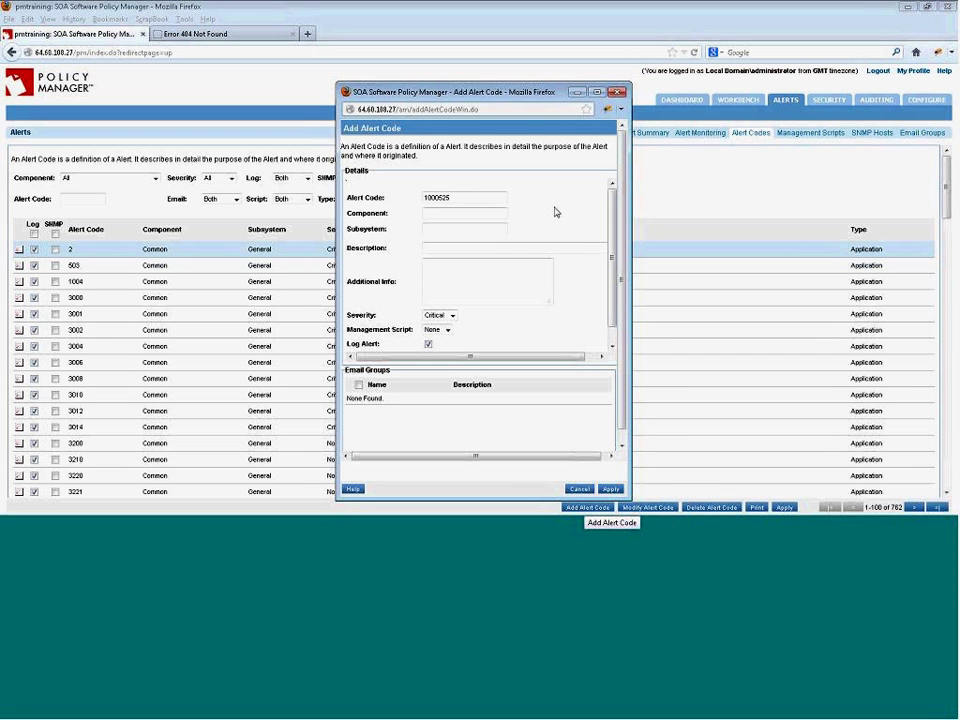
left_click(477, 213)
type("Contract")
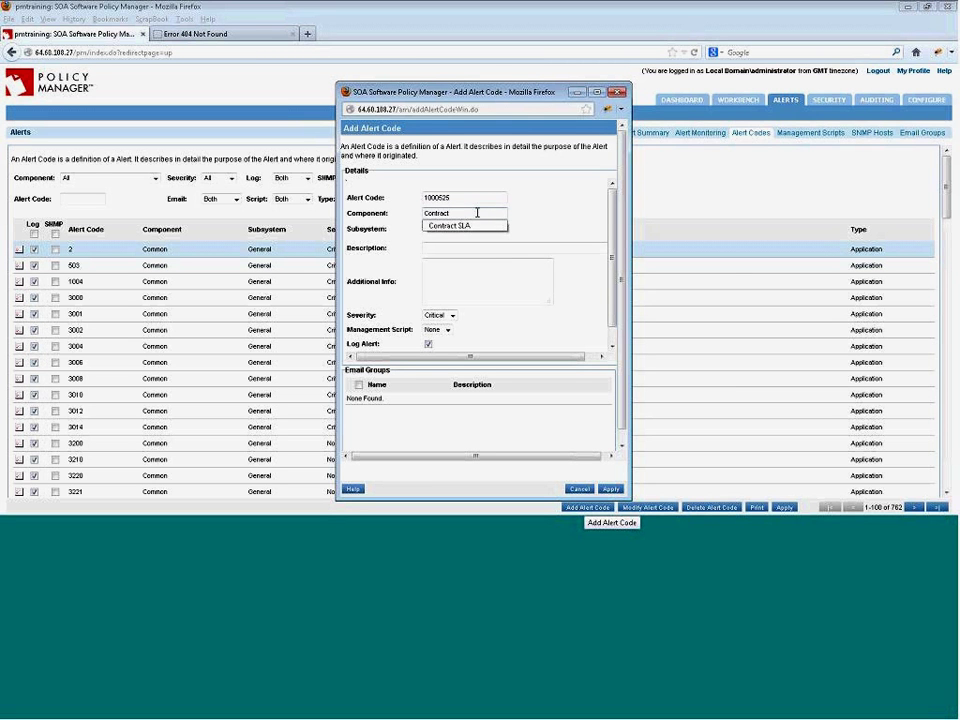
key("Down")
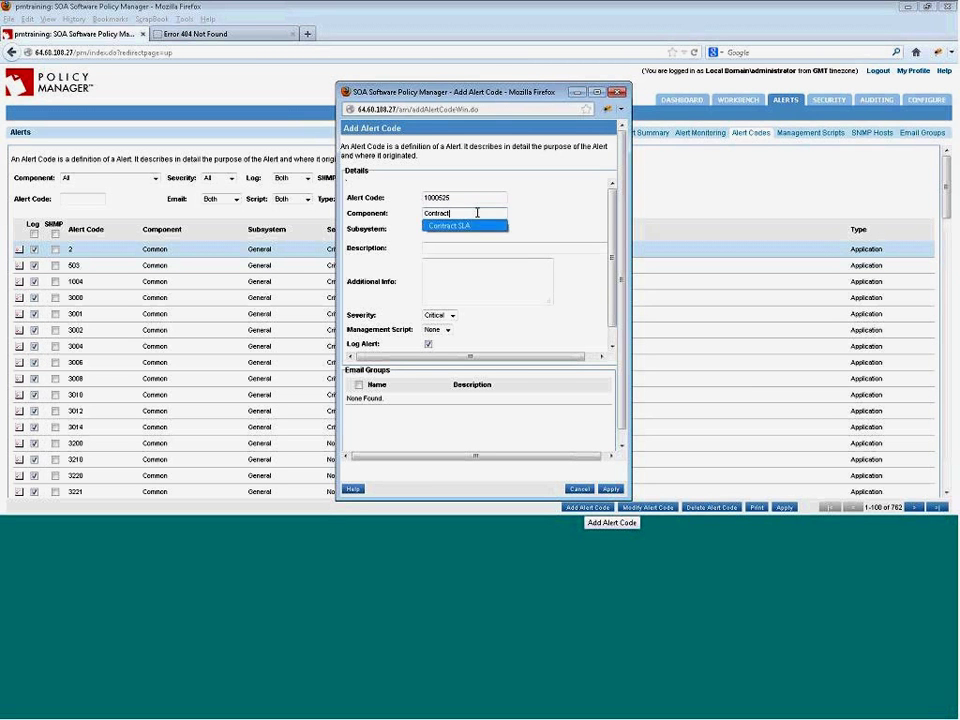
key("Return")
- Give it subsystem Policy Manager and description 'Usage SLA has been violated', then apply
left_click(478, 230)
type("P")
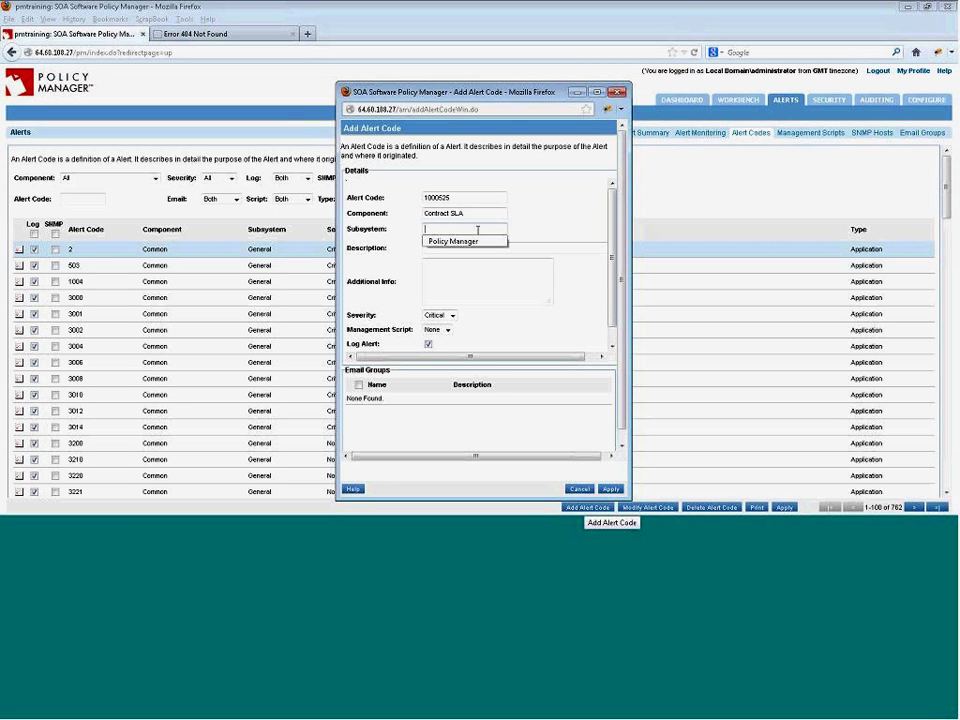
key("Down")
key("Return")
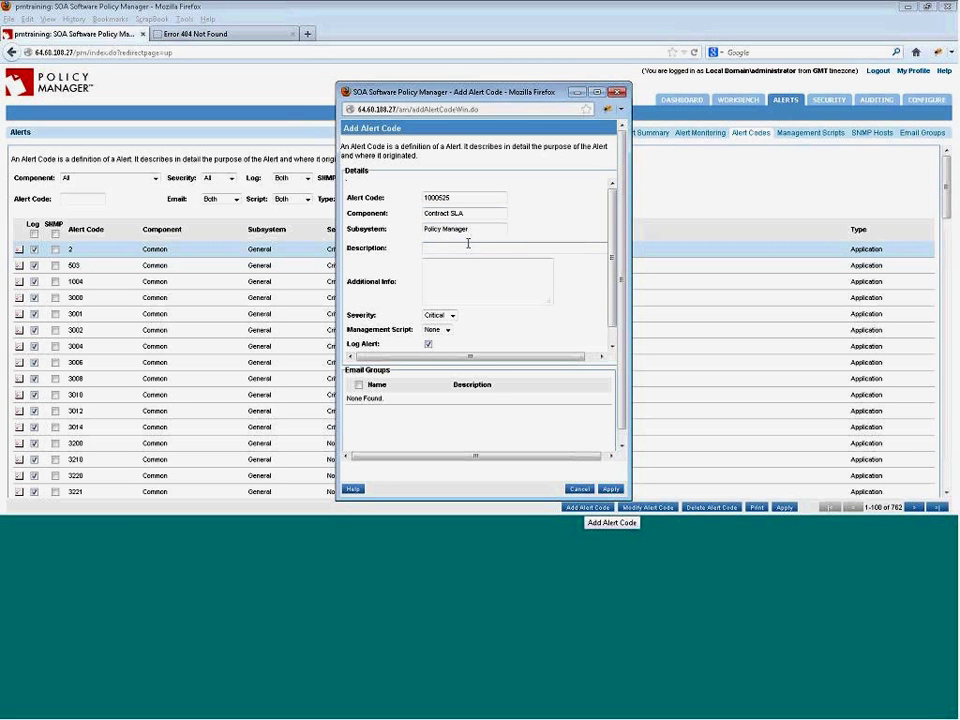
left_click(467, 247)
type("Usage S")
type("LA has been violated")
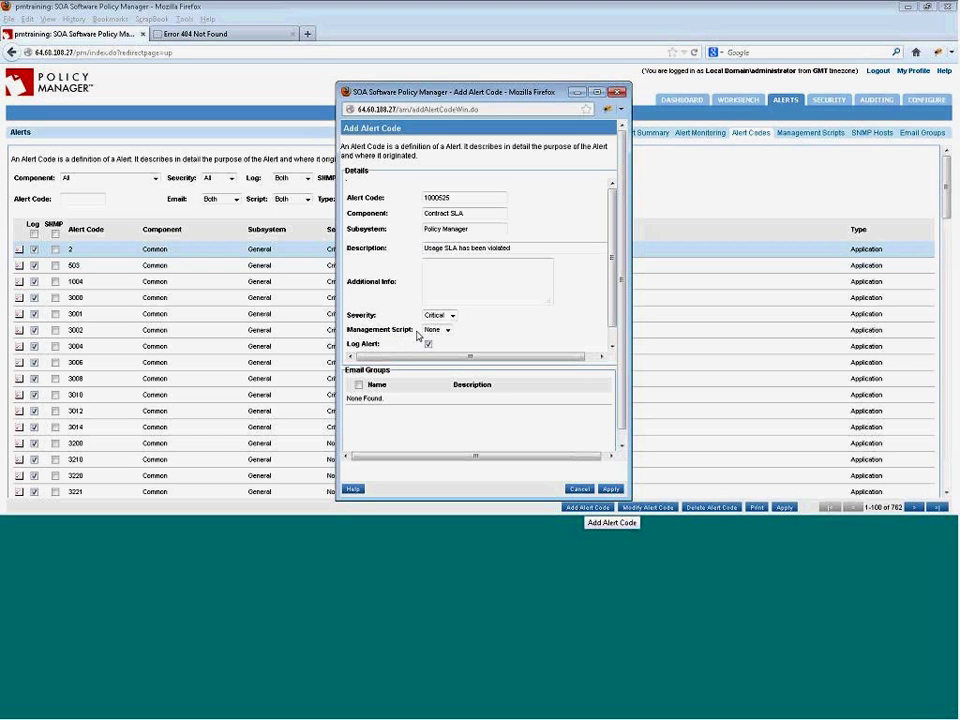
left_click_drag(416, 332, 345, 330)
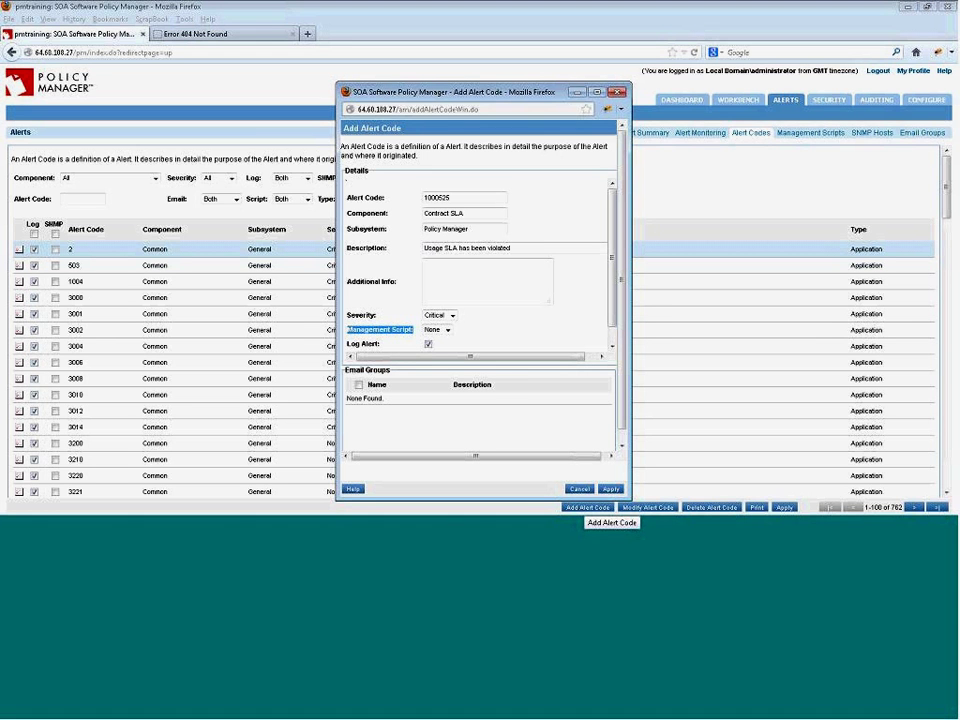
left_click(456, 383)
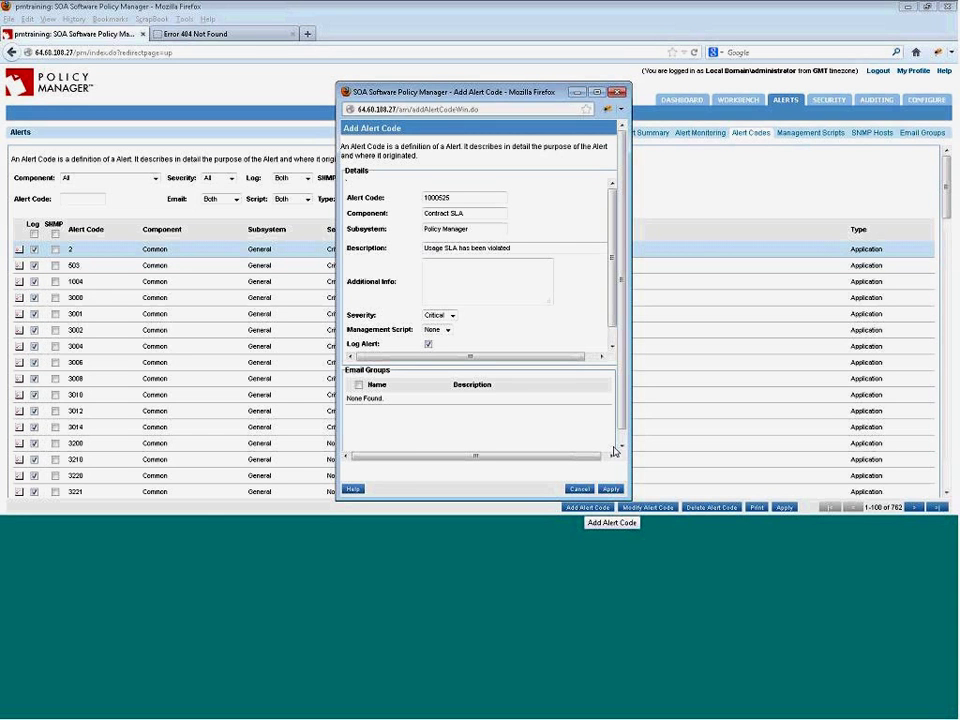
left_click(610, 489)
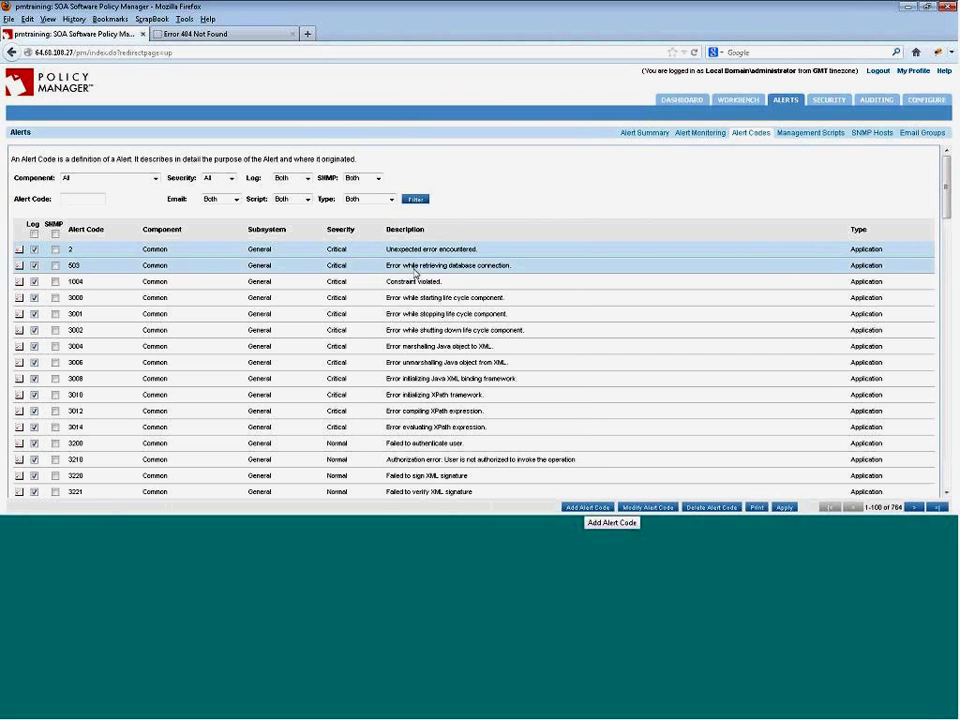
- Filter the alert codes to 1000525 and check its settings without changes
left_click(99, 197)
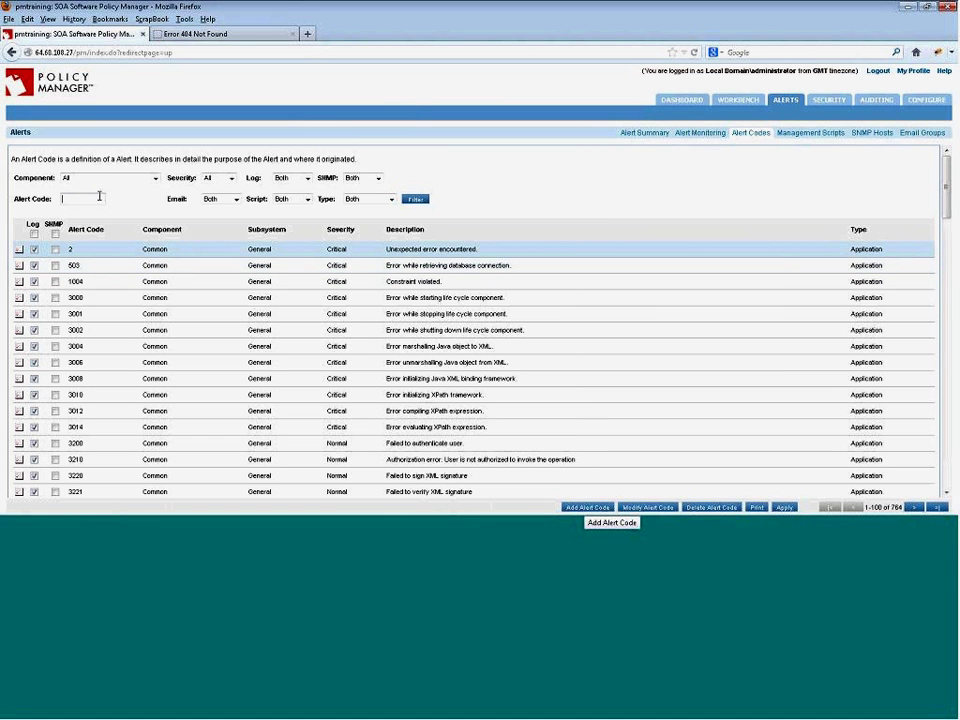
type("100")
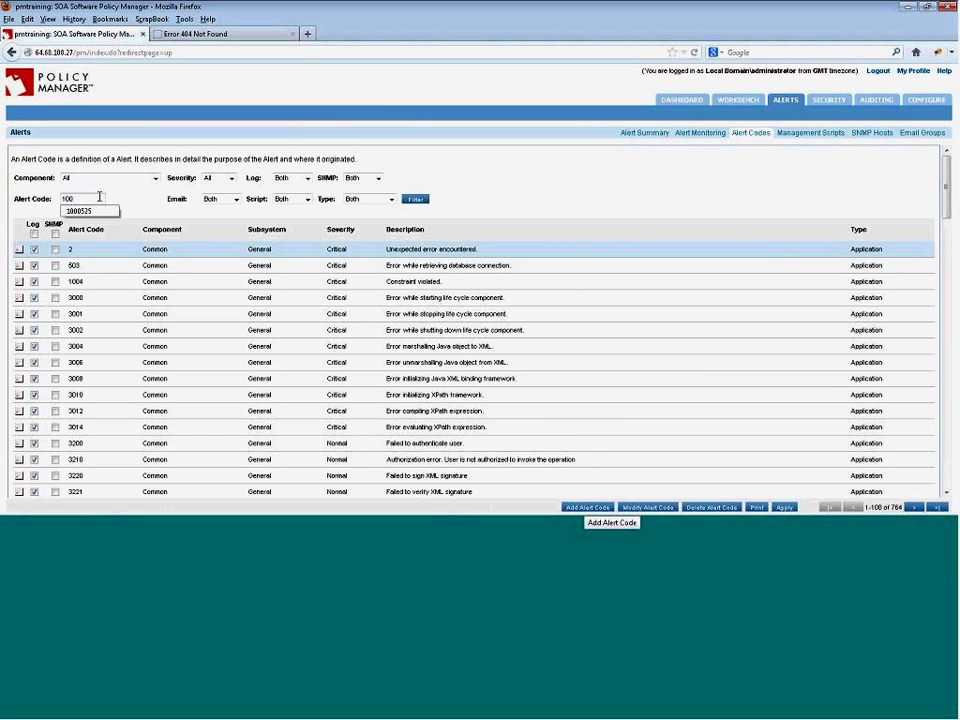
left_click(80, 210)
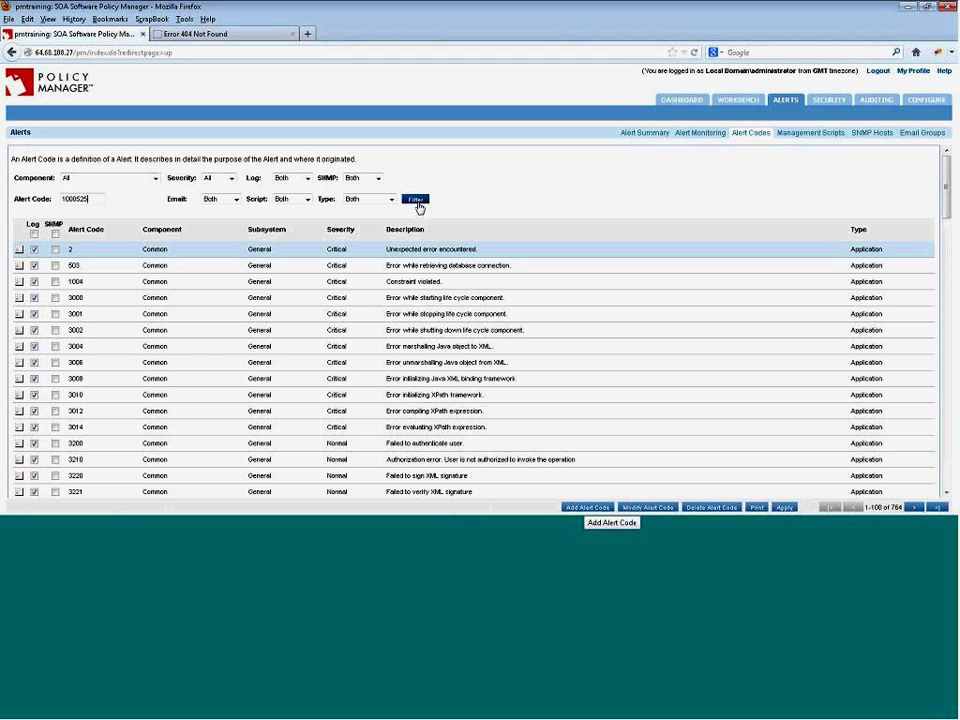
left_click(419, 204)
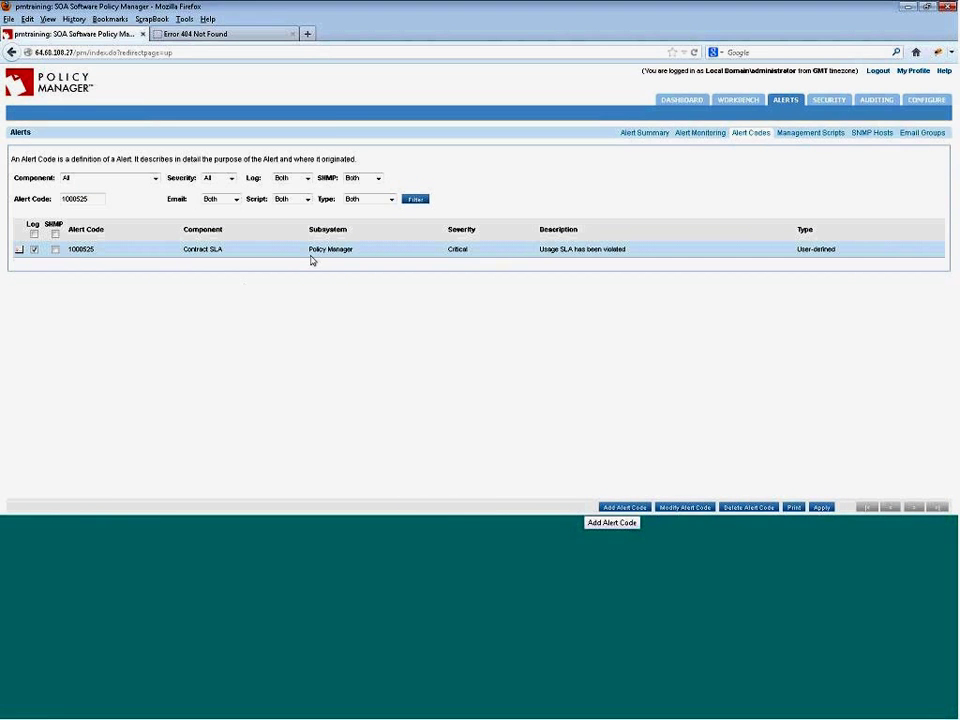
double_click(313, 252)
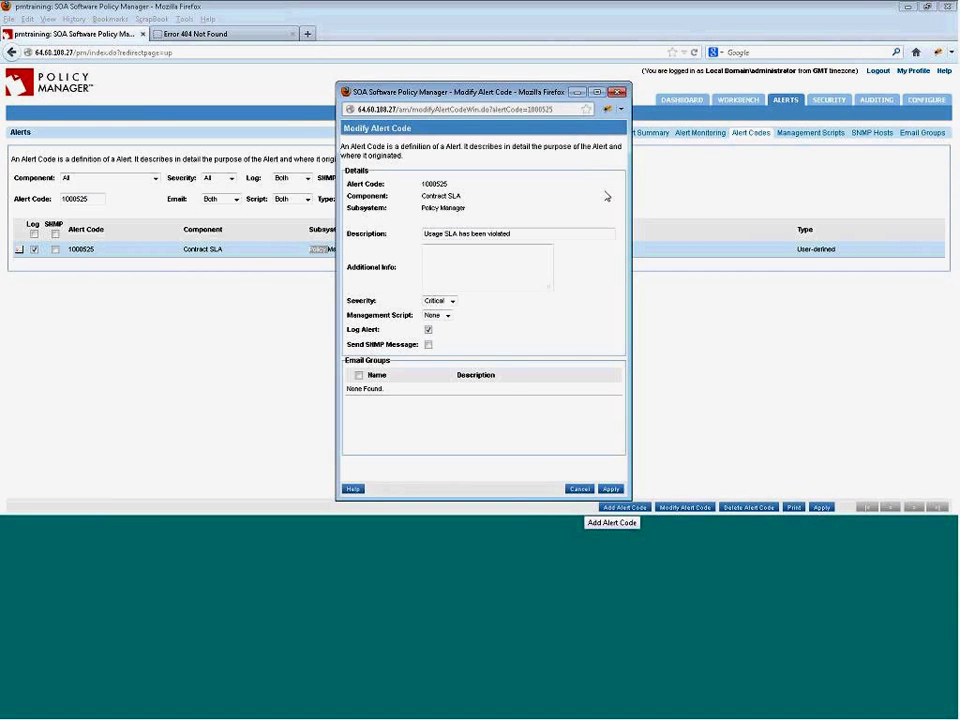
left_click(616, 92)
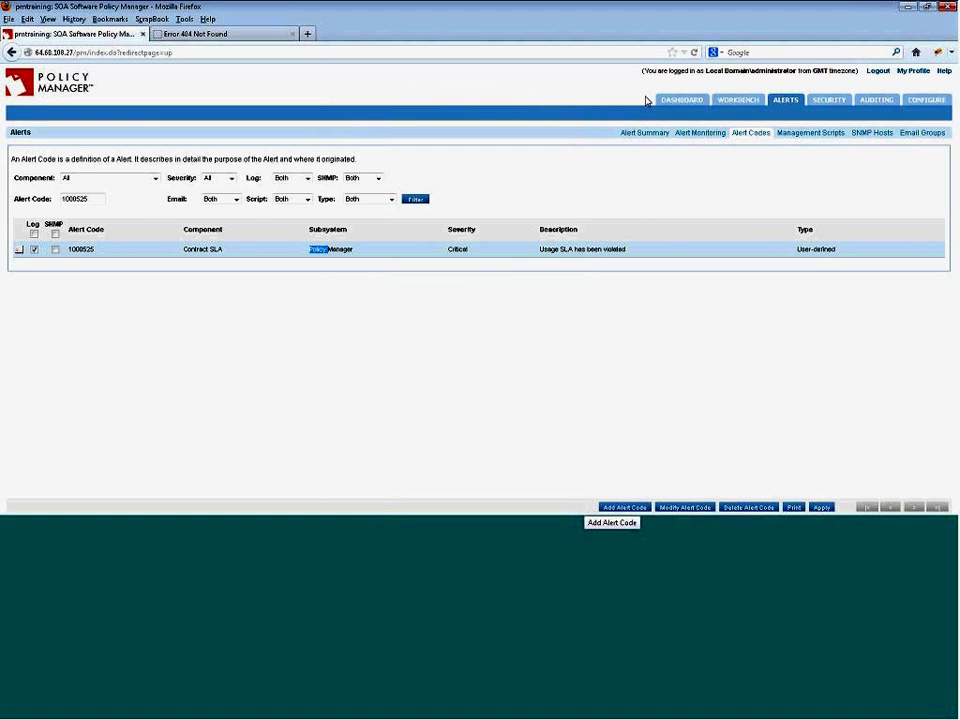
- In the Workbench, start adding a new policy under Engineering's QoS Policies
left_click(737, 100)
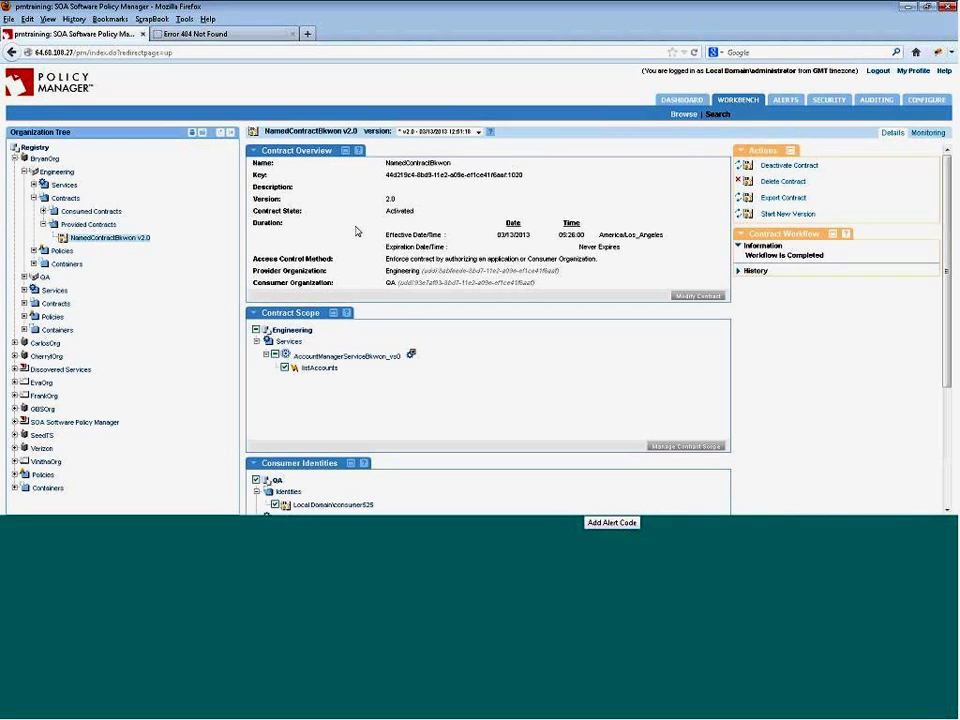
left_click(34, 250)
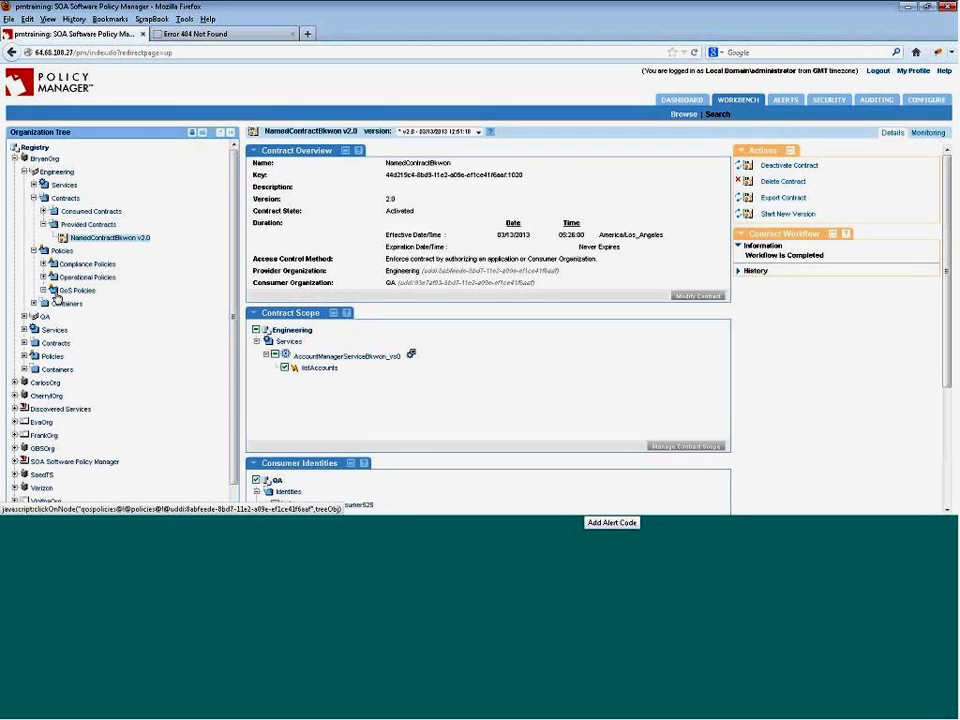
left_click(73, 291)
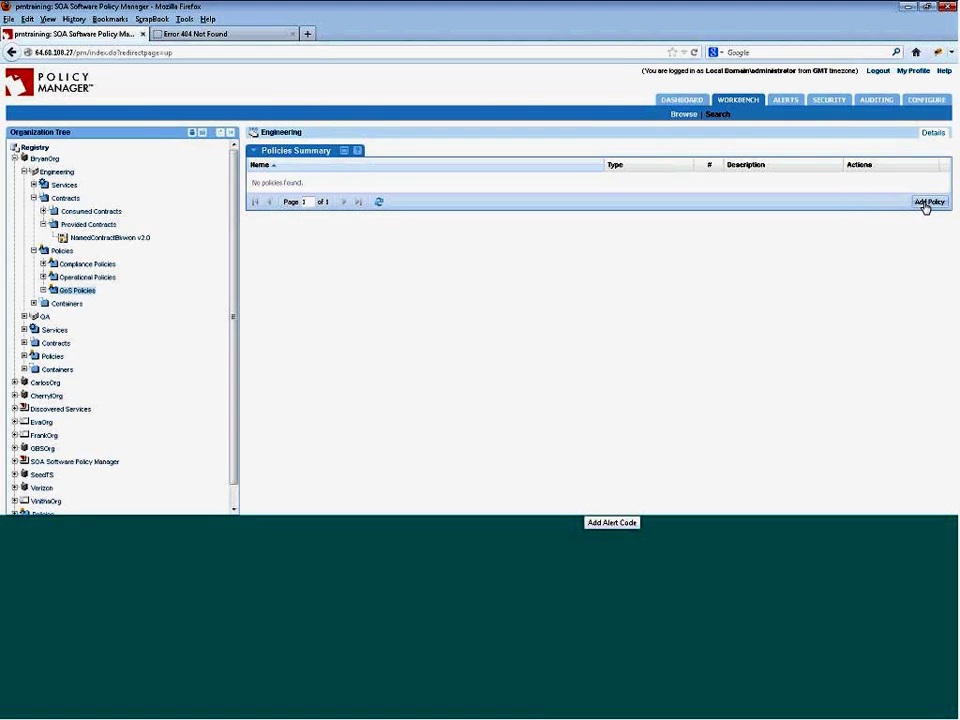
left_click(925, 203)
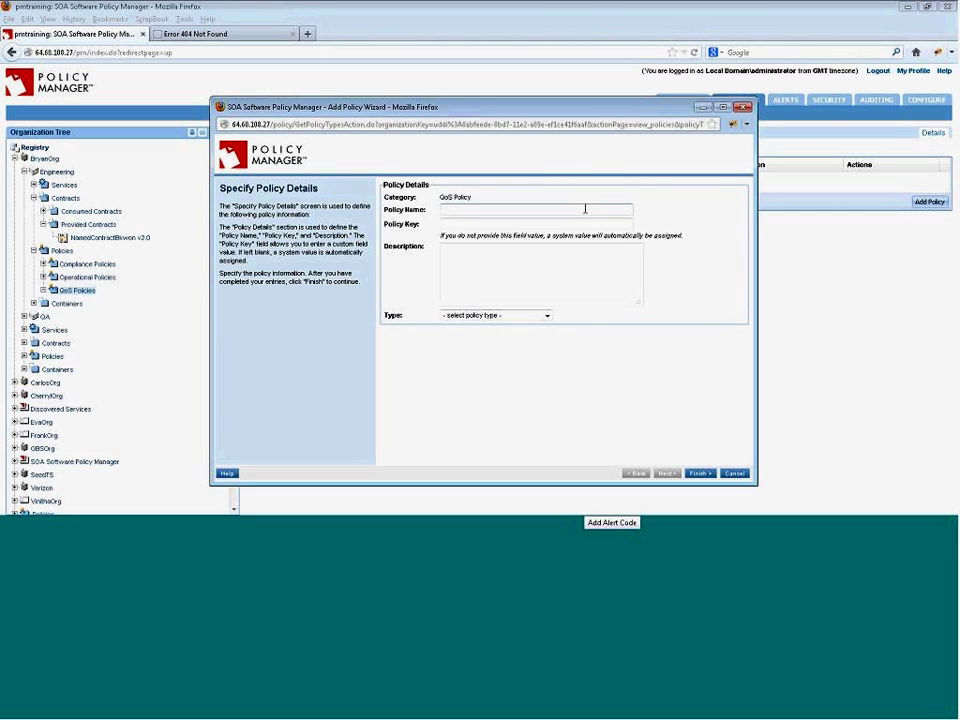
- Create a Service Level Policy named 'QoS for Bryan' and close the wizard
left_click(585, 209)
type("Bry")
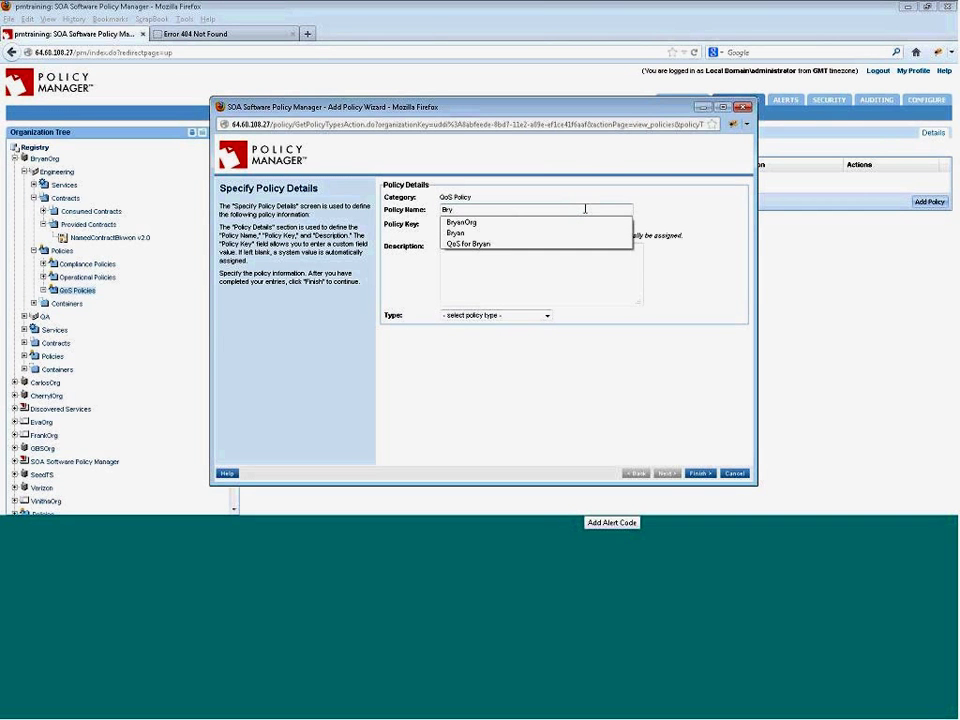
key("BackSpace")
key("BackSpace")
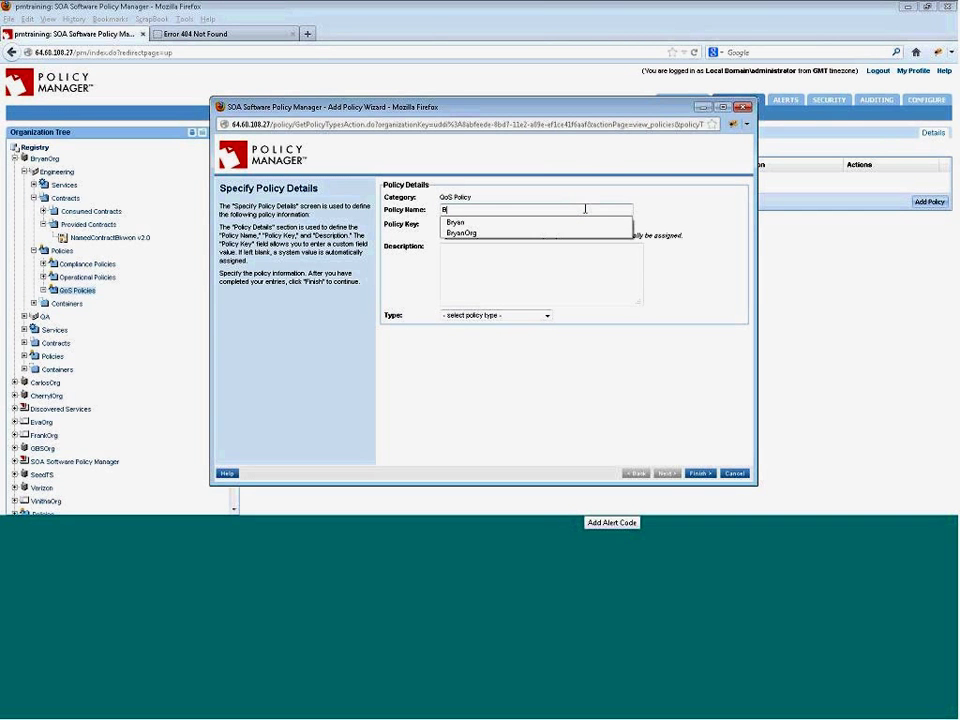
type("r")
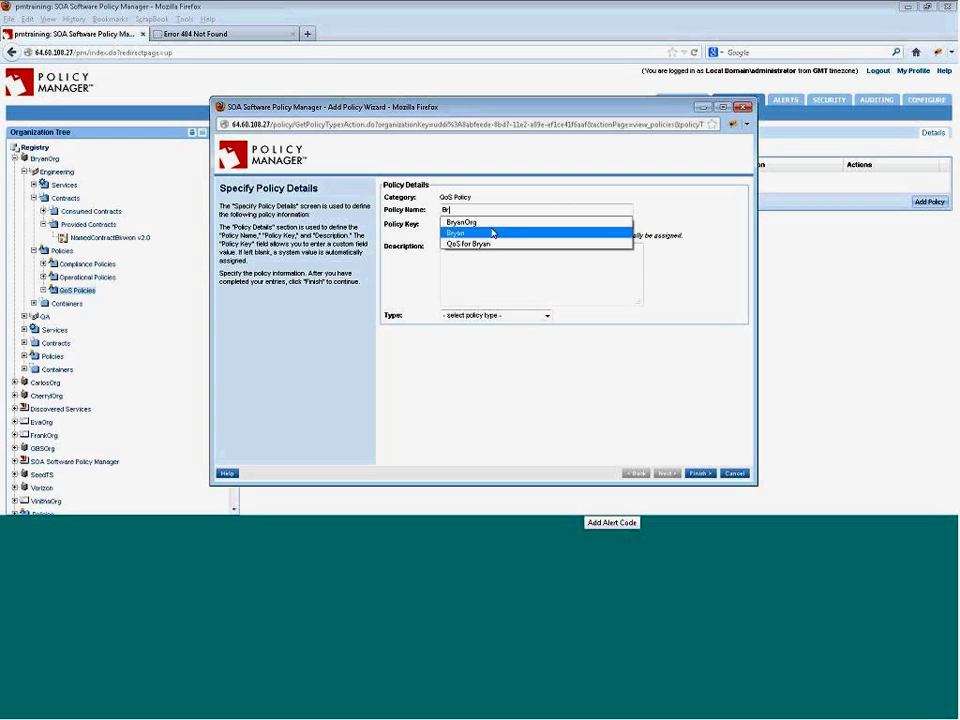
left_click(484, 243)
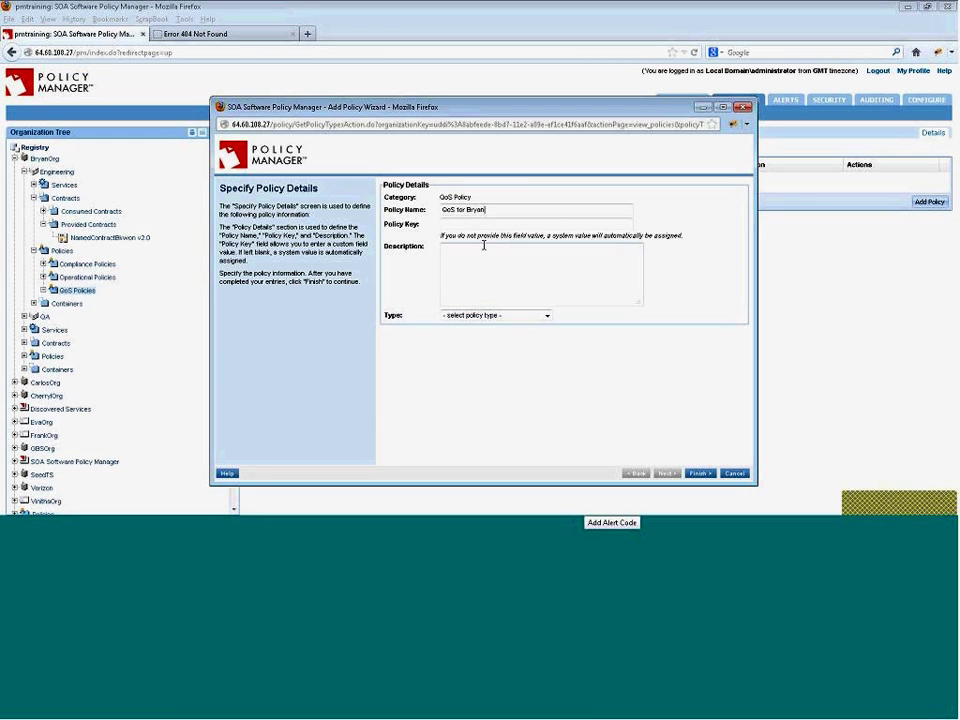
left_click(490, 316)
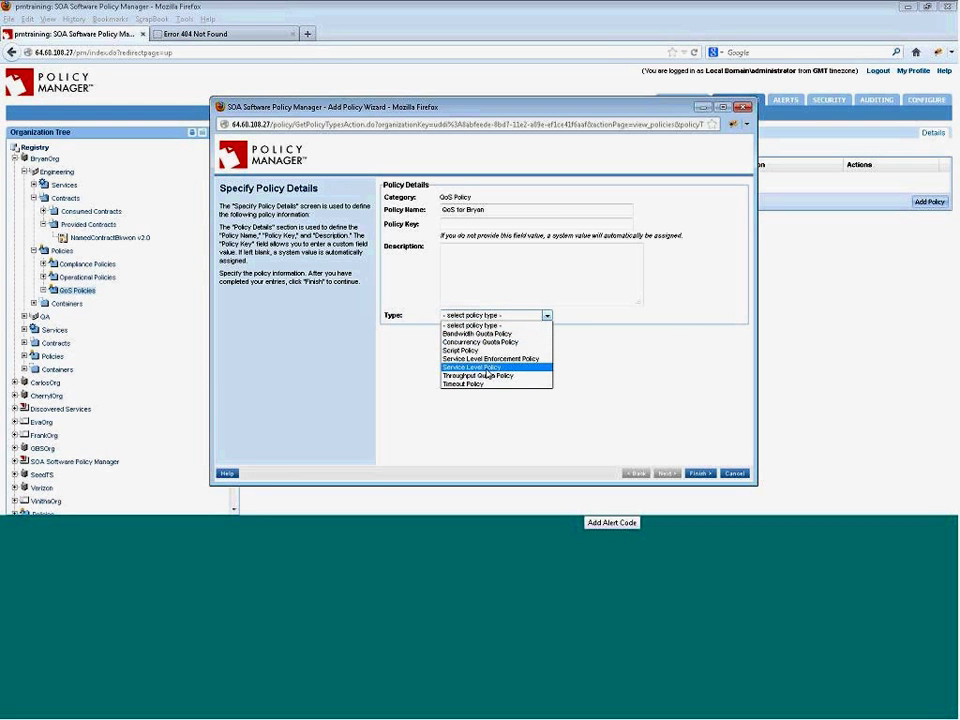
left_click(486, 368)
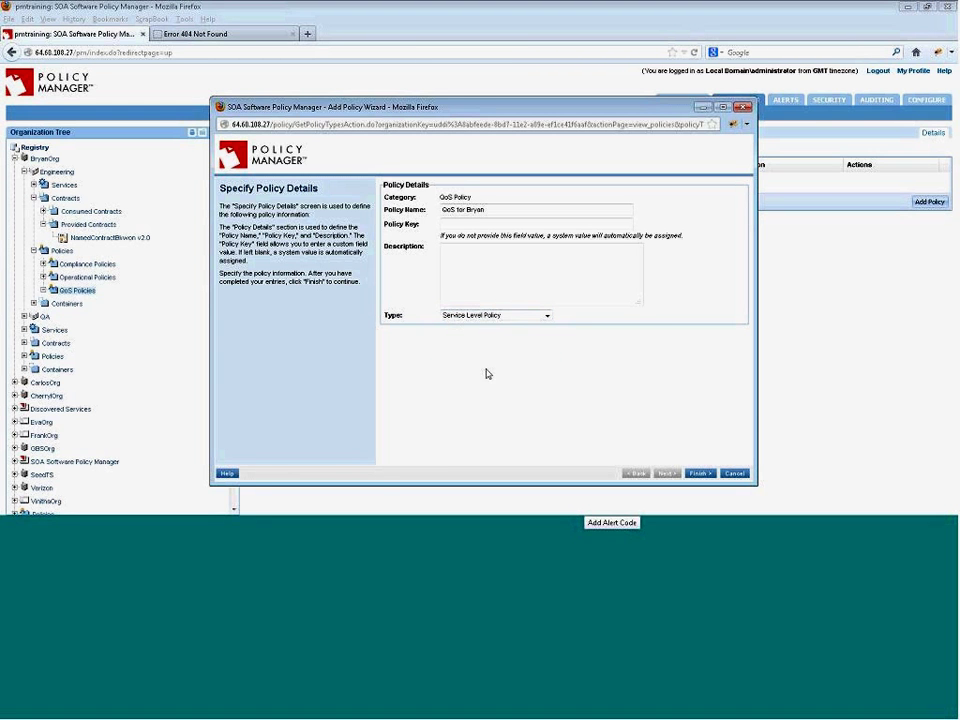
left_click(698, 473)
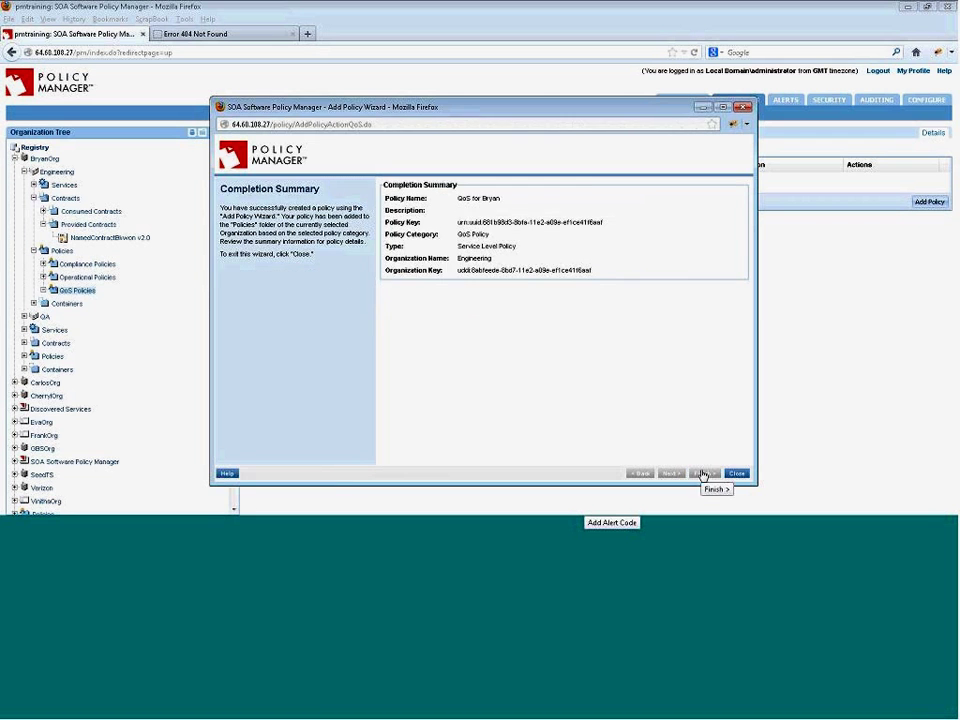
left_click(736, 473)
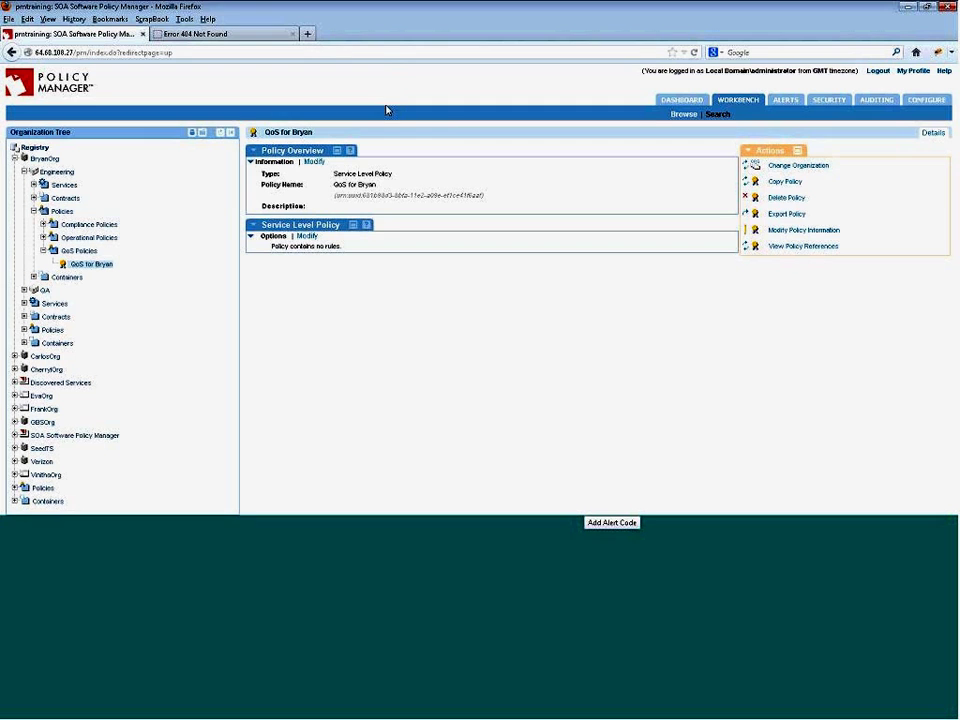
- Enable the first rule with alert code 1000525 and metric Usage Count
left_click(306, 237)
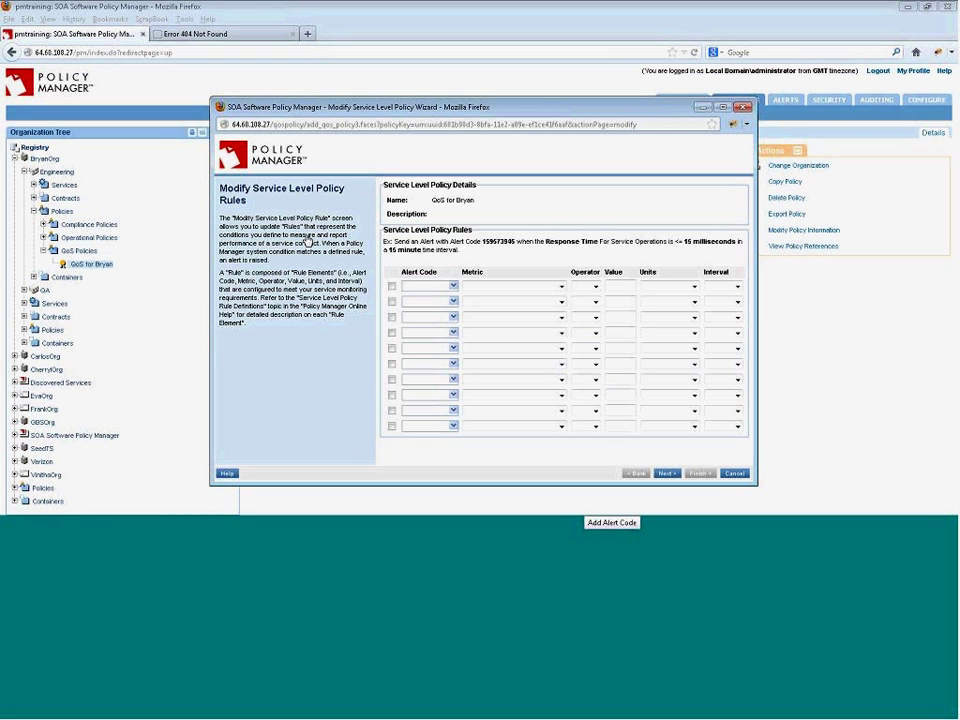
double_click(305, 236)
left_click(392, 287)
left_click(452, 287)
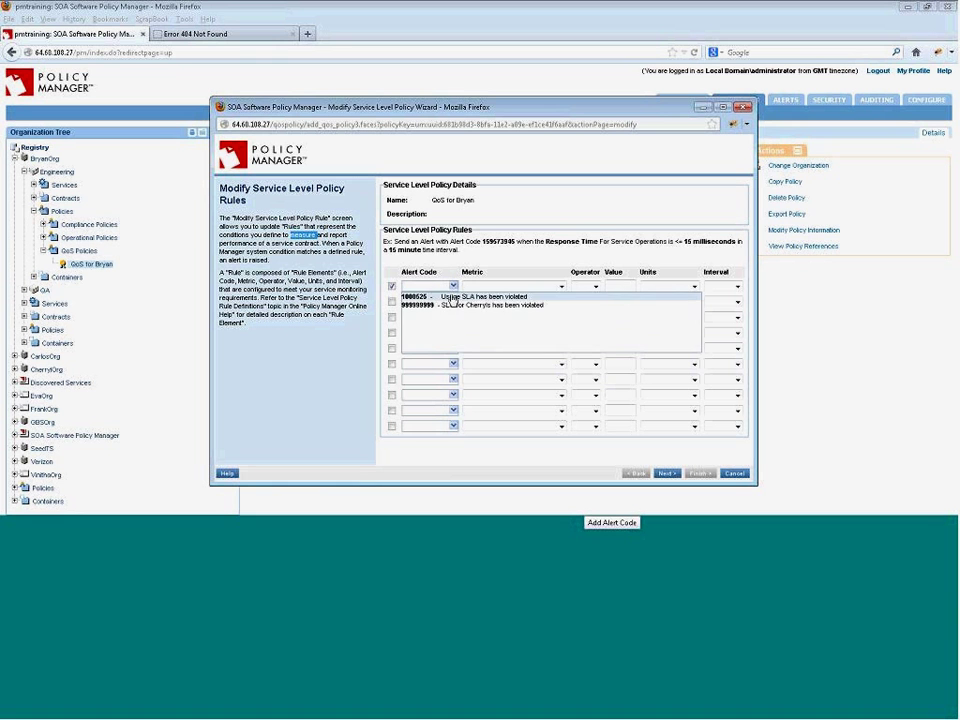
left_click(452, 297)
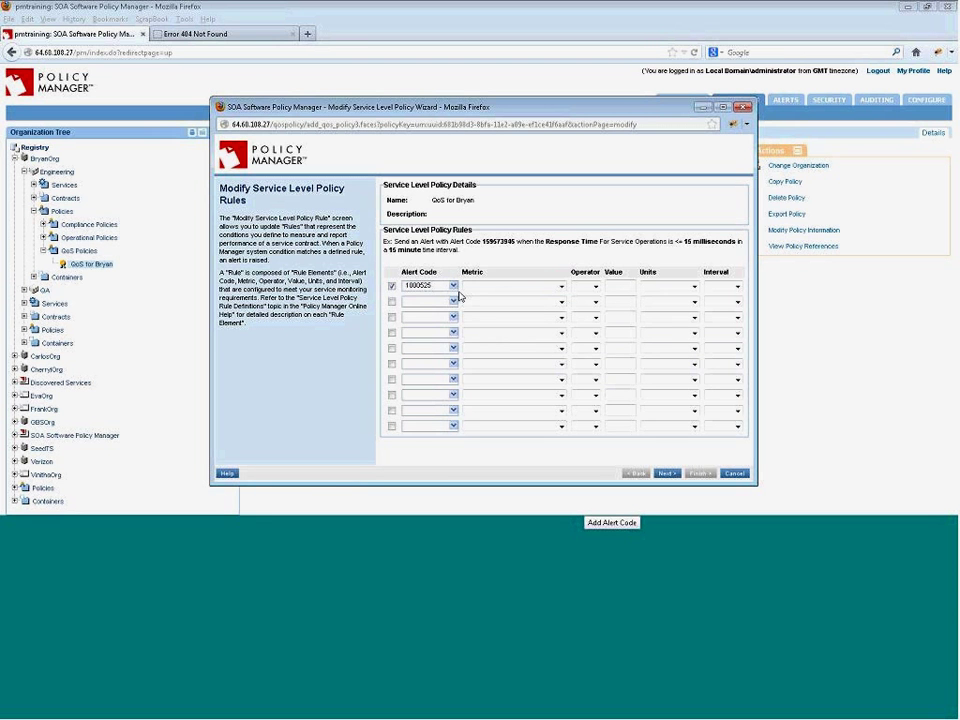
left_click(561, 287)
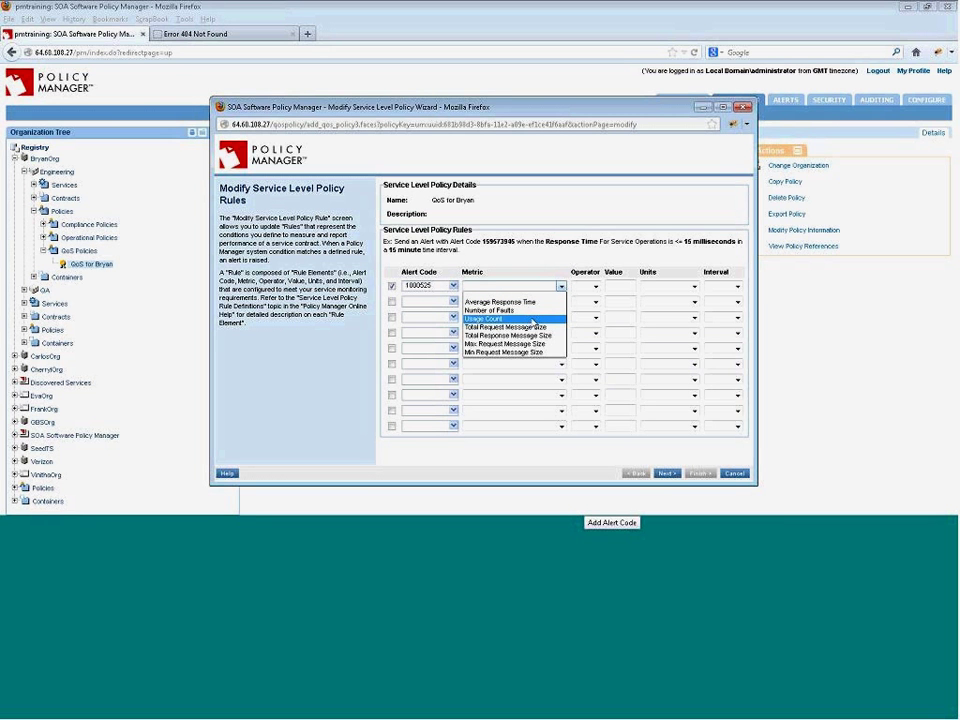
left_click(533, 320)
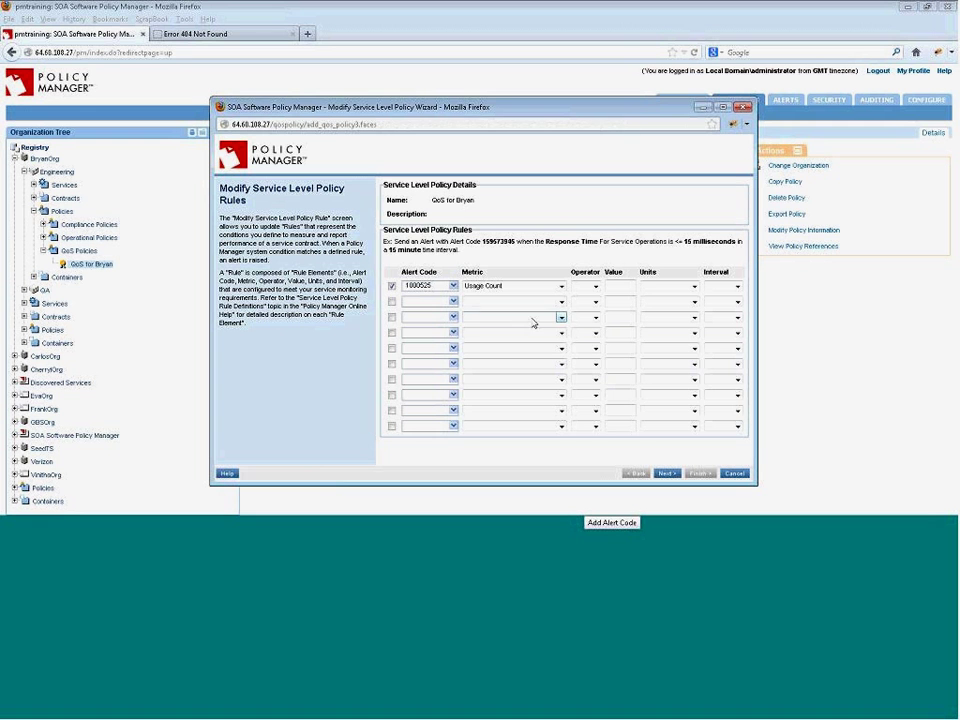
- Set the rule's threshold to greater than 3 count per 15 mins
left_click(596, 287)
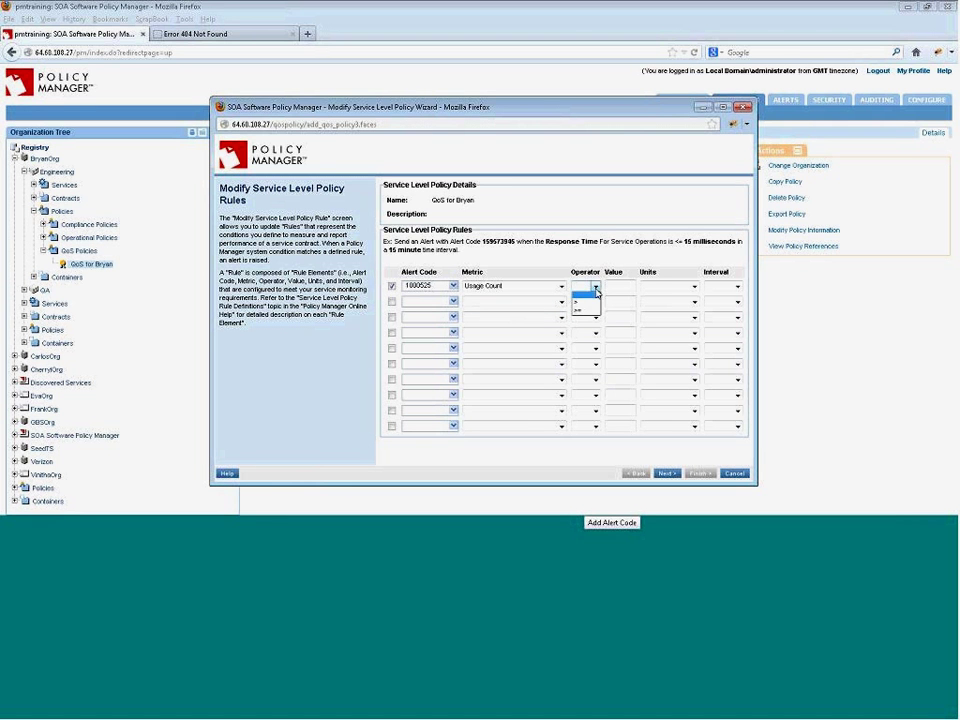
left_click(596, 306)
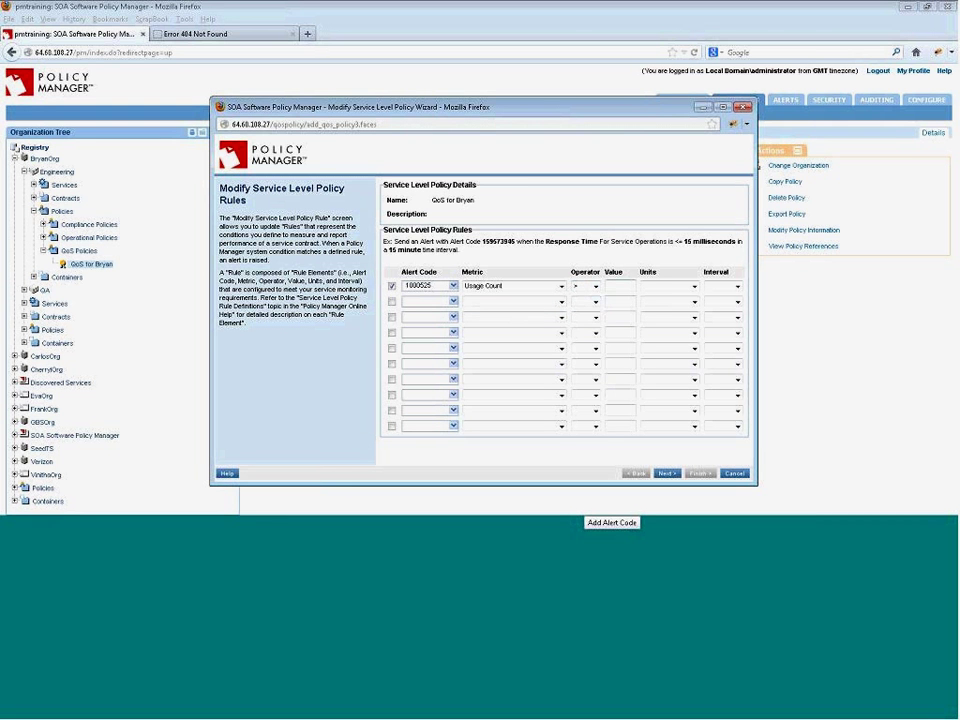
left_click(616, 285)
type("3")
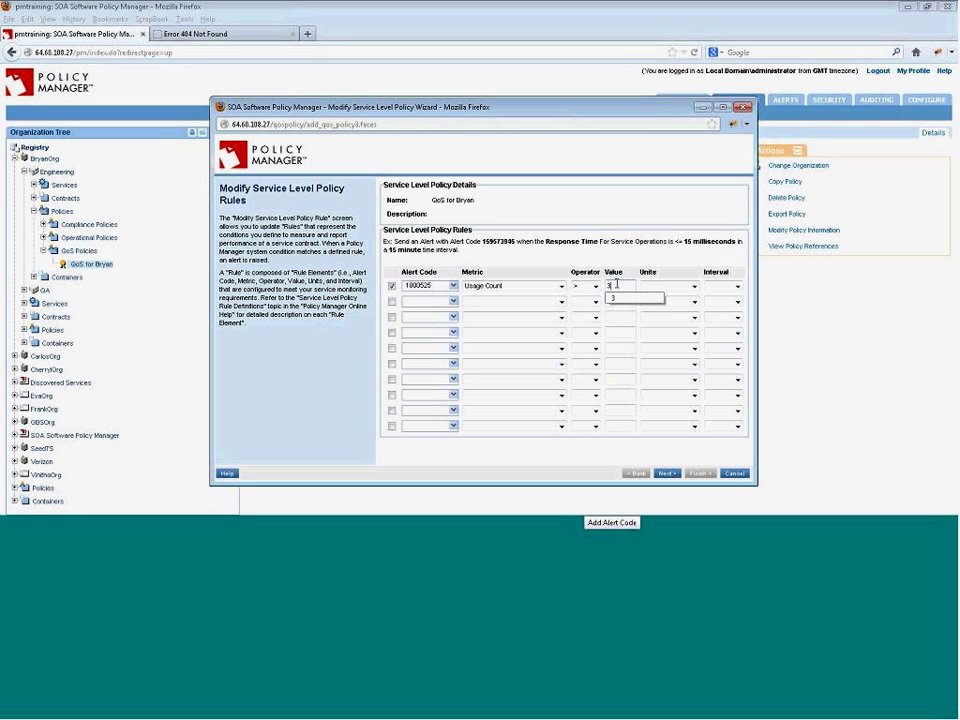
left_click(690, 288)
left_click(681, 301)
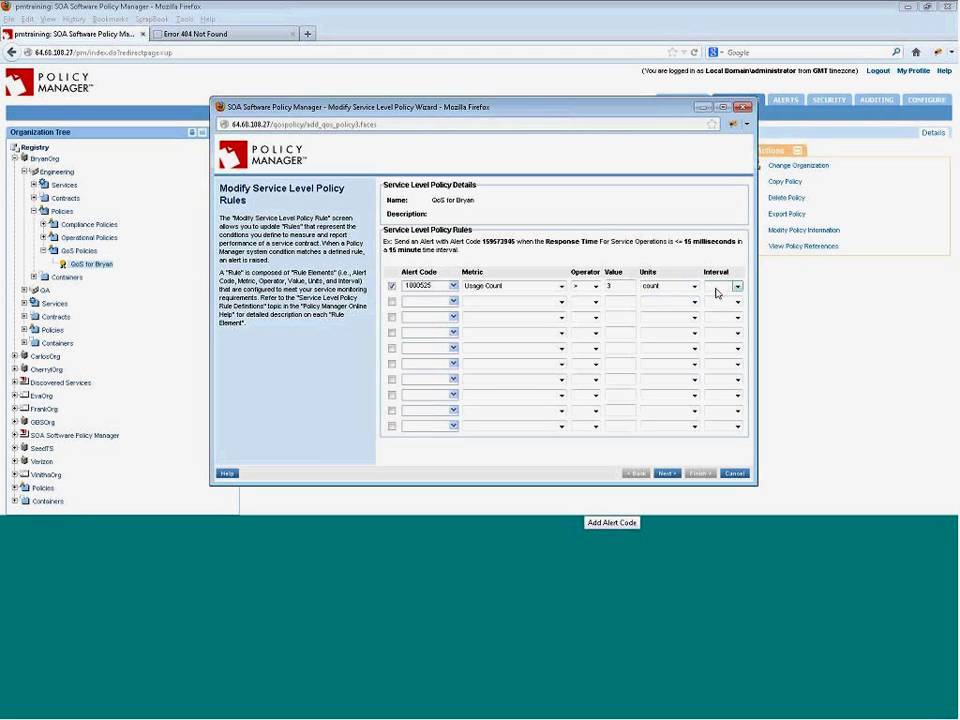
left_click(716, 288)
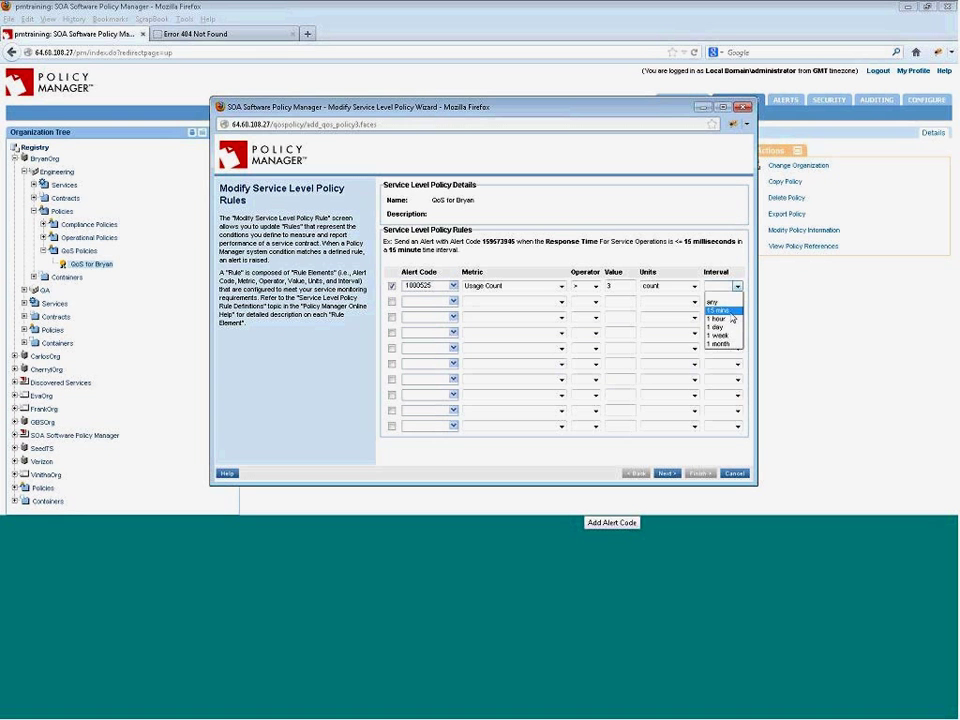
left_click(731, 316)
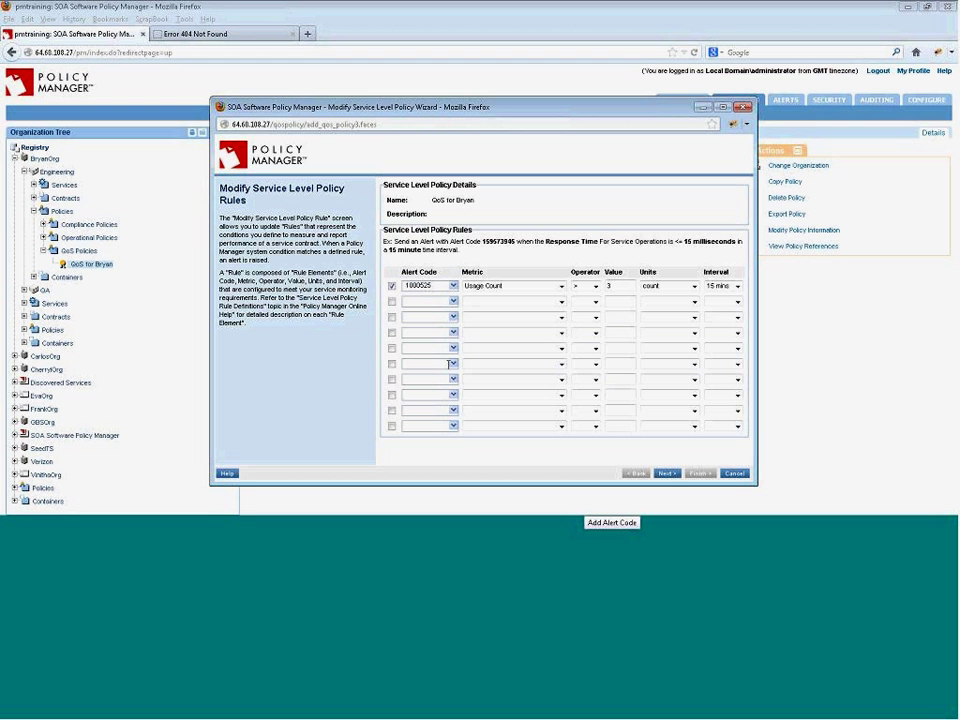
- Set access to Wednesday All Day in America/Los_Angeles time and finish saving the policy
left_click(668, 476)
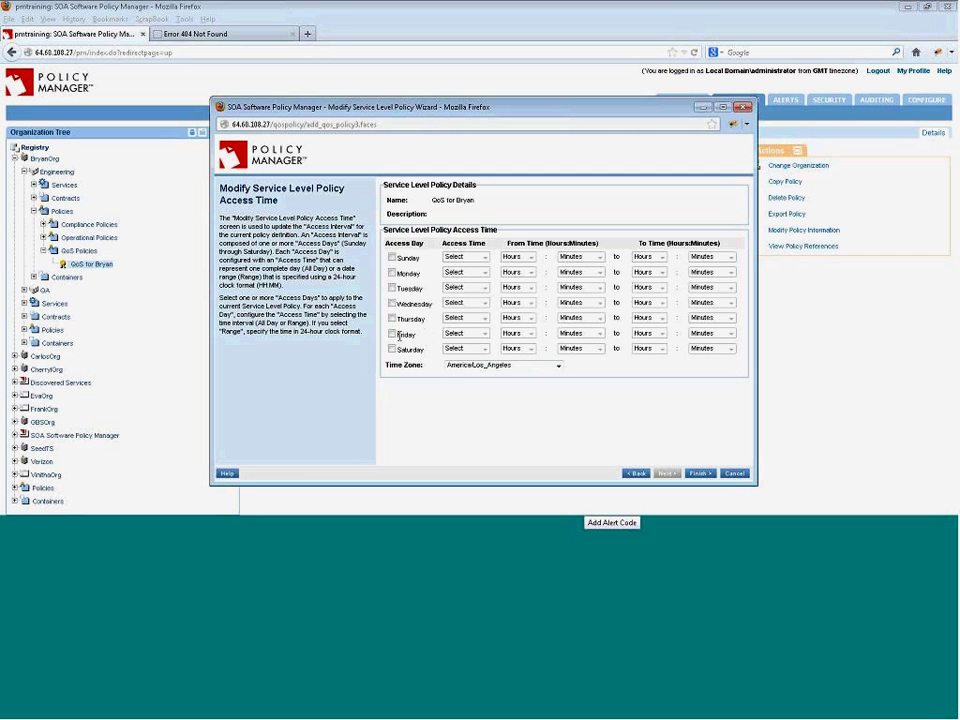
left_click(392, 305)
left_click(556, 367)
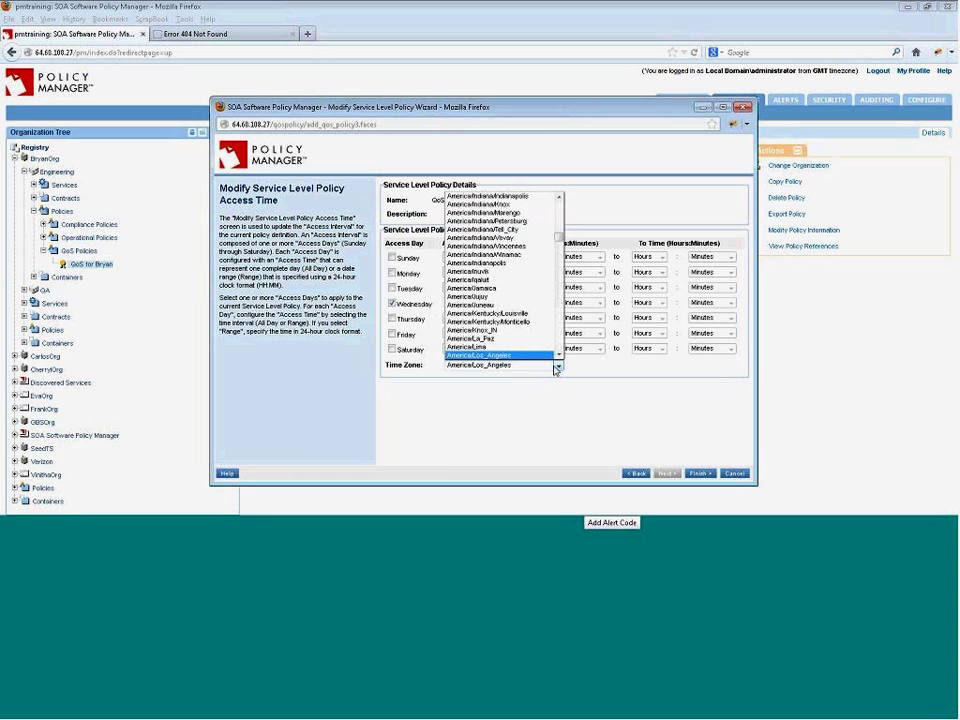
left_click(556, 368)
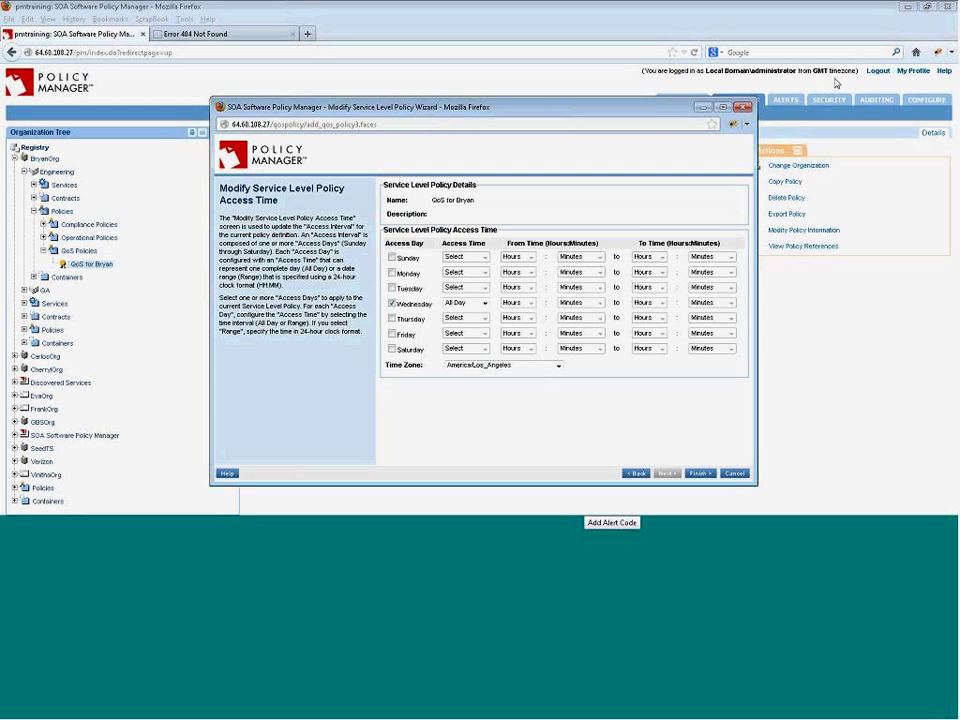
left_click(697, 474)
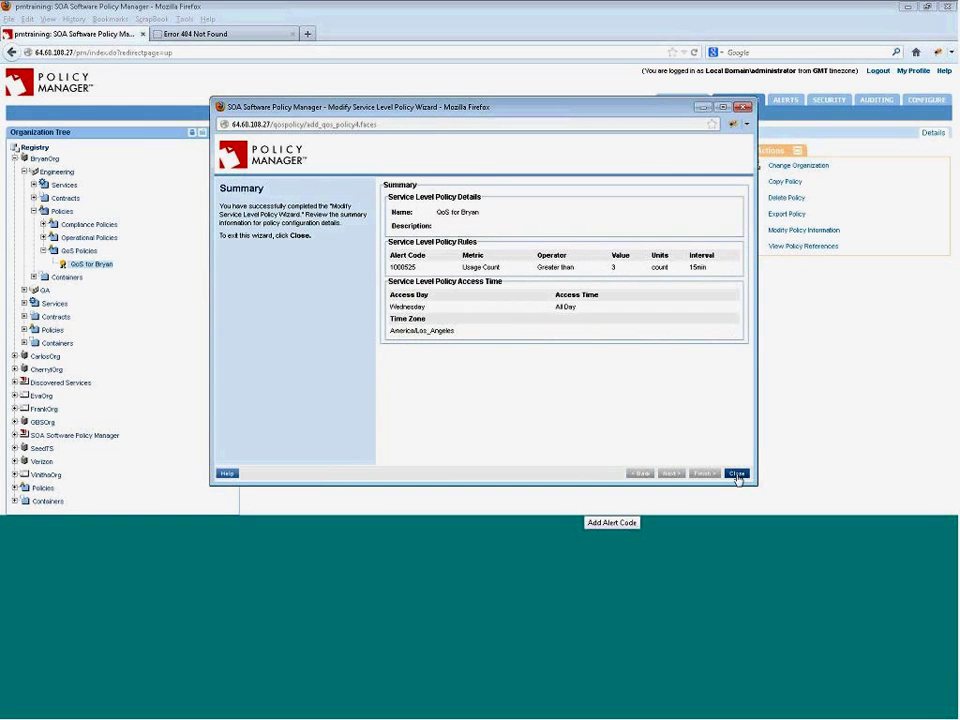
left_click(736, 474)
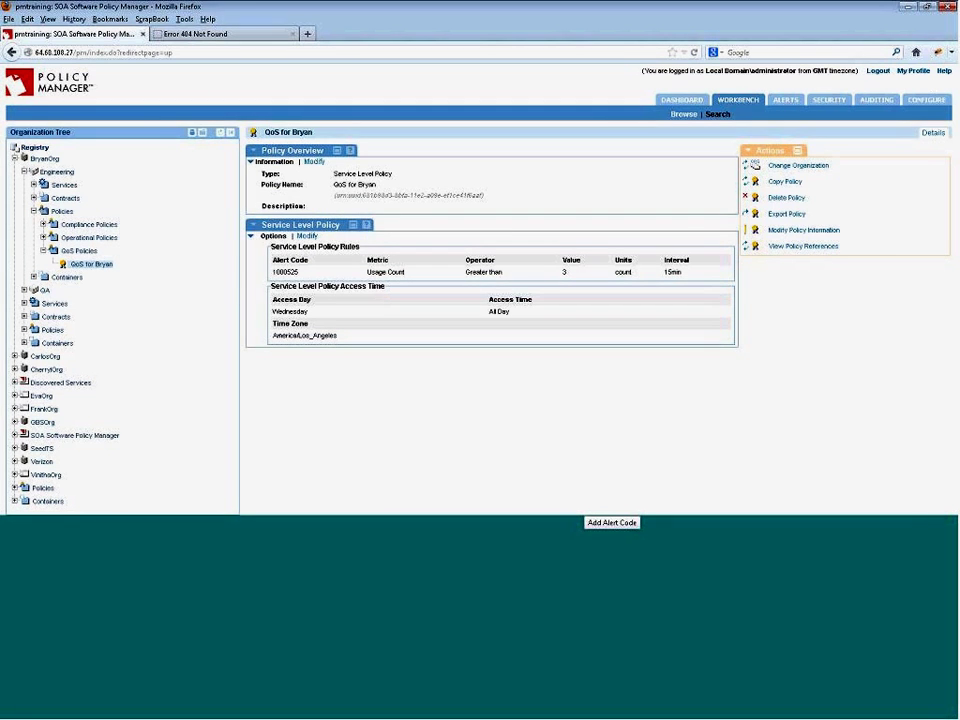
- Change the user profile's time zone from GMT to PST and apply
left_click(913, 70)
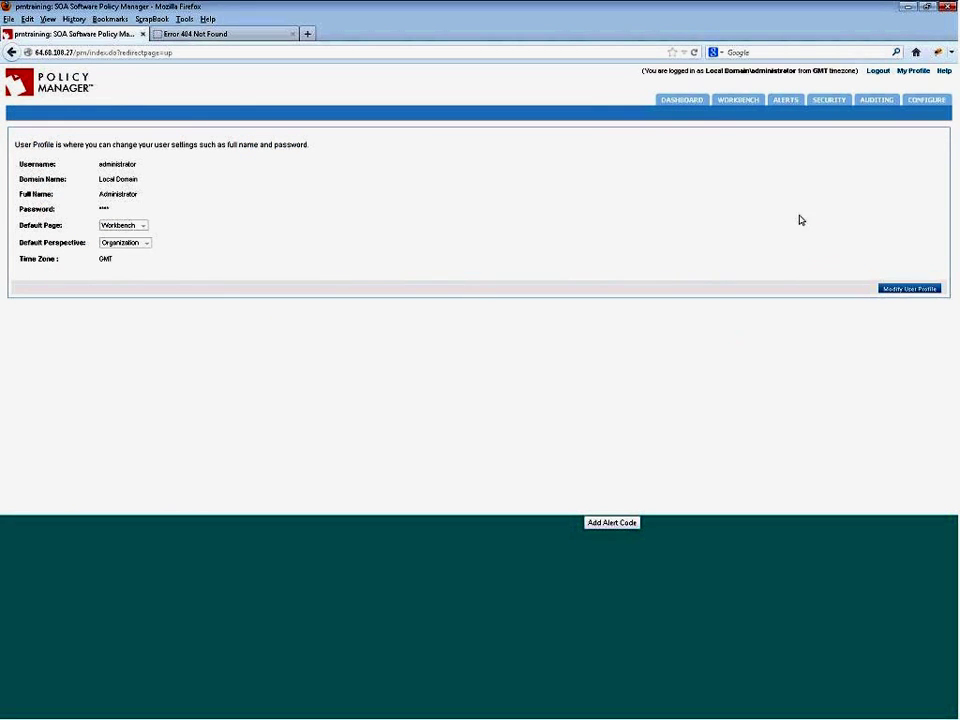
left_click(902, 290)
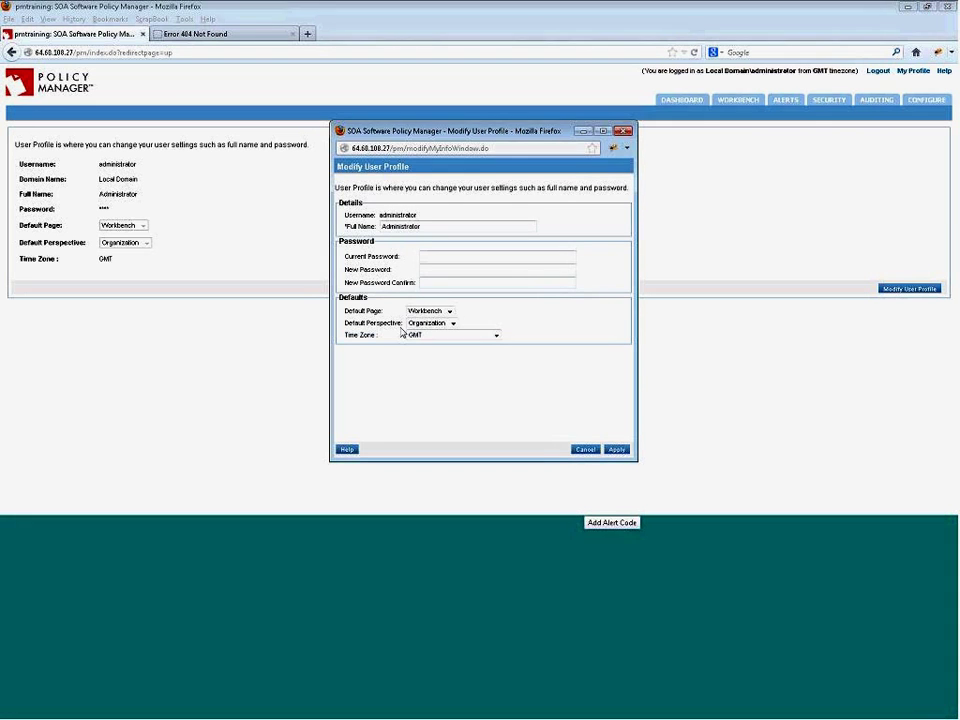
left_click(495, 335)
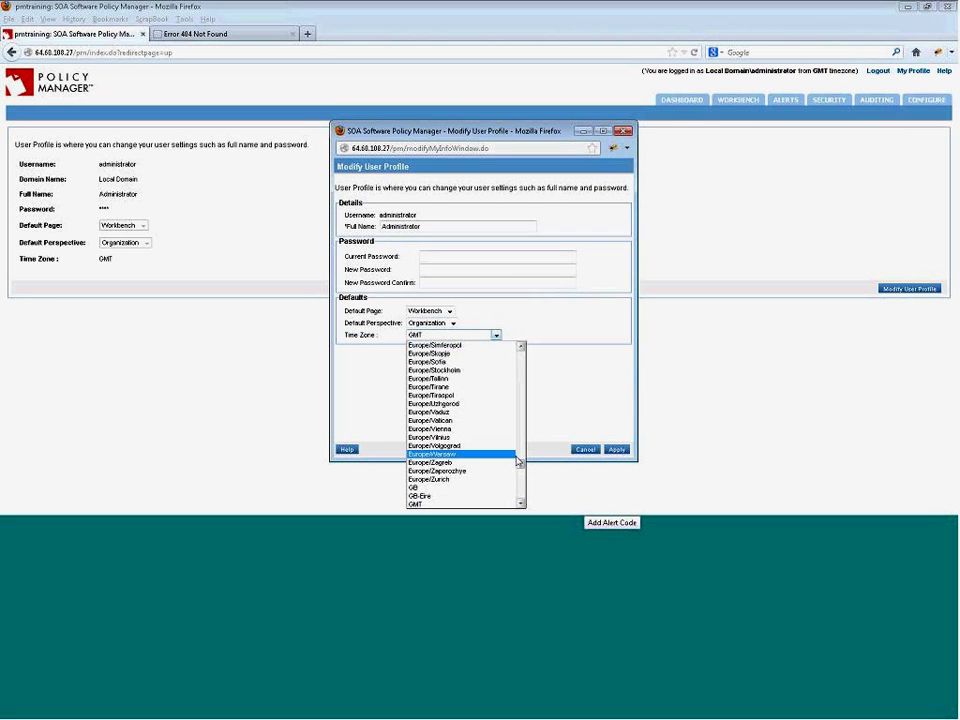
left_click_drag(520, 465, 521, 475)
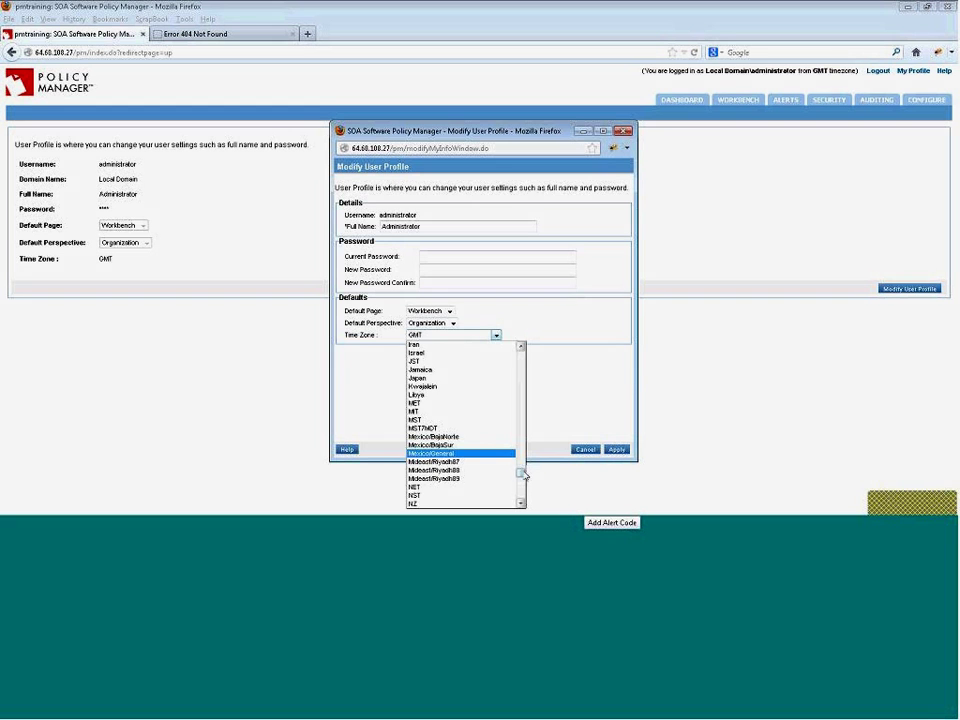
left_click_drag(521, 473, 523, 486)
scroll(523, 486, "up", 2)
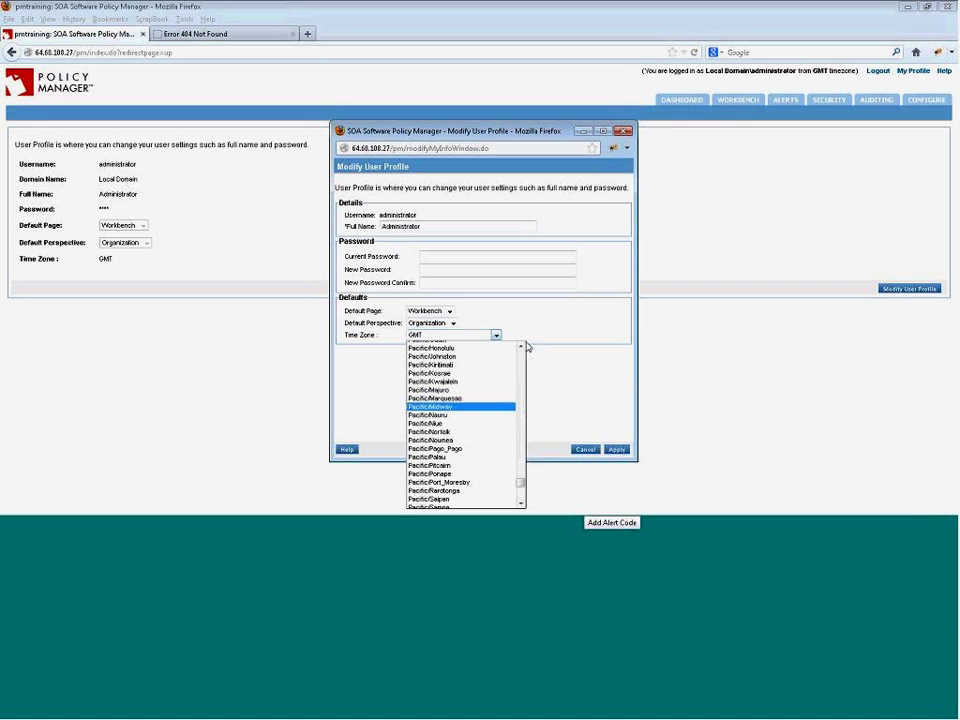
left_click(521, 347)
scroll(521, 352, "up", 5)
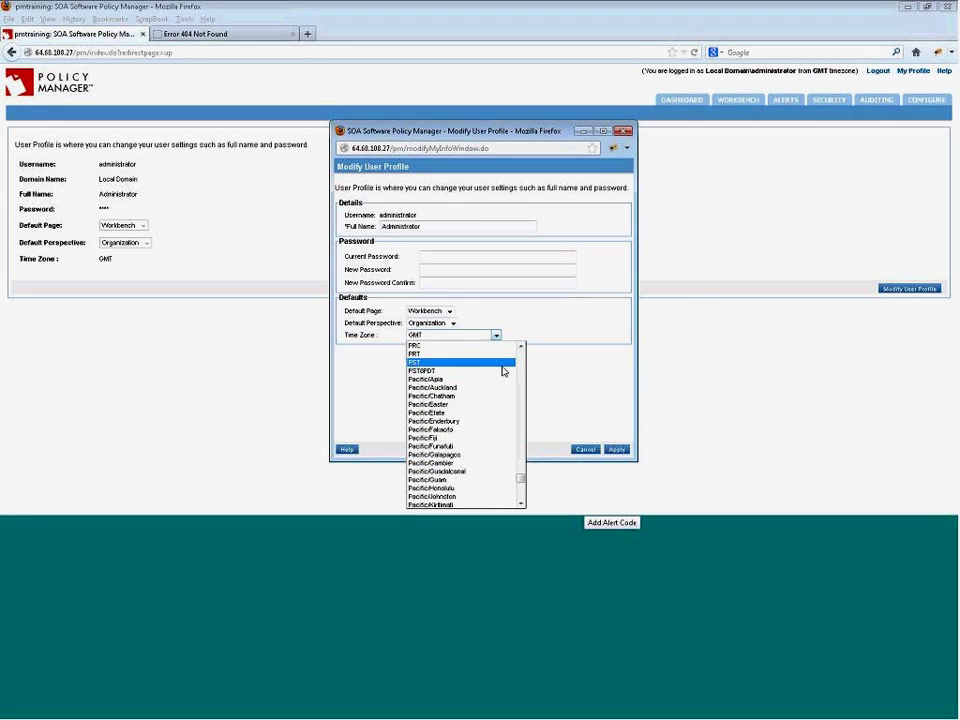
left_click(507, 364)
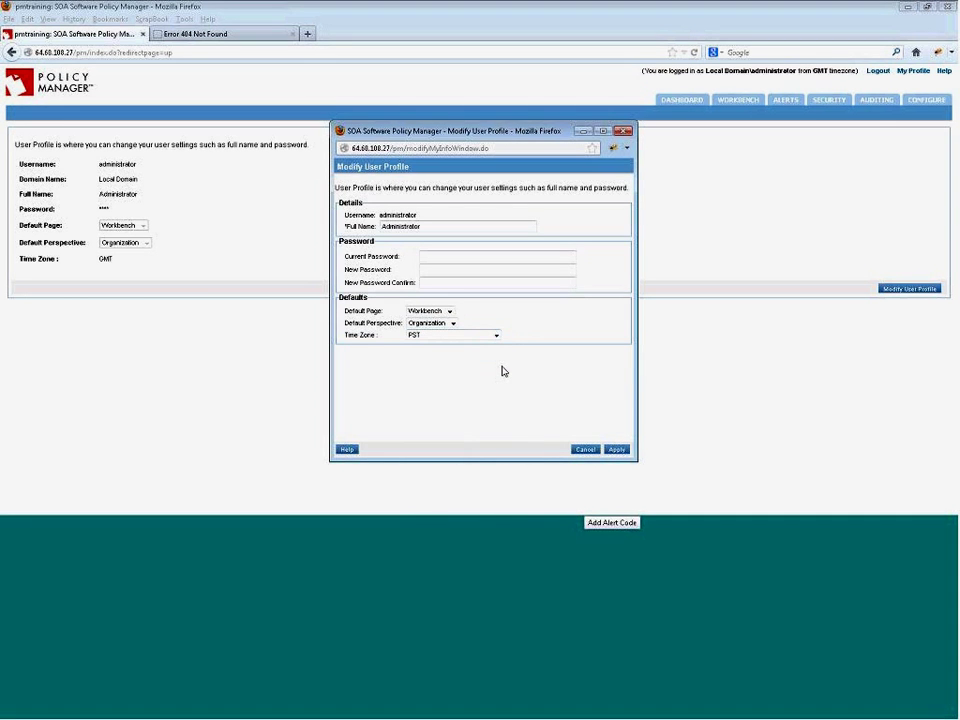
left_click(617, 449)
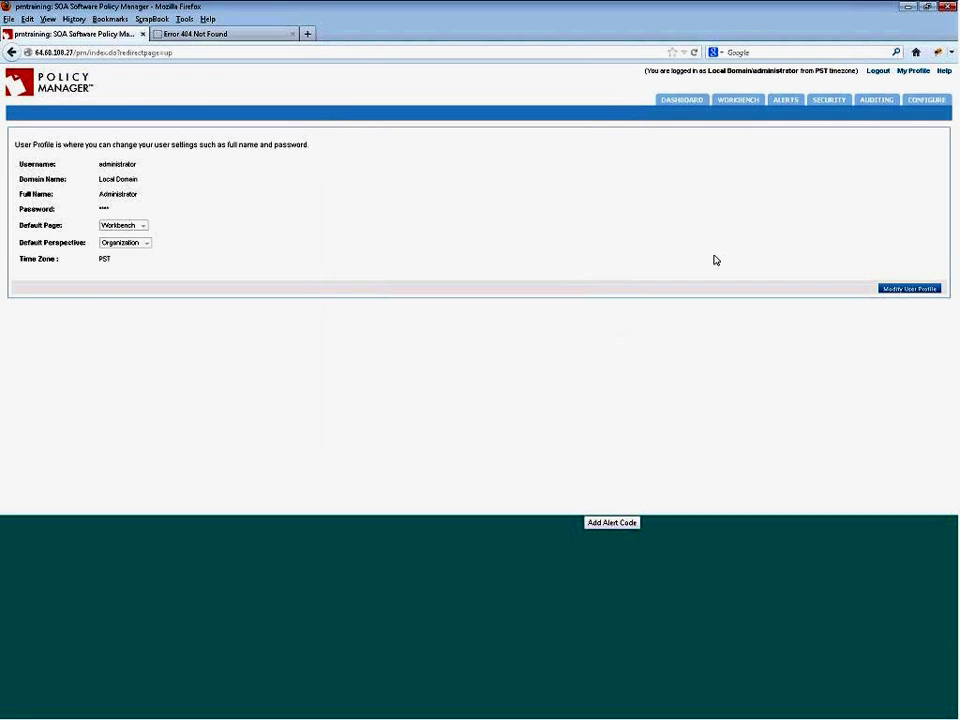
- Reopen NamedContractBkwon v2.0 under Engineering's Provided Contracts and scroll through its details
left_click(746, 105)
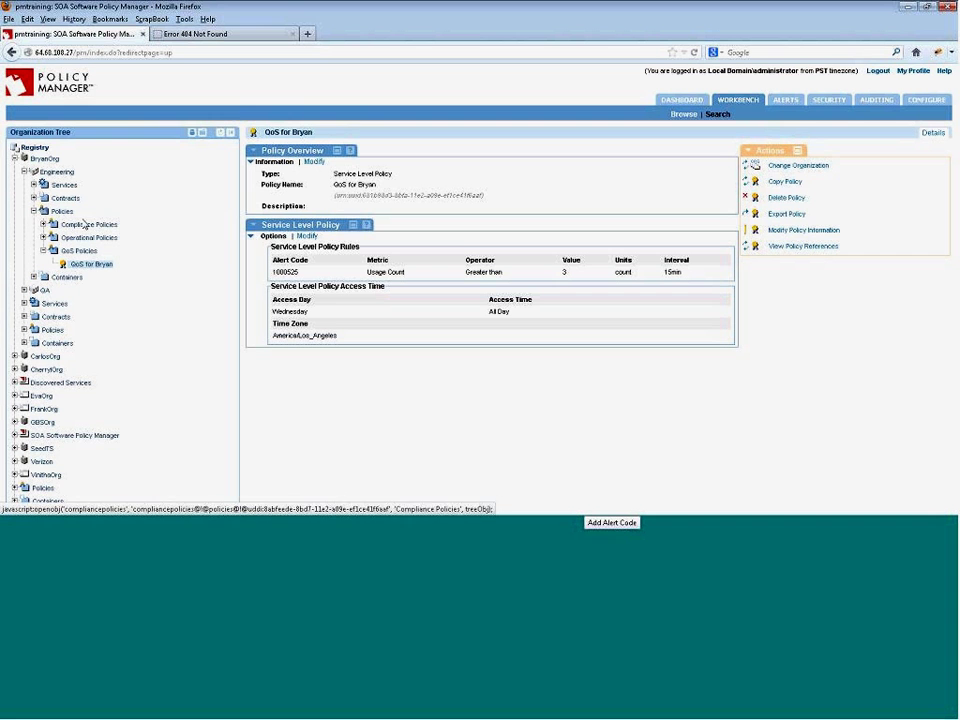
left_click(34, 198)
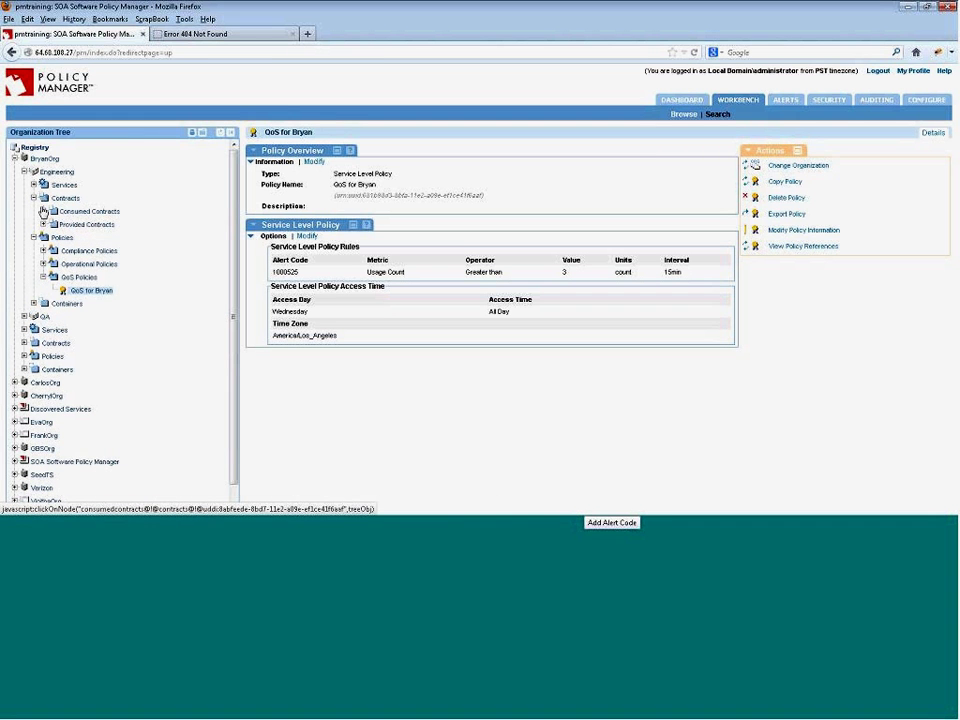
left_click(43, 225)
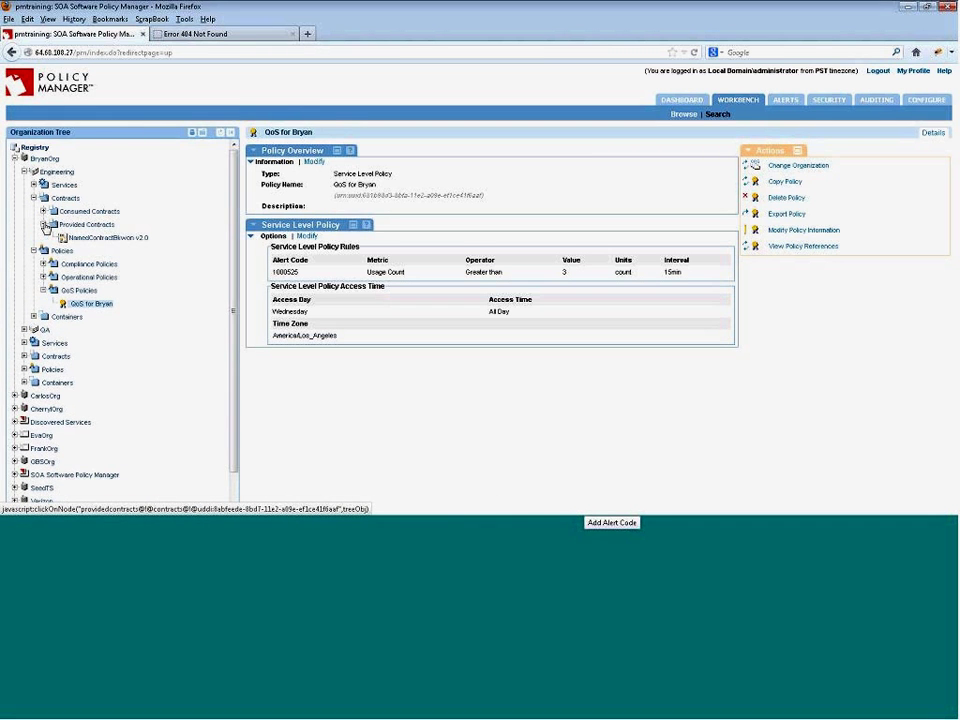
left_click(103, 238)
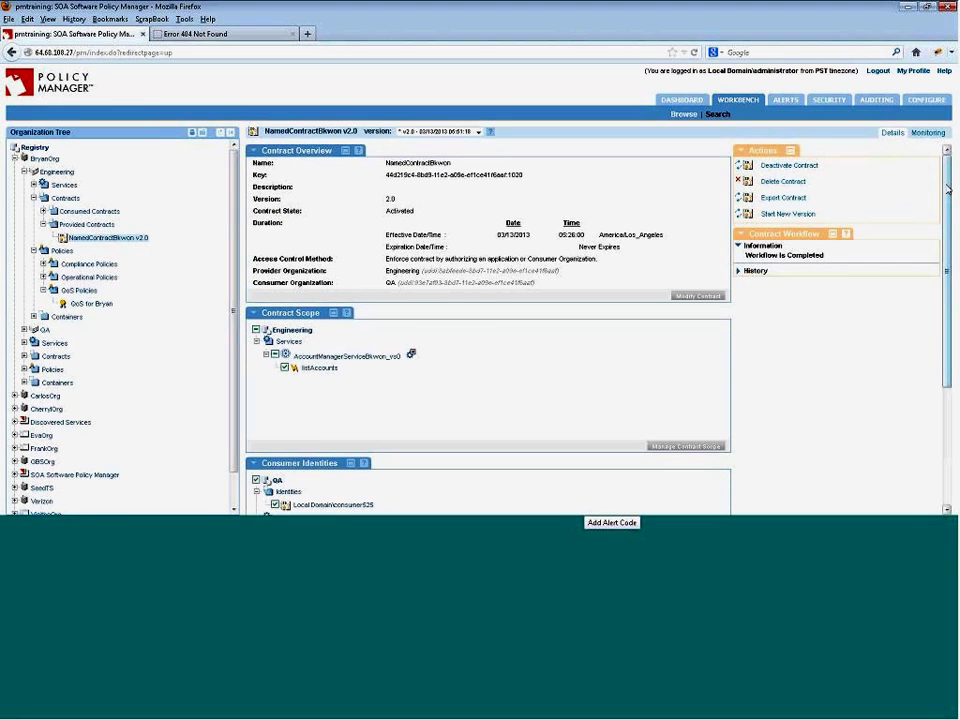
scroll(467, 341, "down", 2)
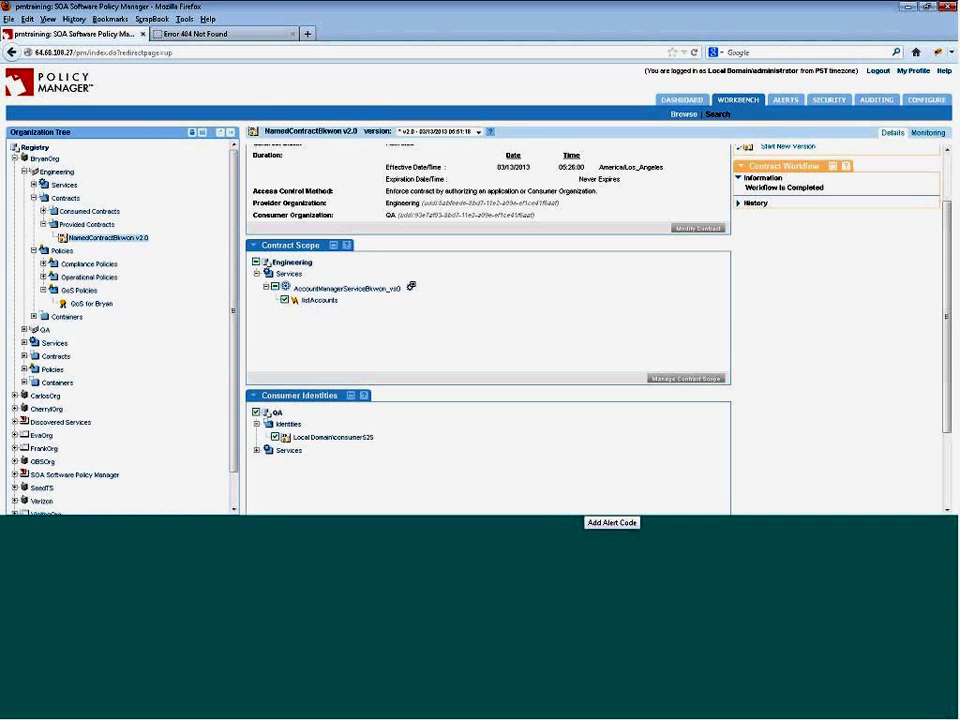
scroll(953, 307, "down", 2)
scroll(953, 307, "down", 2)
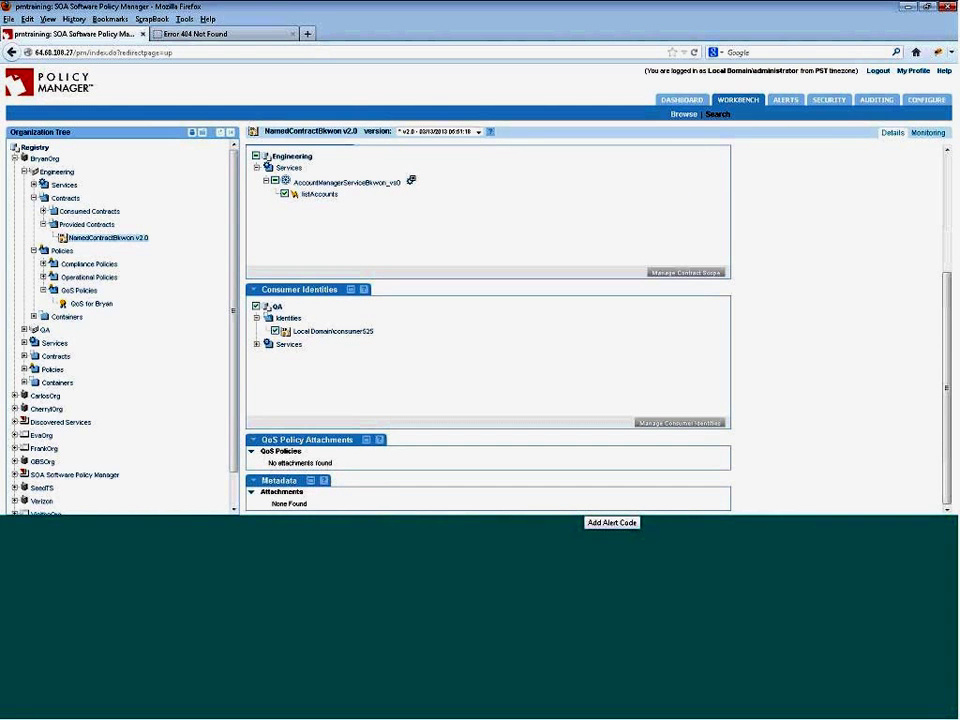
scroll(642, 268, "up", 5)
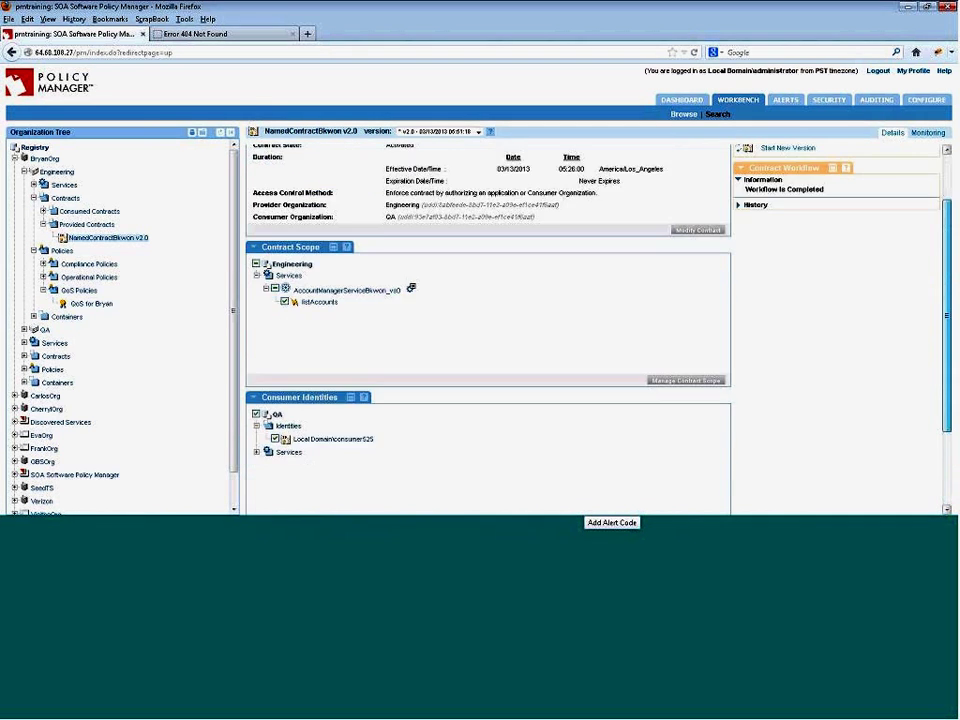
scroll(713, 236, "up", 3)
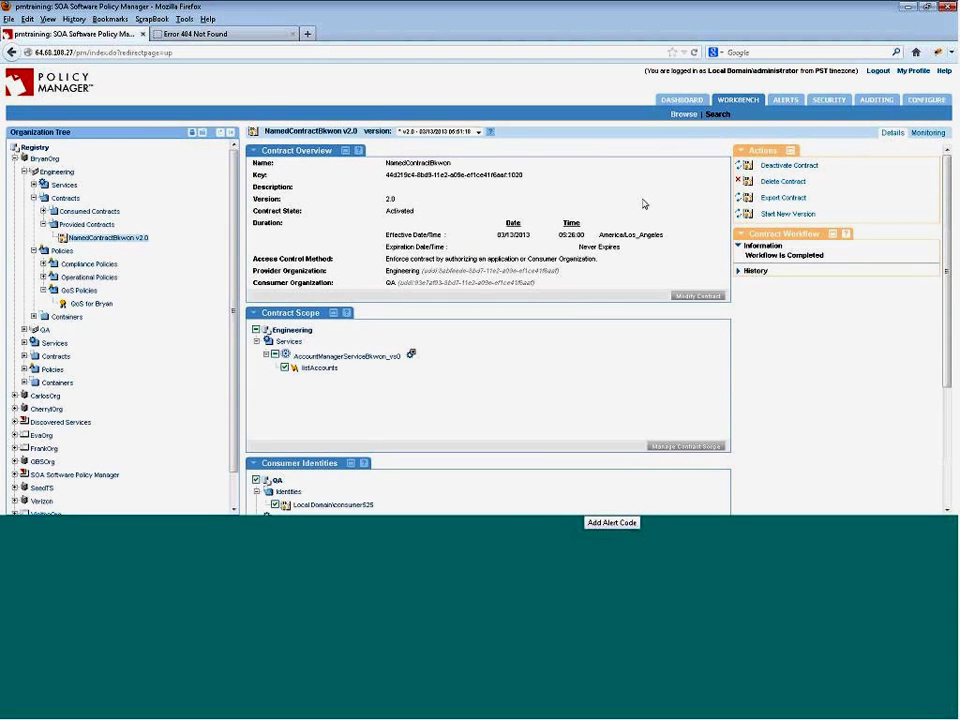
- Deactivate NamedContractBkwon v2.0 and start a new Draft version 2.1 of the contract
left_click(791, 167)
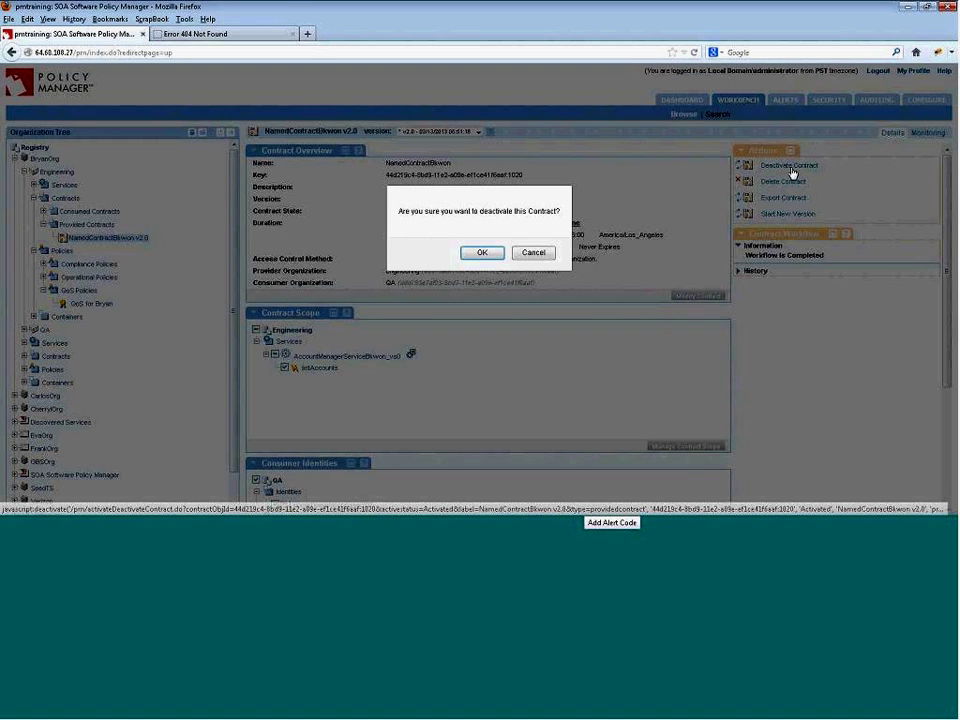
left_click(493, 255)
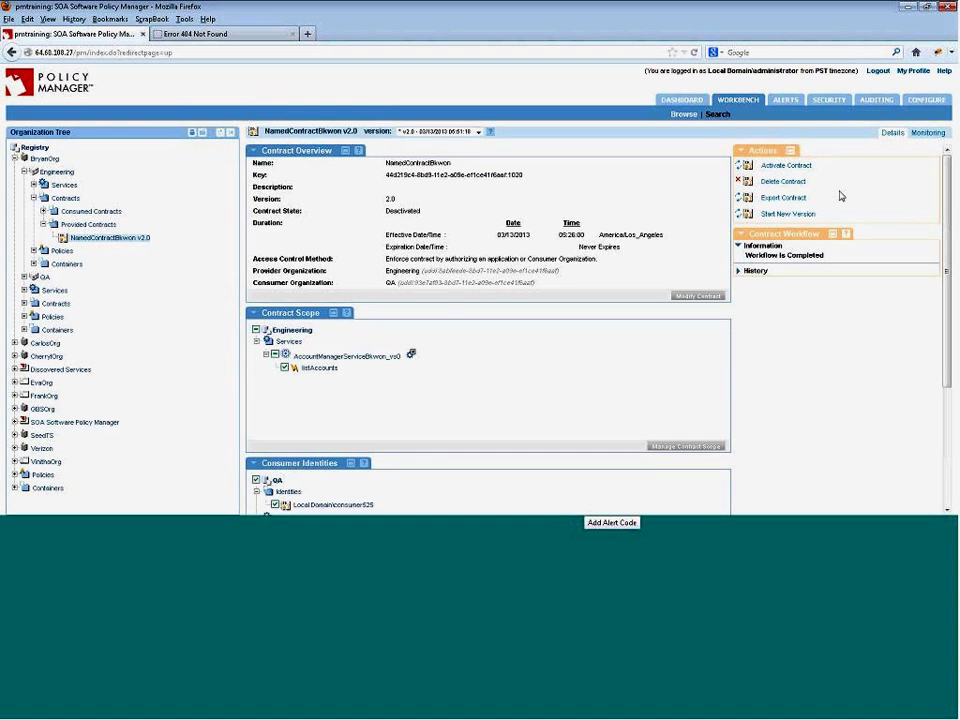
left_click(781, 216)
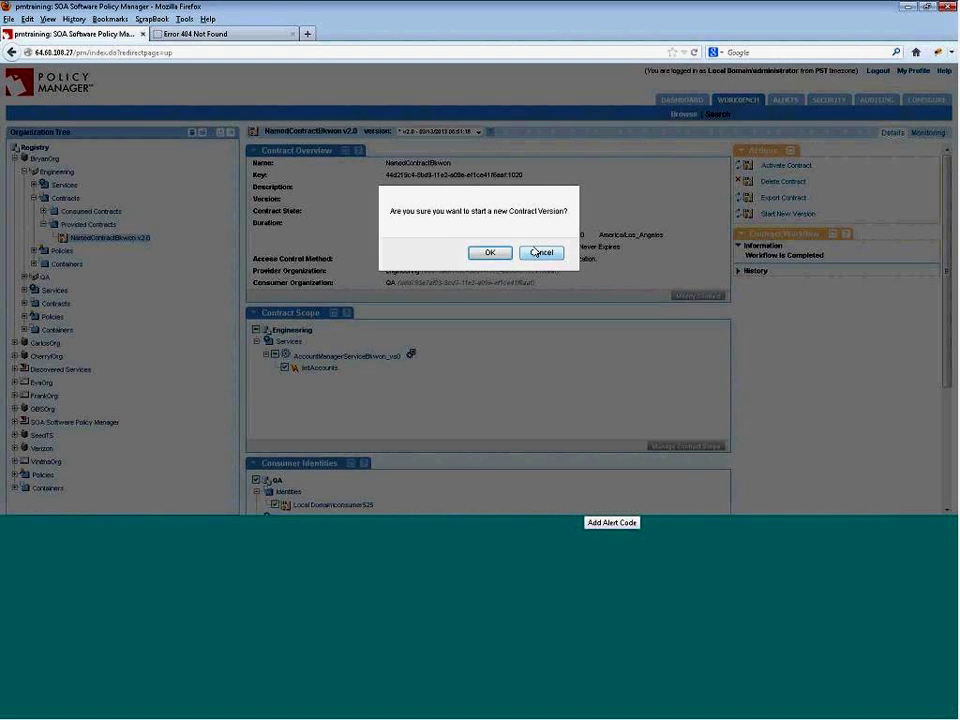
left_click(489, 253)
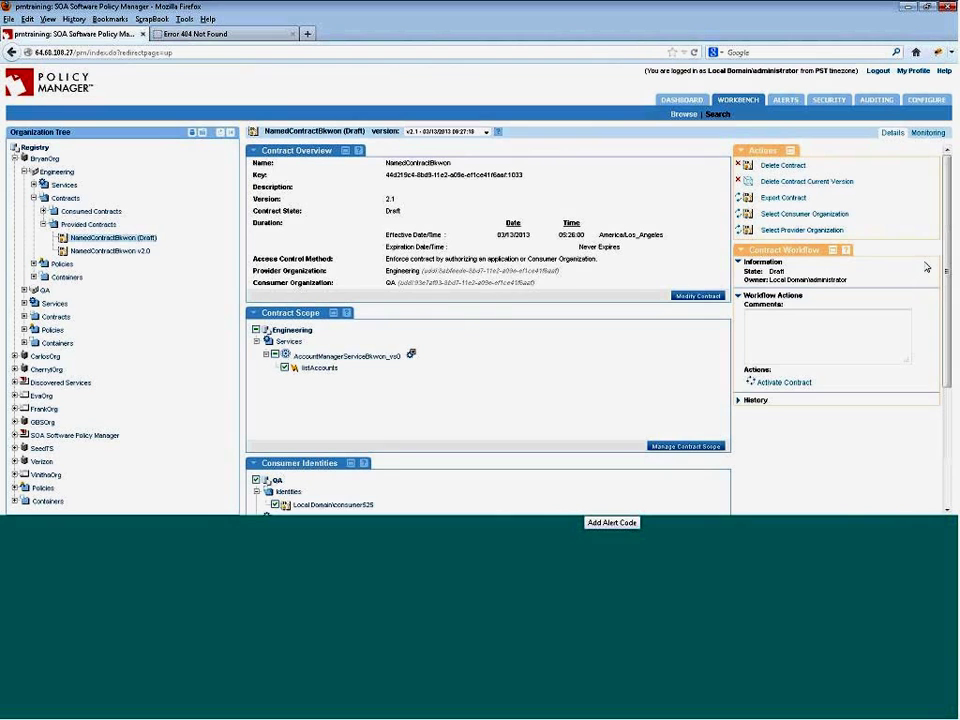
scroll(452, 490, "down", 3)
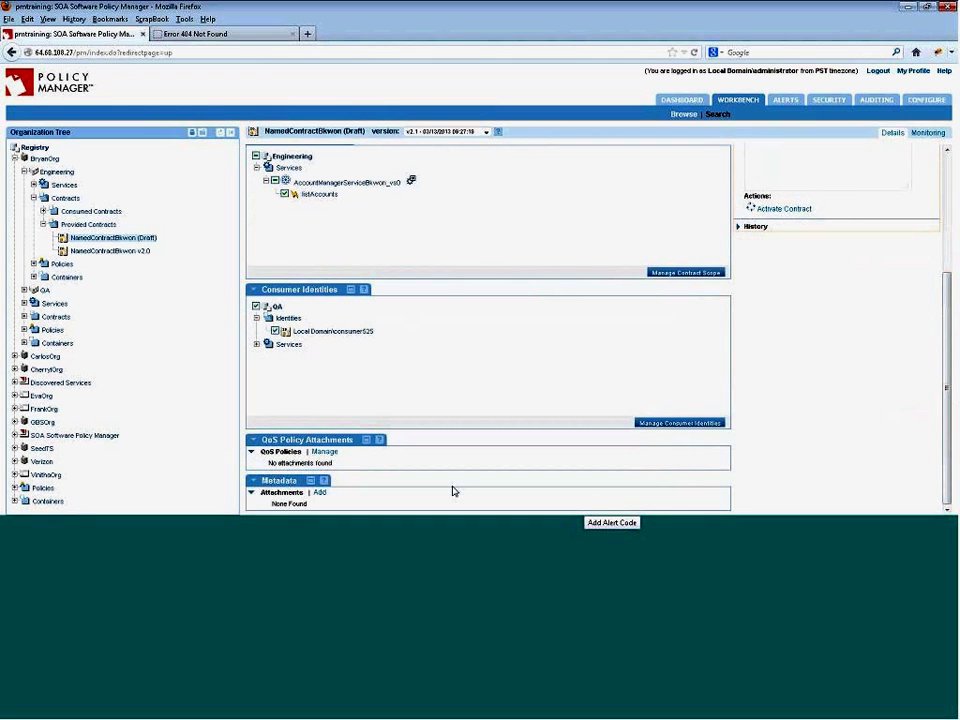
- Attach QoS for Bryan from BryanOrg > Engineering > Policies > QoS Policies to draft 2.1
left_click(326, 453)
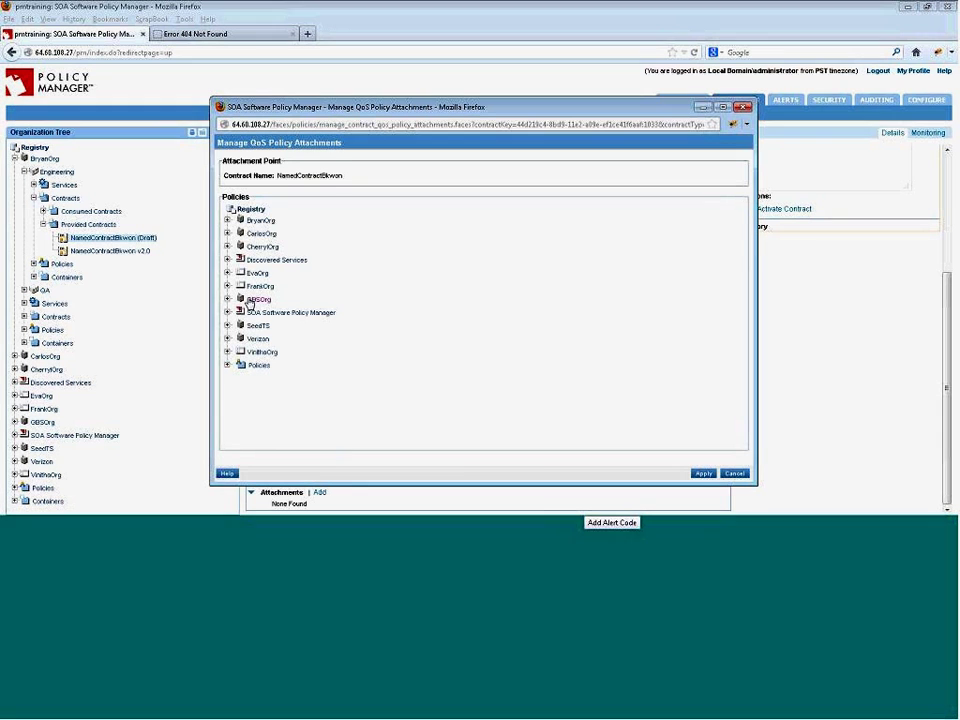
left_click(227, 221)
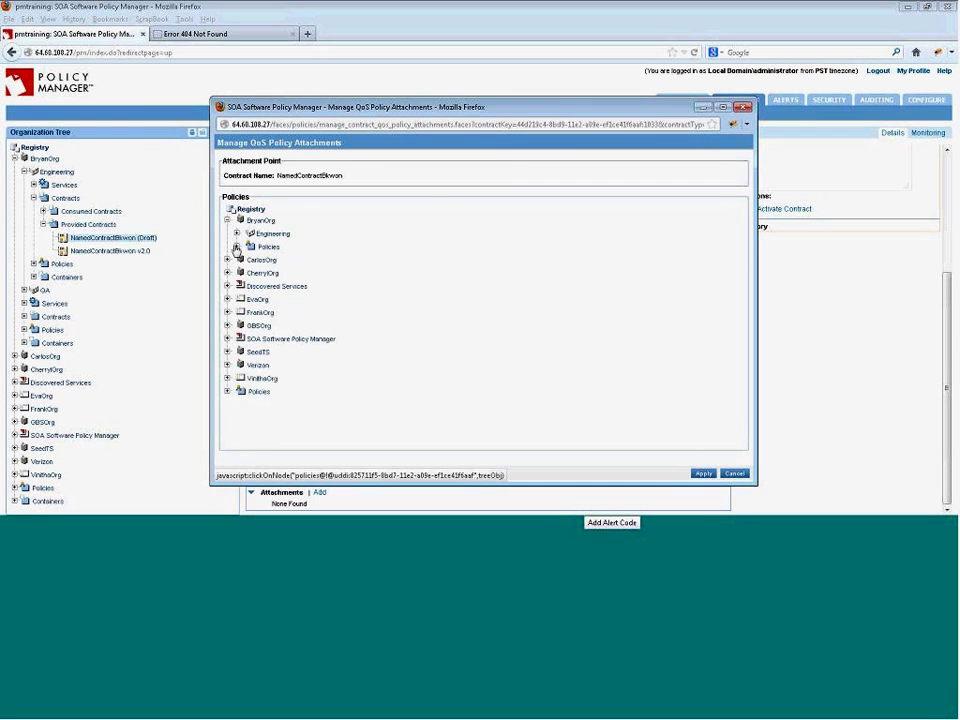
left_click(237, 233)
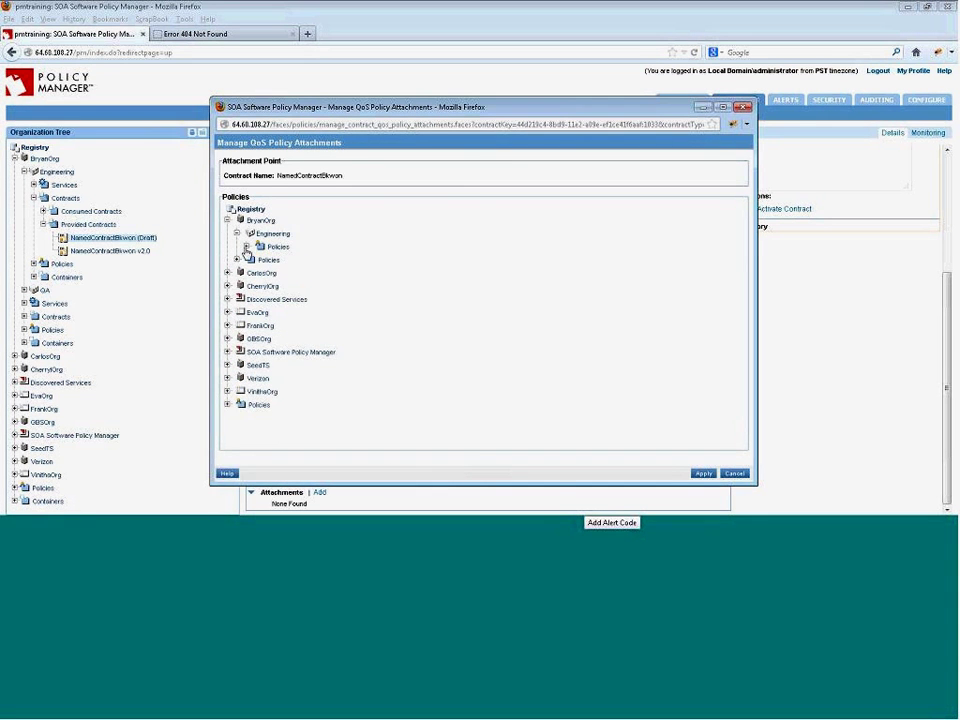
left_click(246, 246)
left_click(256, 259)
left_click(277, 273)
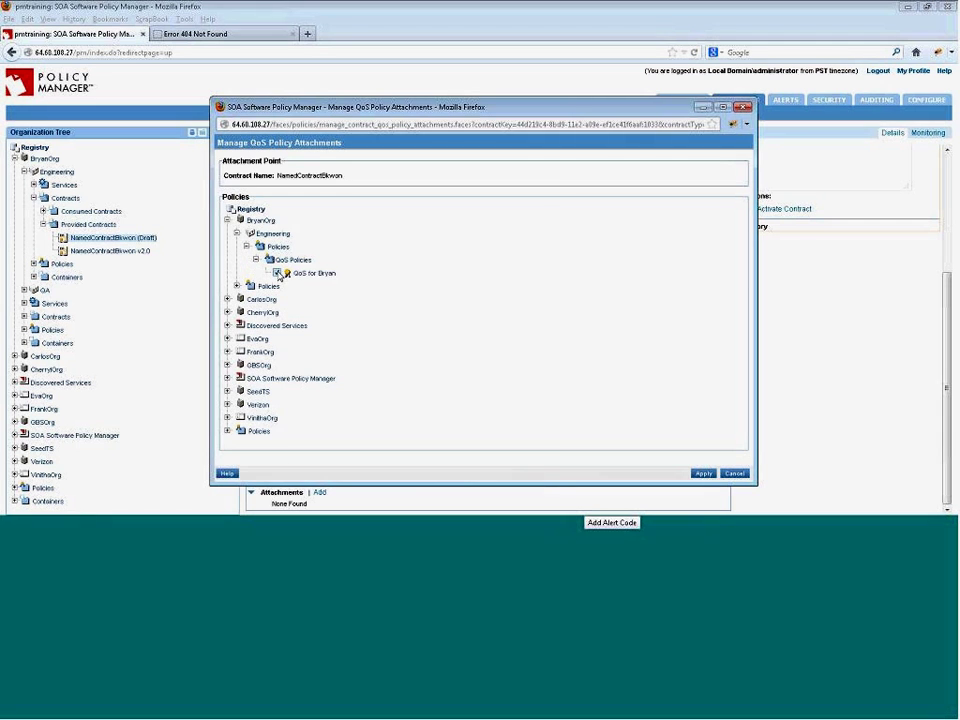
left_click(703, 475)
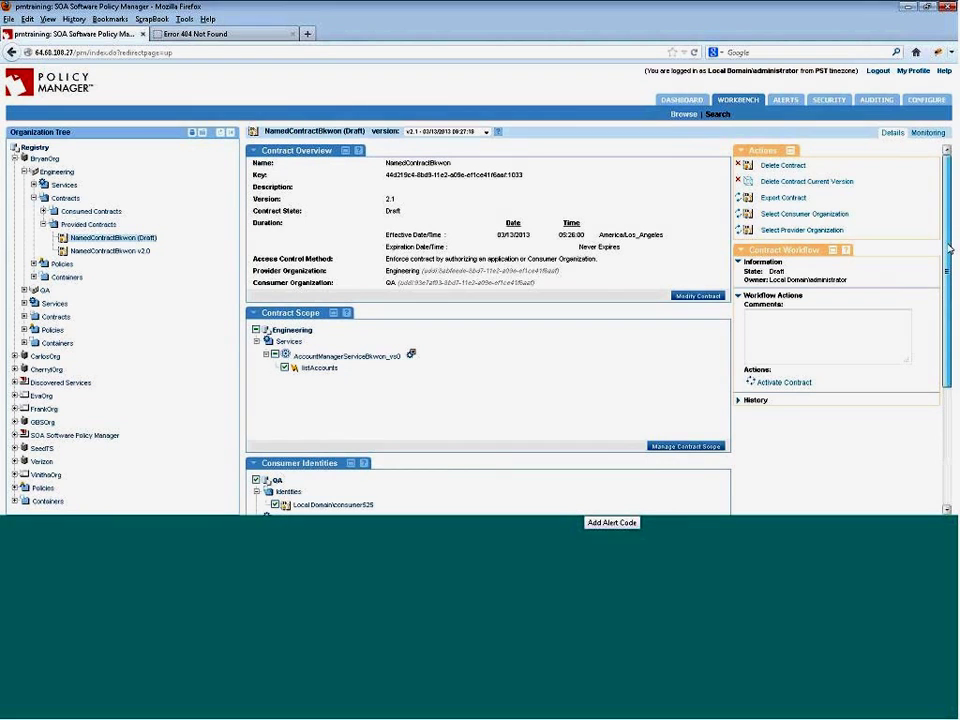
left_click_drag(949, 248, 949, 348)
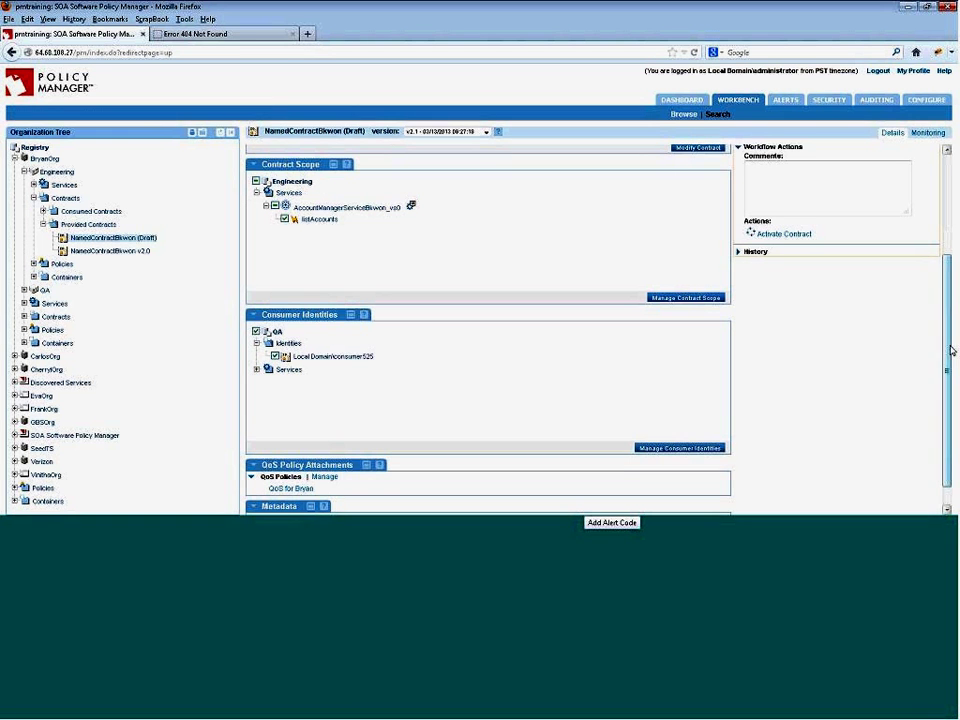
scroll(951, 350, "down", 1)
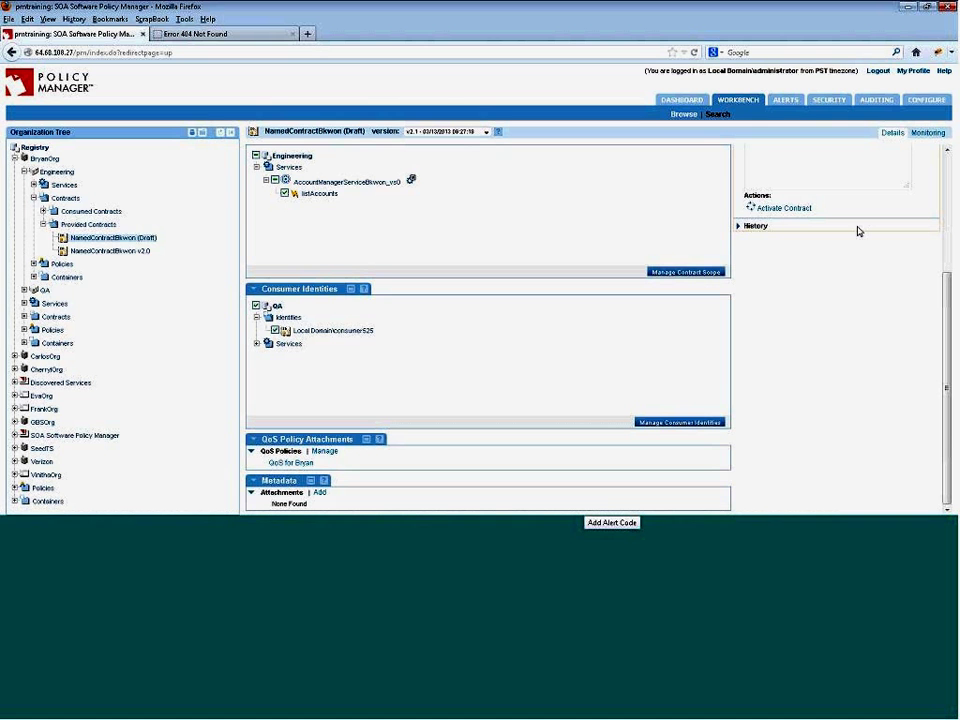
- Activate the draft as NamedContractBkwon v3.0, review it, and expand Engineering's Services
left_click(790, 208)
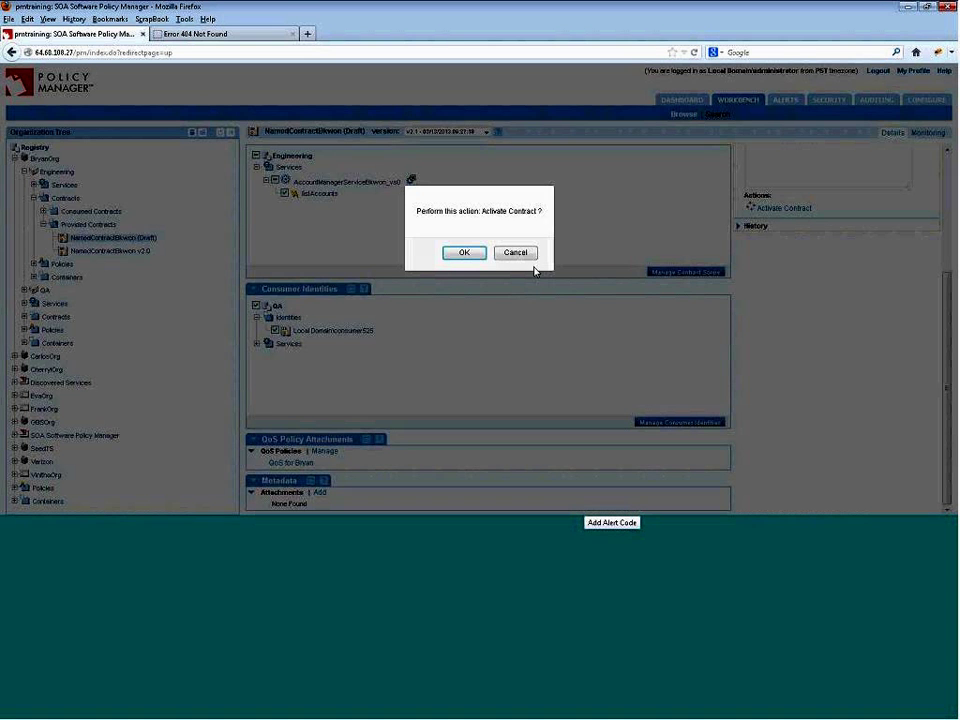
left_click(464, 254)
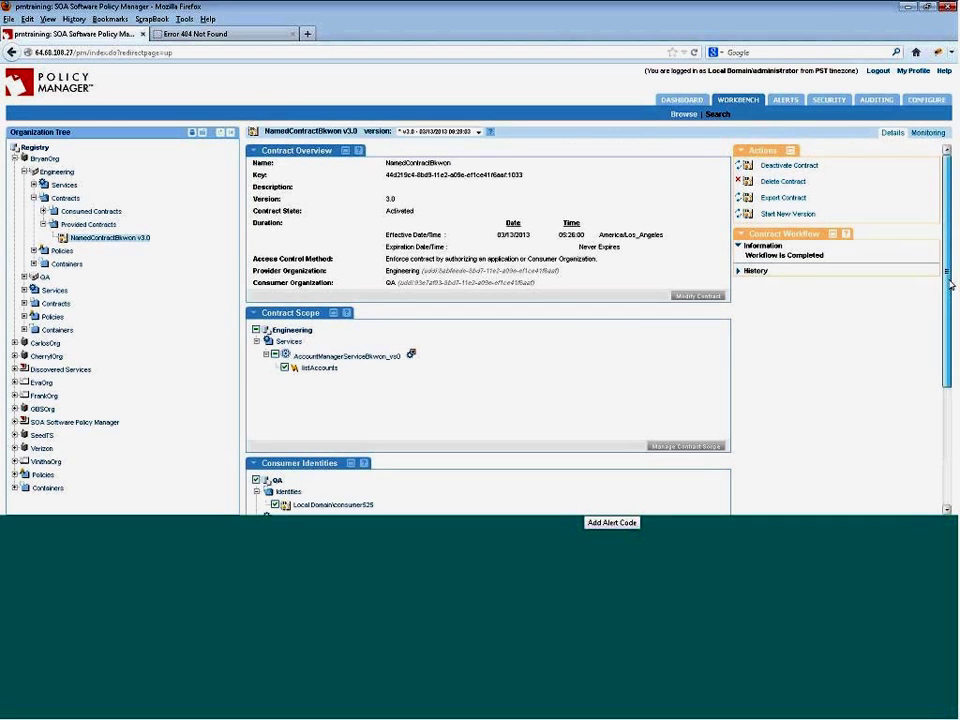
left_click_drag(949, 280, 955, 452)
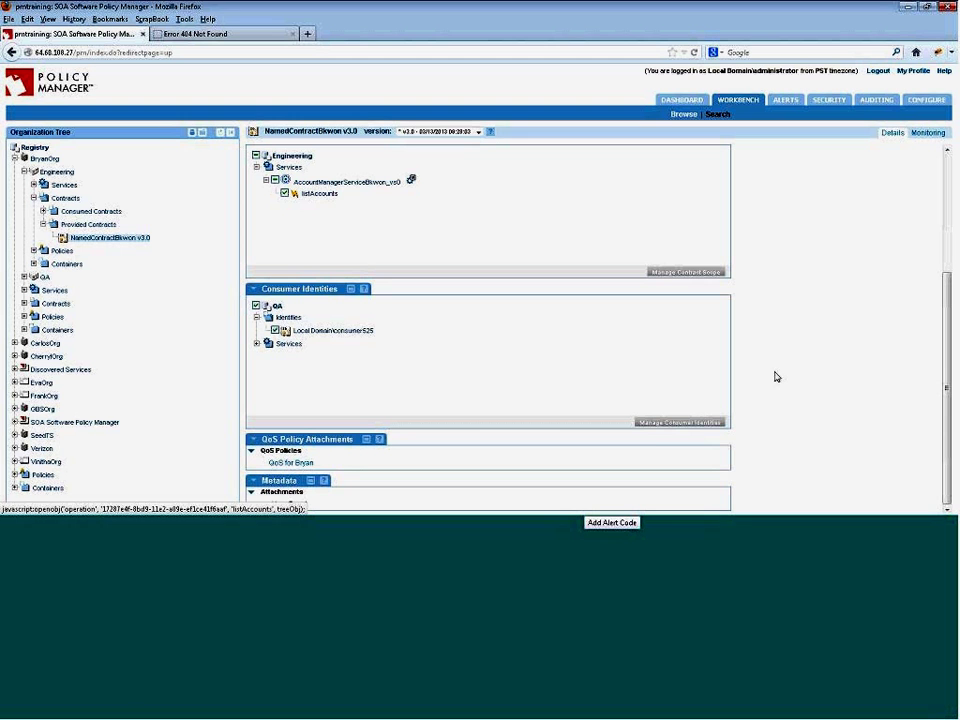
scroll(950, 193, "up", 2)
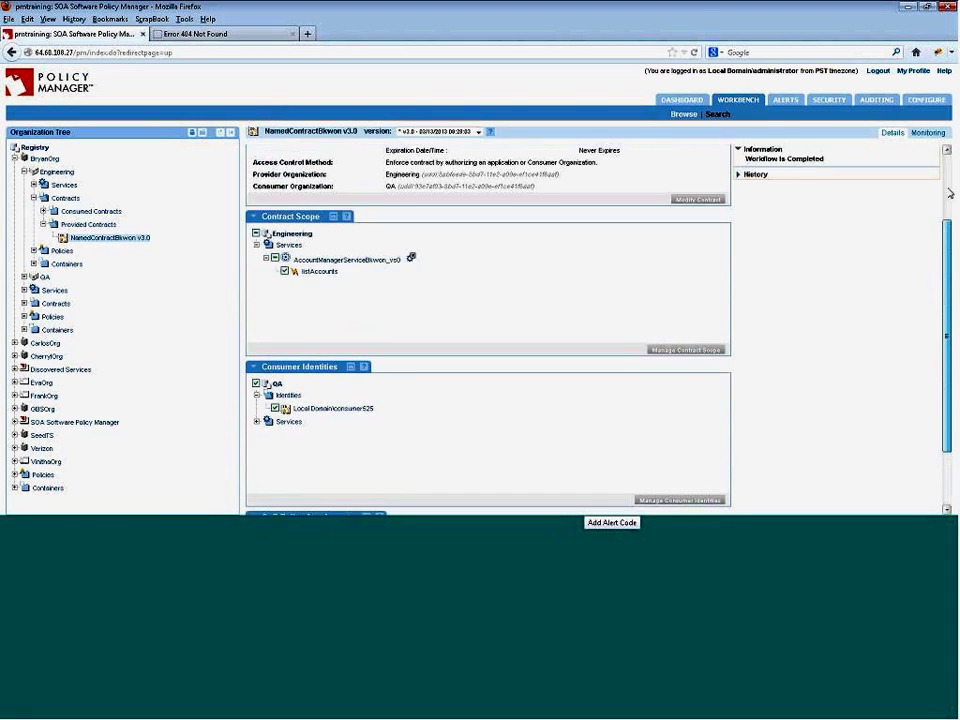
scroll(950, 193, "up", 2)
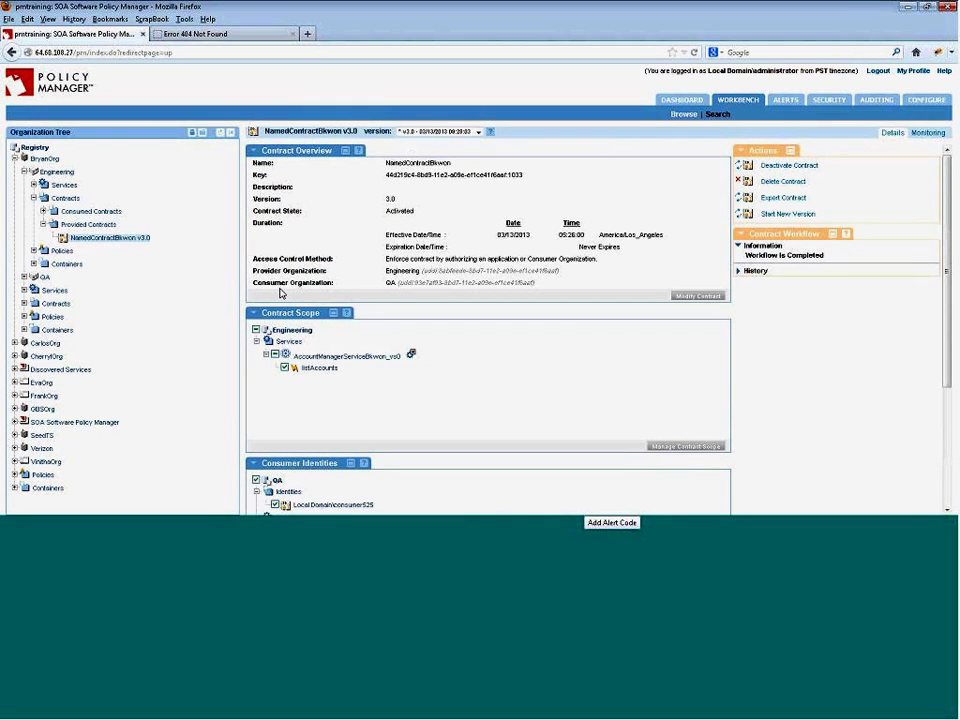
left_click(35, 185)
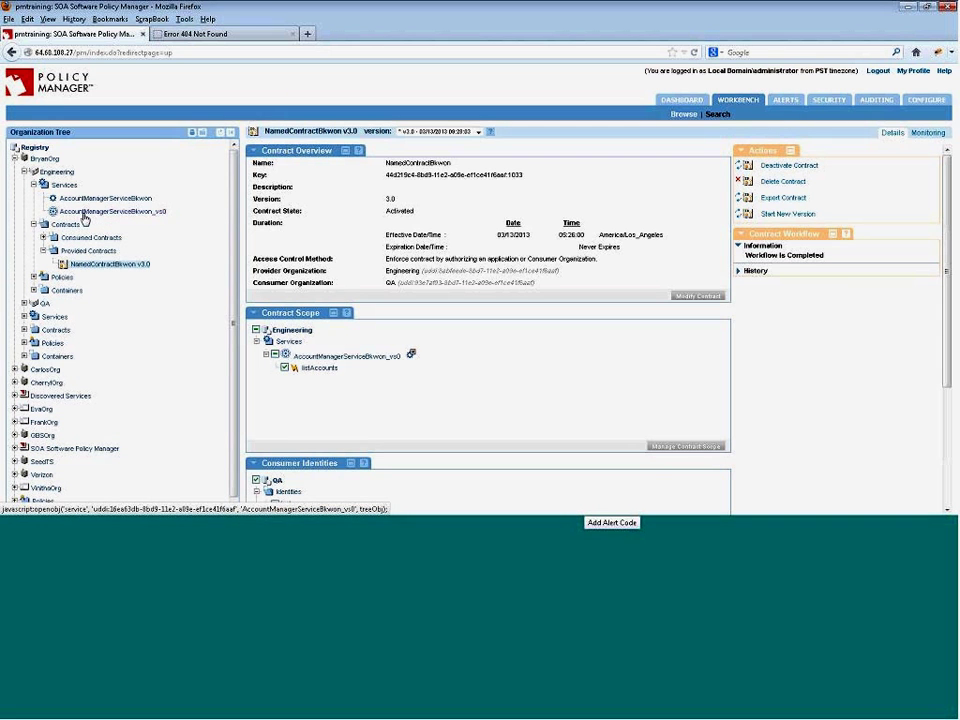
- Review AccountManagerServiceBkwon_vs0's details and show its Monitoring alerts, which are empty
left_click(84, 213)
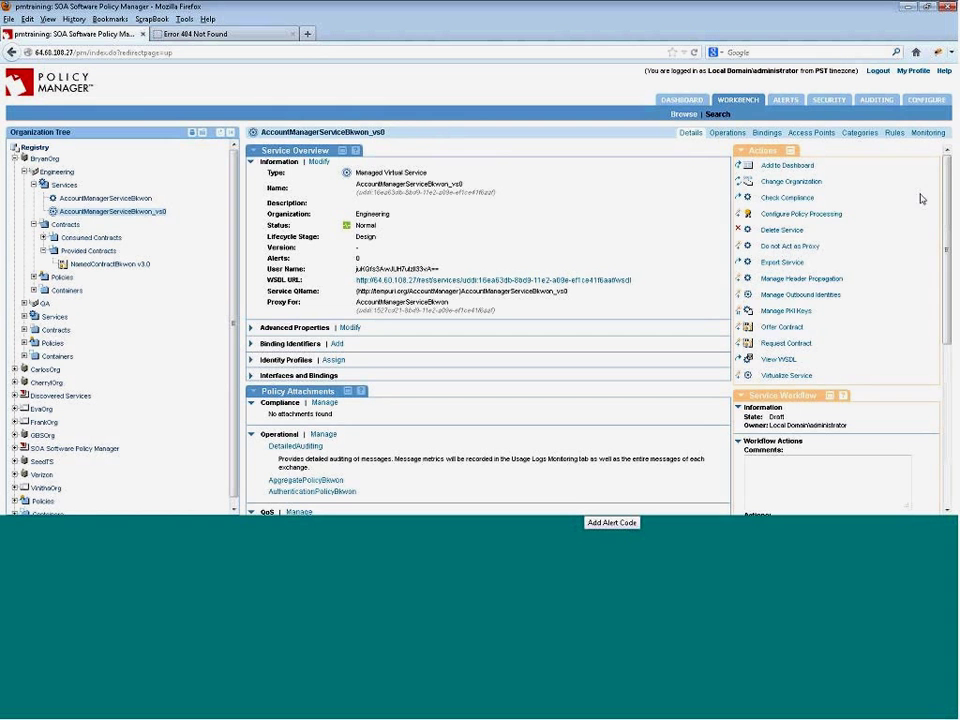
left_click_drag(950, 189, 953, 259)
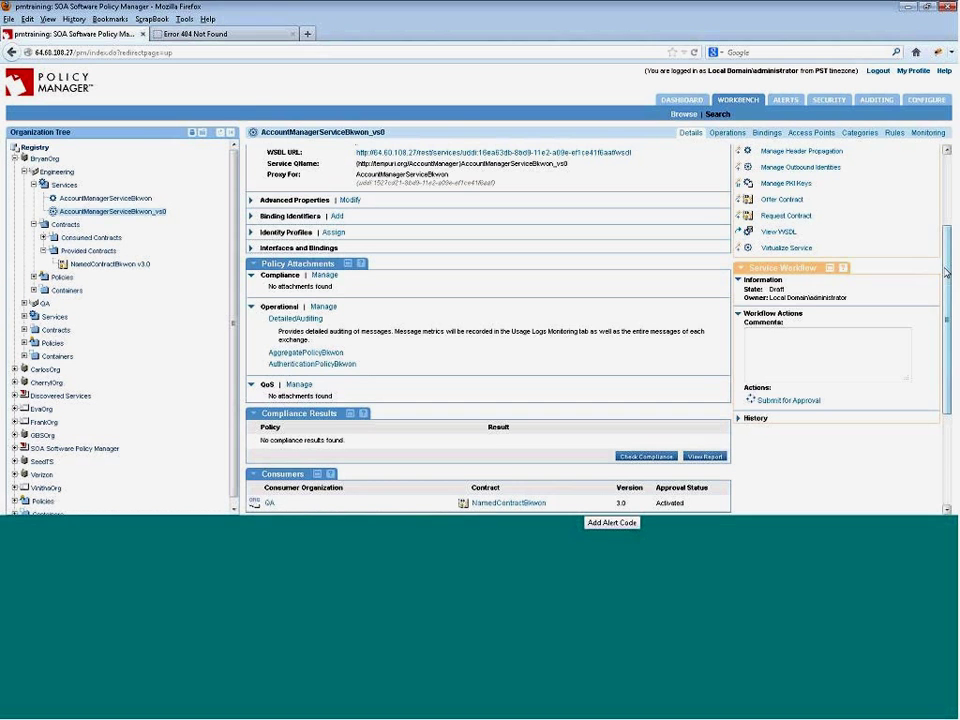
scroll(946, 272, "up", 3)
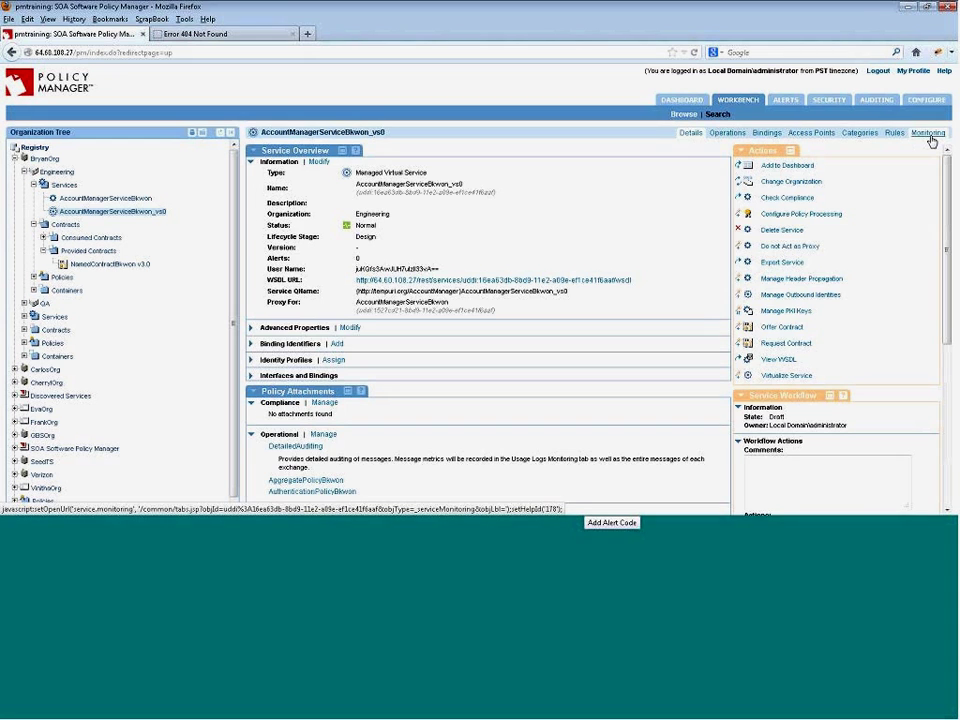
left_click(928, 133)
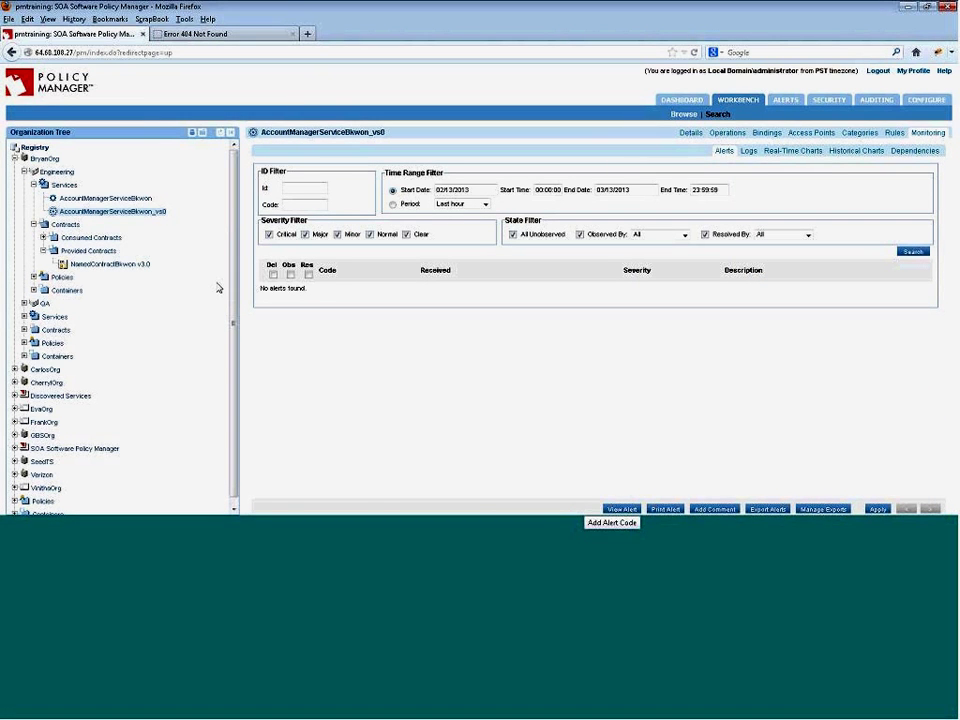
- Show NamedContractBkwon v3.0's usage logs and select the 09:29:13.160 listAccounts record
left_click(95, 265)
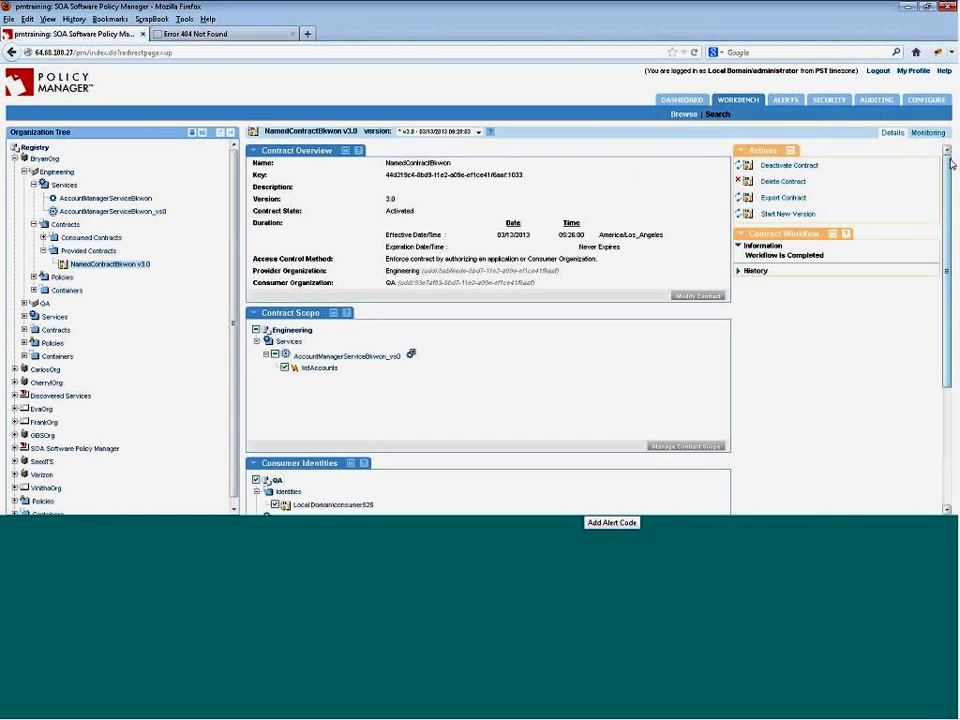
left_click(928, 133)
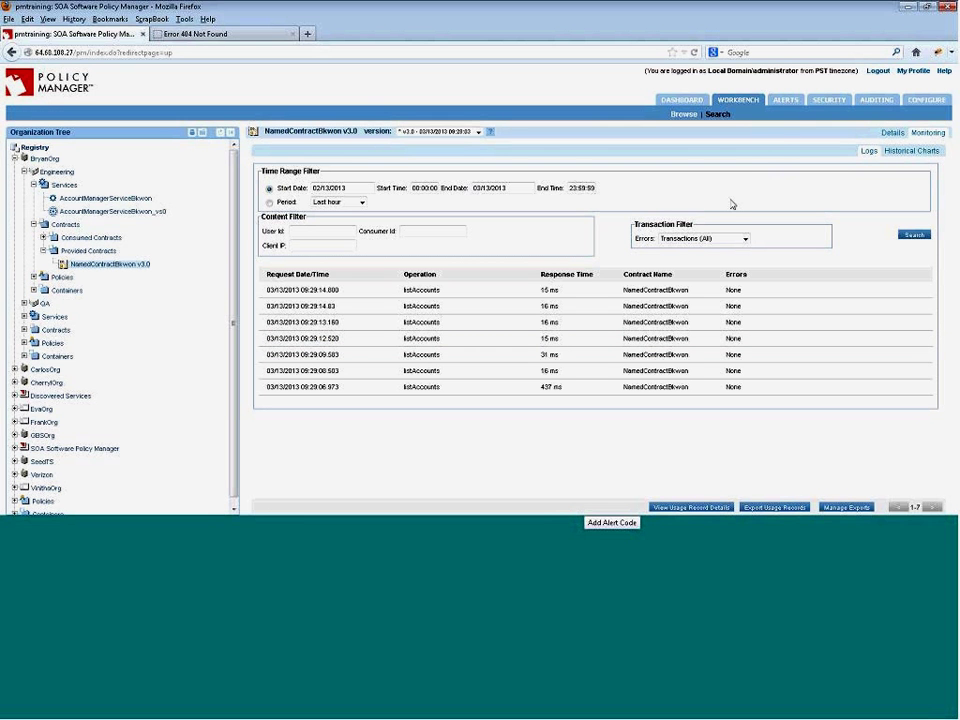
left_click(560, 324)
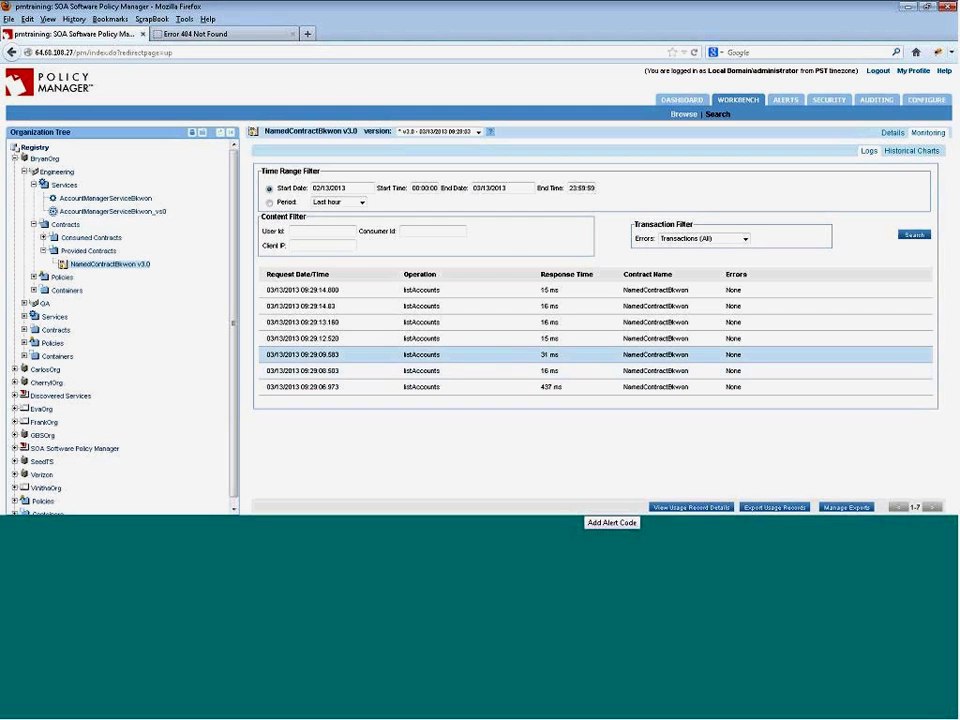
- Return to NamedContractBkwon v3.0's Details and scroll through its panels, including QoS for Bryan
left_click(891, 132)
left_click_drag(950, 233, 952, 357)
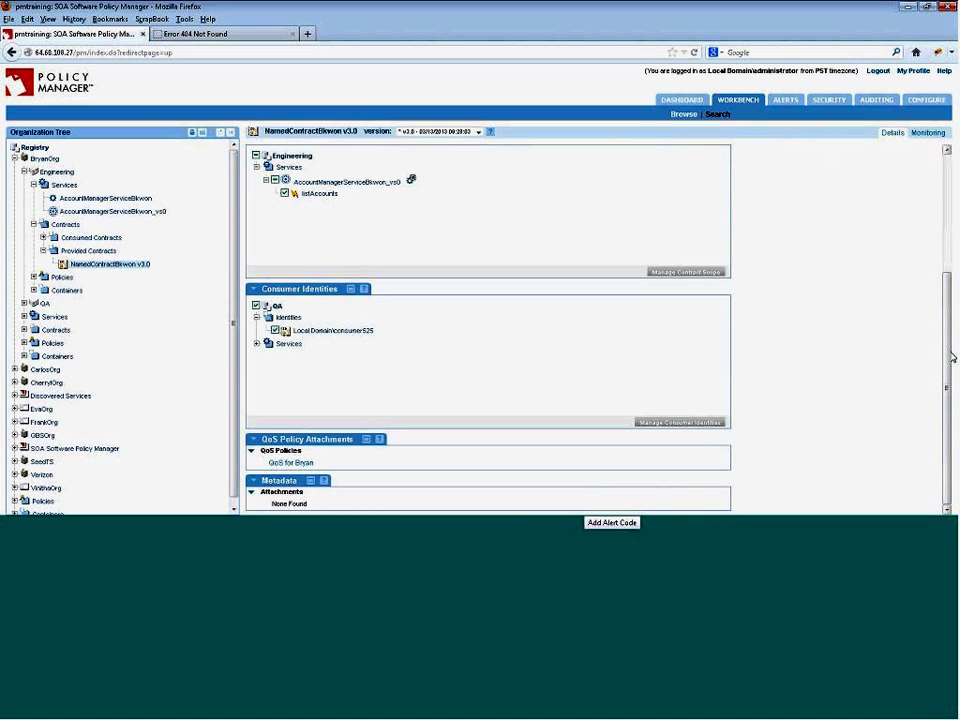
scroll(762, 380, "up", 4)
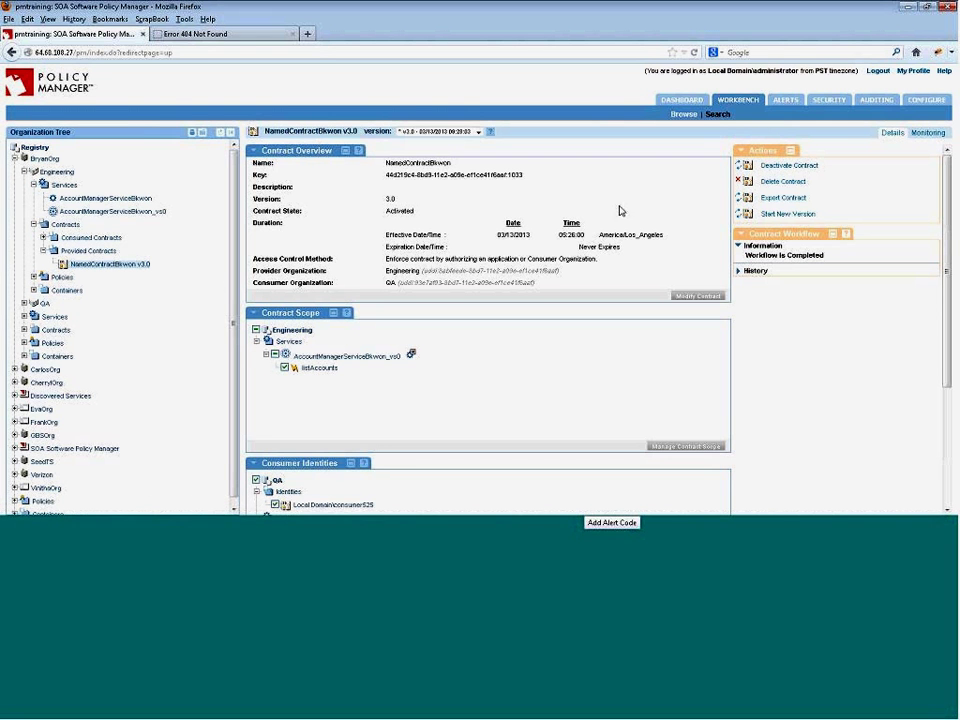
- In the Registry Alerts panel, inspect alert 1175's code 1000525 and summary, then open its details
left_click(36, 147)
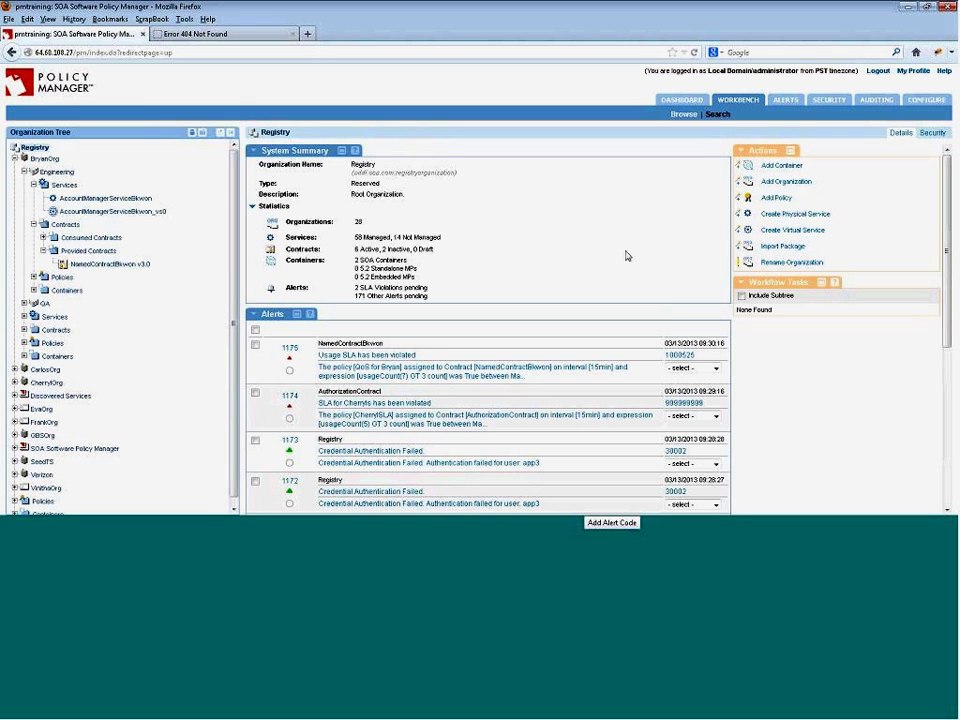
left_click_drag(955, 185, 955, 232)
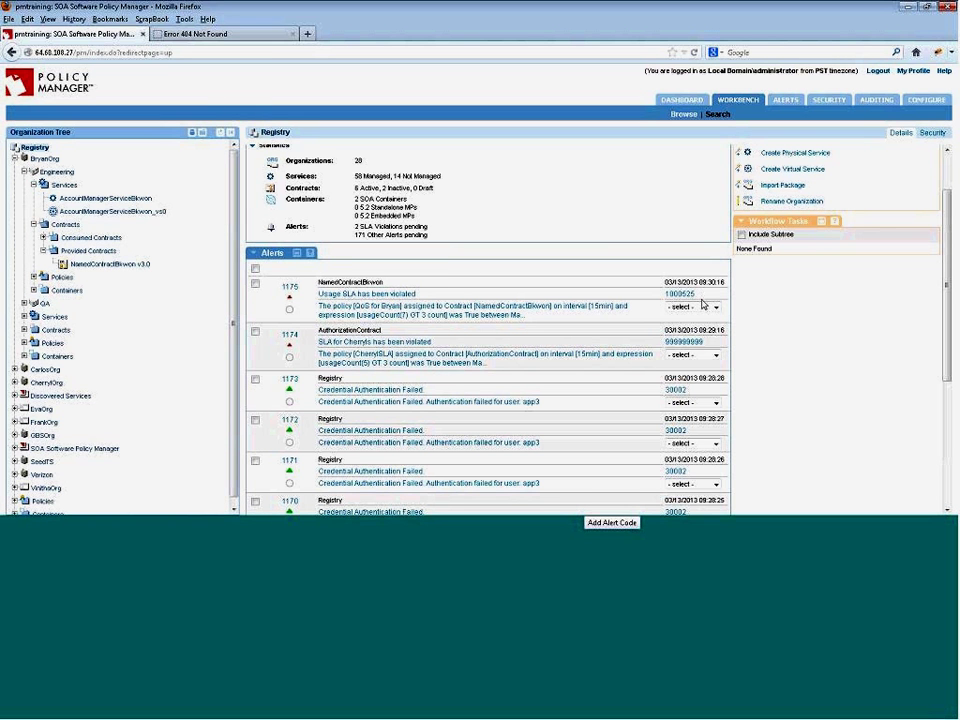
left_click_drag(700, 297, 668, 297)
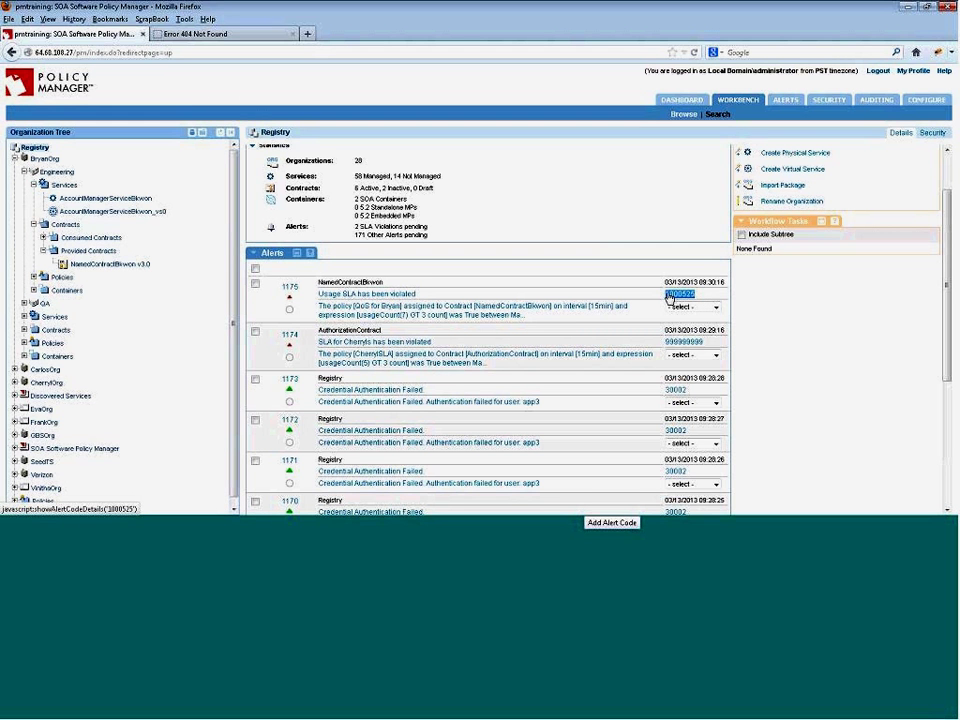
left_click(611, 293)
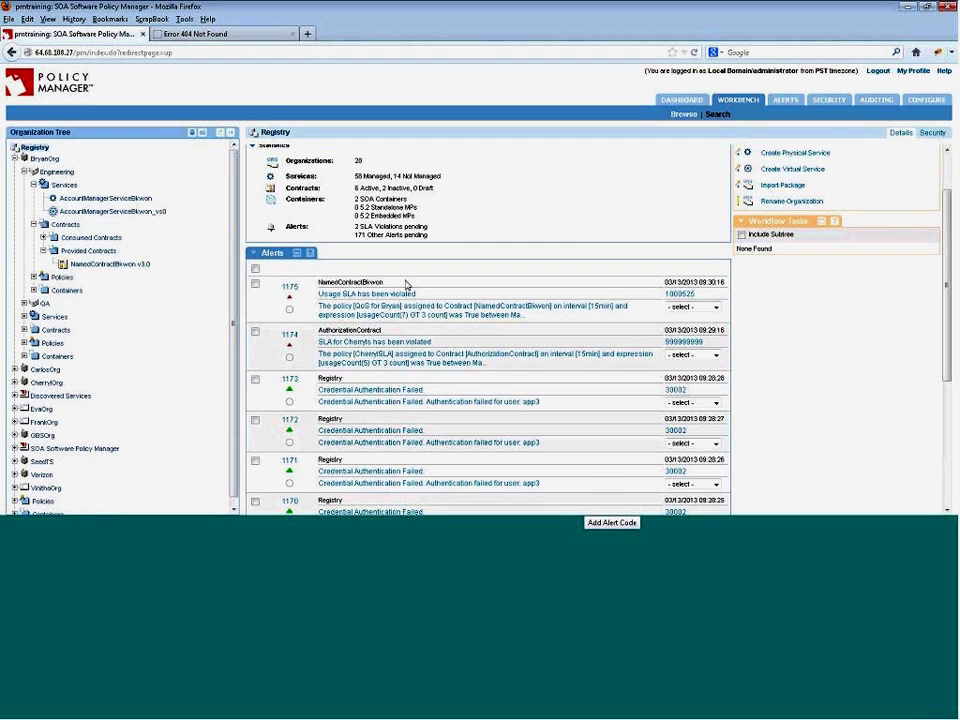
left_click_drag(434, 293, 323, 297)
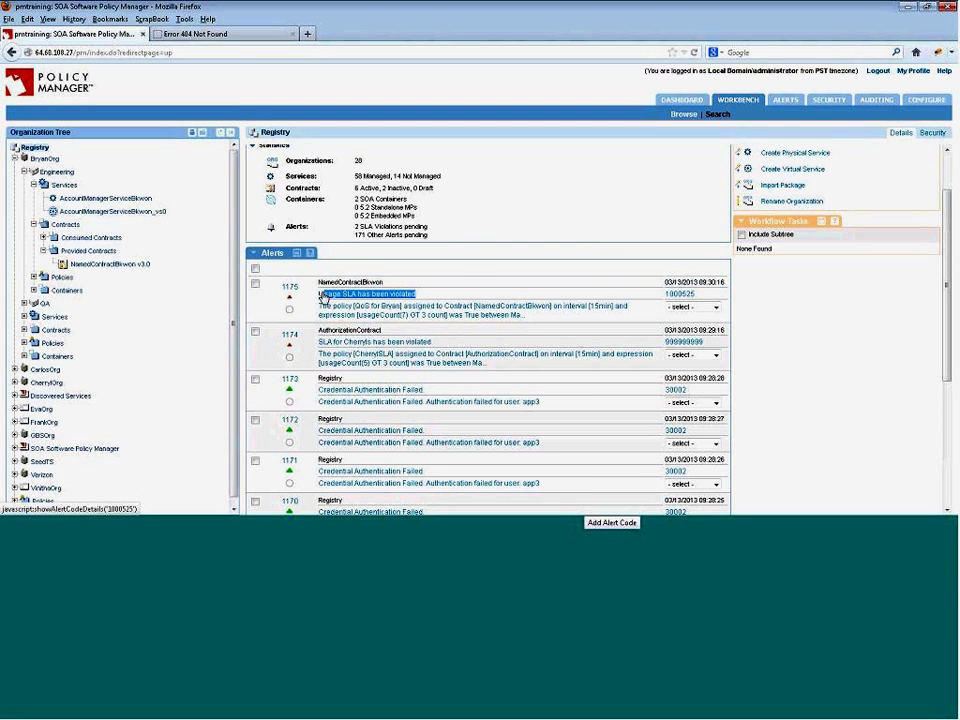
left_click(479, 255)
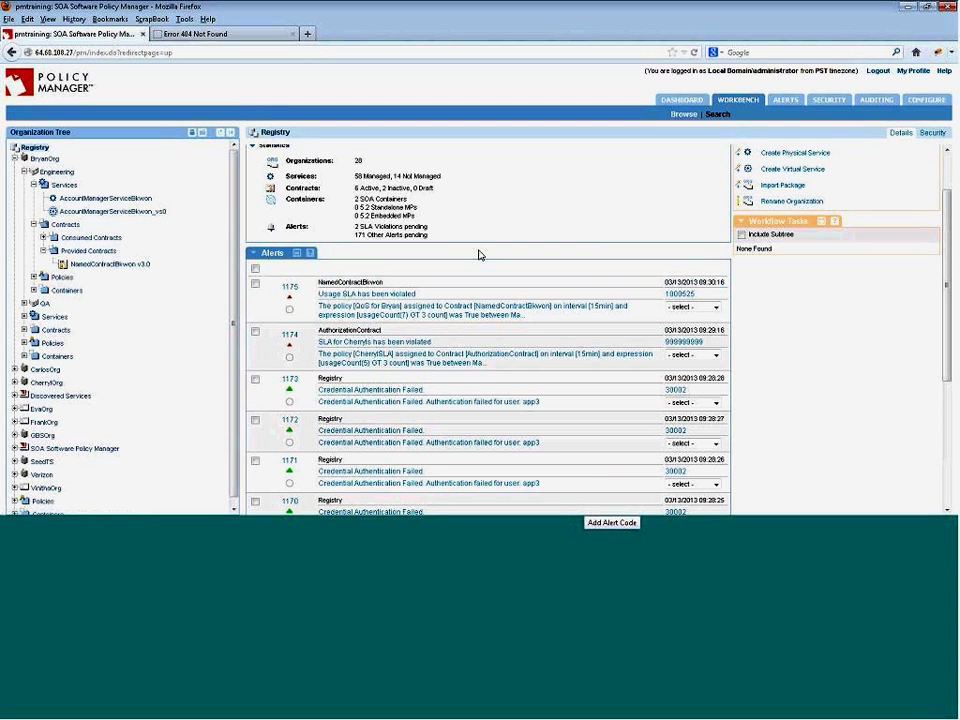
left_click(400, 306)
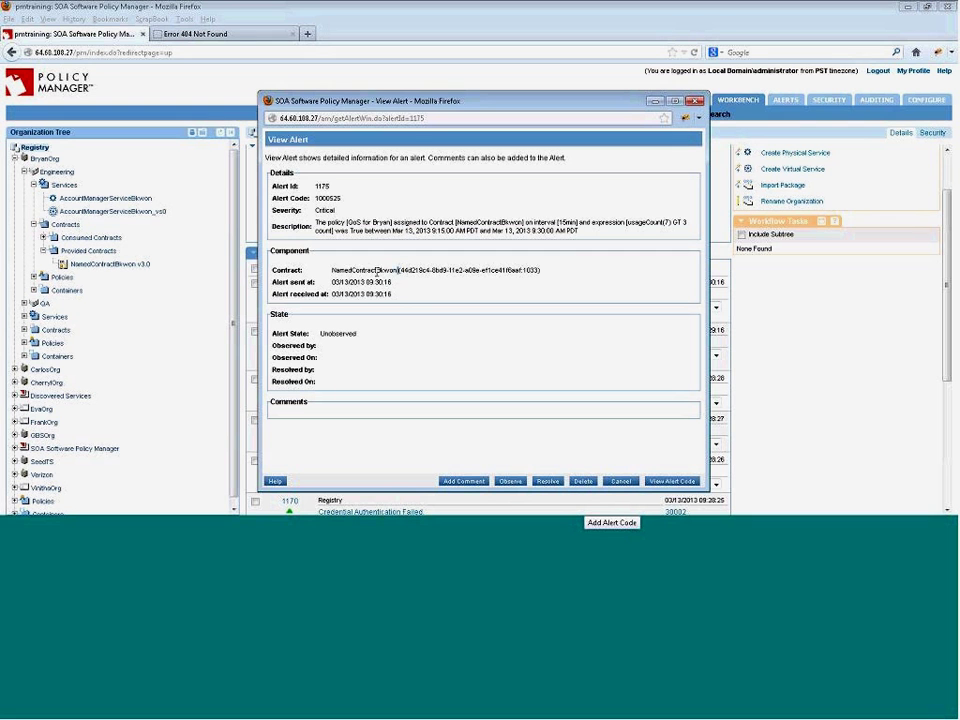
- Inspect the alert's contract name and sent time, then close the View Alert window
double_click(378, 272)
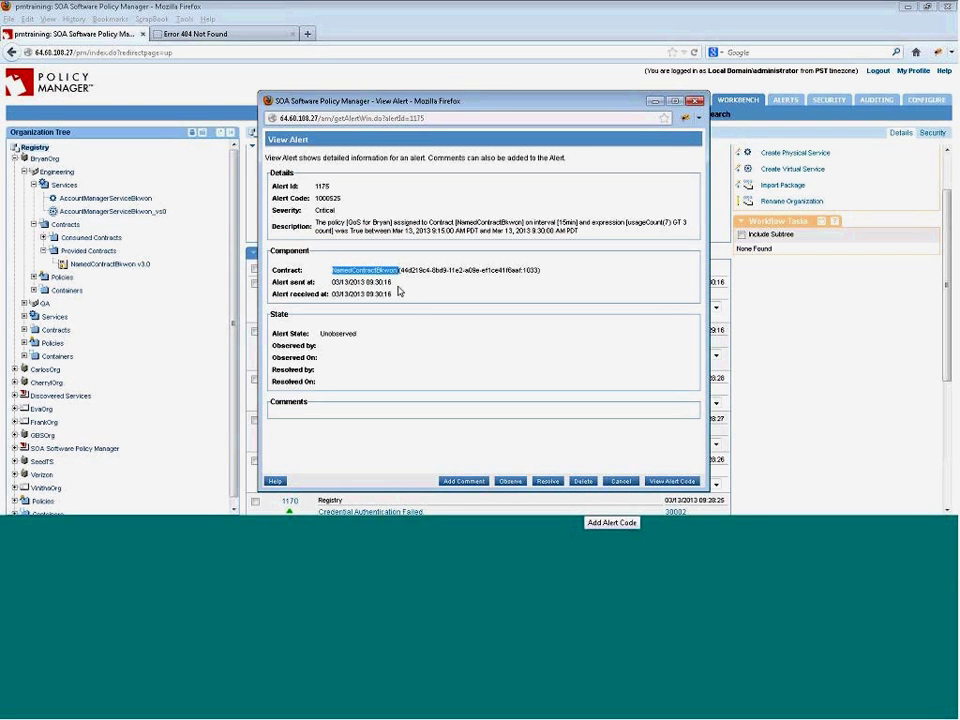
left_click(398, 287)
left_click_drag(396, 286, 322, 290)
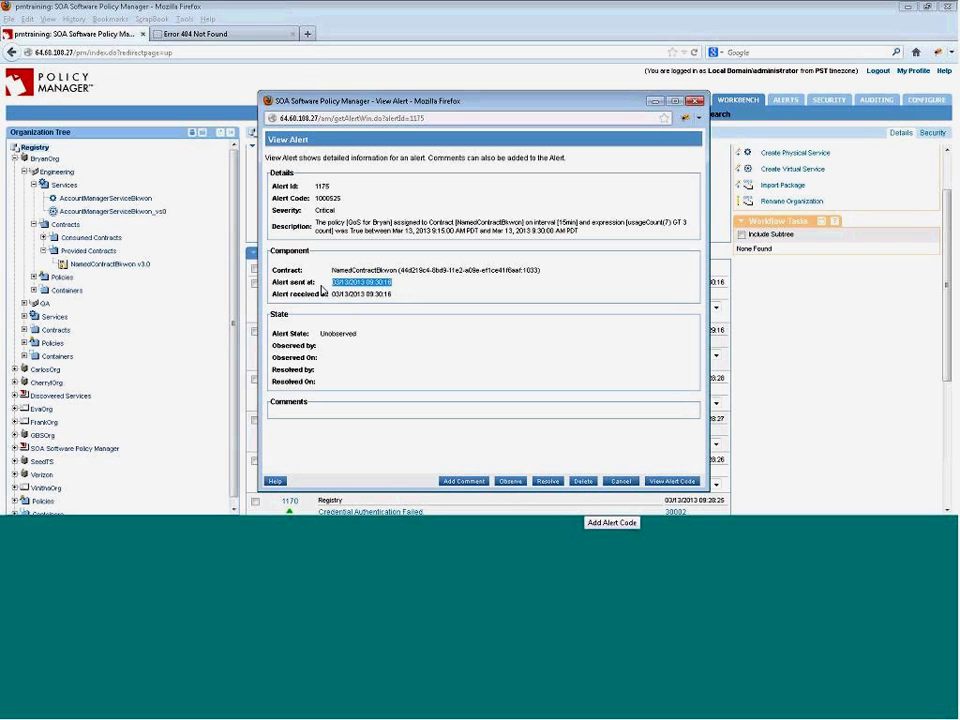
left_click(420, 281)
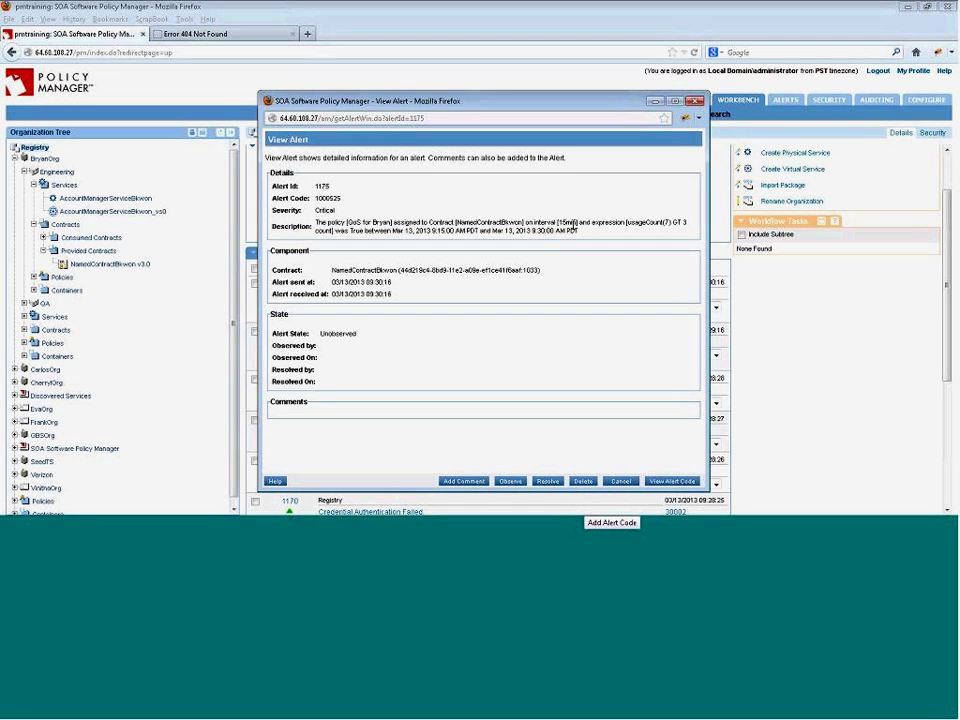
left_click(696, 101)
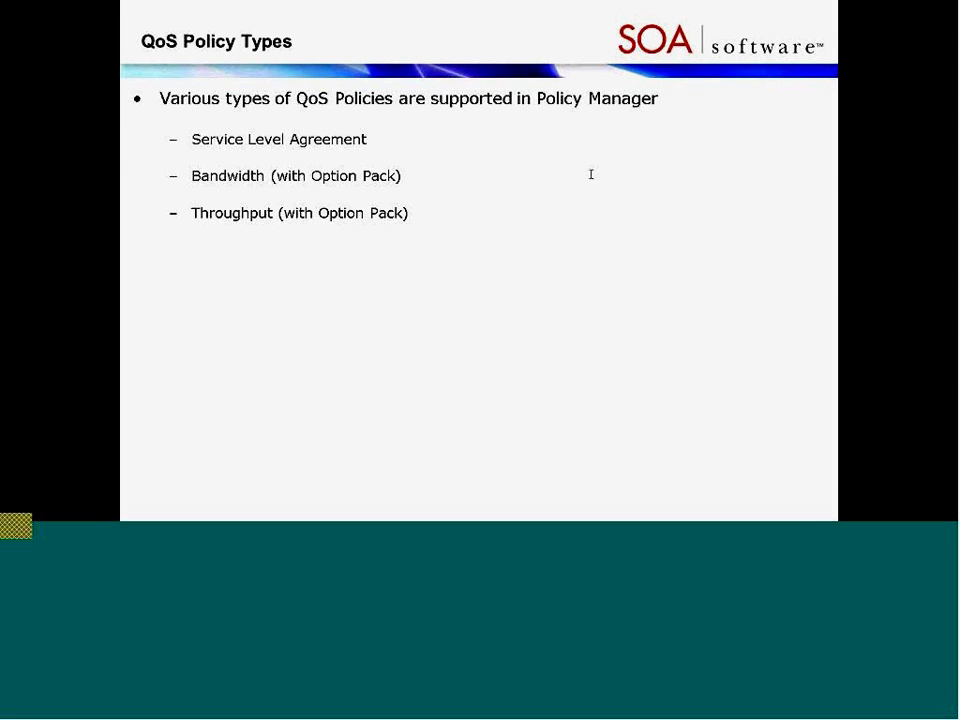
- Cycle through soapUI and the remote desktop session, then bring the Policy Manager browser forward
key("alt+Tab")
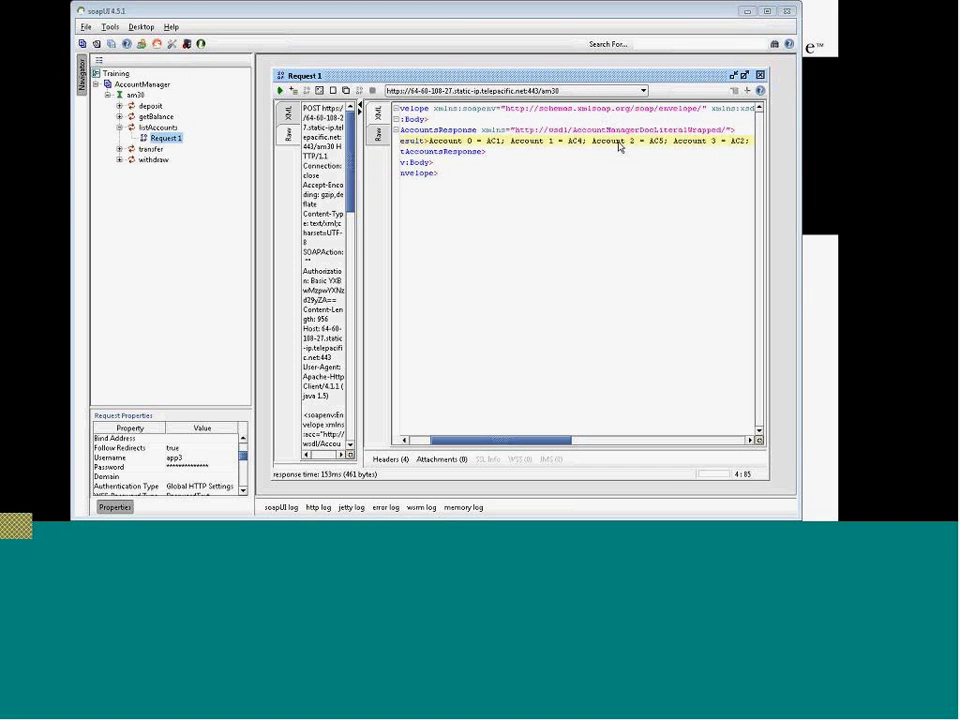
key("alt+Tab")
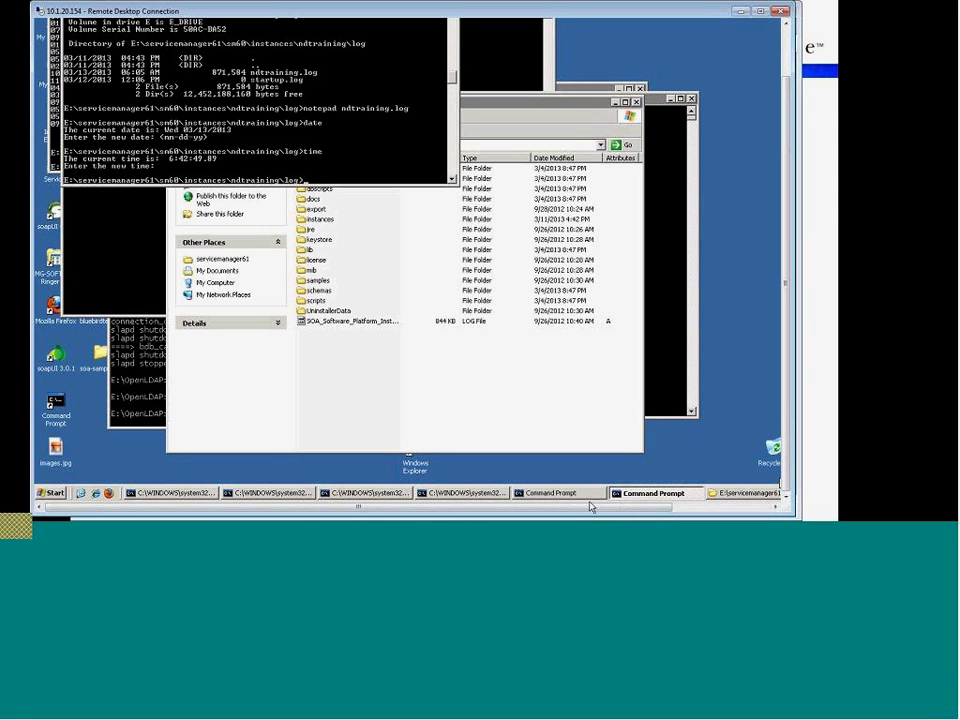
left_click(402, 533)
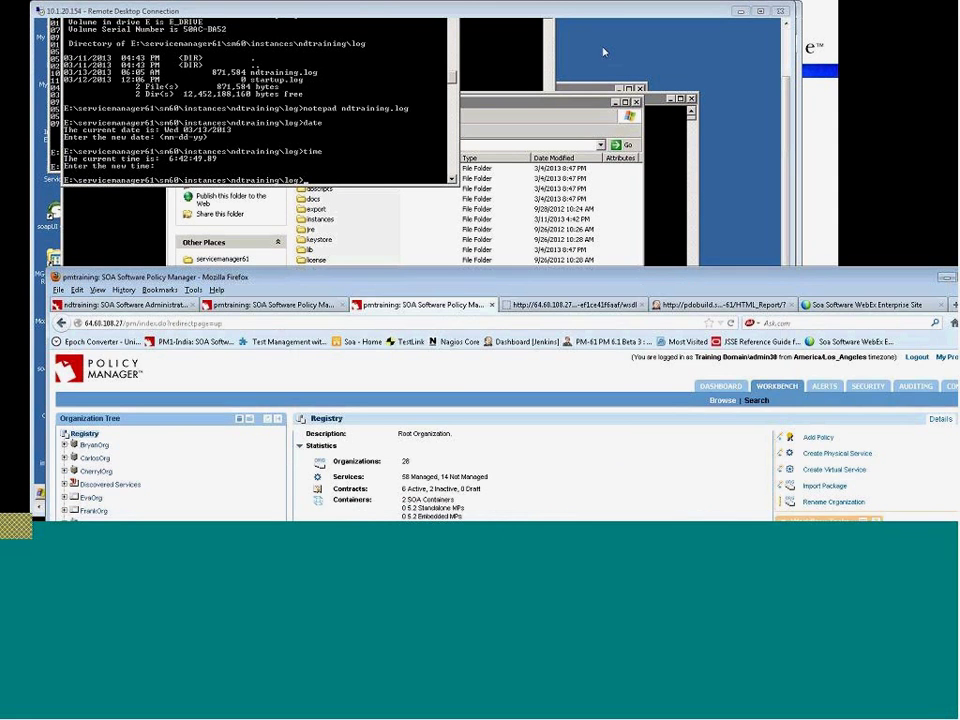
- Move Firefox to the screen top, refresh the Registry summary, and check alert 1176's code 402013
left_click_drag(624, 278, 599, 29)
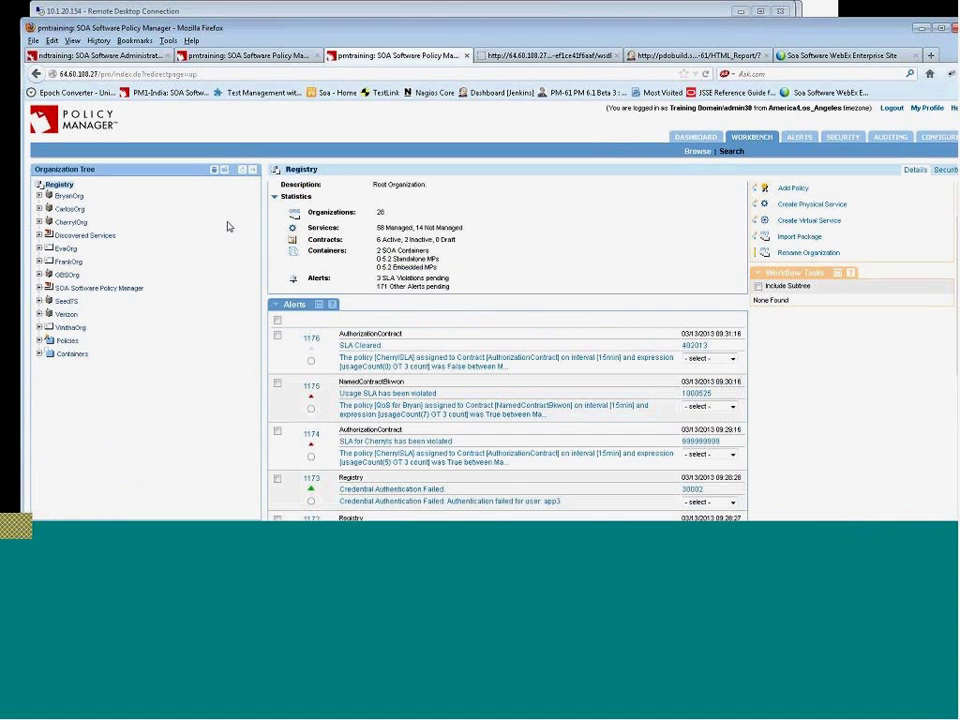
left_click(60, 186)
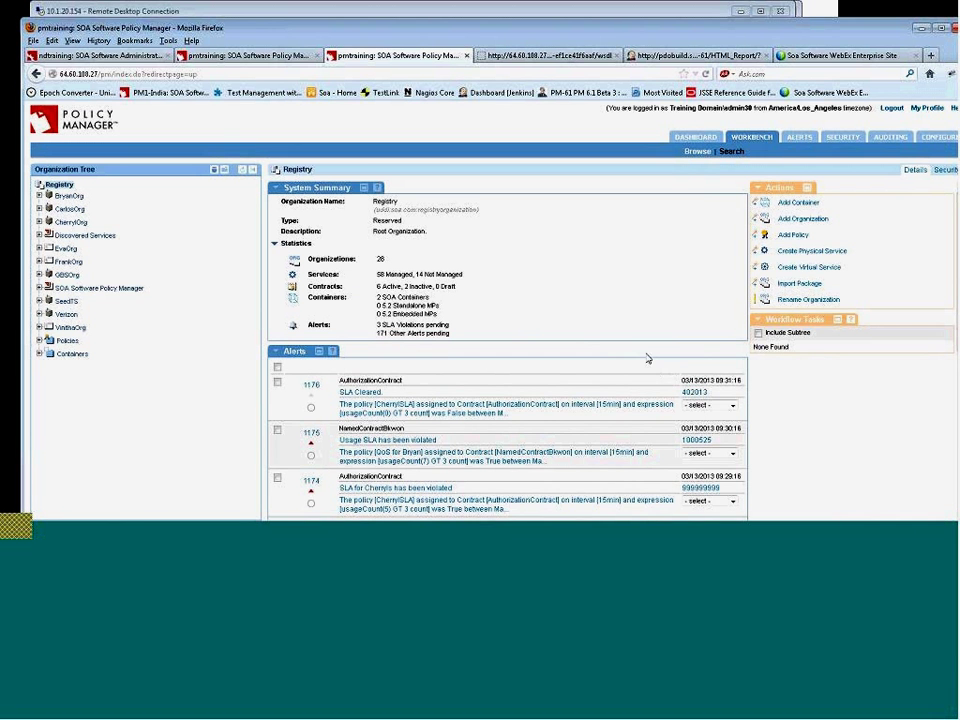
scroll(645, 358, "down", 1)
scroll(645, 358, "down", 2)
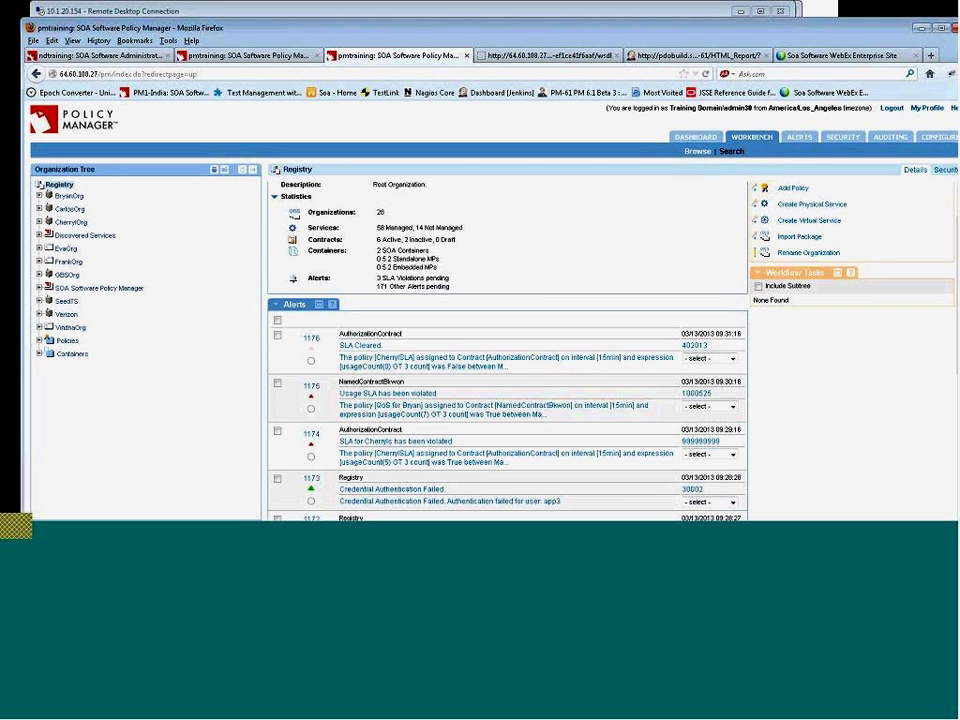
double_click(694, 345)
- Open the QoS Policies summary under CherrylOrg's Policies
left_click(80, 221)
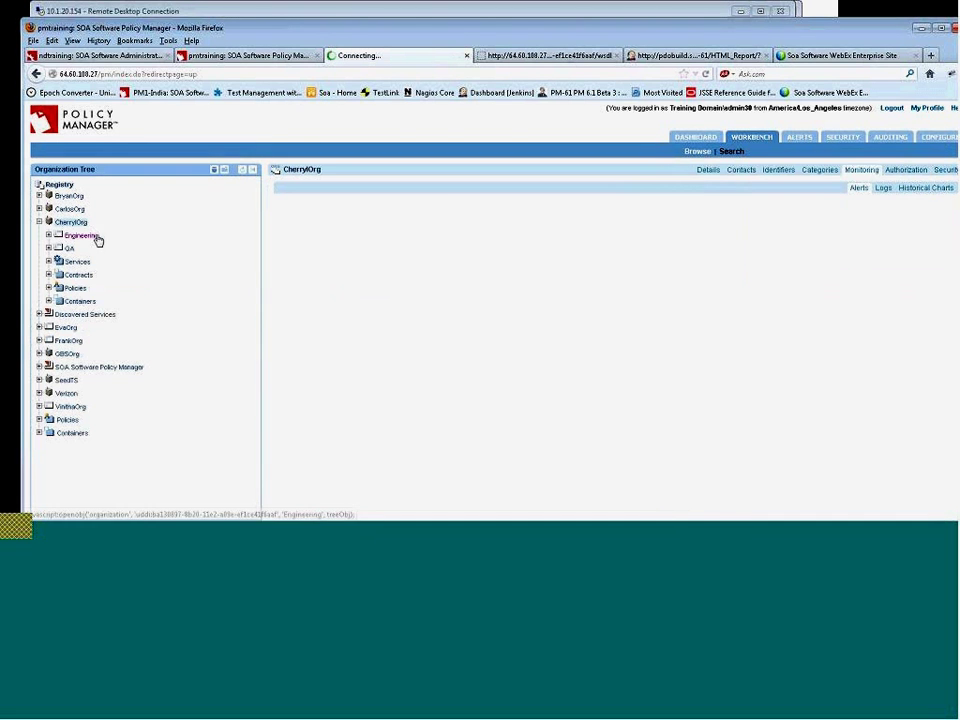
left_click(80, 289)
left_click(92, 328)
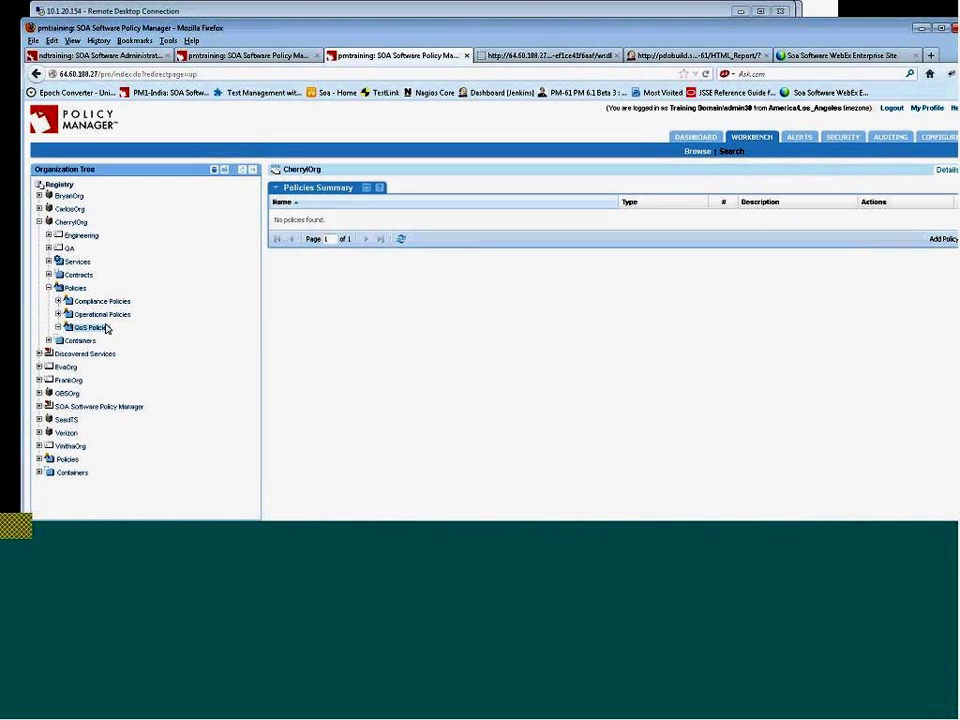
- Add a Service Level Policy named test2 and close the completion summary
left_click(943, 240)
left_click(505, 316)
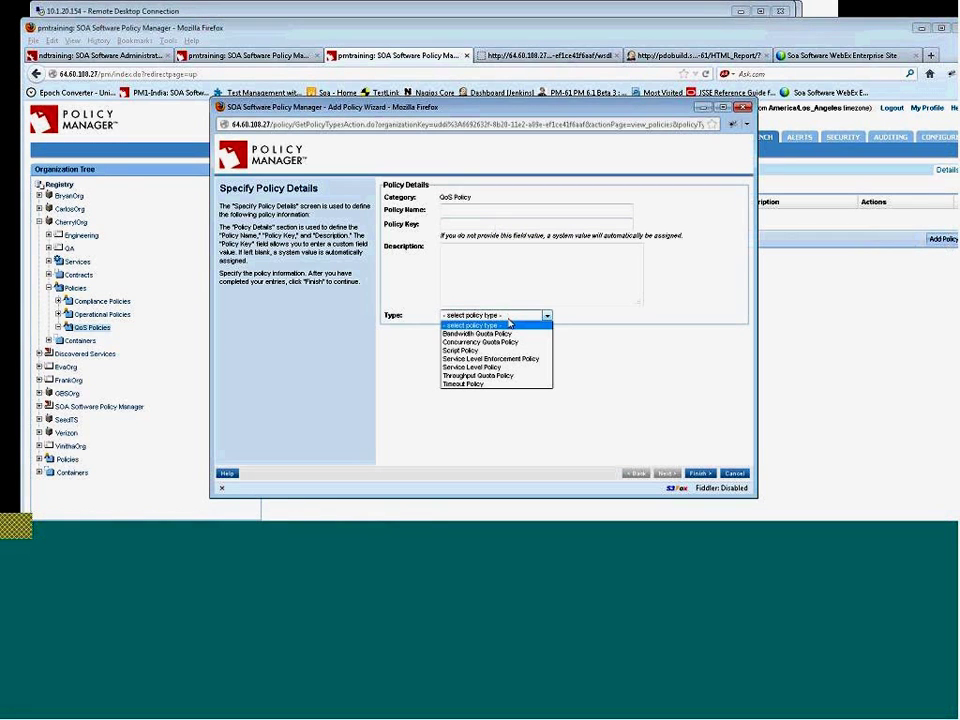
left_click(517, 373)
left_click(476, 209)
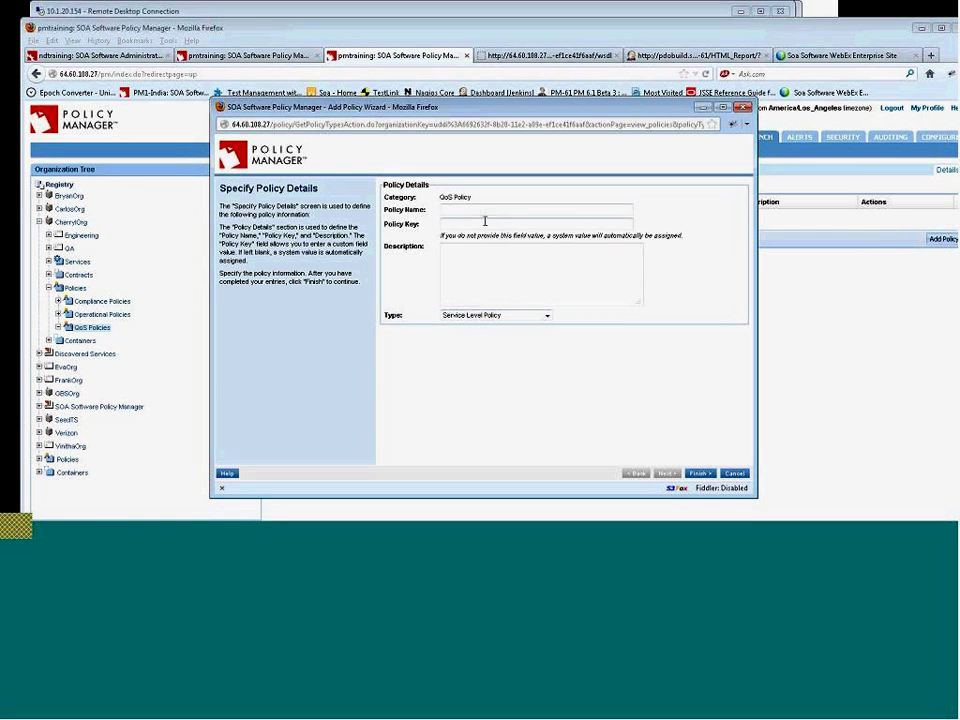
type("test")
left_click(531, 220)
left_click(703, 476)
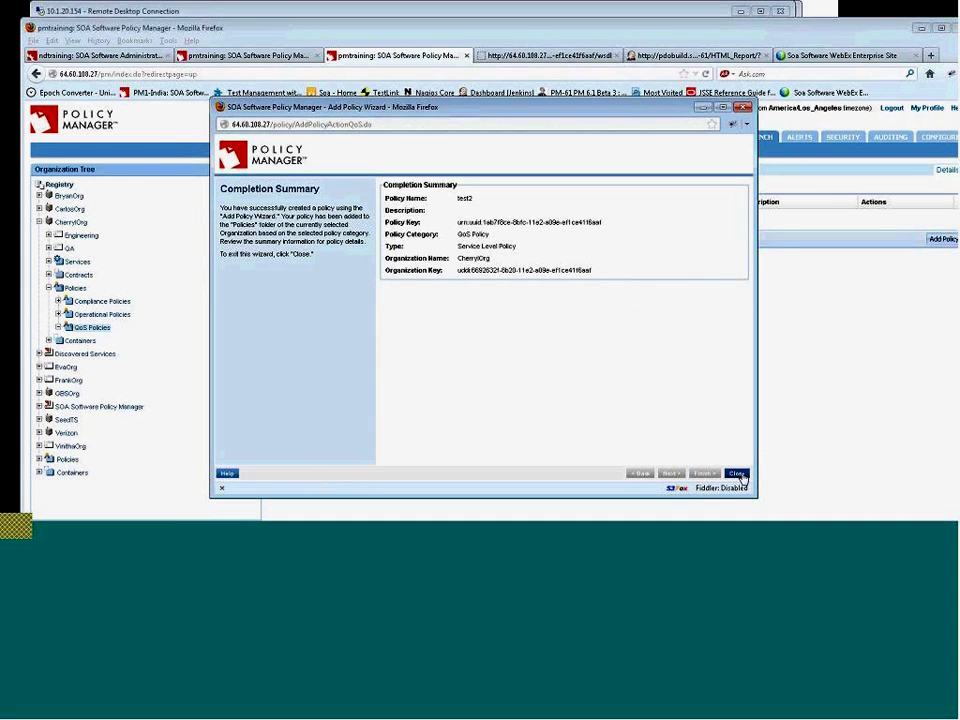
left_click(735, 474)
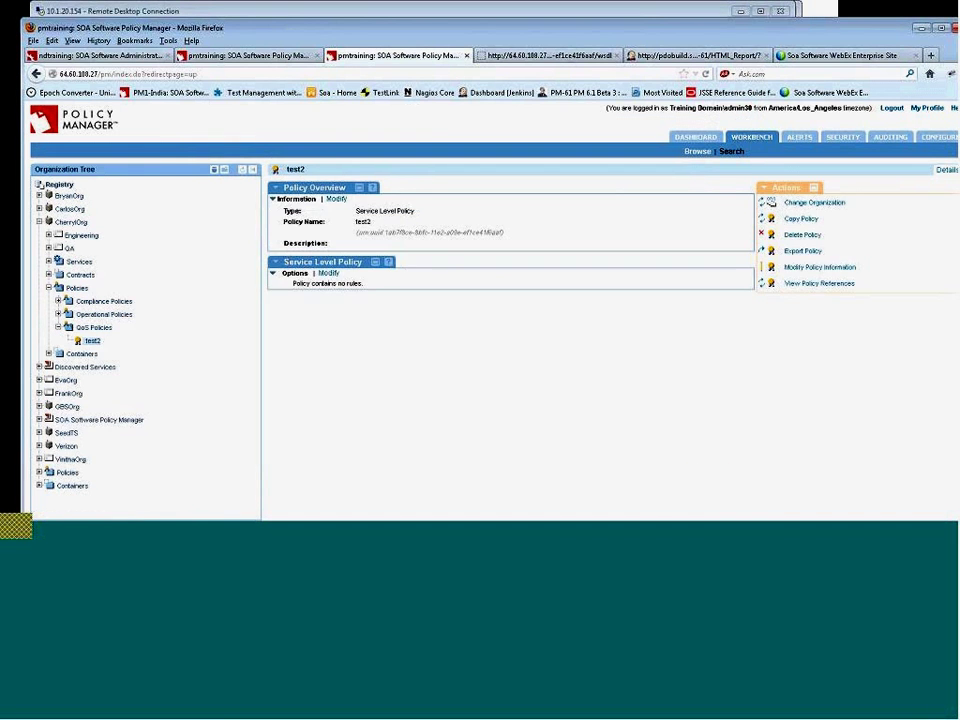
left_click(329, 275)
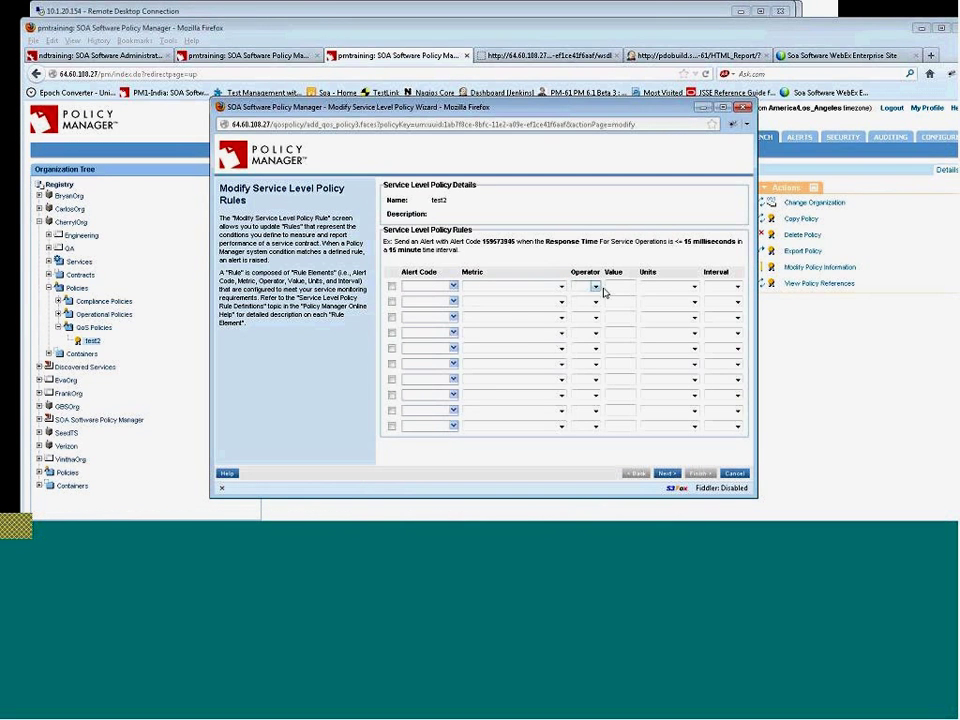
left_click(560, 286)
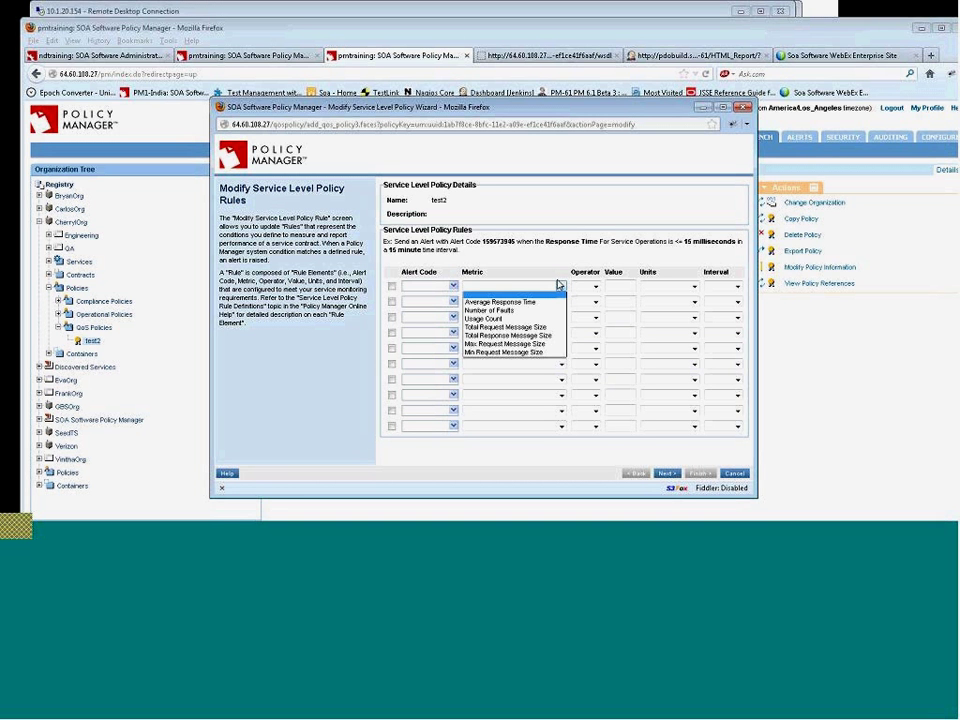
left_click(737, 475)
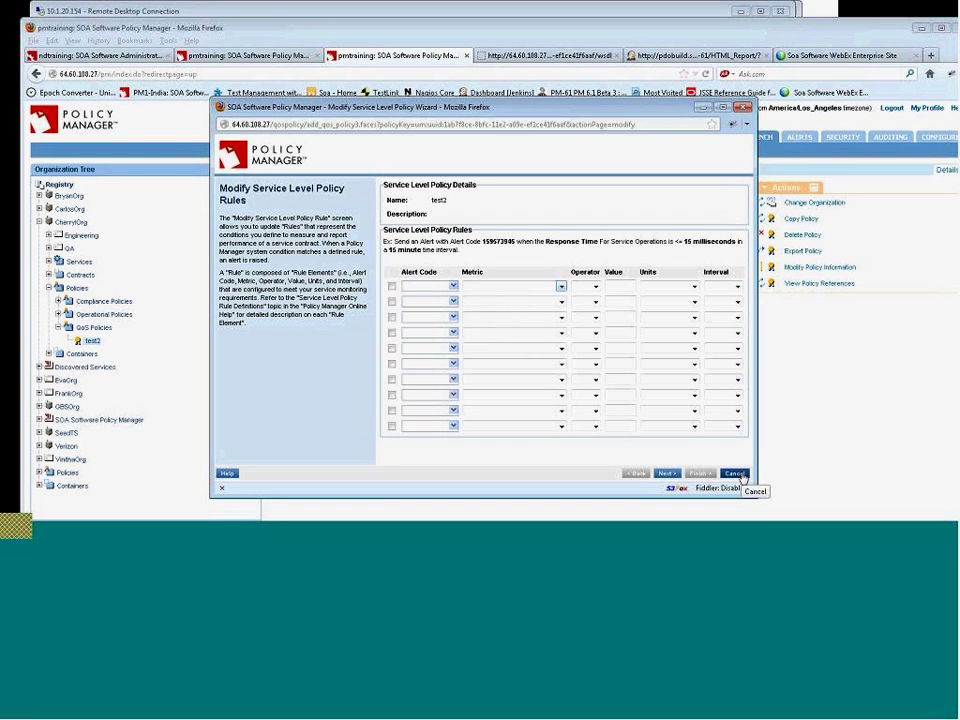
left_click(737, 475)
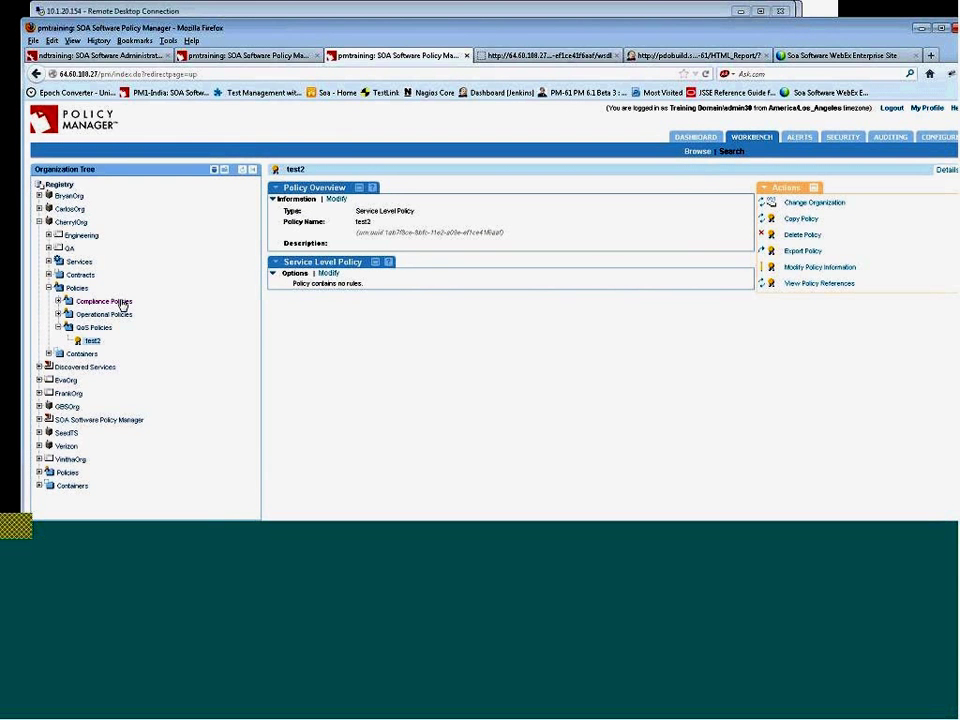
- Show the Alerts SNMP Hosts page, previewing the Add SNMP Host form without saving
left_click(803, 140)
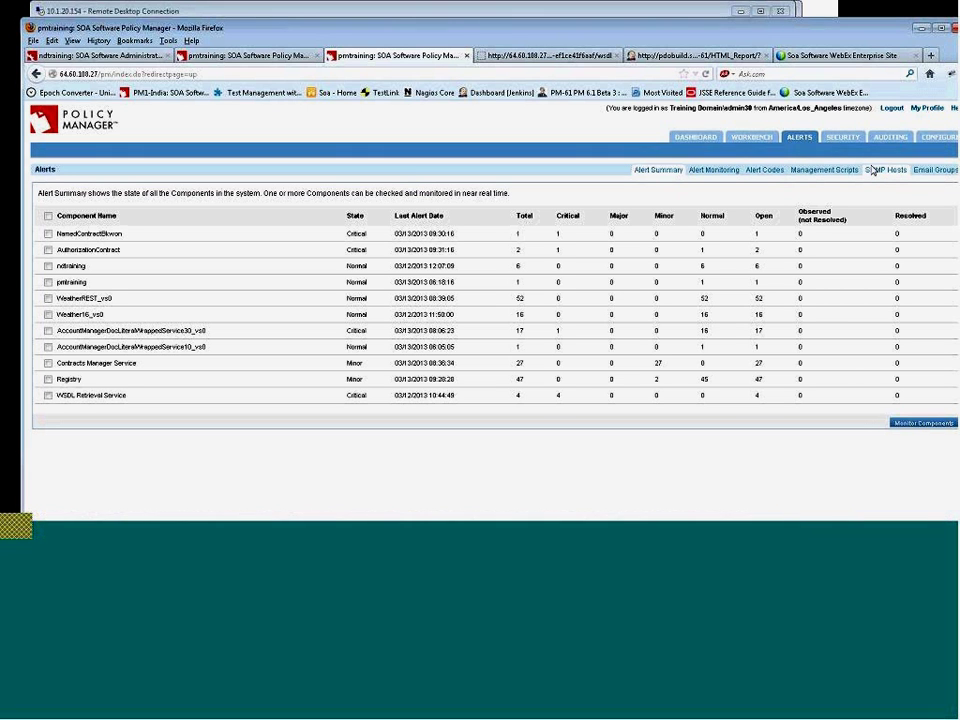
left_click(876, 172)
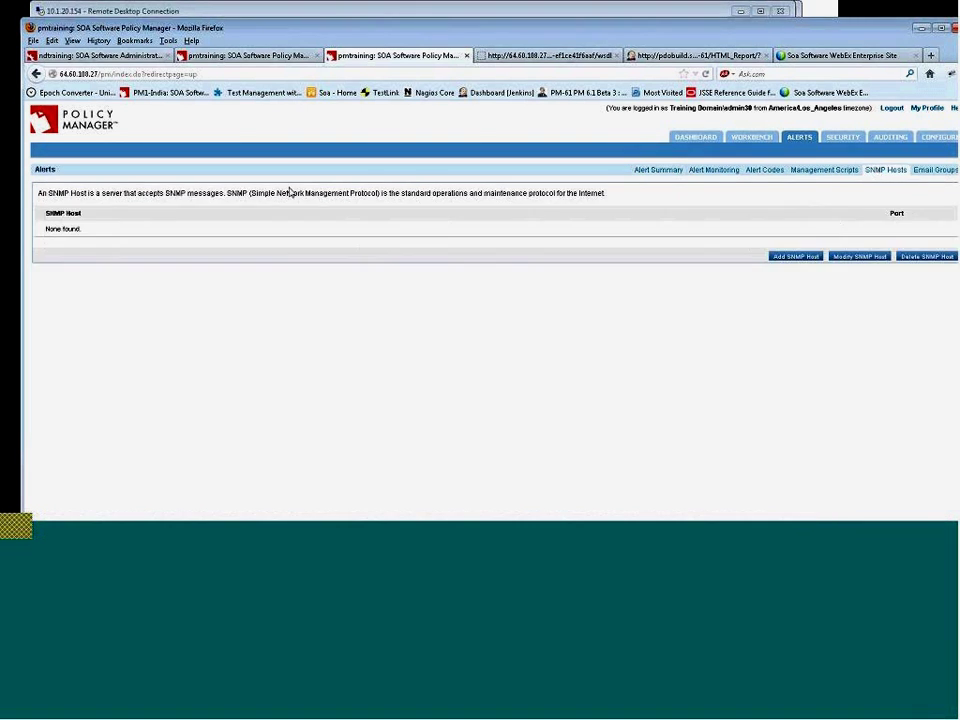
left_click(798, 258)
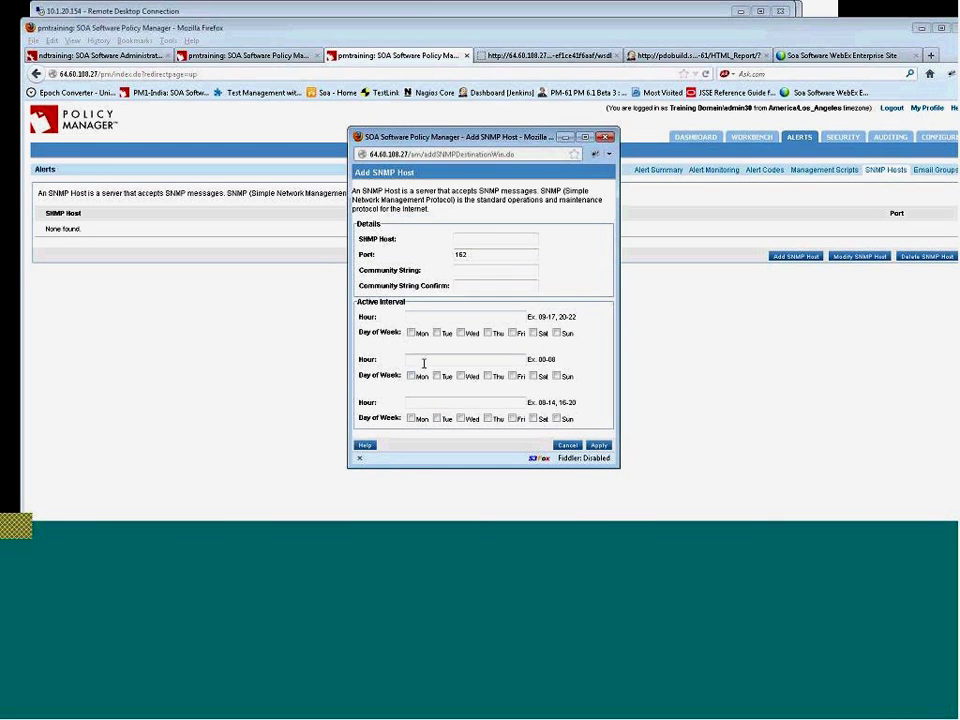
left_click(567, 445)
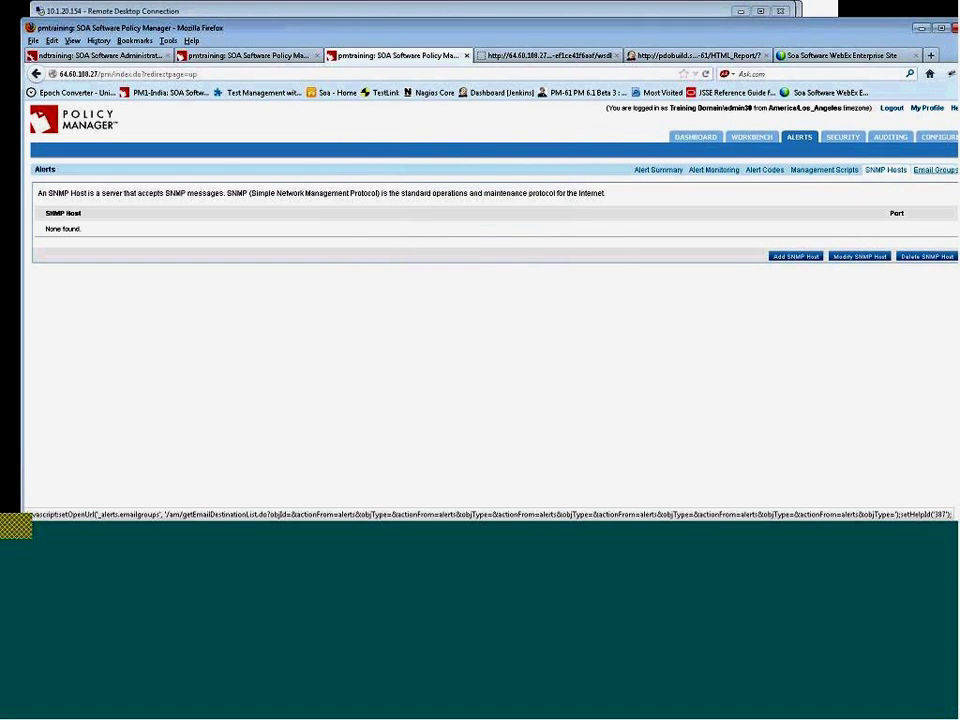
- Review and cancel the Add Email Group form, then show the Management Scripts page
left_click(924, 176)
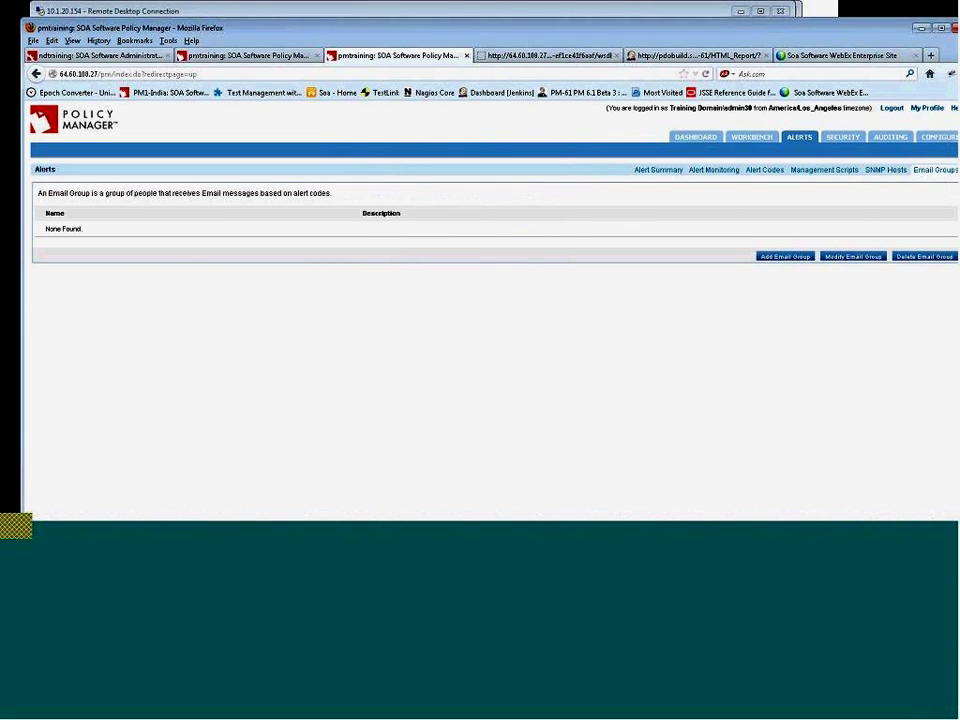
left_click(782, 258)
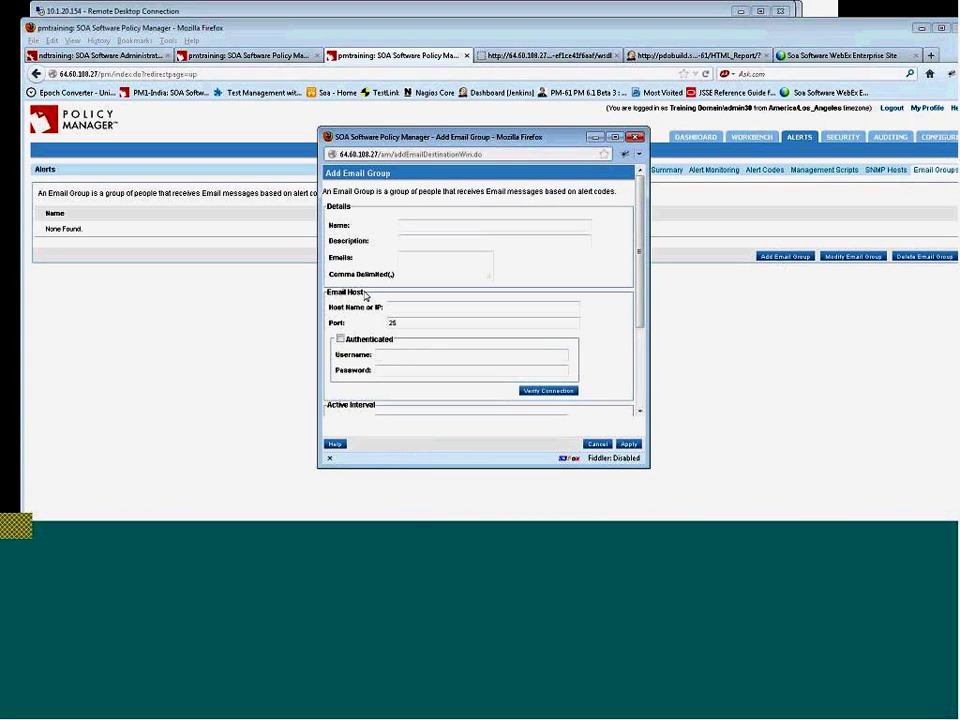
left_click_drag(634, 297, 656, 383)
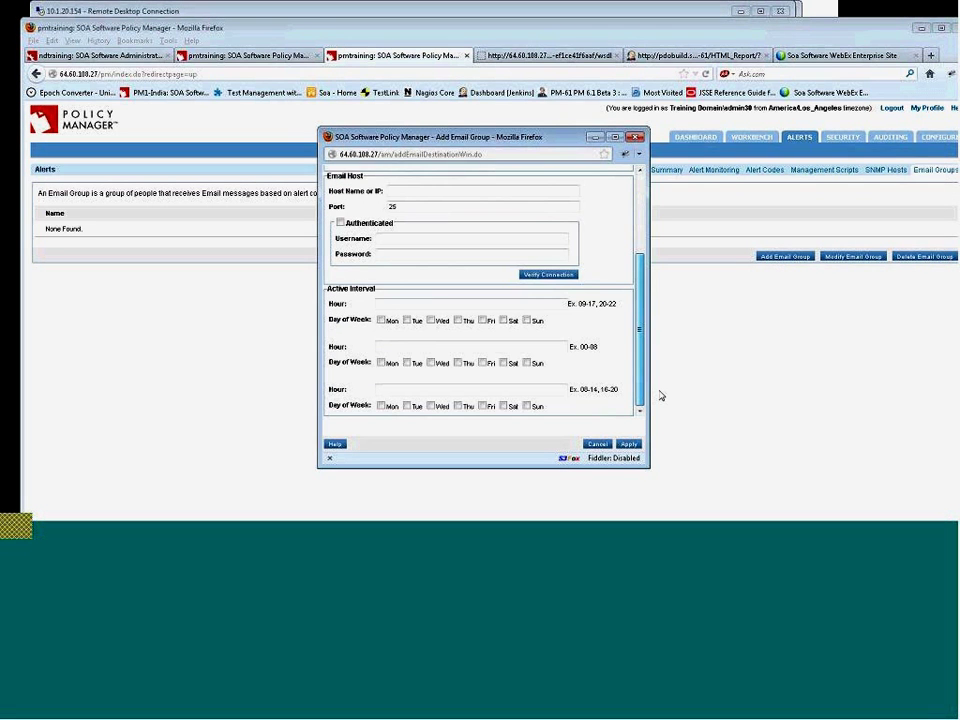
left_click(597, 443)
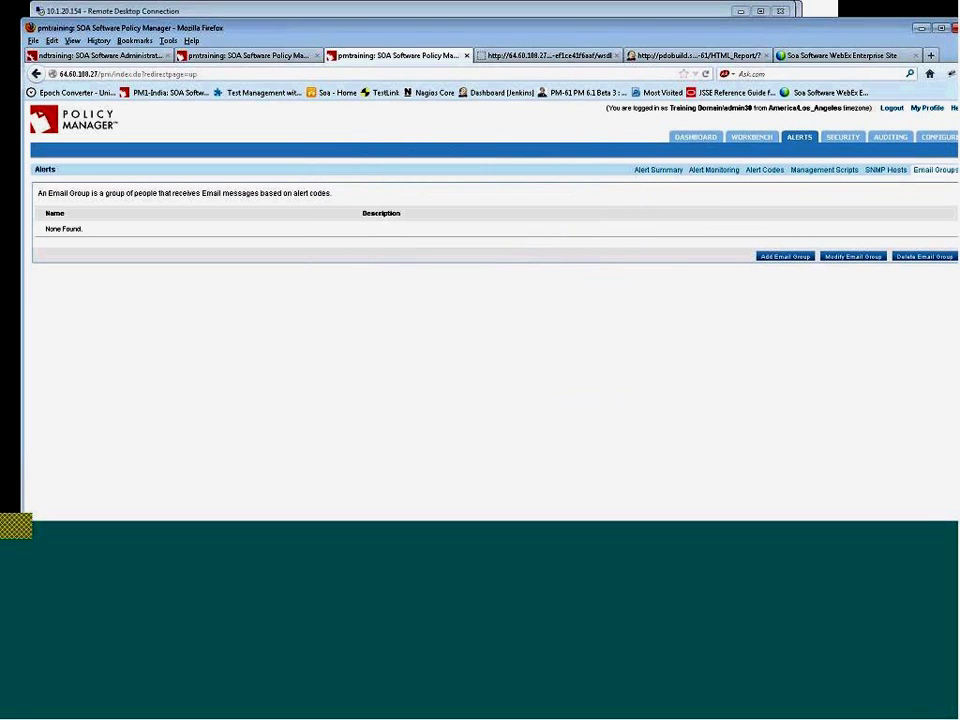
left_click(838, 171)
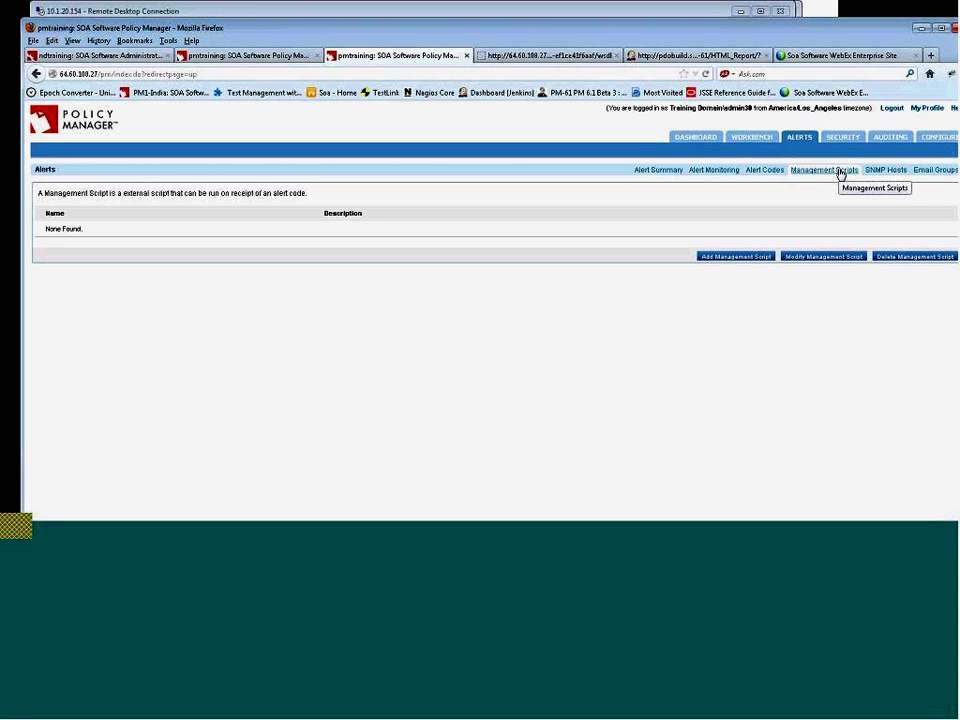
- Browse the Add Management Script parameters, cancel the form, and return to the Workbench
left_click(742, 258)
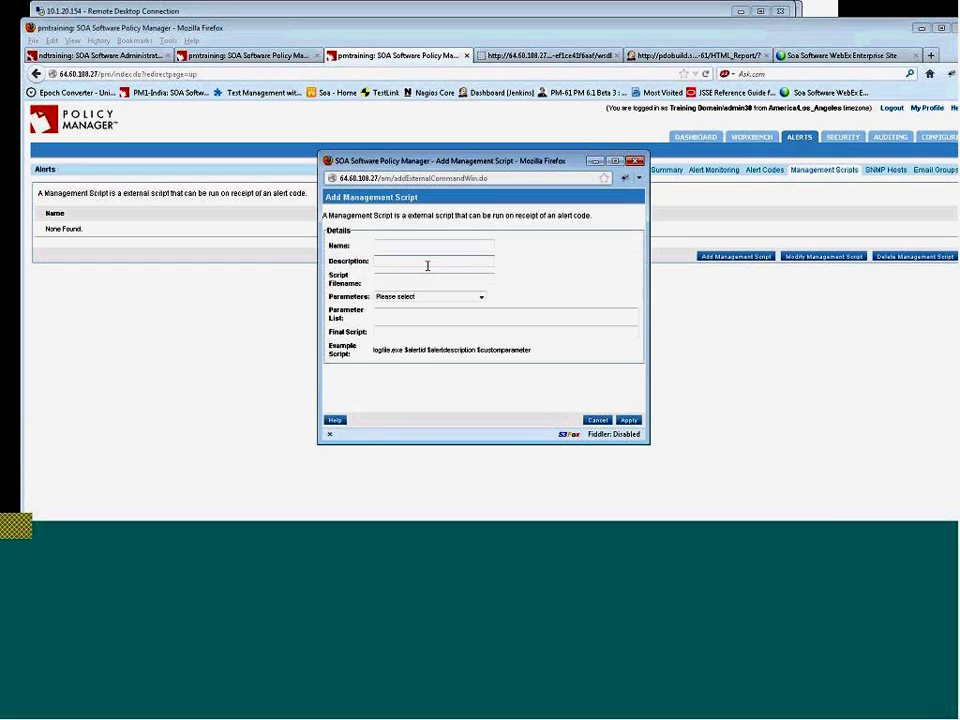
left_click(481, 298)
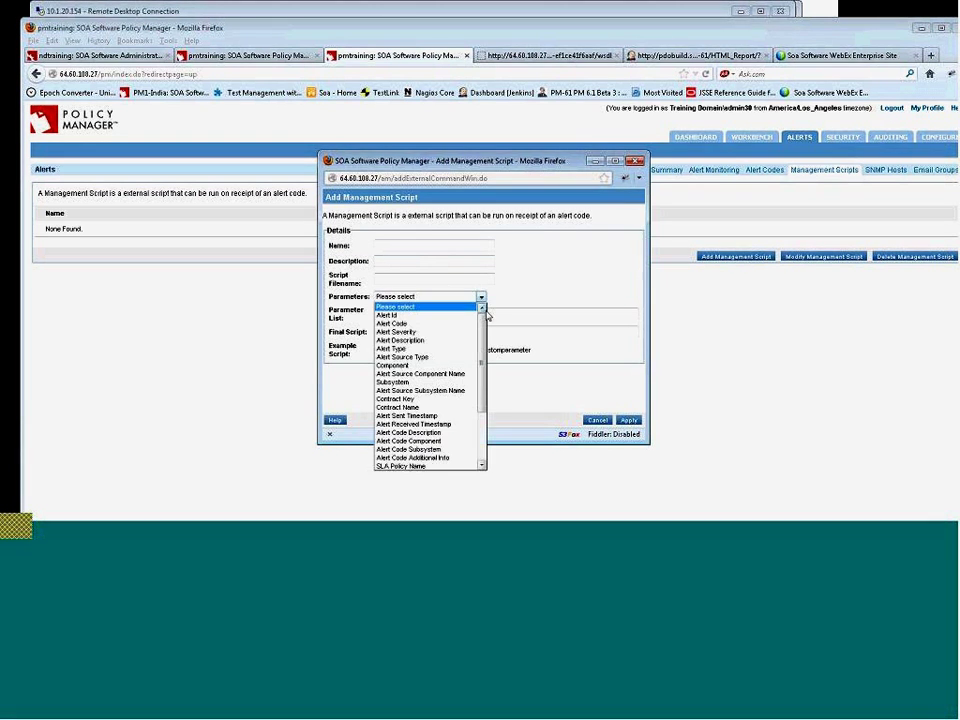
left_click_drag(483, 347, 497, 413)
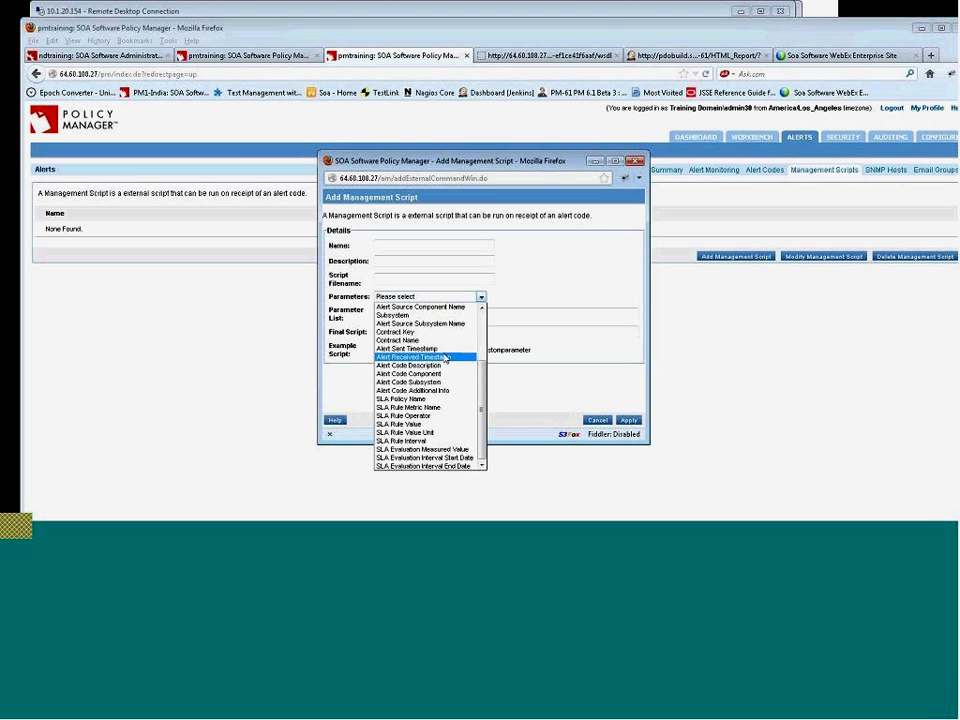
left_click(606, 313)
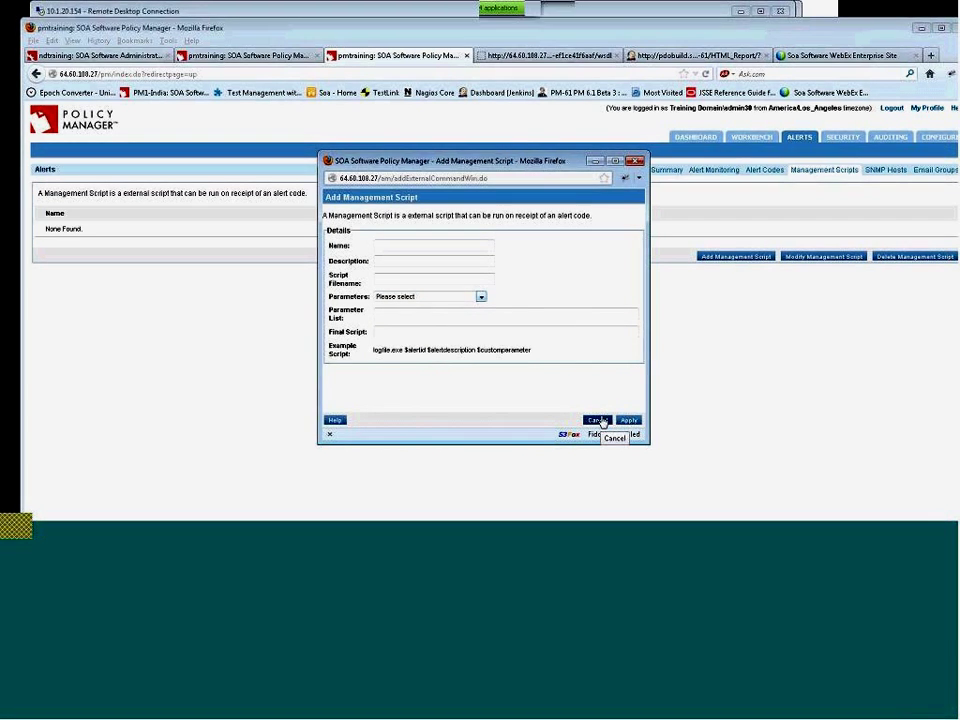
left_click(599, 421)
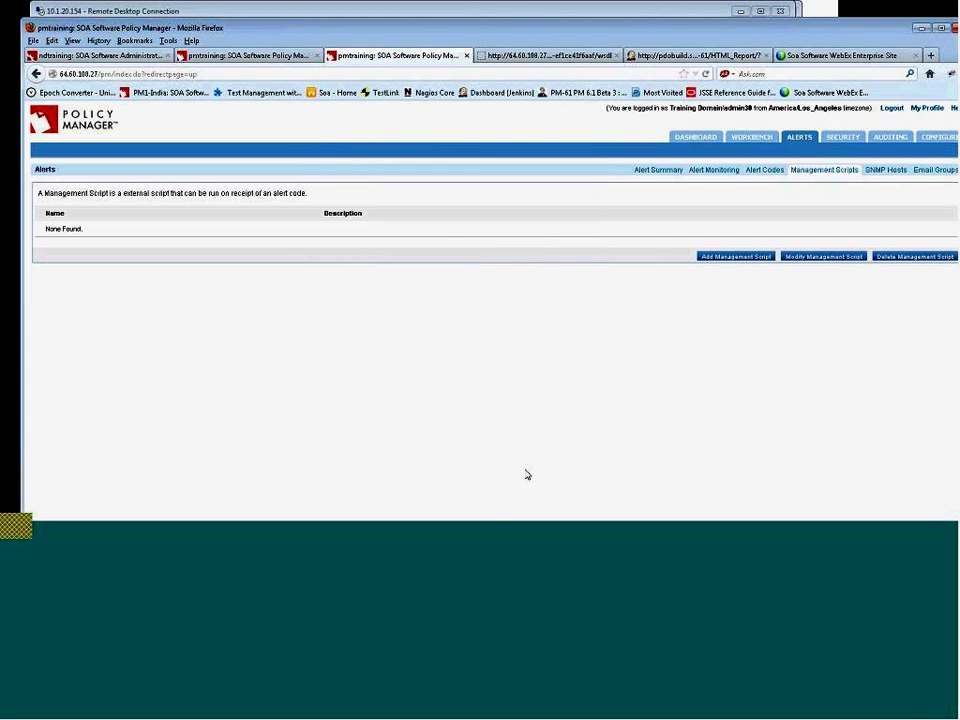
left_click(597, 527)
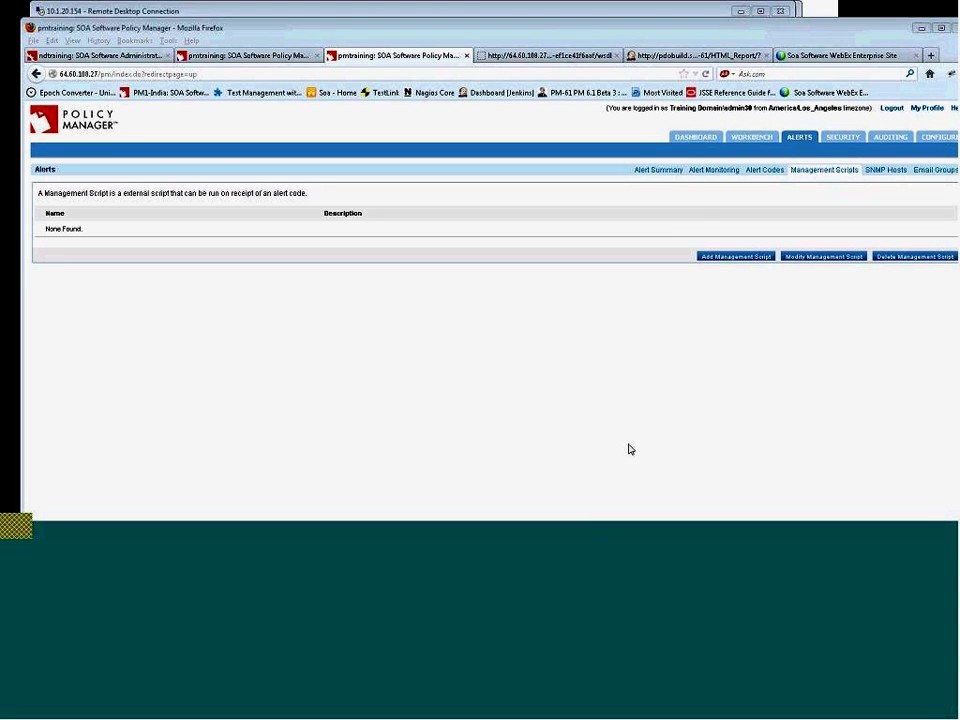
left_click(752, 139)
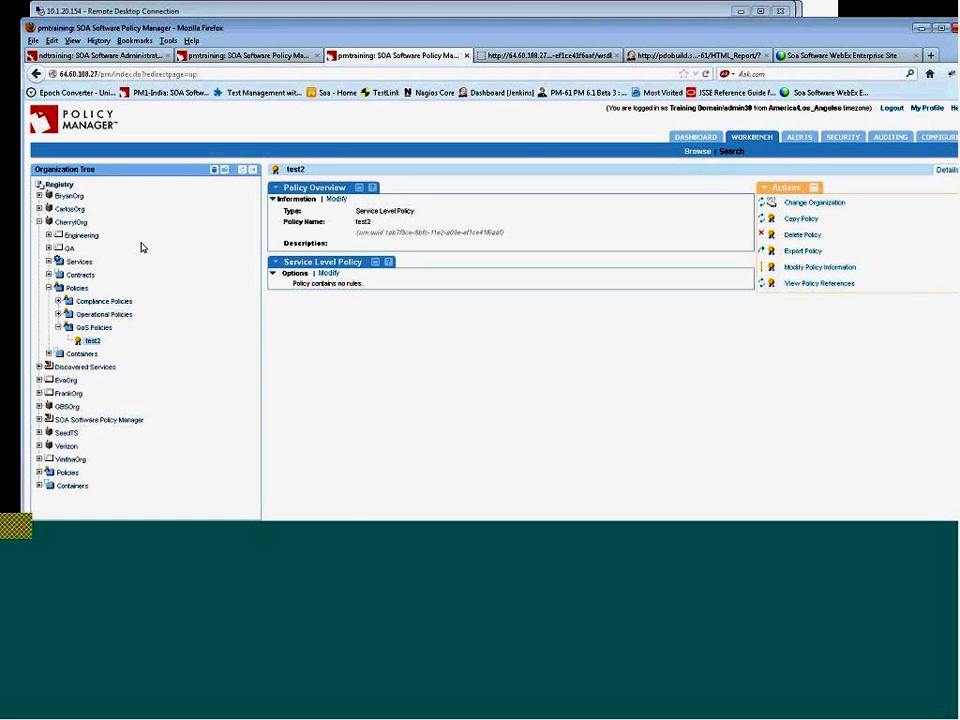
- Select CherrylOrg's Engineering organization to list its monitoring alerts
left_click(82, 235)
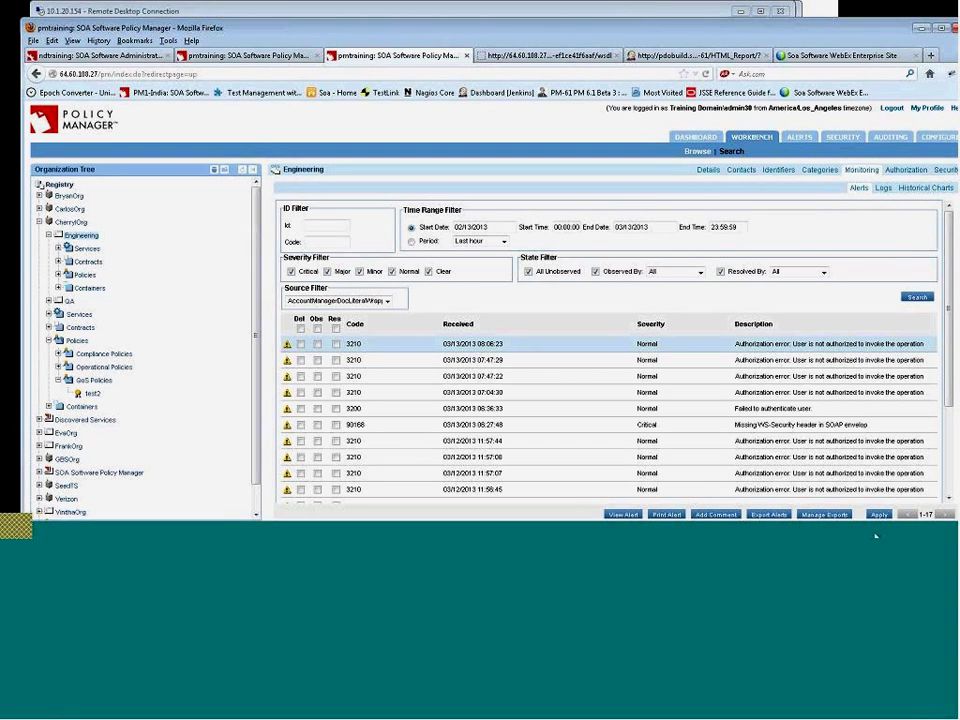
left_click(601, 525)
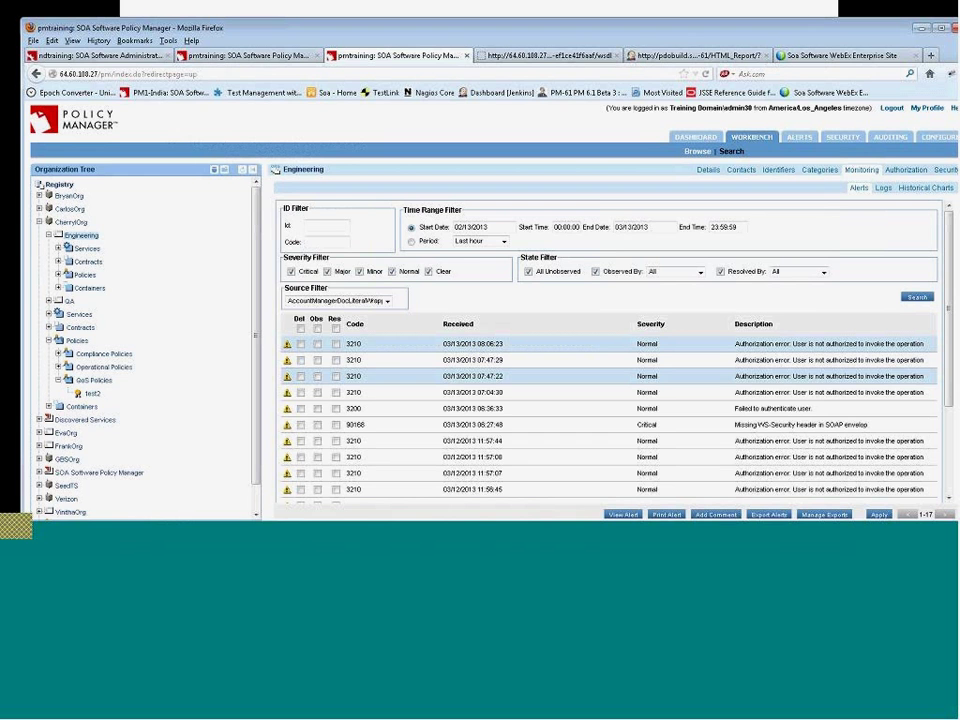
- Show CherrylOrg's QoS policies, browse Add Policy types, and cancel without adding one
left_click(94, 396)
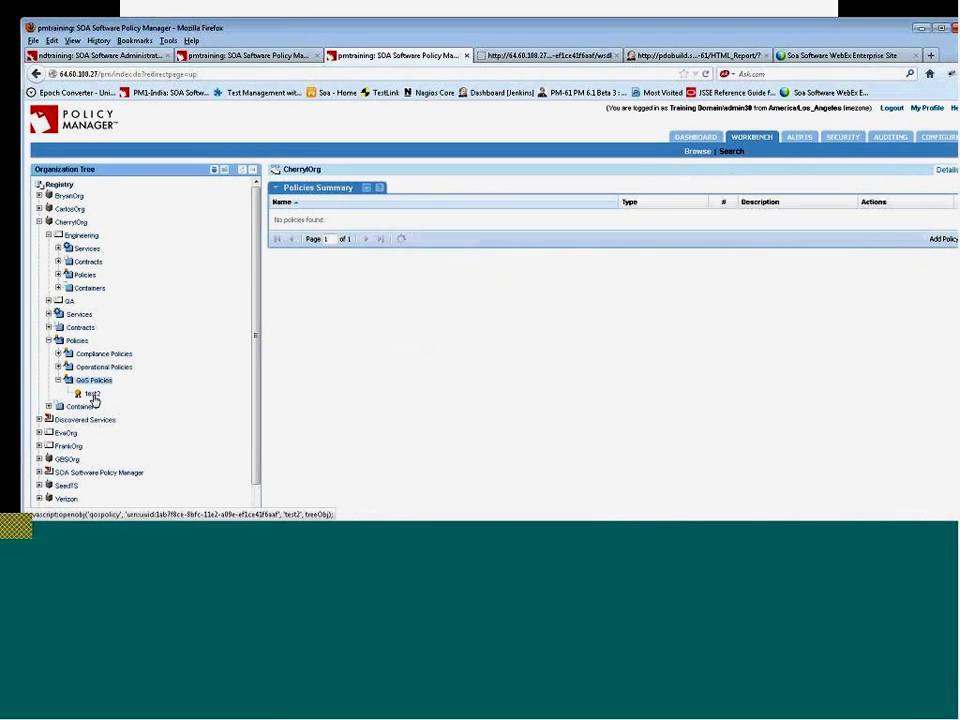
left_click(94, 381)
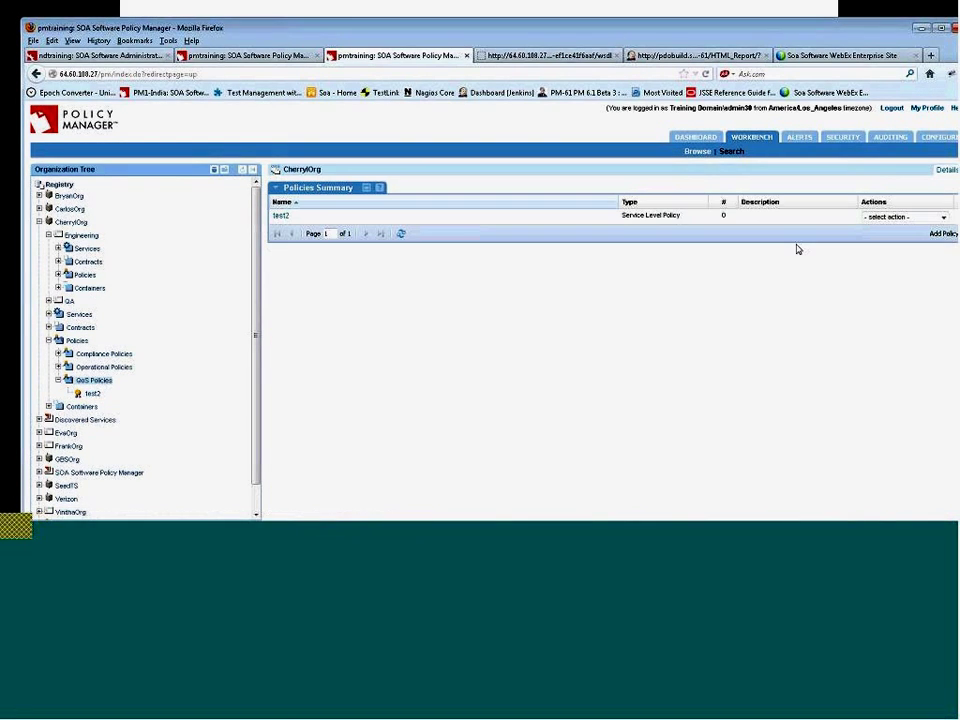
left_click(943, 233)
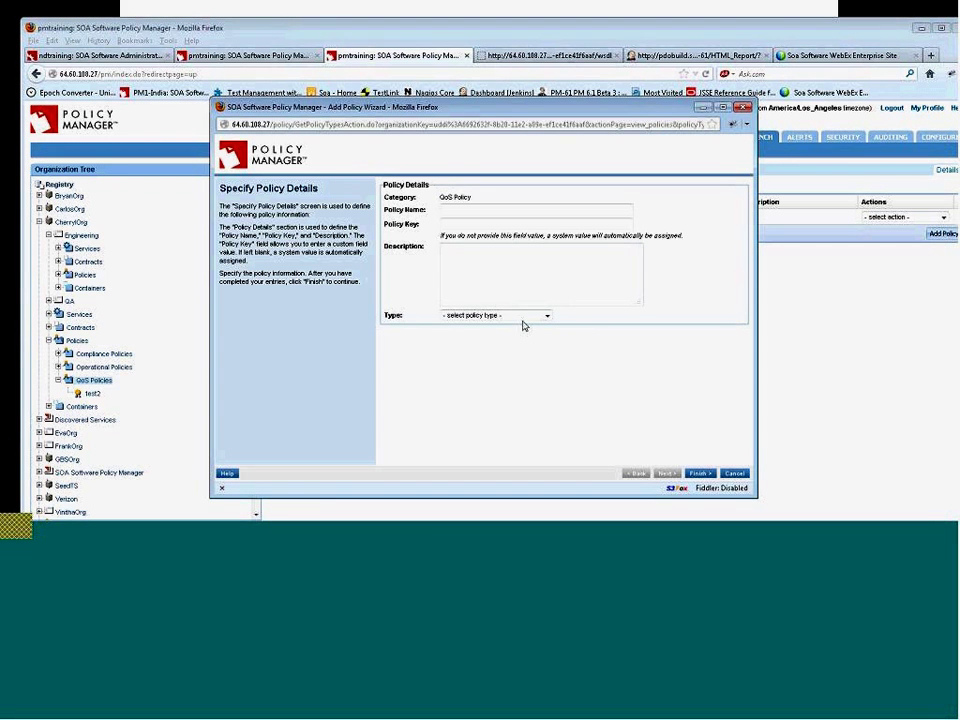
left_click(540, 316)
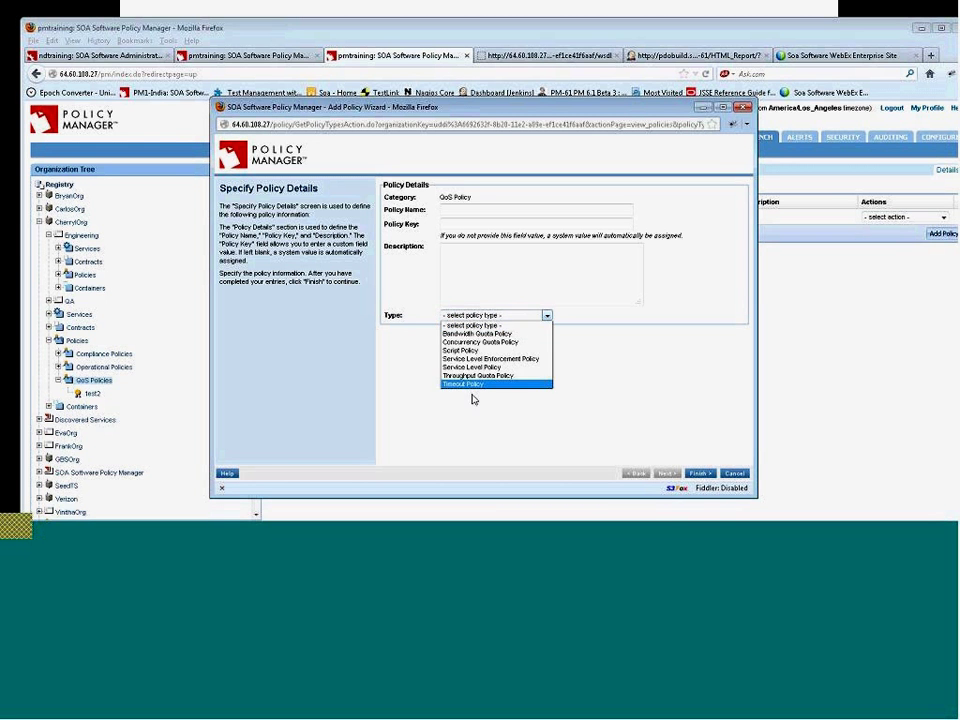
left_click(743, 481)
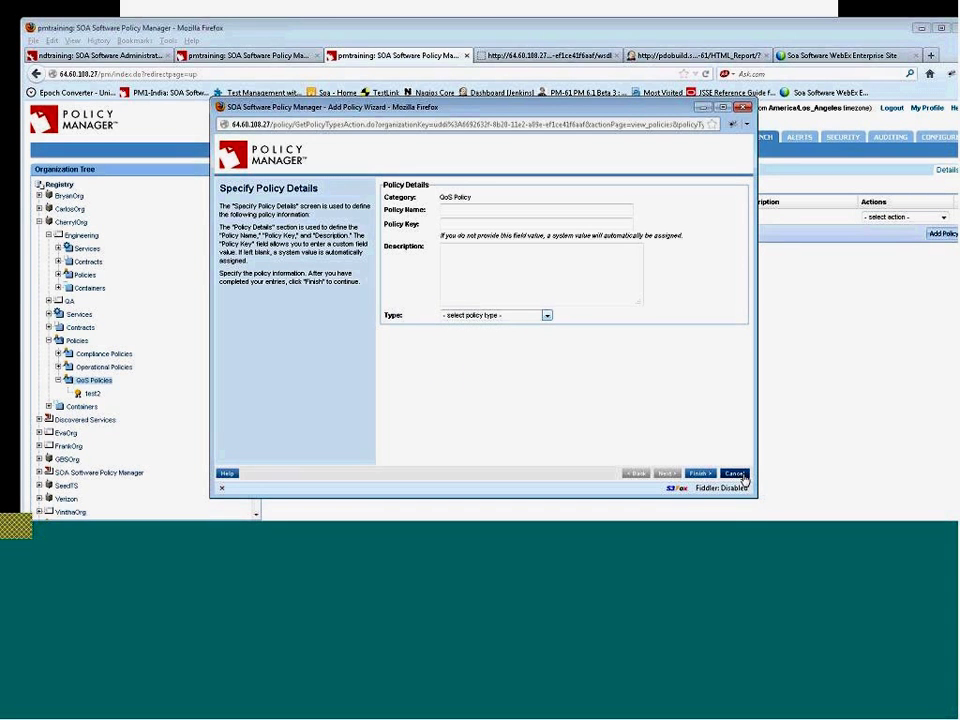
left_click(735, 474)
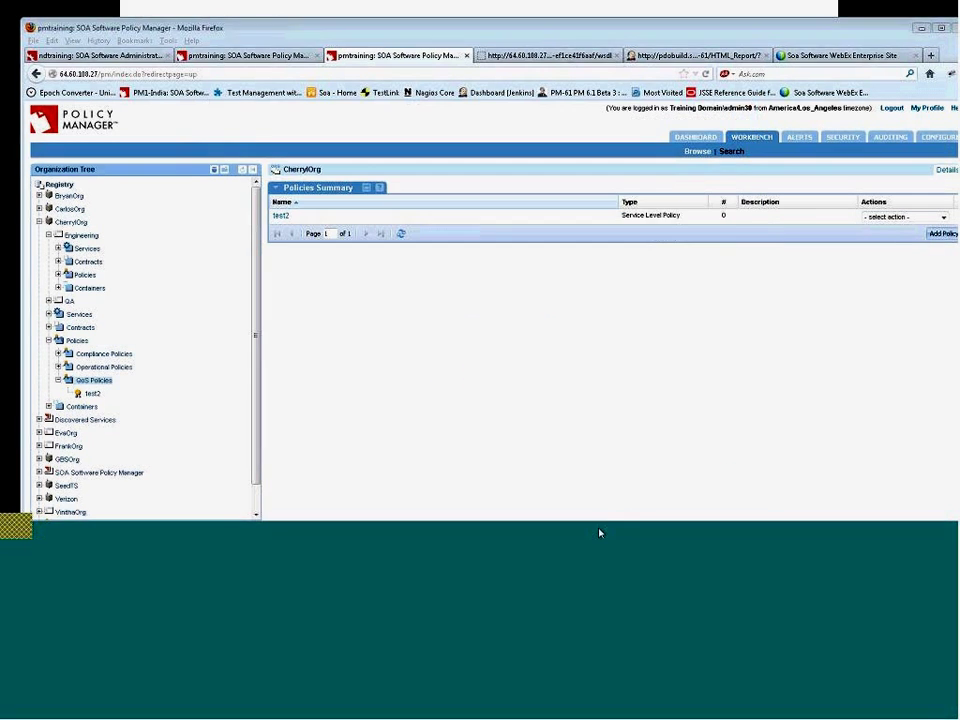
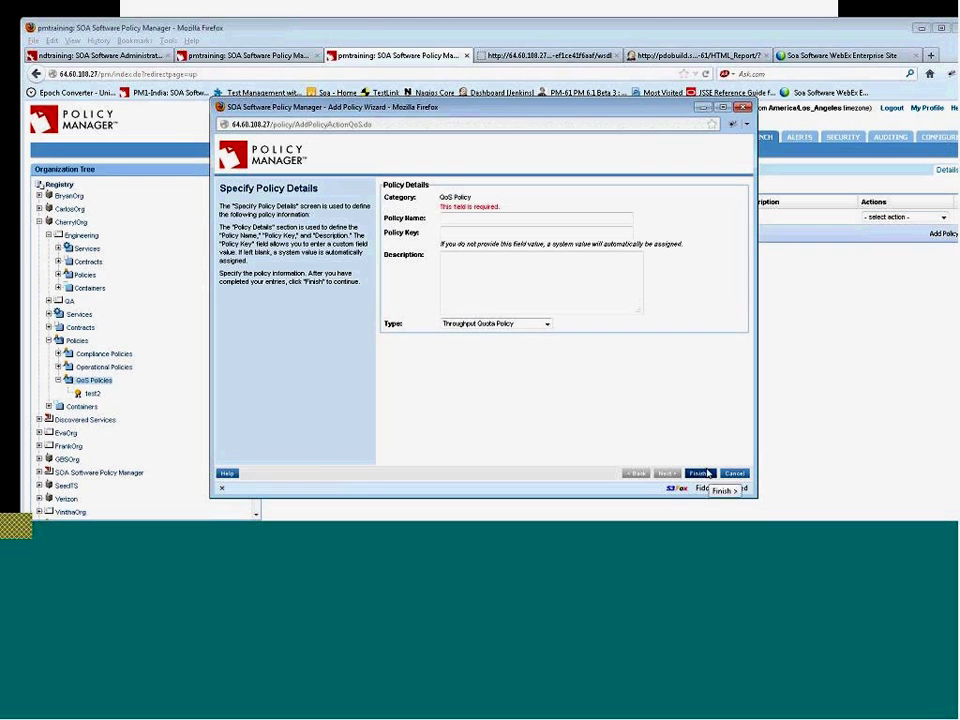
- Fill the policy name with 'TestOrg' from the autocomplete list, then abandon the Add Policy wizard
left_click(465, 218)
type("test")
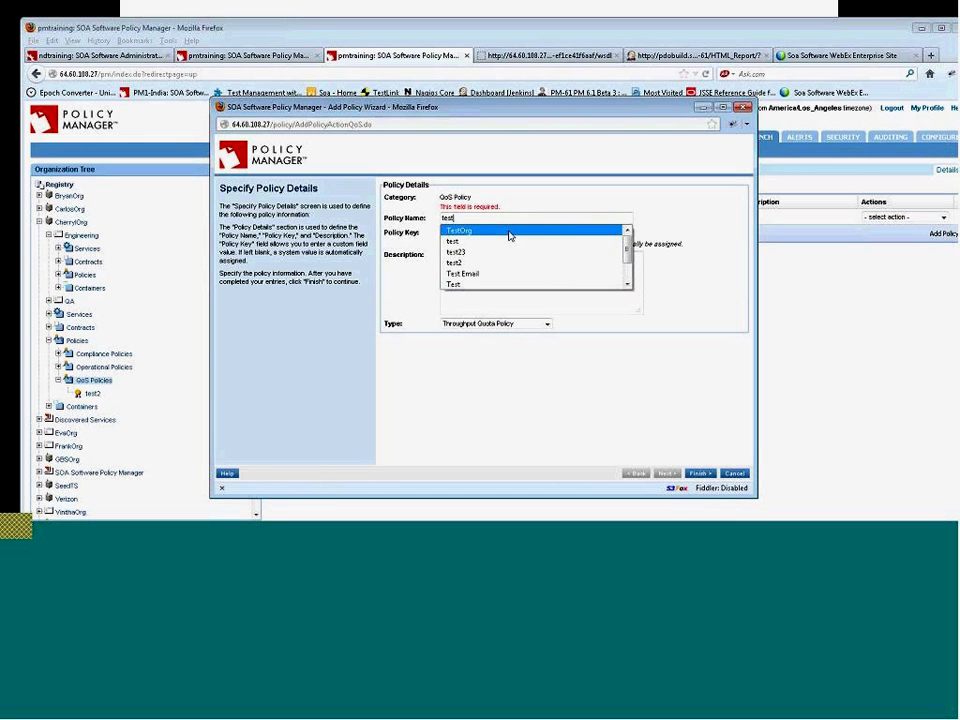
left_click(509, 236)
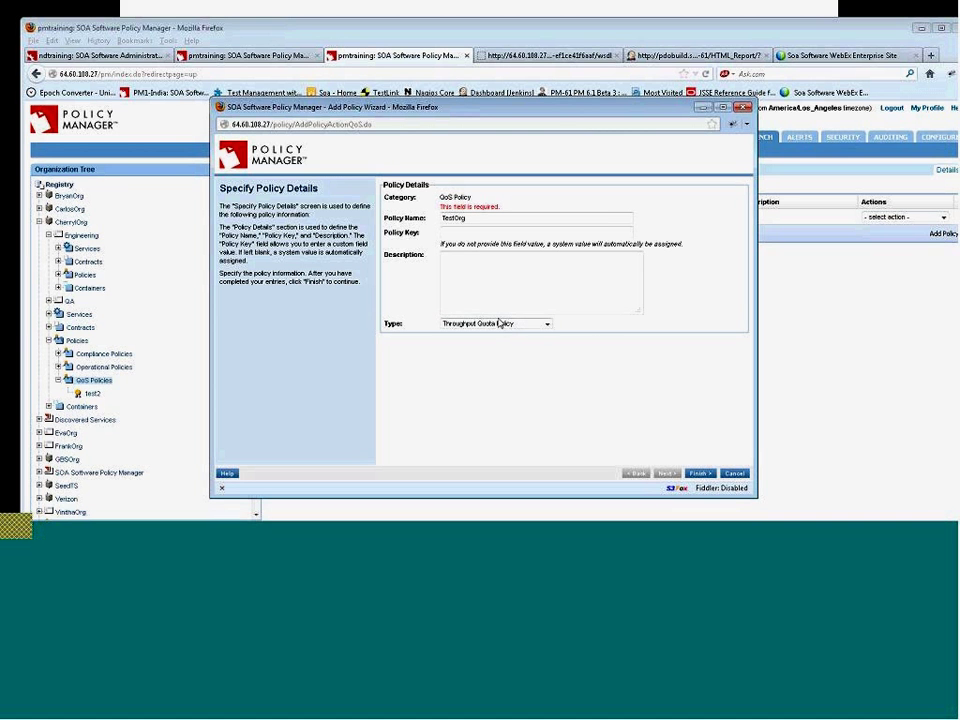
left_click(741, 480)
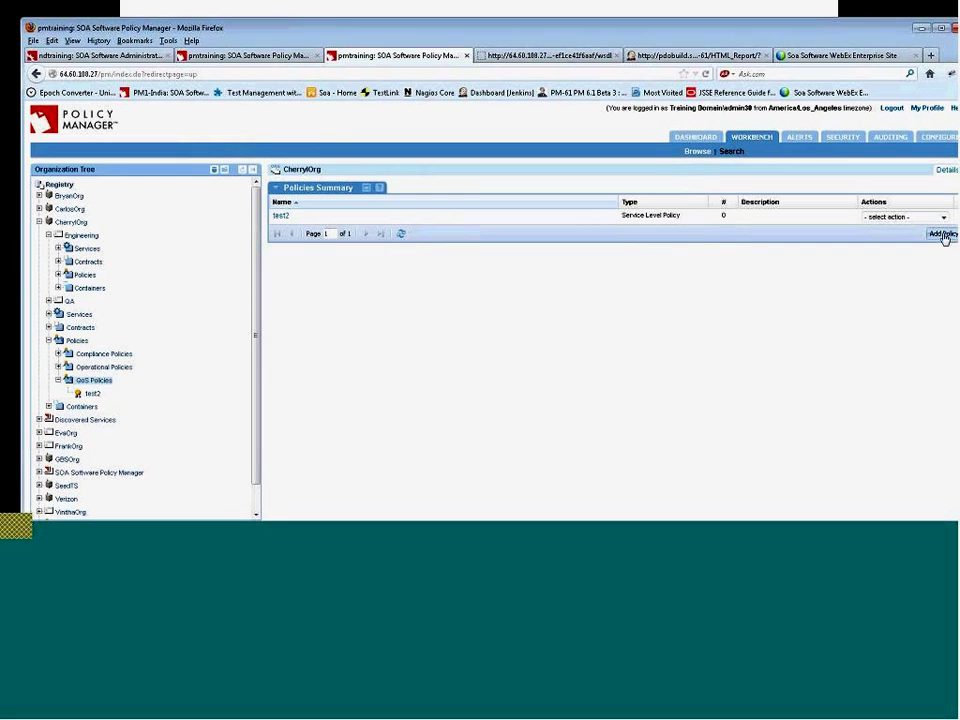
- Add a Service Level Policy named 'faults' to CherrylOrg's QoS Policies and close the summary
left_click(943, 232)
left_click(546, 315)
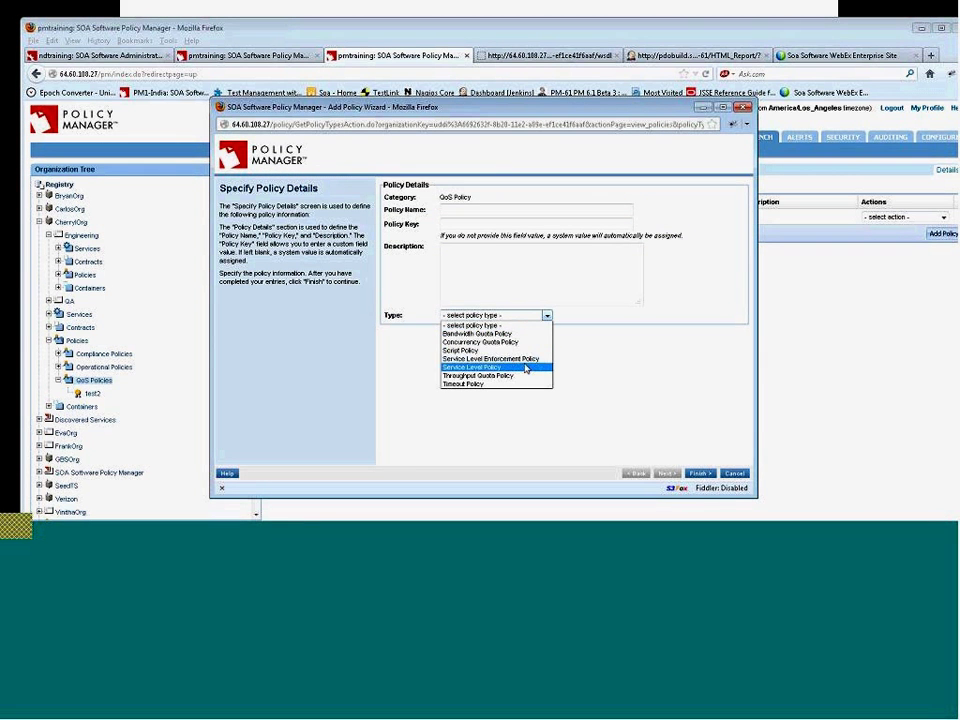
left_click(472, 367)
left_click(704, 476)
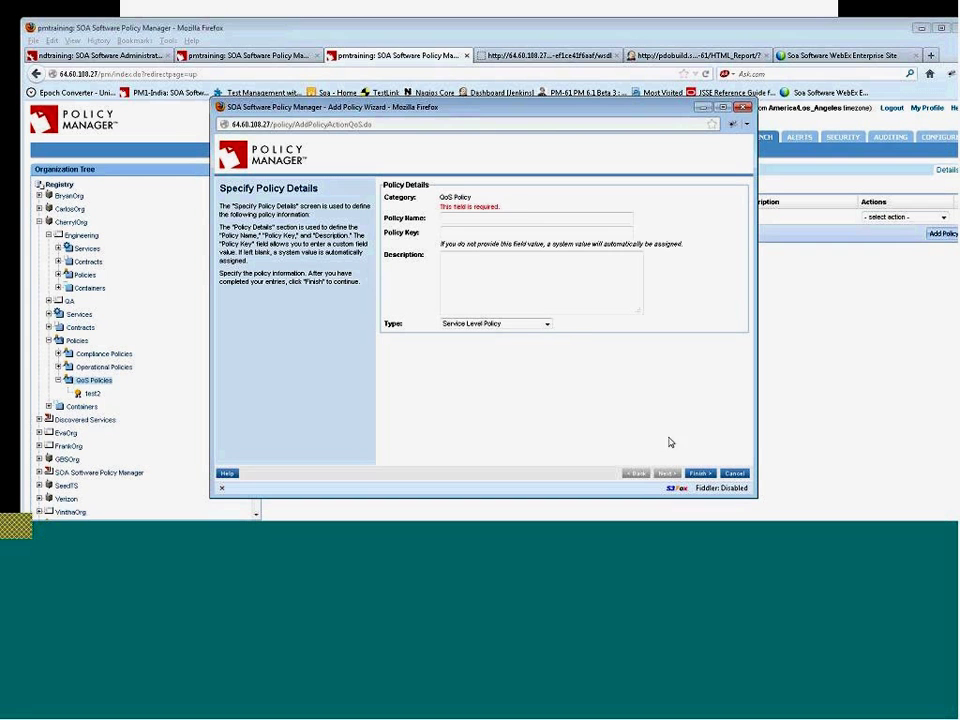
left_click(522, 227)
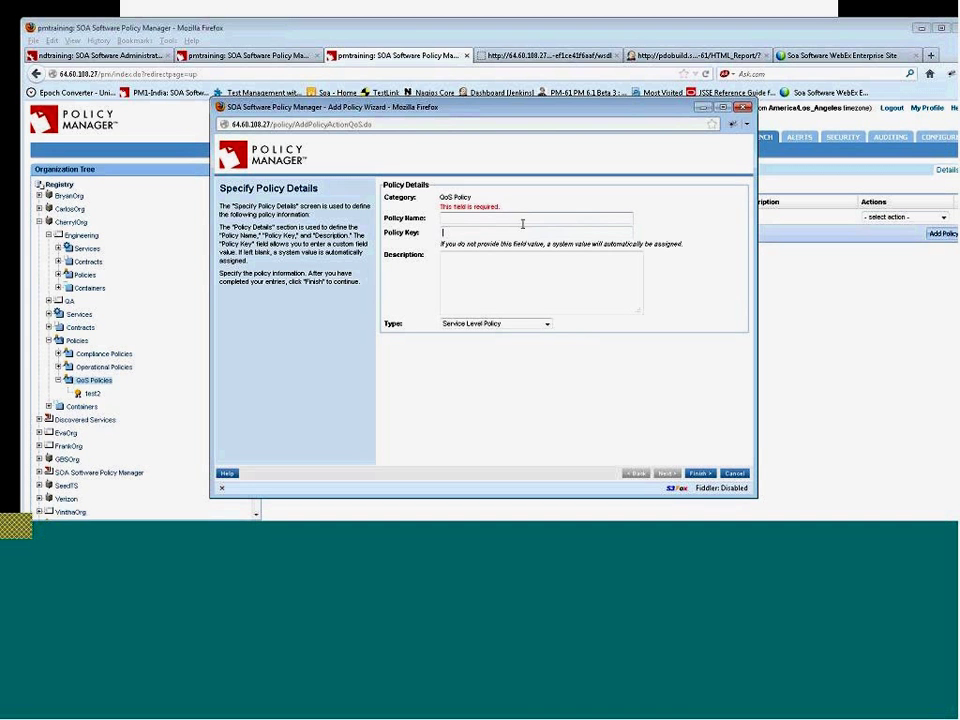
left_click(508, 217)
type("faults")
left_click(700, 474)
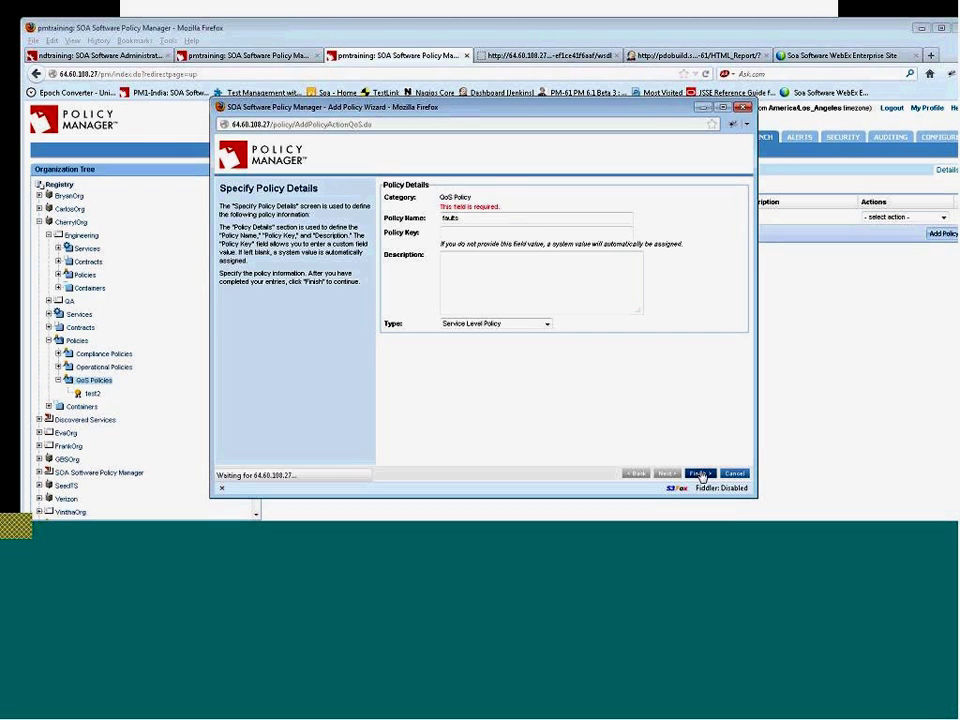
left_click(737, 474)
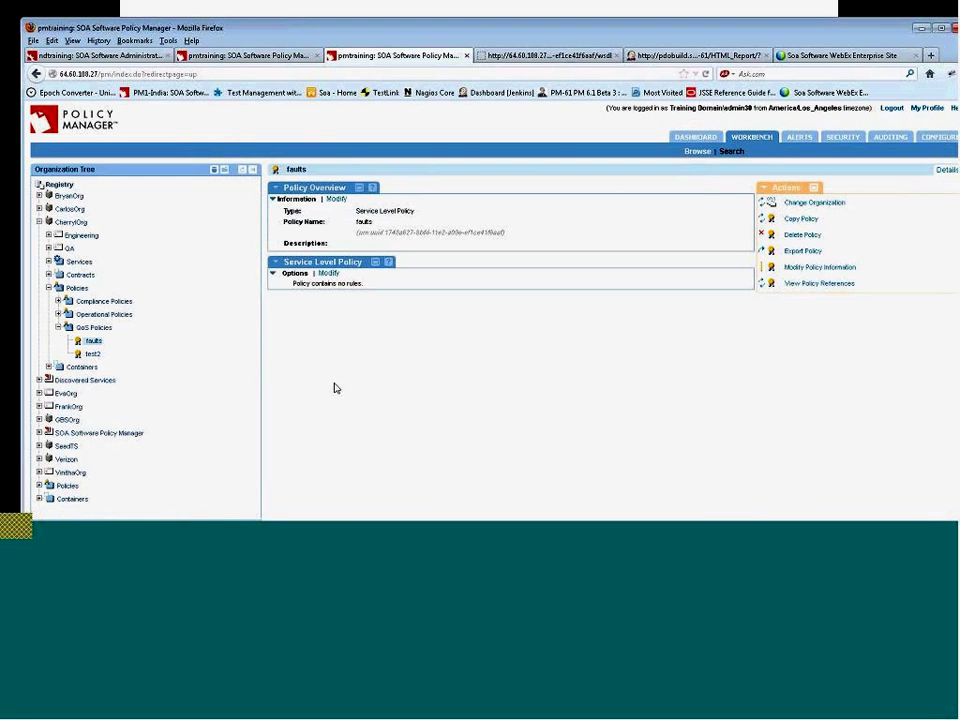
left_click(333, 276)
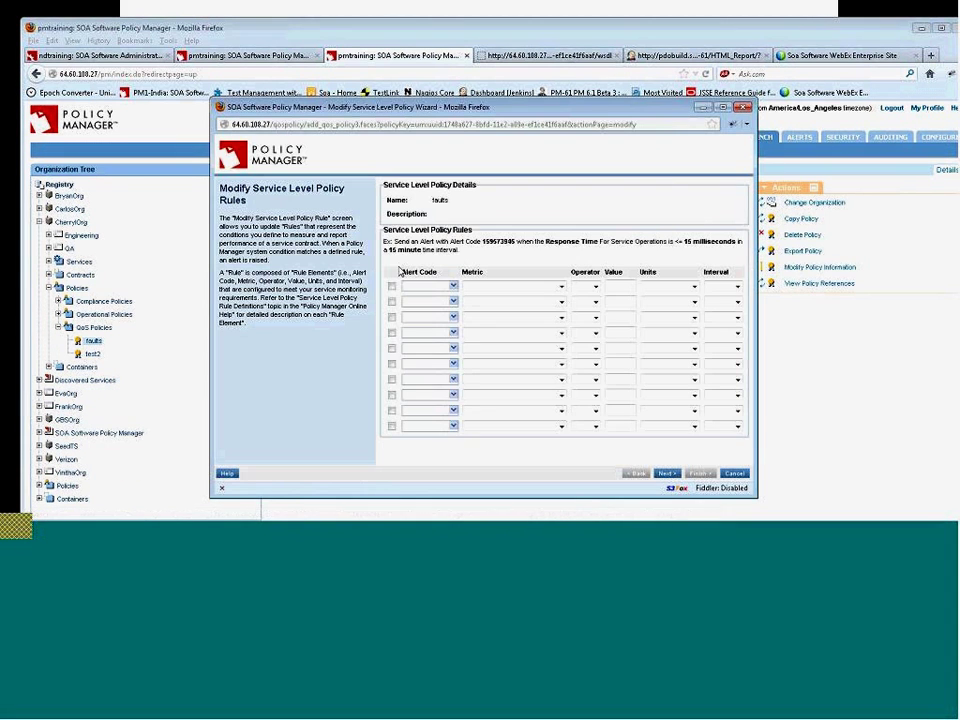
left_click(453, 286)
left_click(443, 297)
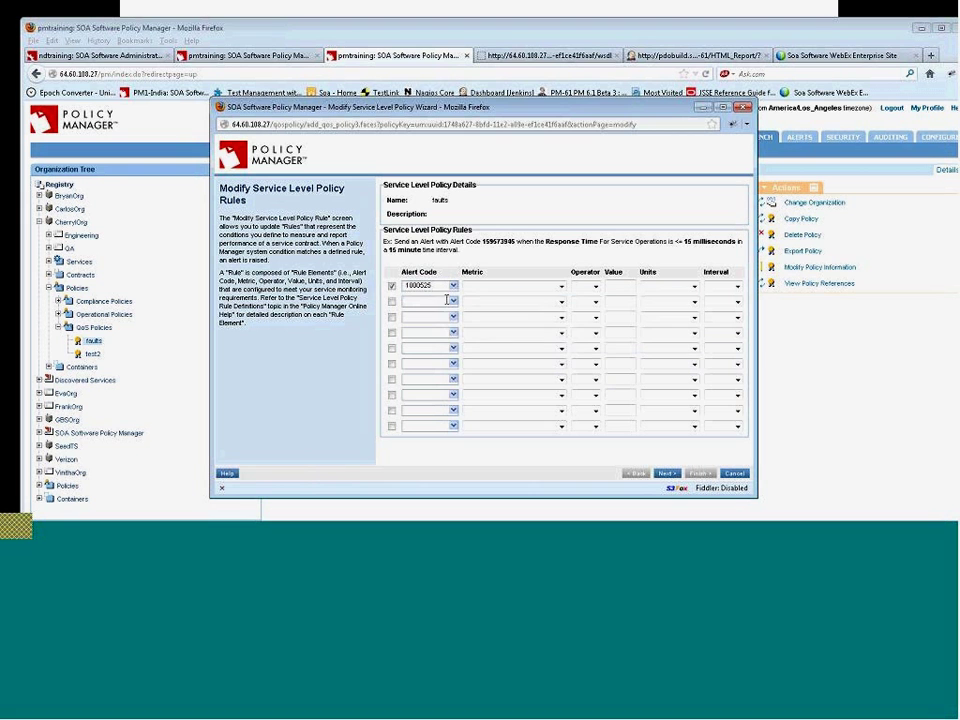
left_click(505, 287)
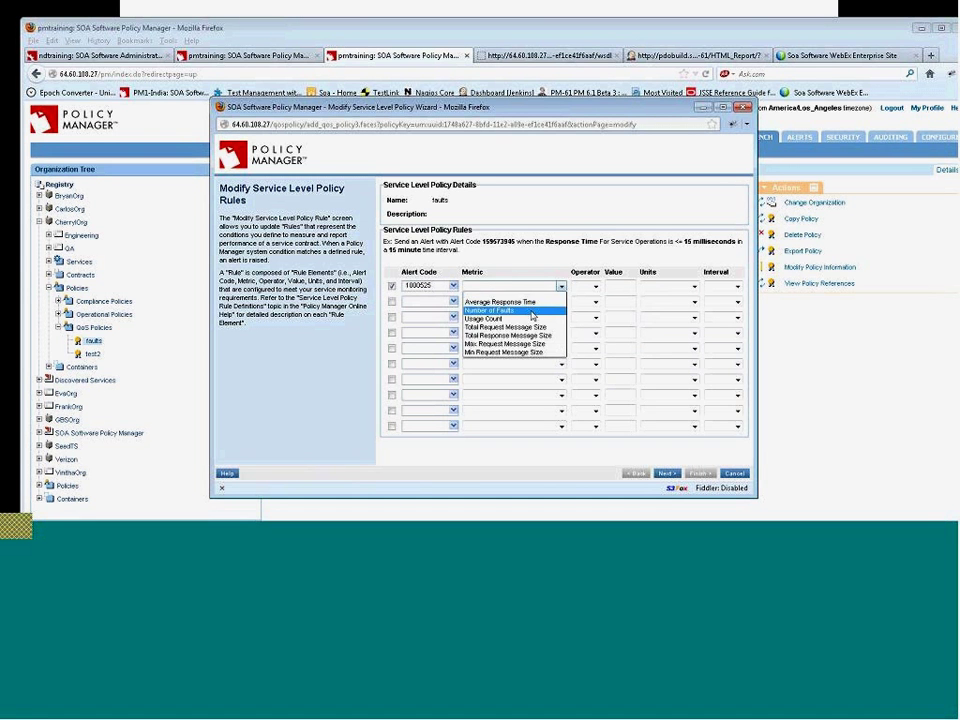
left_click(490, 310)
left_click(595, 287)
left_click(590, 302)
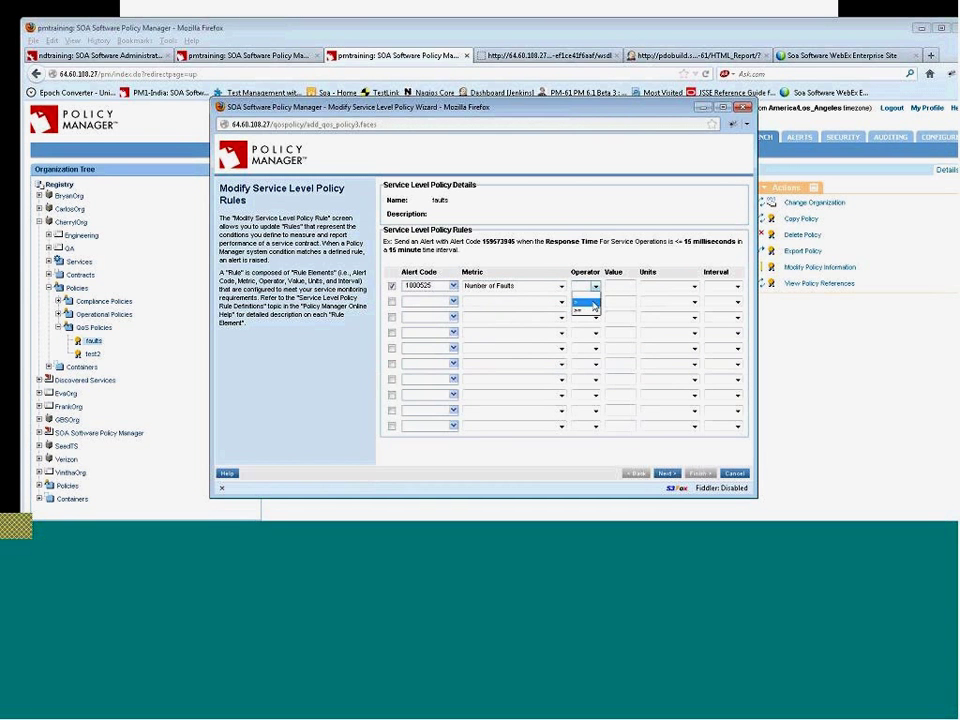
left_click(658, 289)
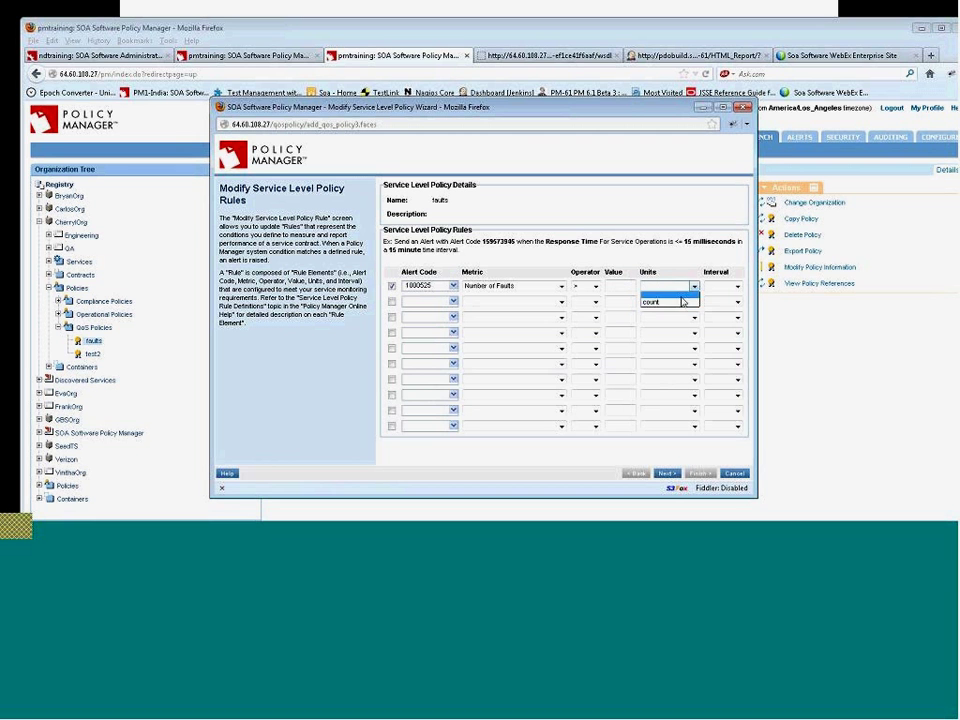
left_click(683, 298)
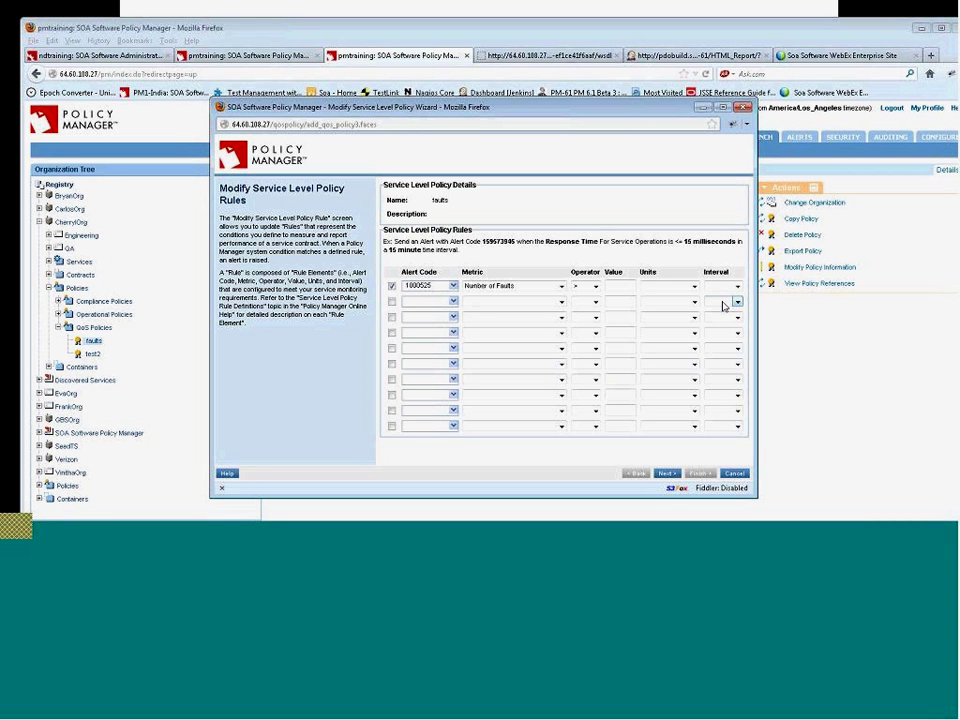
left_click(734, 474)
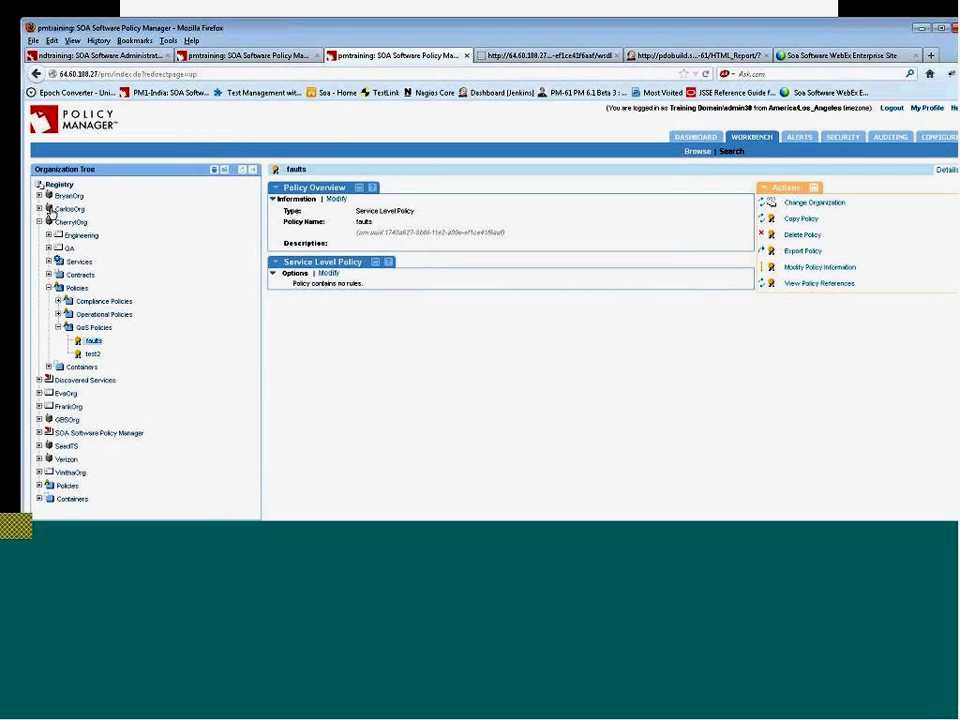
- Open AccountManagerDocLiteralWrappedService30_vs0 under Engineering > Services and start an Allow rule on its Rules tab
left_click(48, 235)
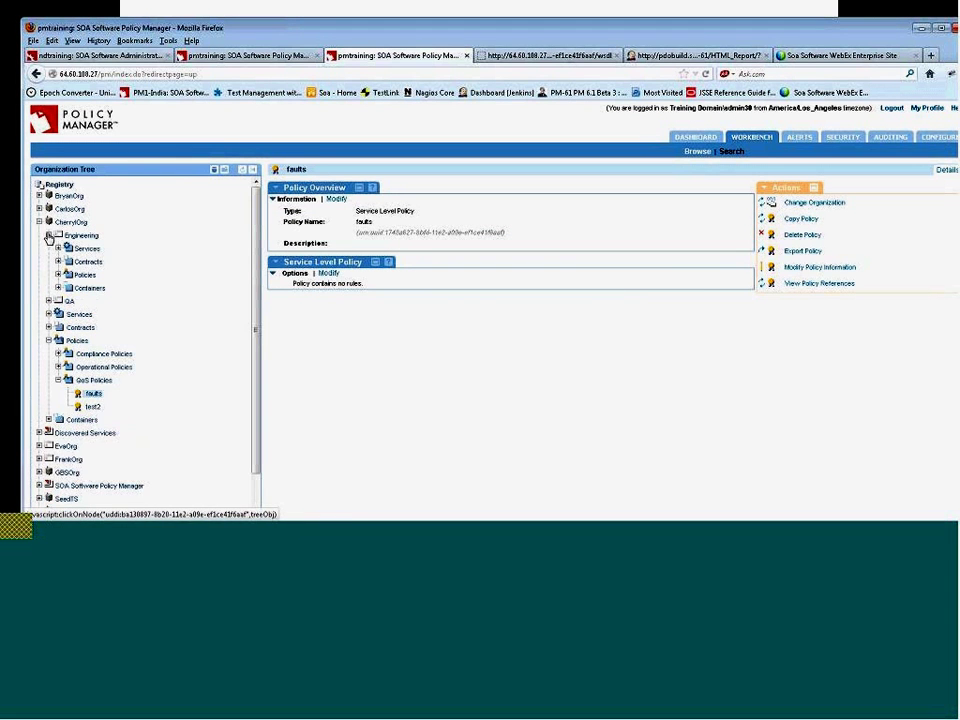
left_click(86, 248)
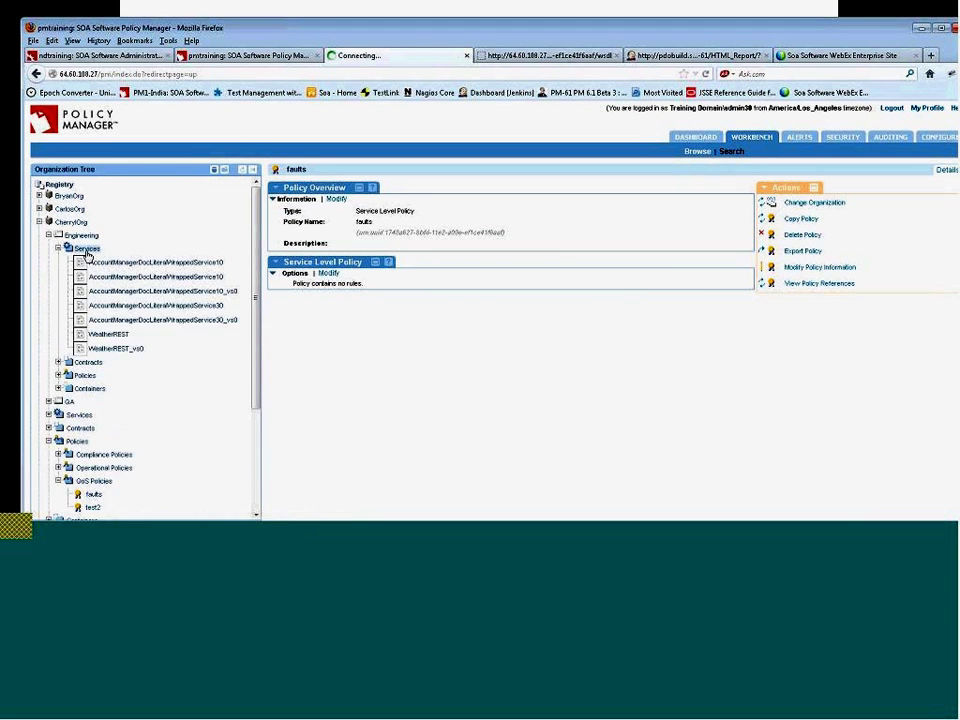
left_click(200, 314)
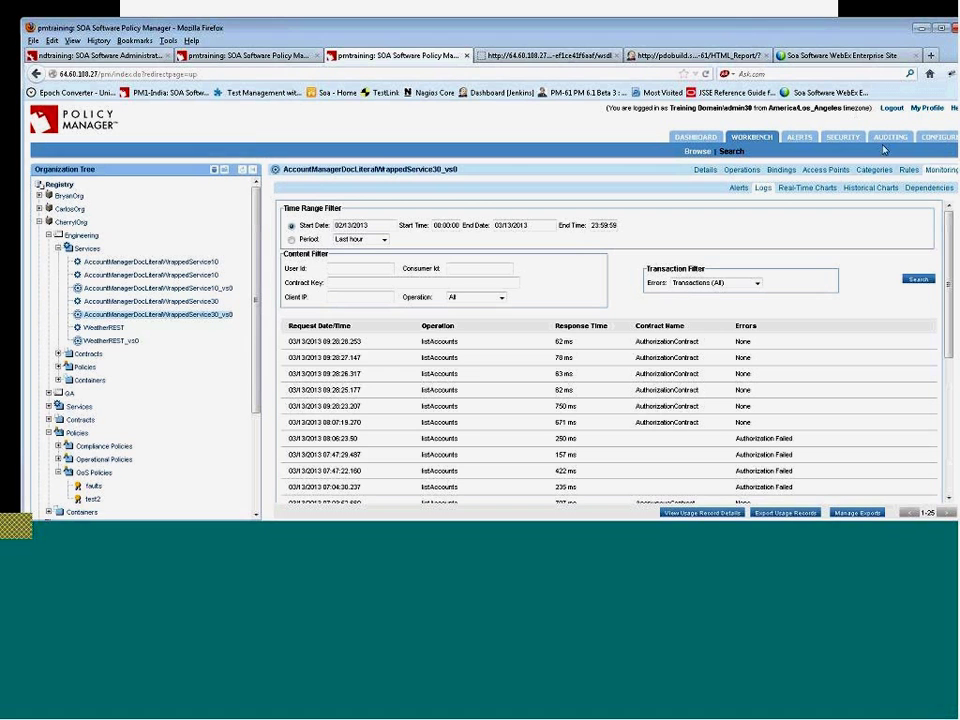
left_click(906, 170)
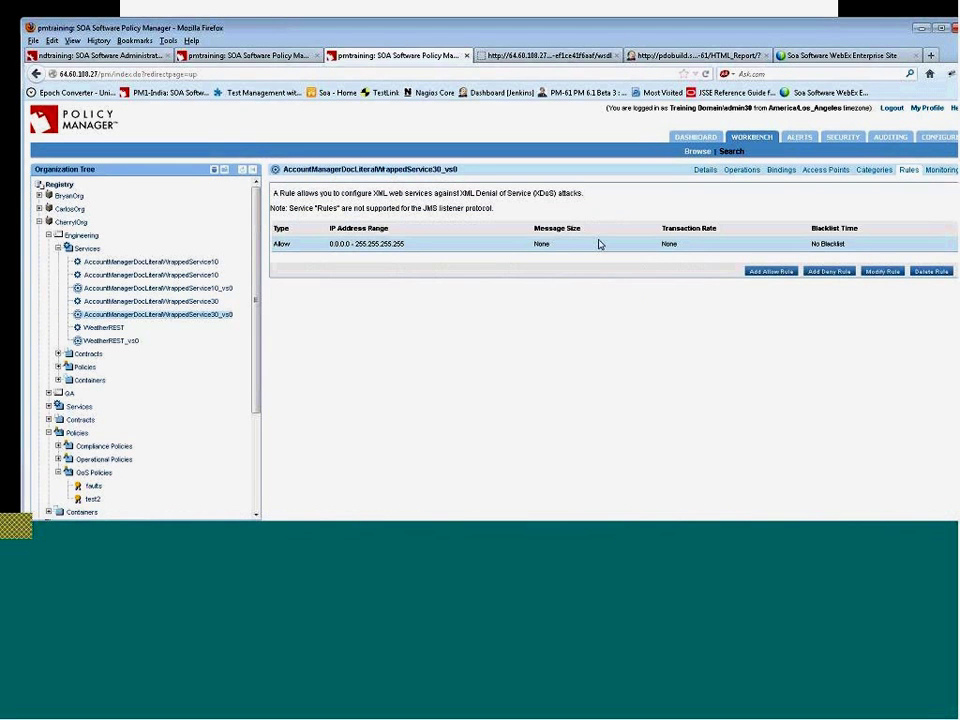
left_click(773, 272)
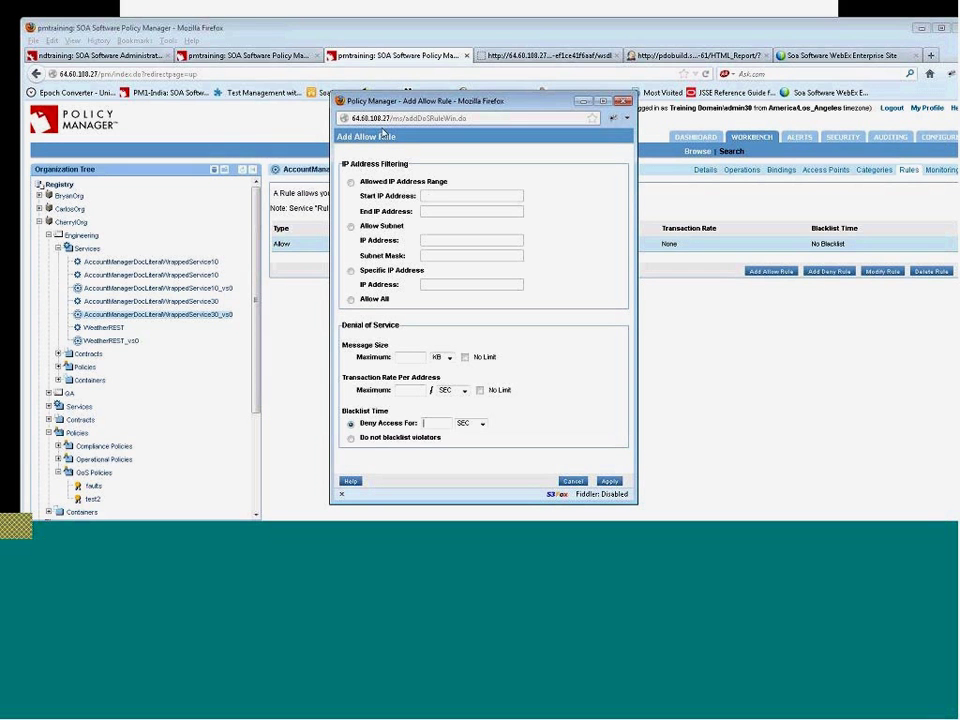
- Cancel the Add Allow Rule form, then open and cancel the Add Deny Rule form
left_click(571, 483)
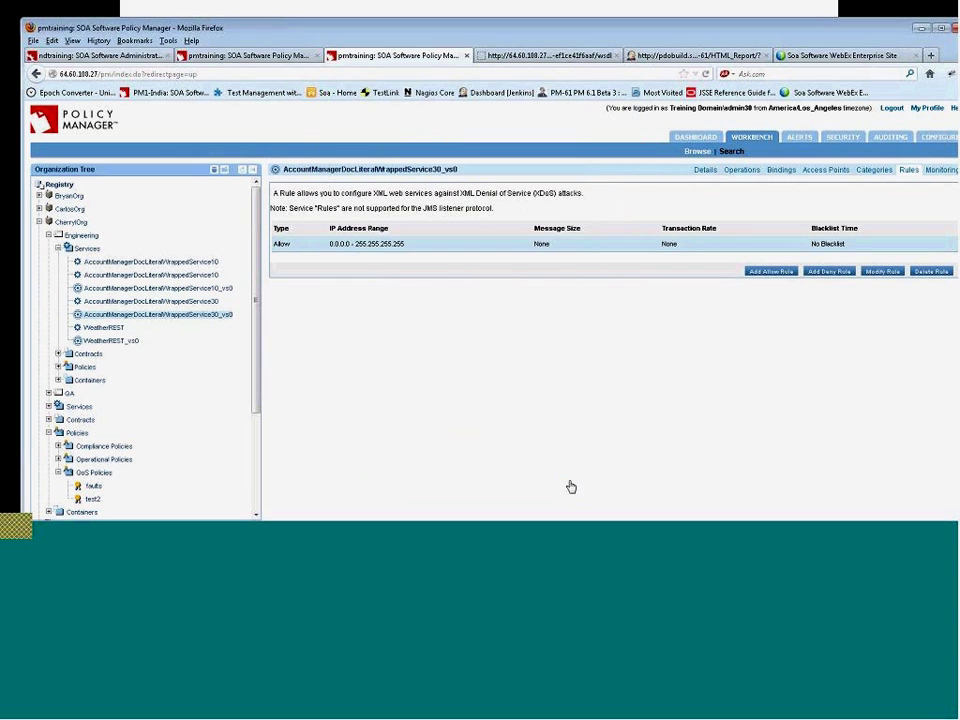
left_click(831, 272)
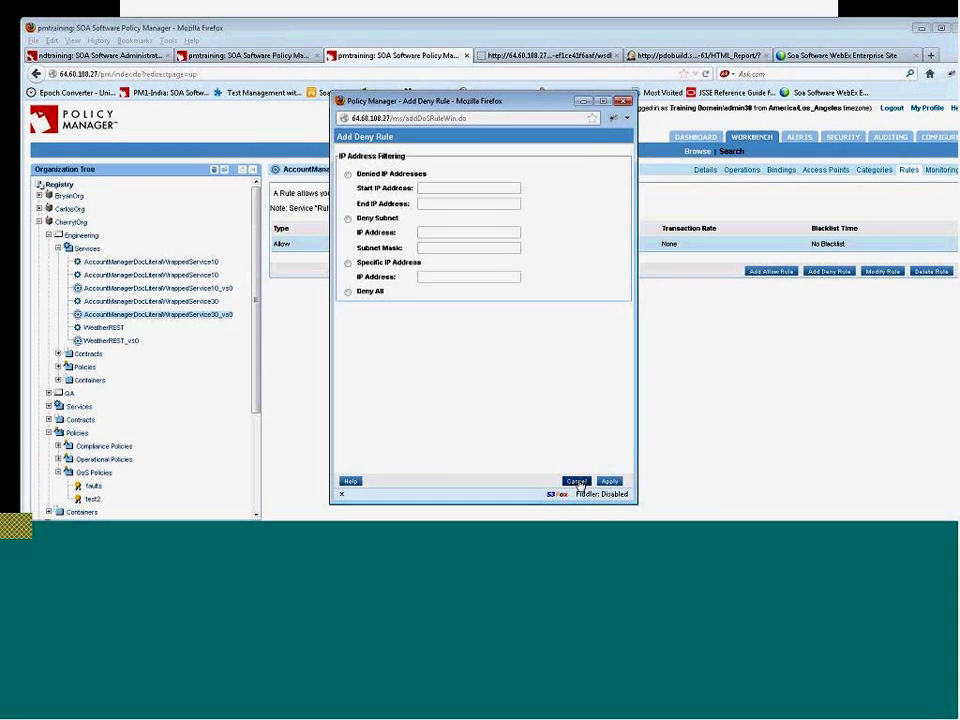
left_click(577, 482)
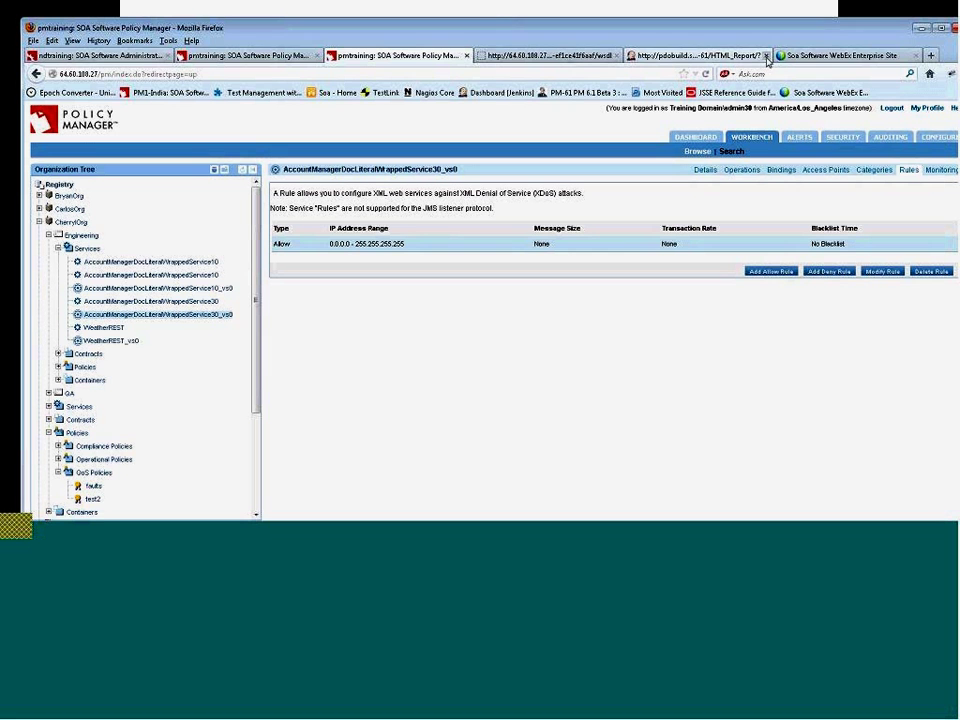
- Close Firefox's HTML_Report tab and advance the slideshow to the Alert Overview slide
left_click(766, 56)
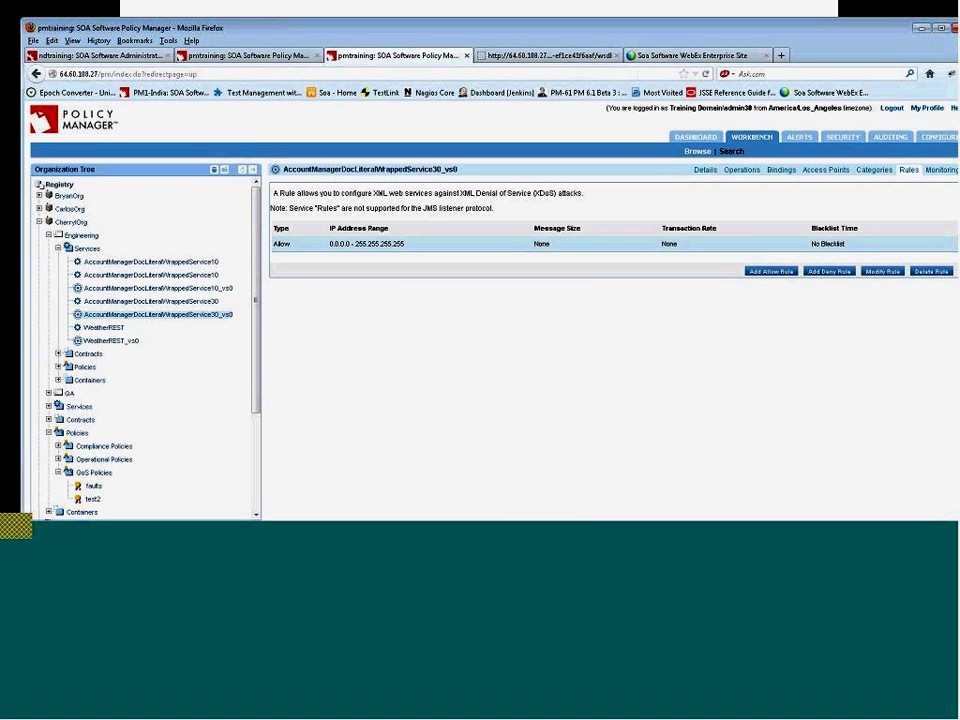
left_click(602, 535)
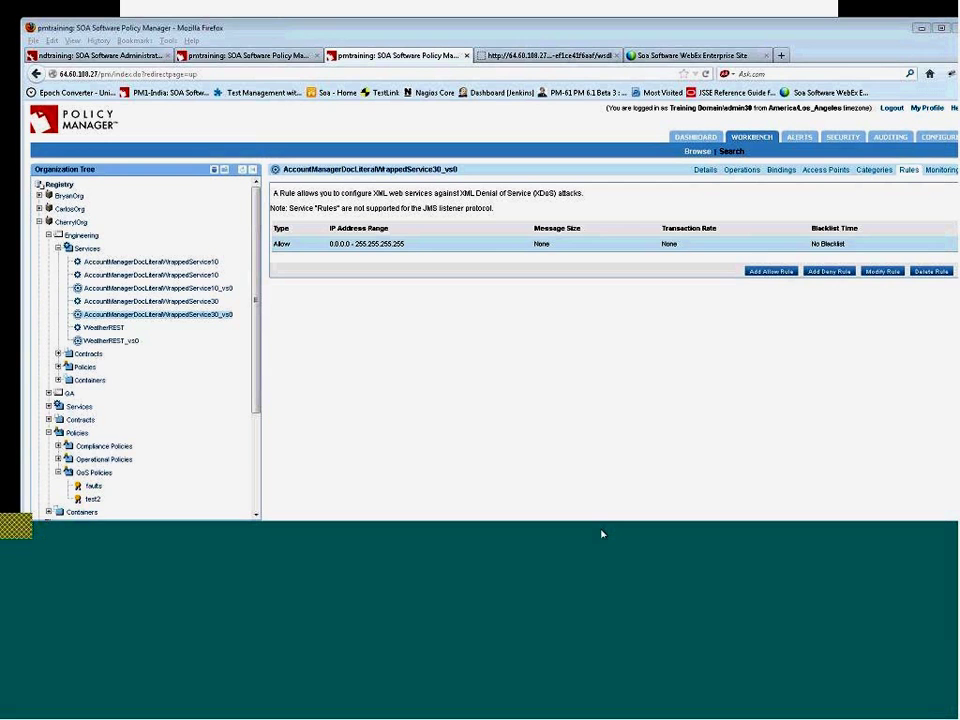
left_click(590, 509)
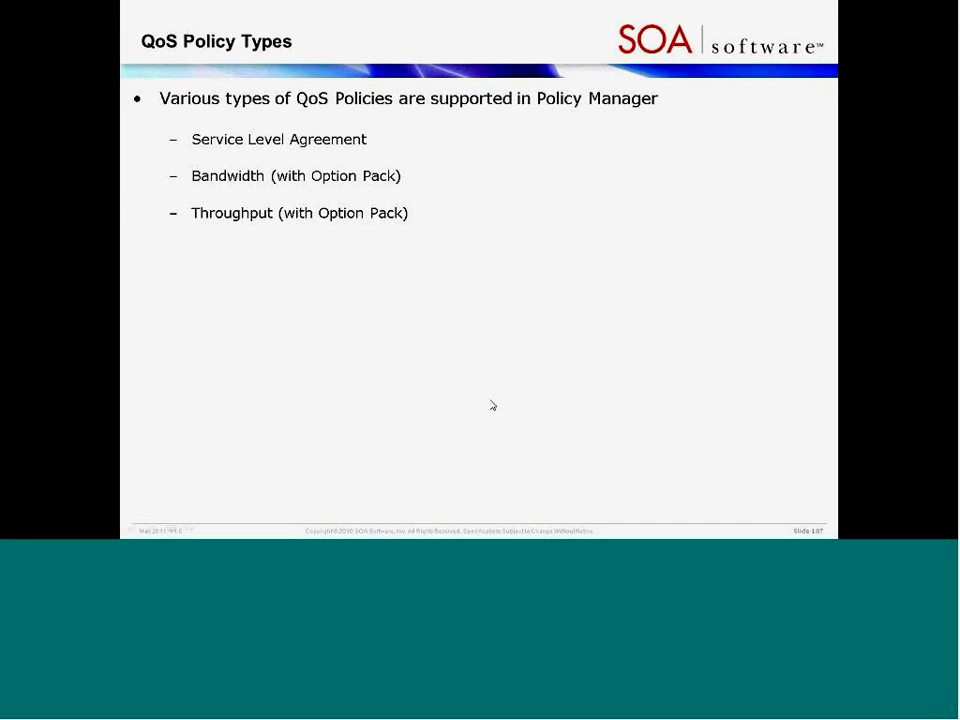
left_click(497, 387)
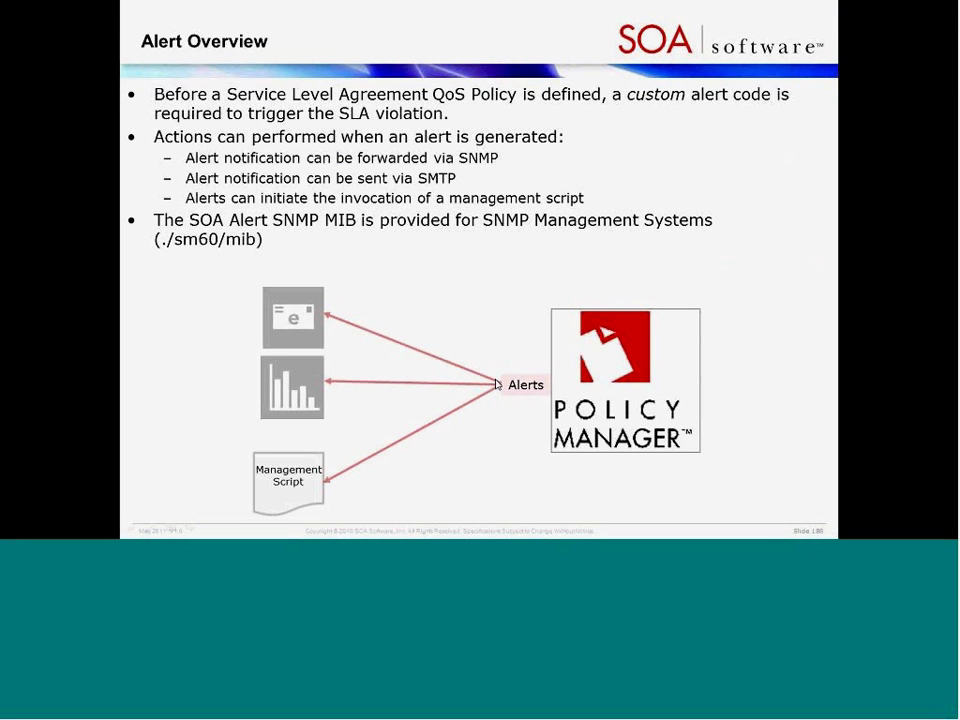
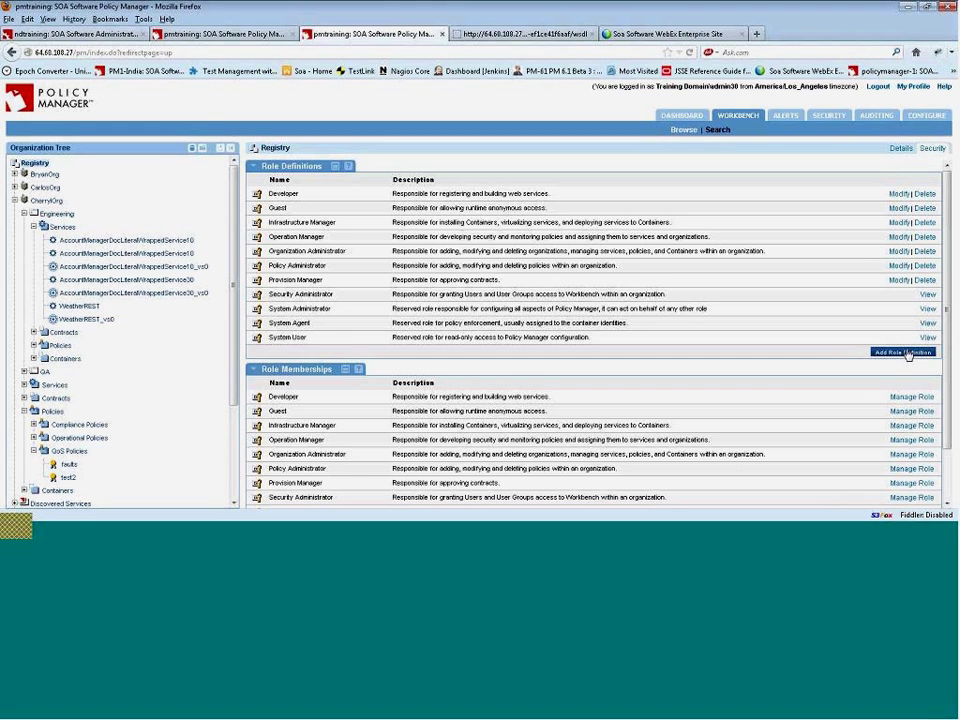
- Start a new role definition named CherryReadOnlyRole in the Add Role Definition wizard
left_click(906, 353)
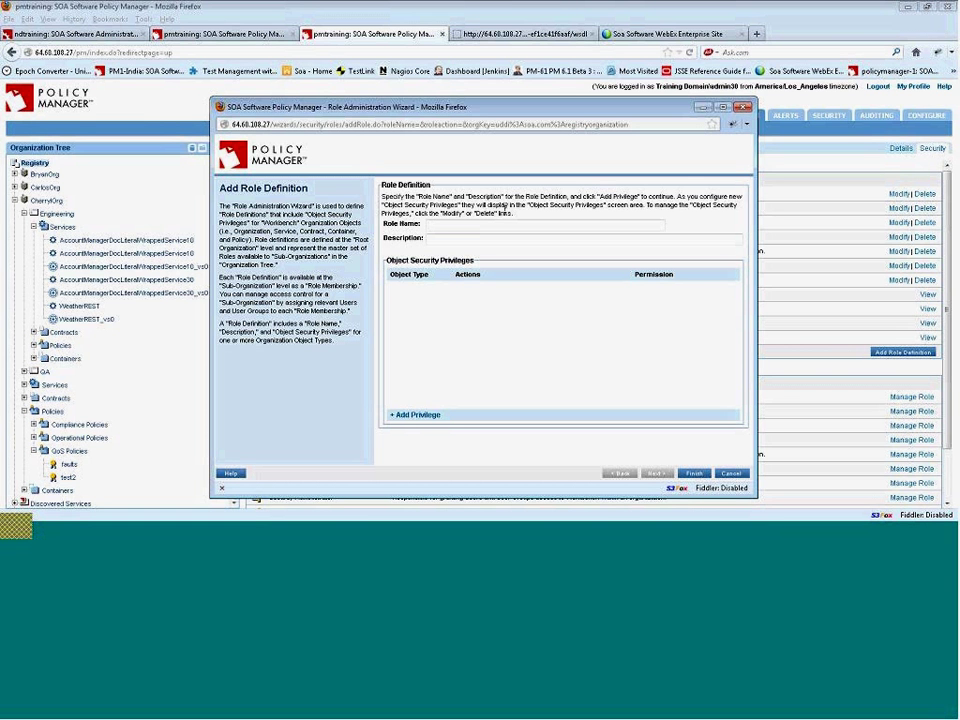
type("CherryReadOn")
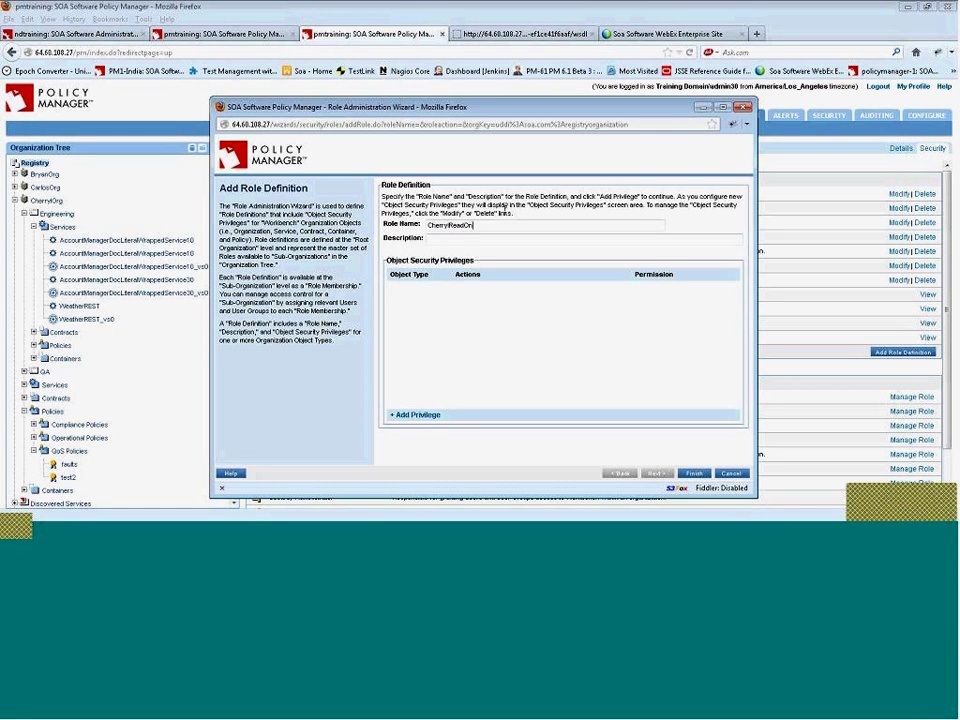
type("lyRole")
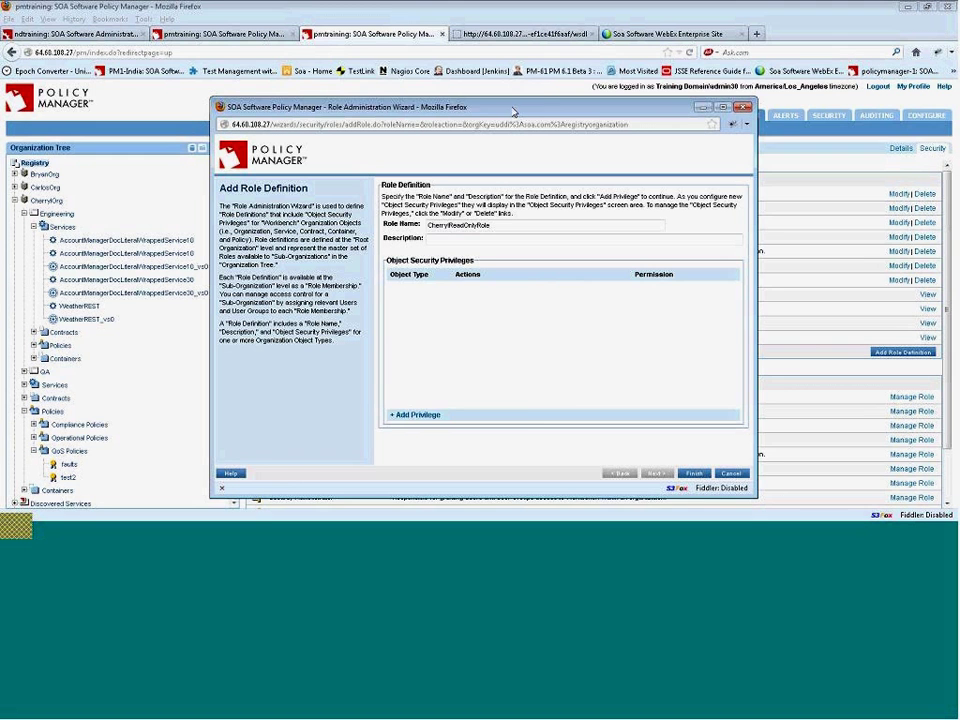
left_click_drag(541, 106, 569, 84)
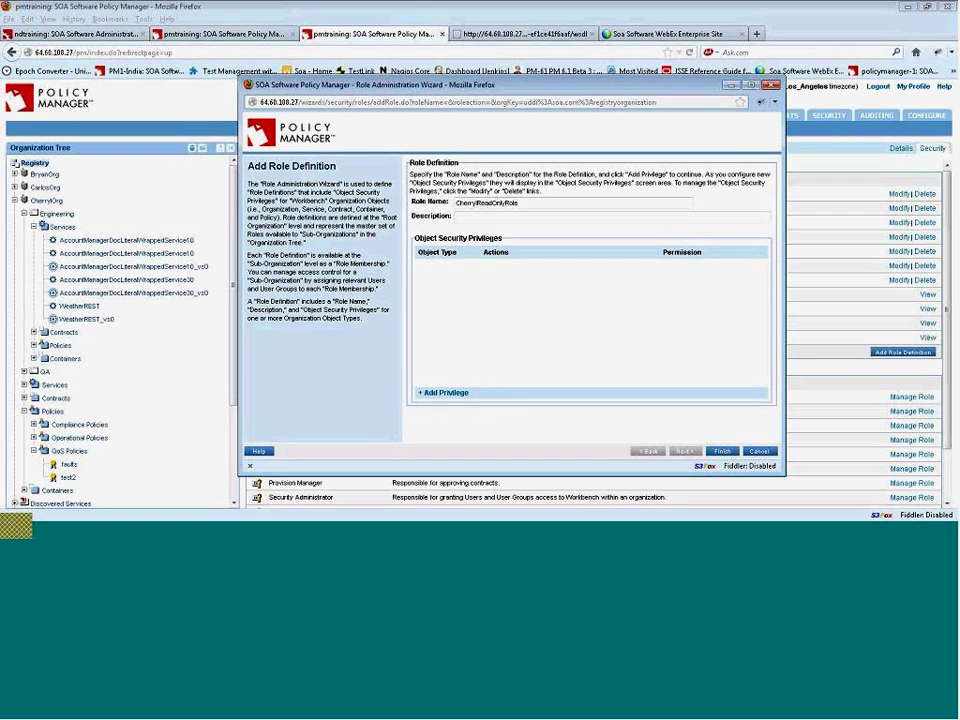
- Add a privilege allowing Read on Organization objects to CherryReadOnlyRole
left_click(447, 396)
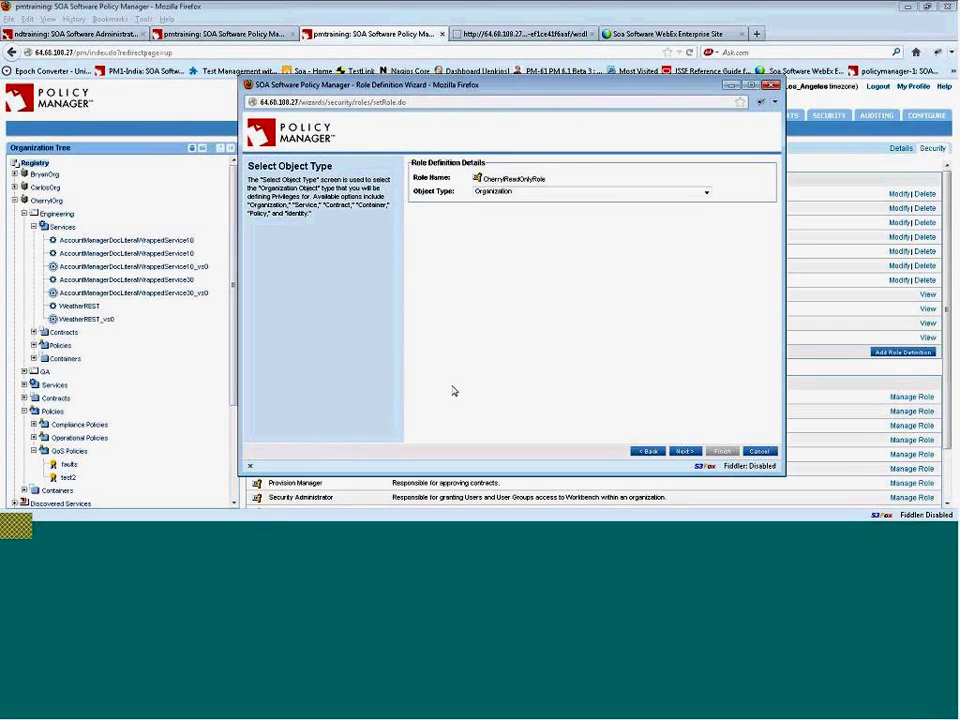
left_click(706, 192)
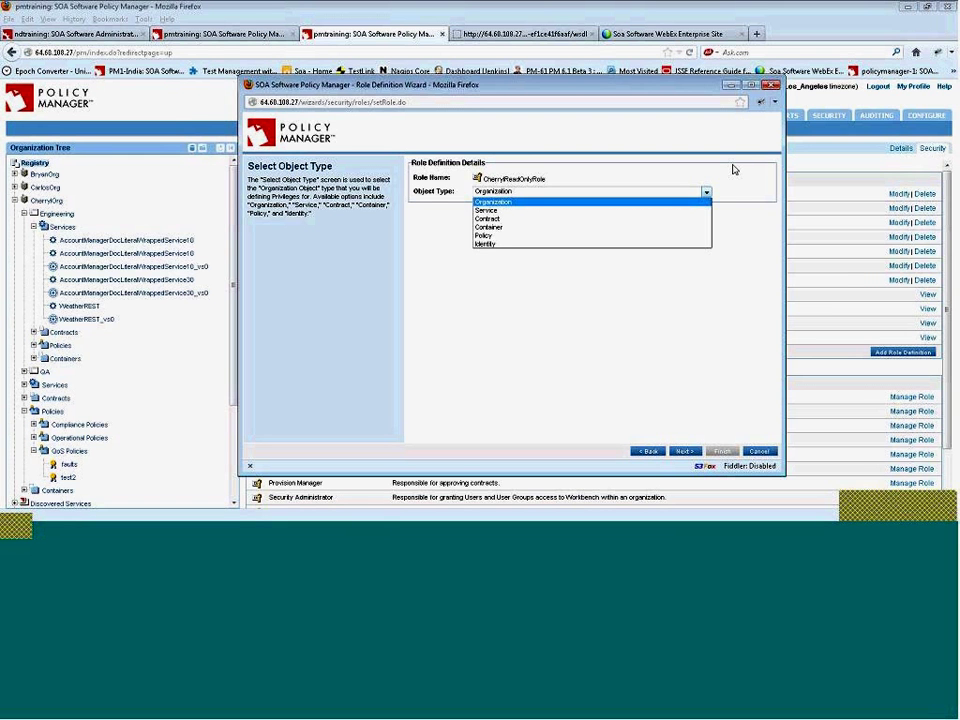
left_click(733, 169)
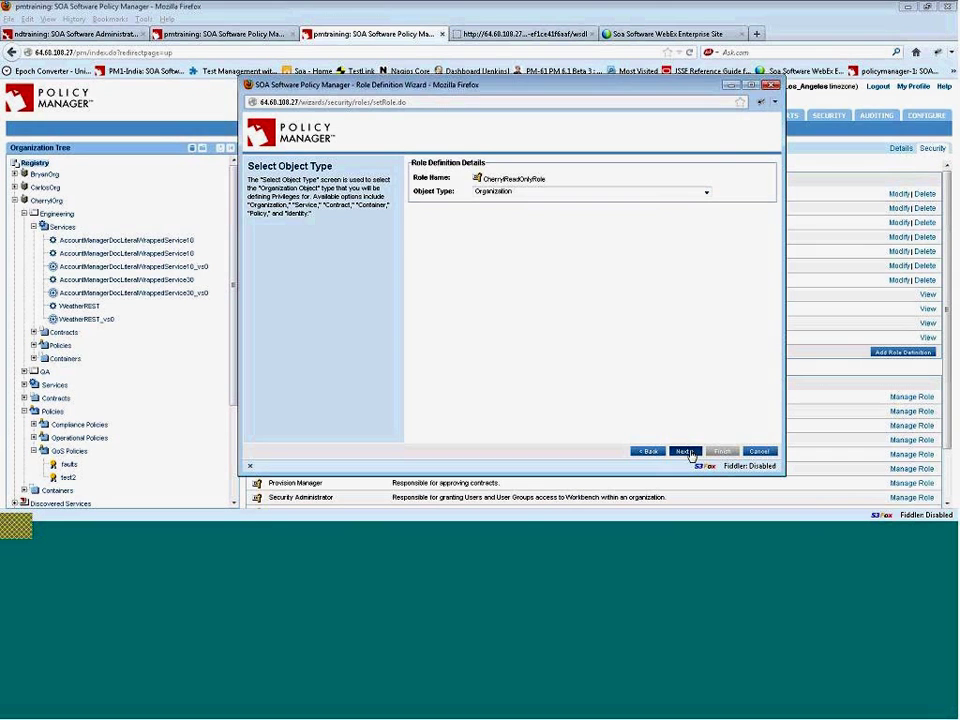
left_click(685, 451)
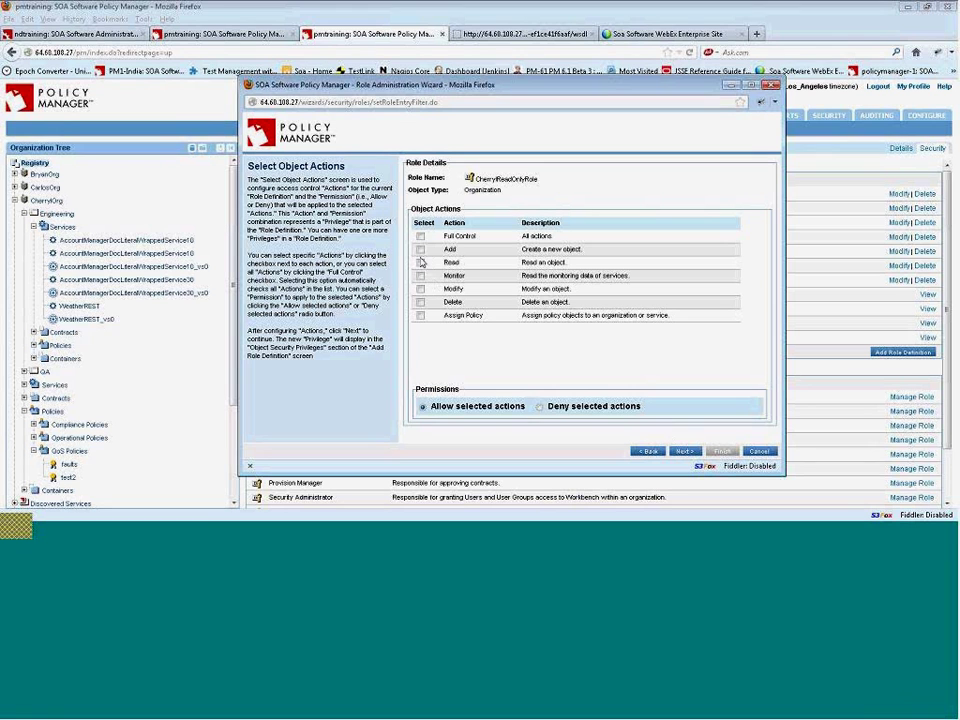
left_click(420, 263)
left_click(686, 454)
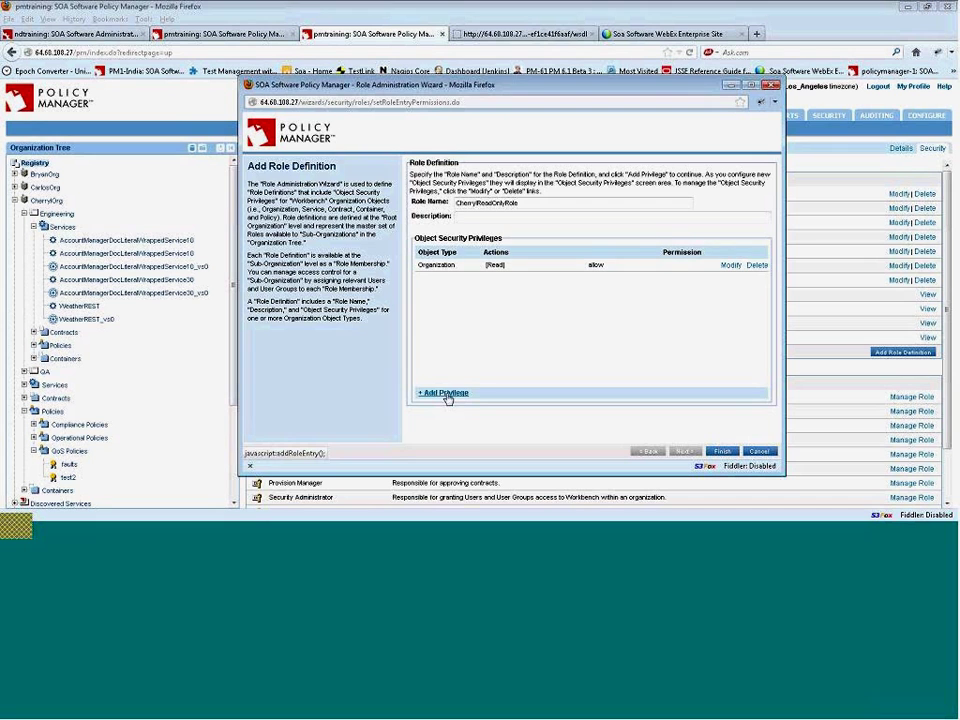
- Add a Service privilege allowing Read as Provider and Monitor actions
left_click(446, 393)
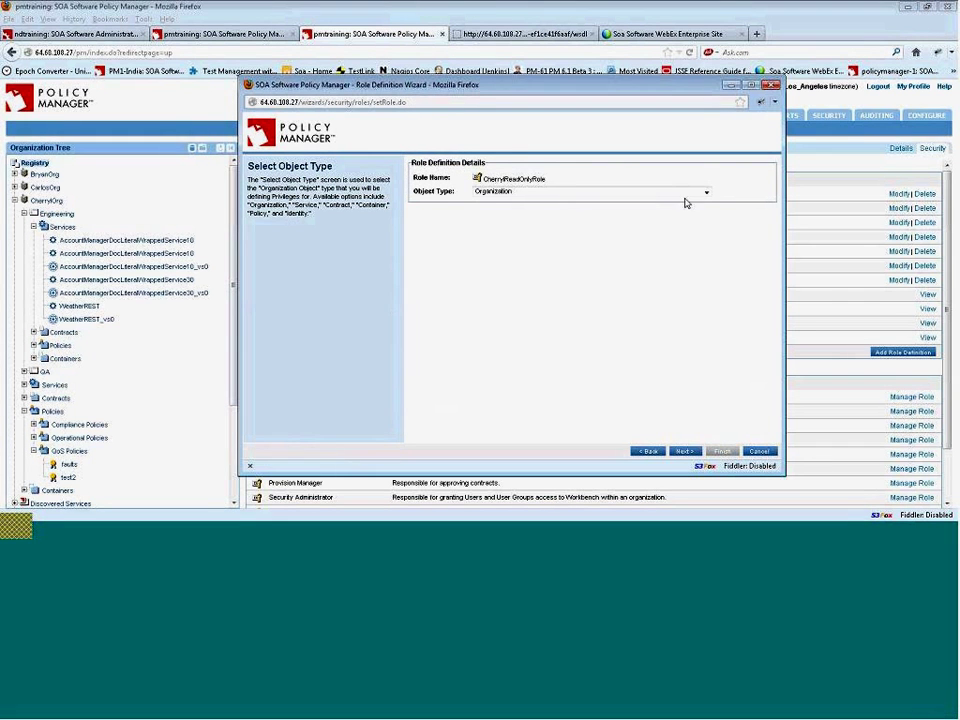
left_click(706, 193)
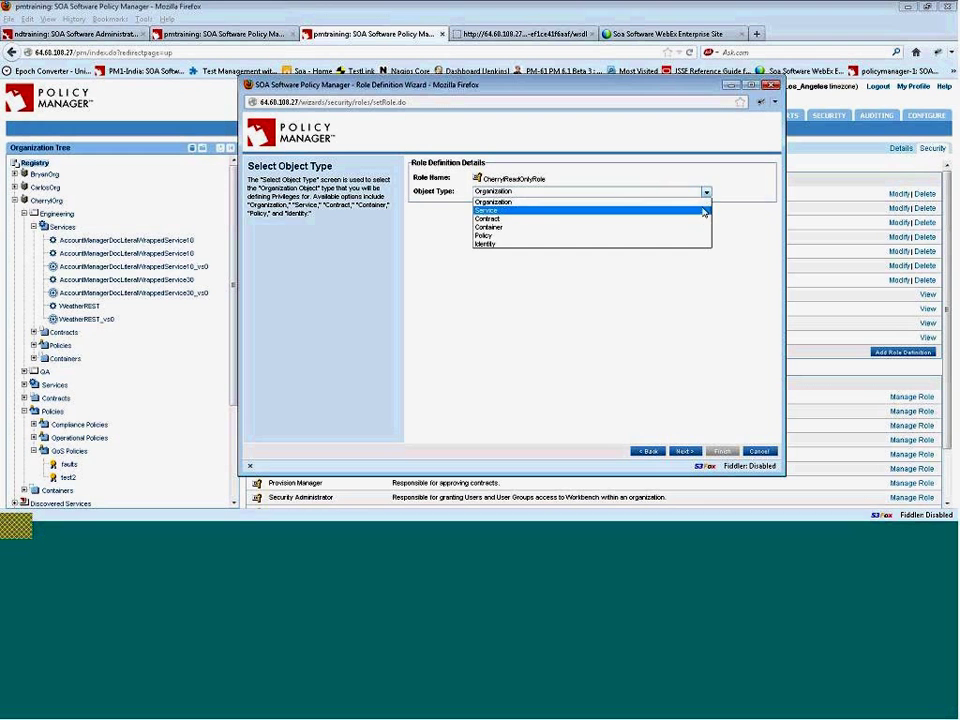
left_click(704, 210)
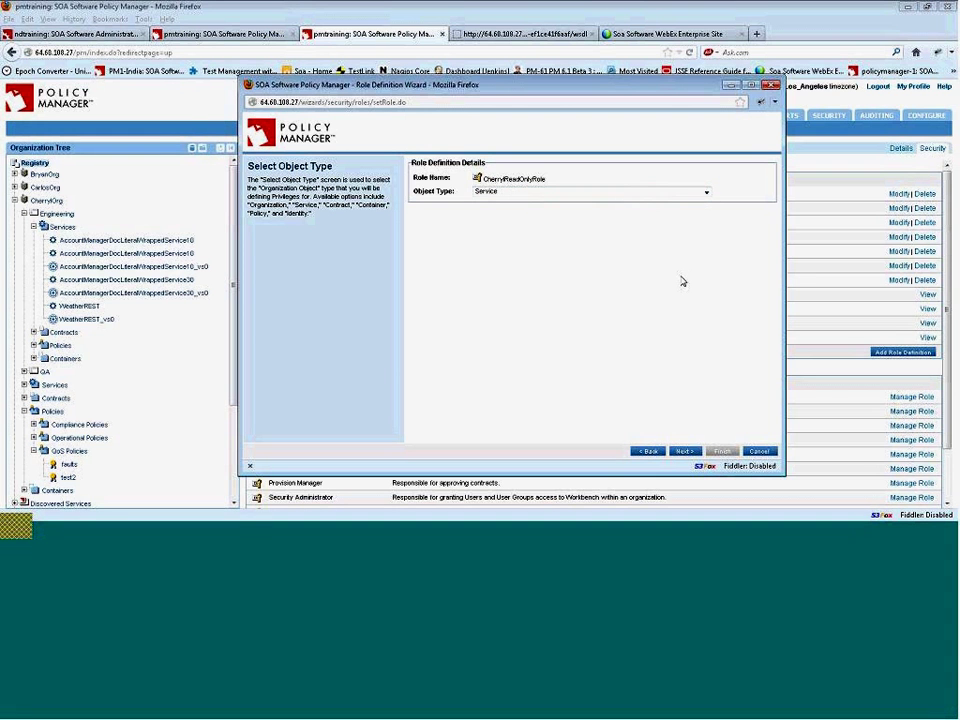
left_click(685, 451)
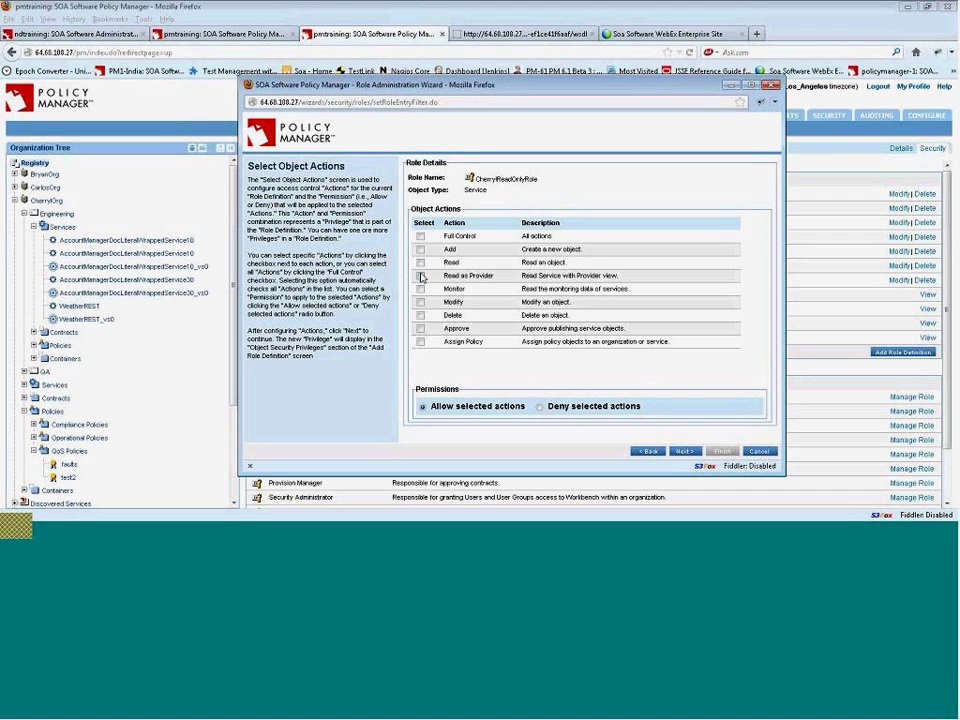
left_click(421, 276)
left_click(420, 290)
left_click(684, 452)
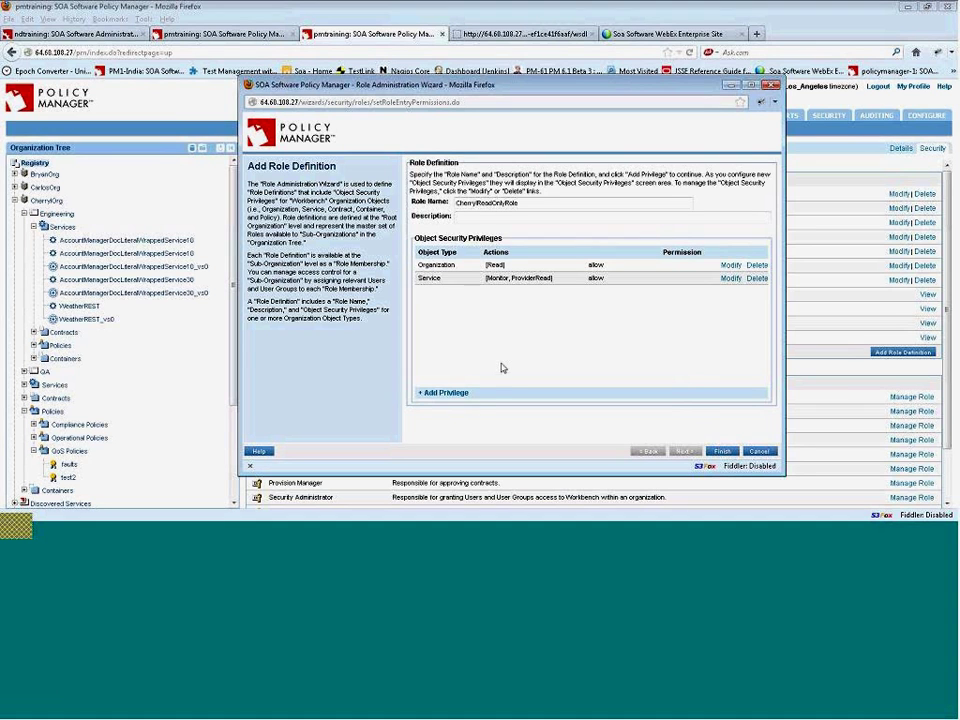
- Add a third privilege allowing Read on Policy objects
left_click(454, 394)
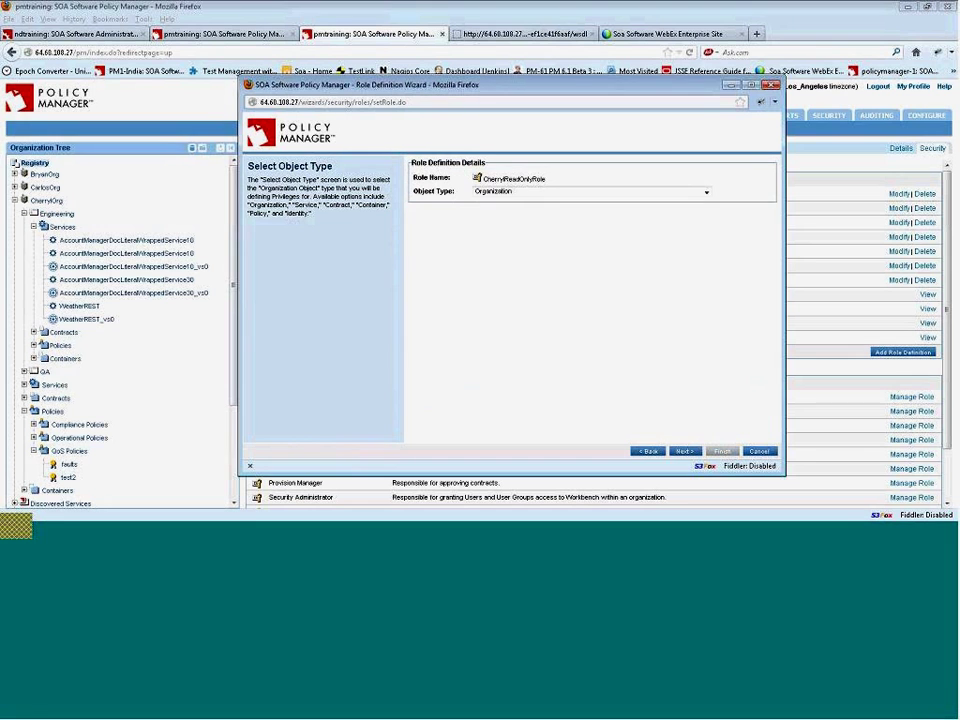
left_click(605, 194)
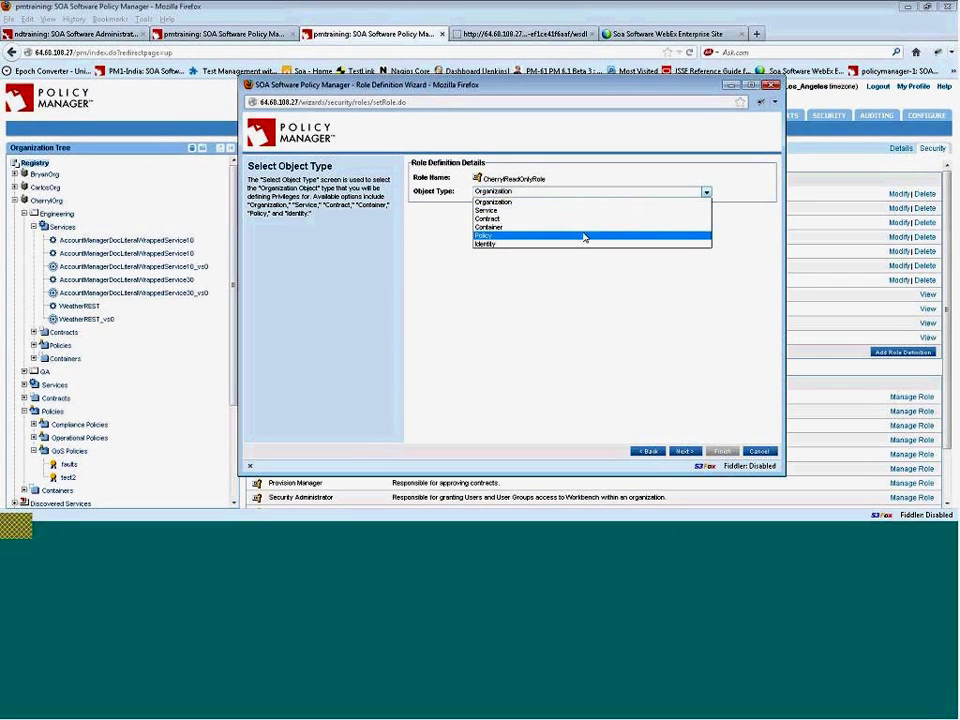
left_click(585, 236)
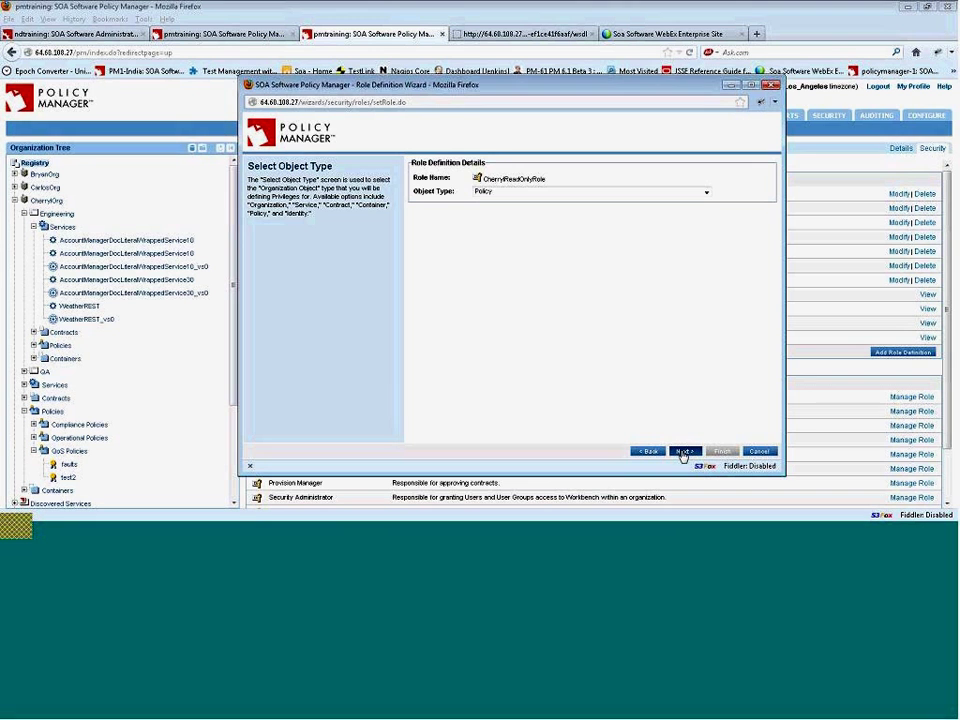
left_click(684, 452)
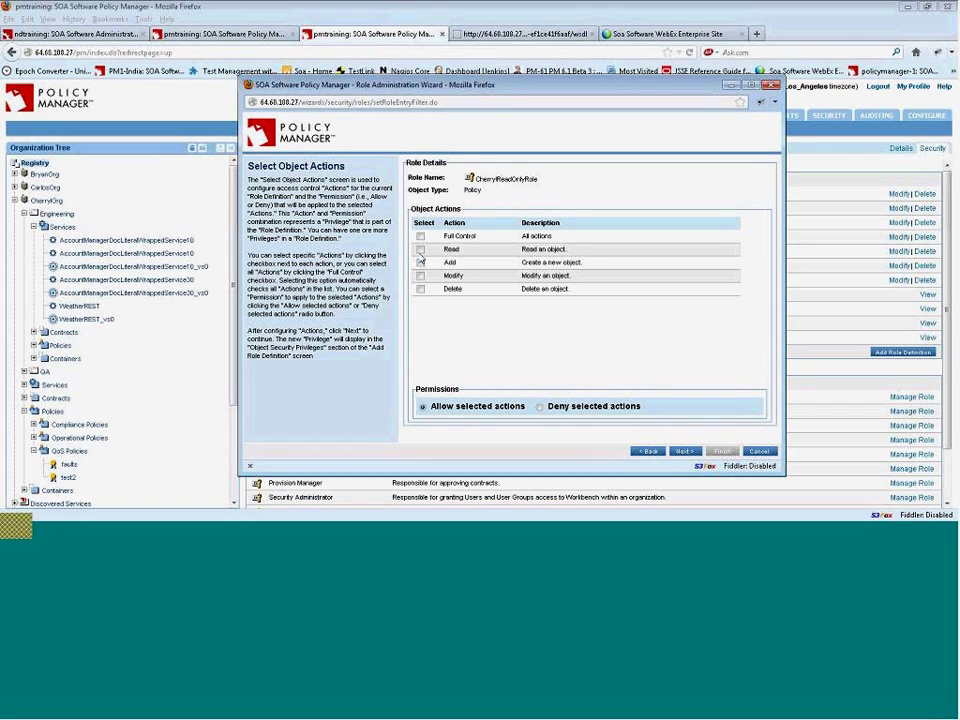
left_click(420, 250)
left_click(686, 452)
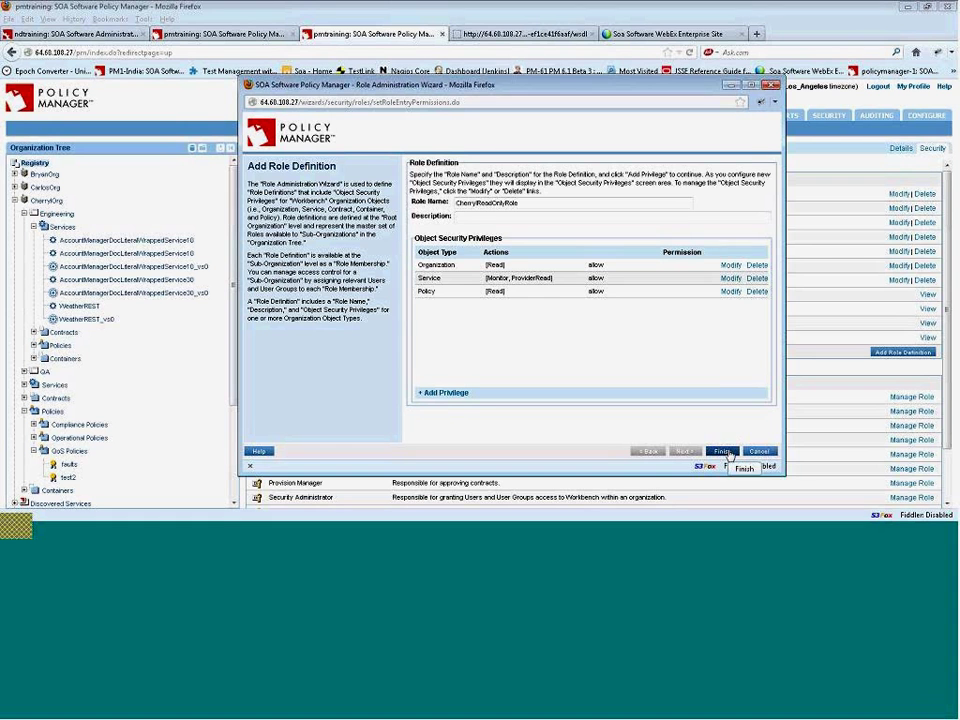
- Finish the Role Administration Wizard to save CherryReadOnlyRole with its three privileges
left_click(729, 455)
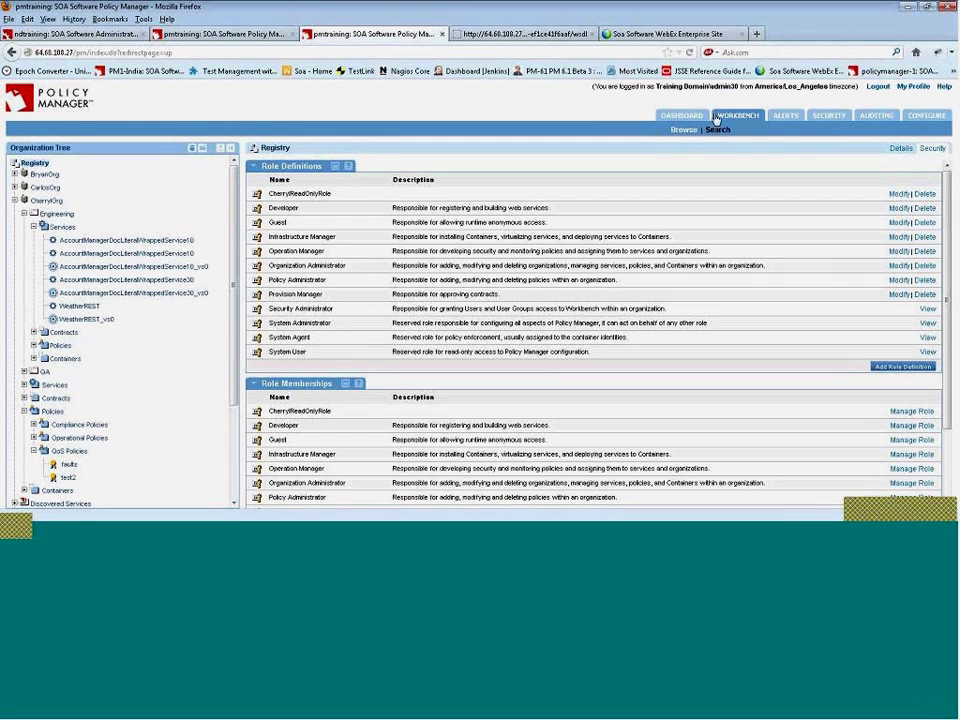
- On Security > Users, list the Local Domain users and start the Add User Wizard
left_click(827, 118)
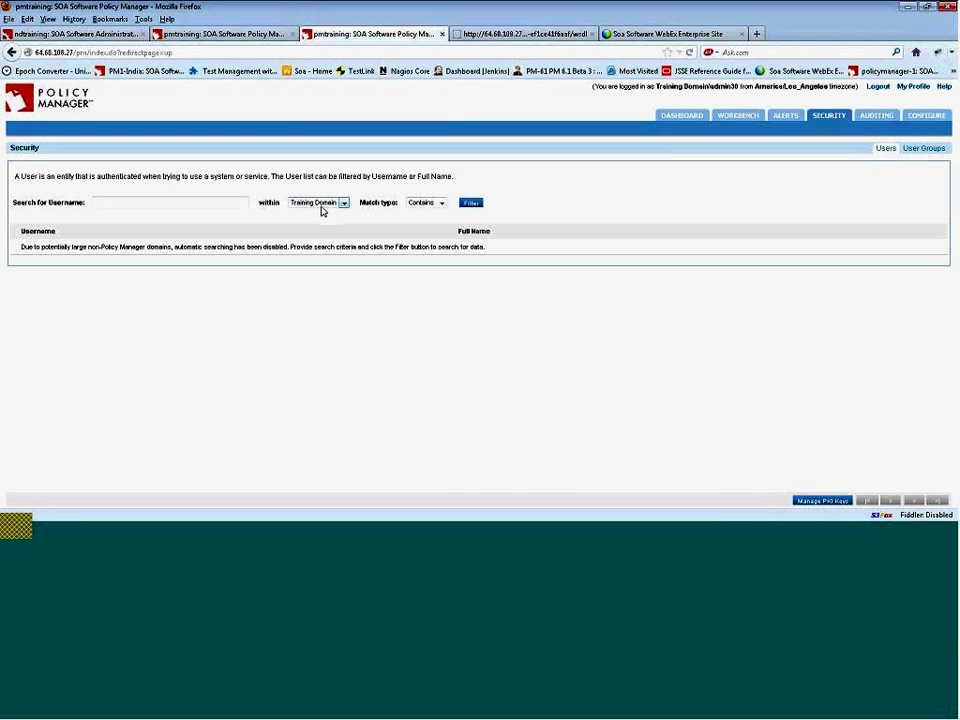
left_click(344, 204)
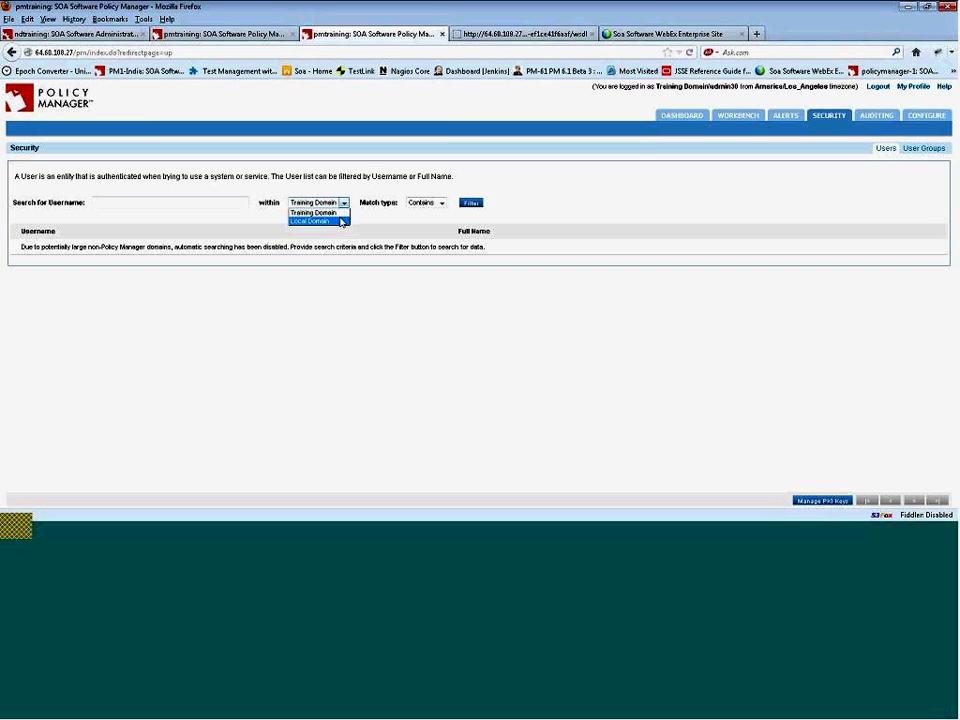
left_click(341, 221)
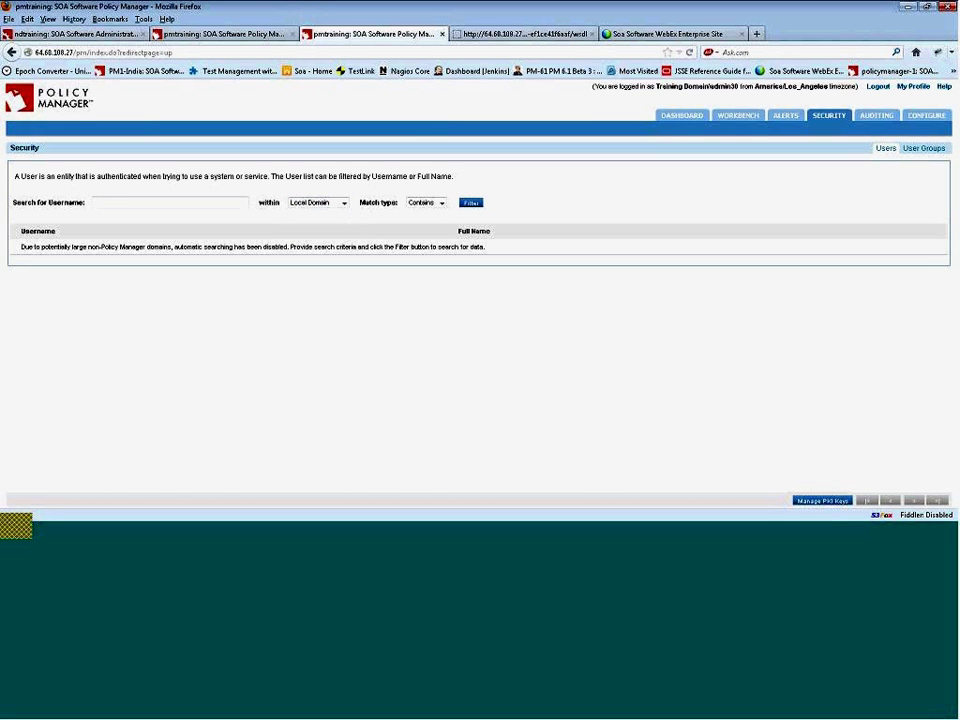
left_click(477, 206)
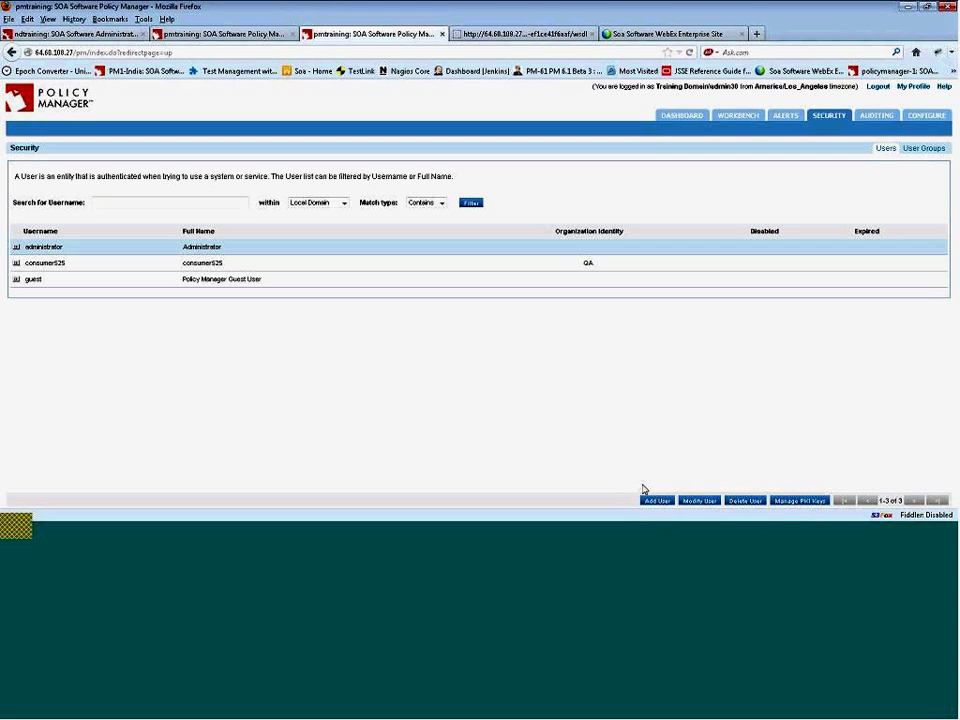
left_click(655, 499)
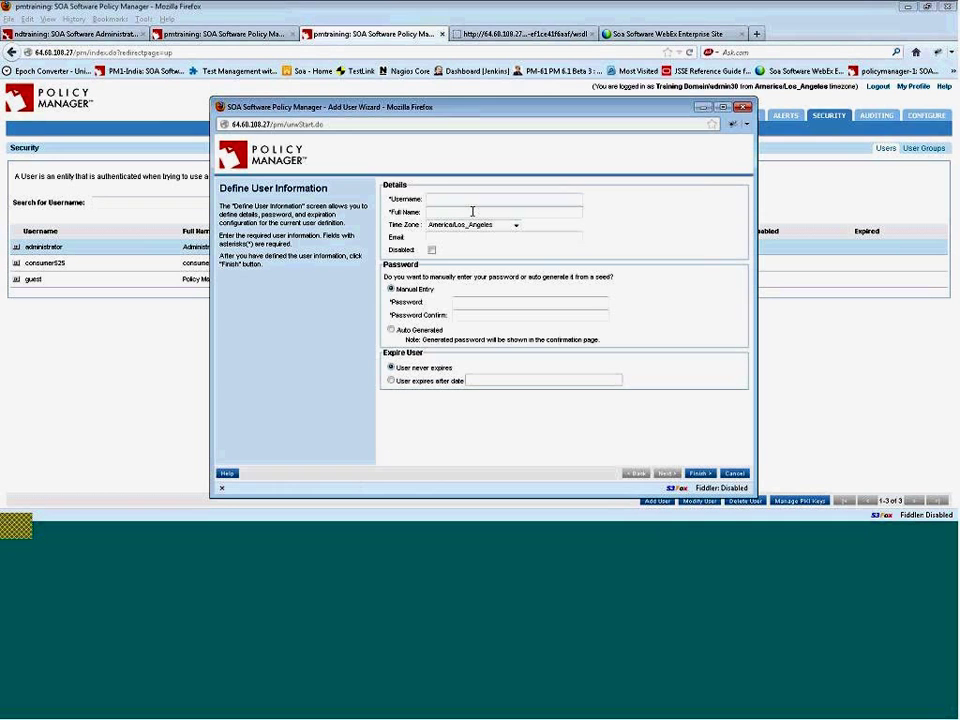
- Create the new Local Domain user with its username, full name and a confirmed password
left_click(475, 201)
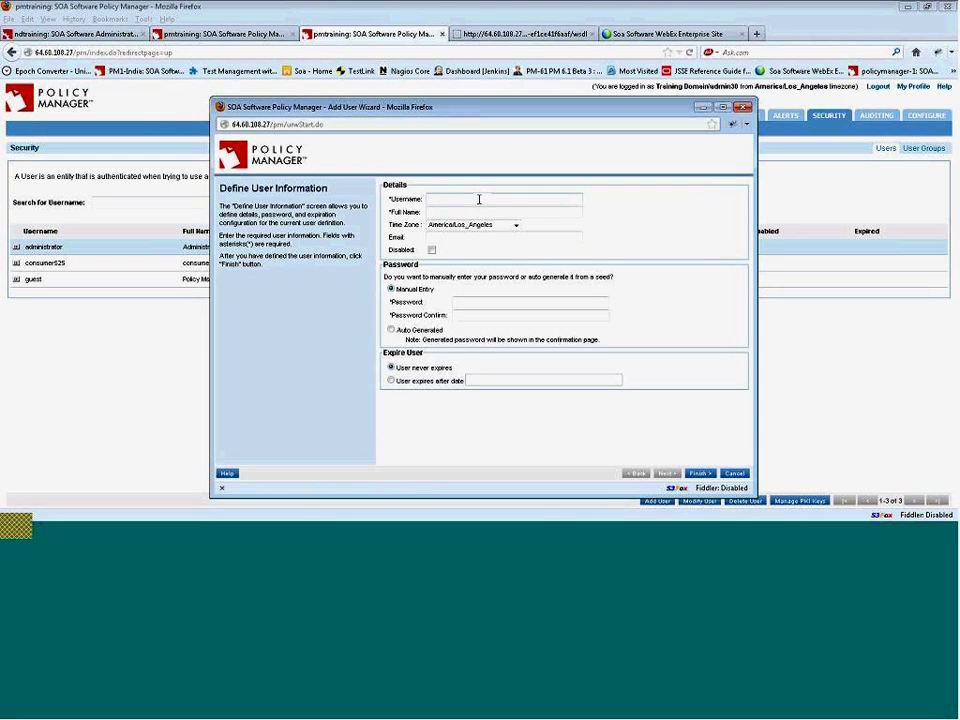
type("cherryl")
key("Tab")
type("cherryl")
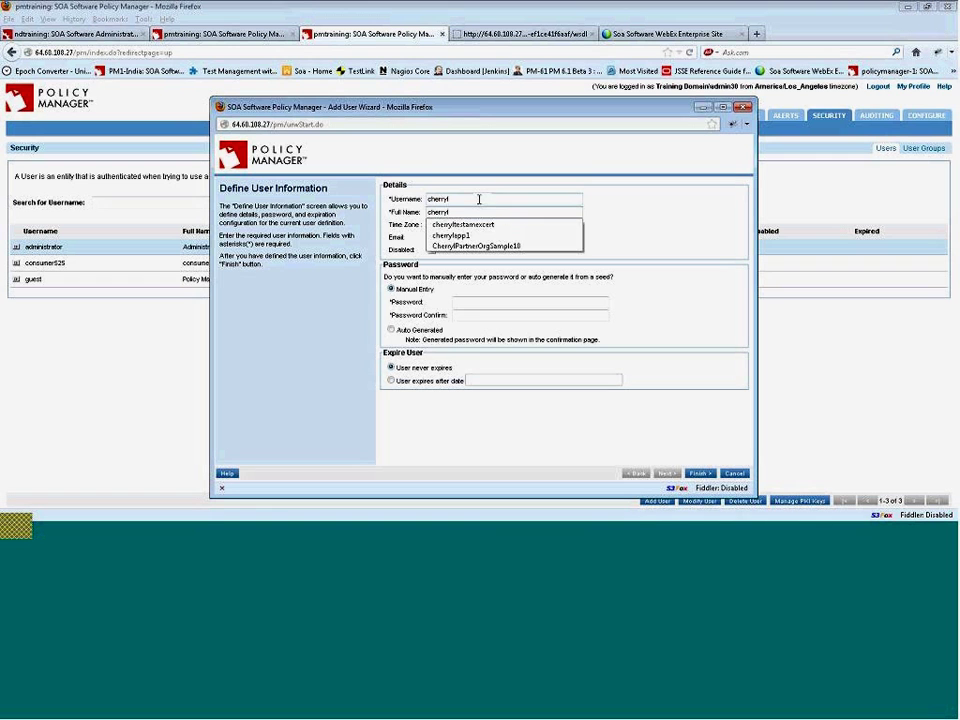
key("Tab")
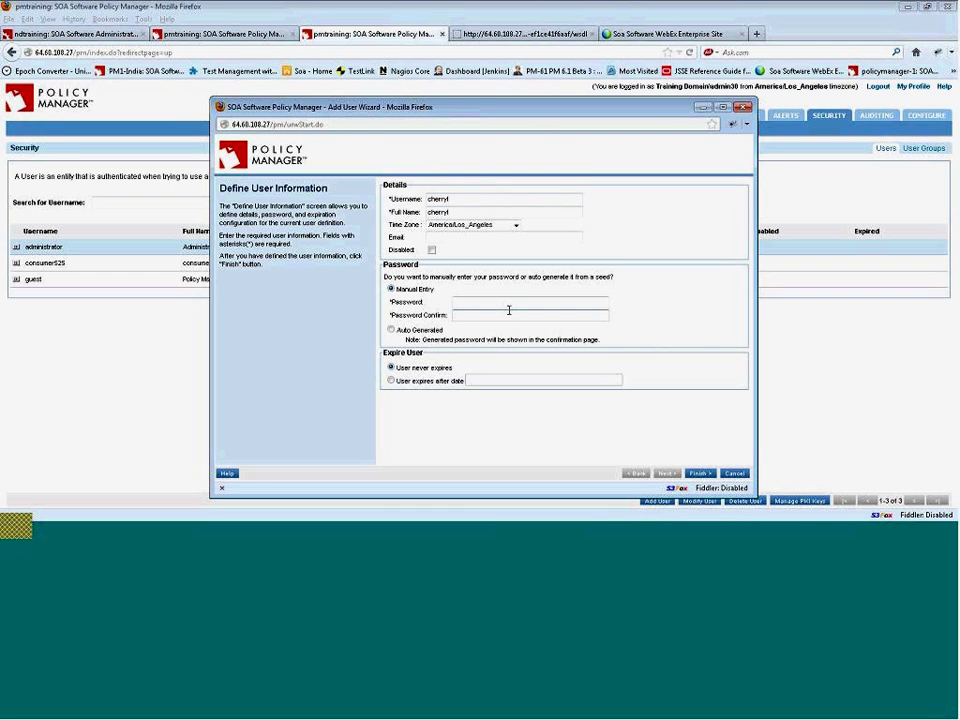
left_click(509, 314)
type("password")
left_click(494, 298)
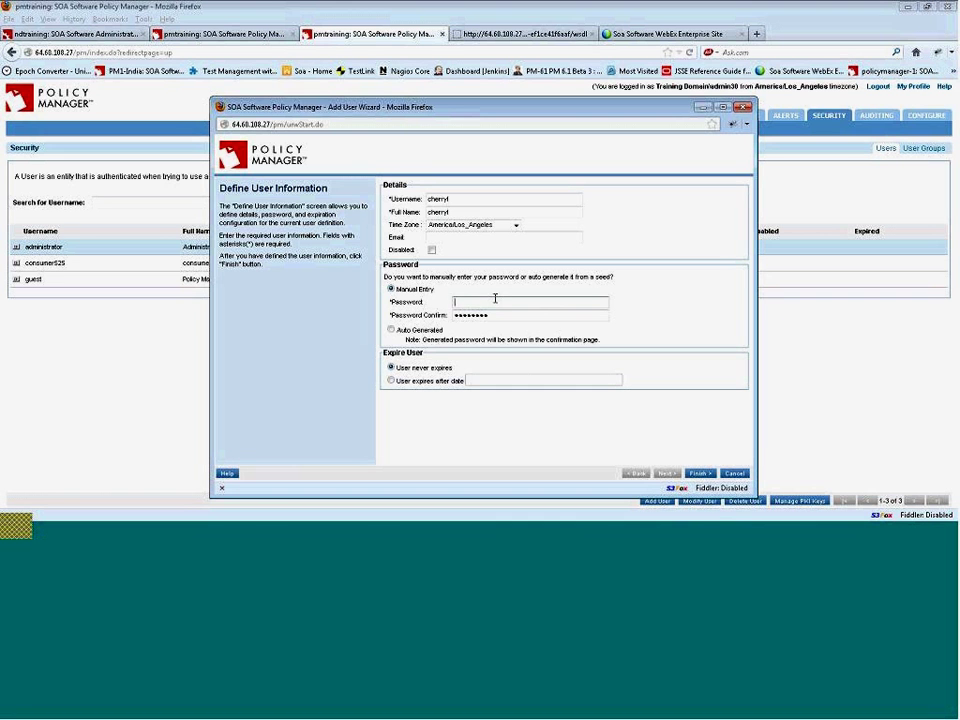
type("password")
key("Tab")
type("password")
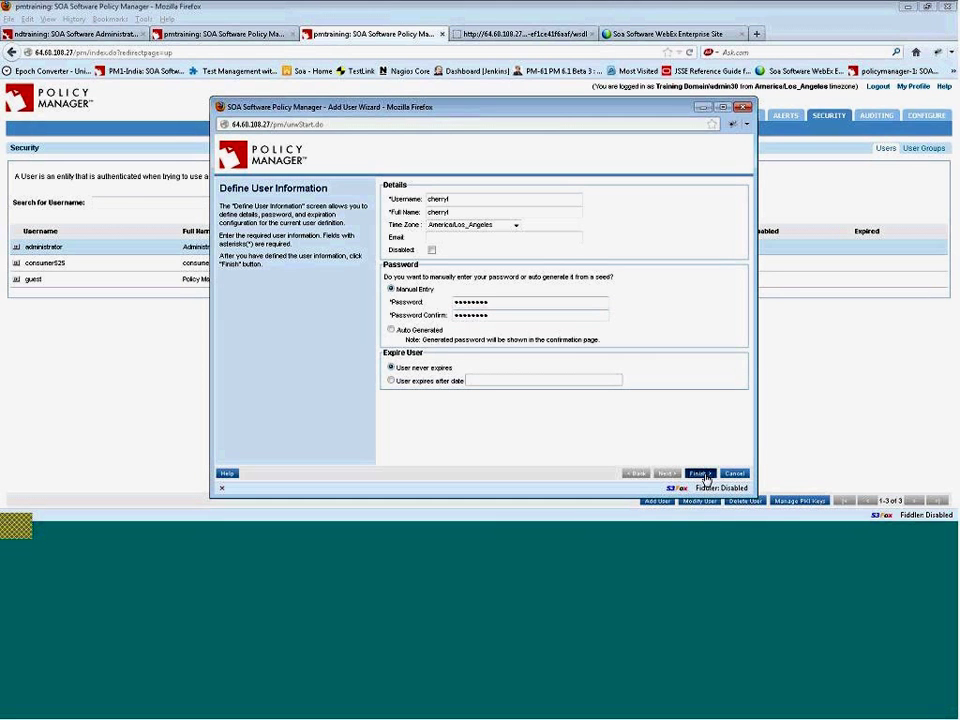
left_click(703, 475)
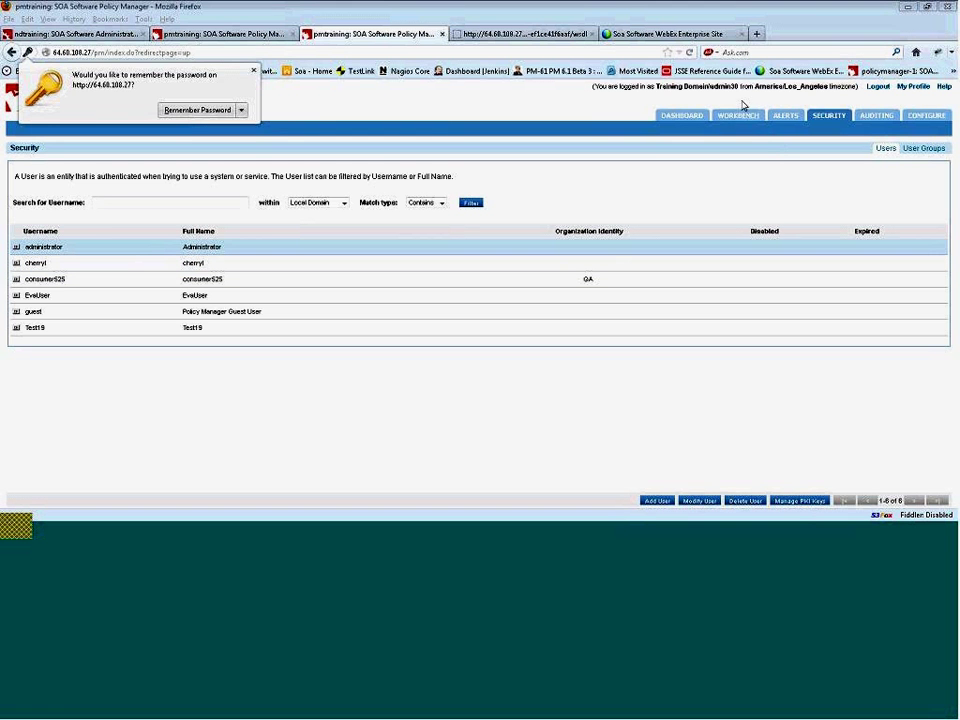
- In Workbench, open Engineering under CherryOrg and manage CherryReadOnlyRole's members from its Security tab
left_click(733, 116)
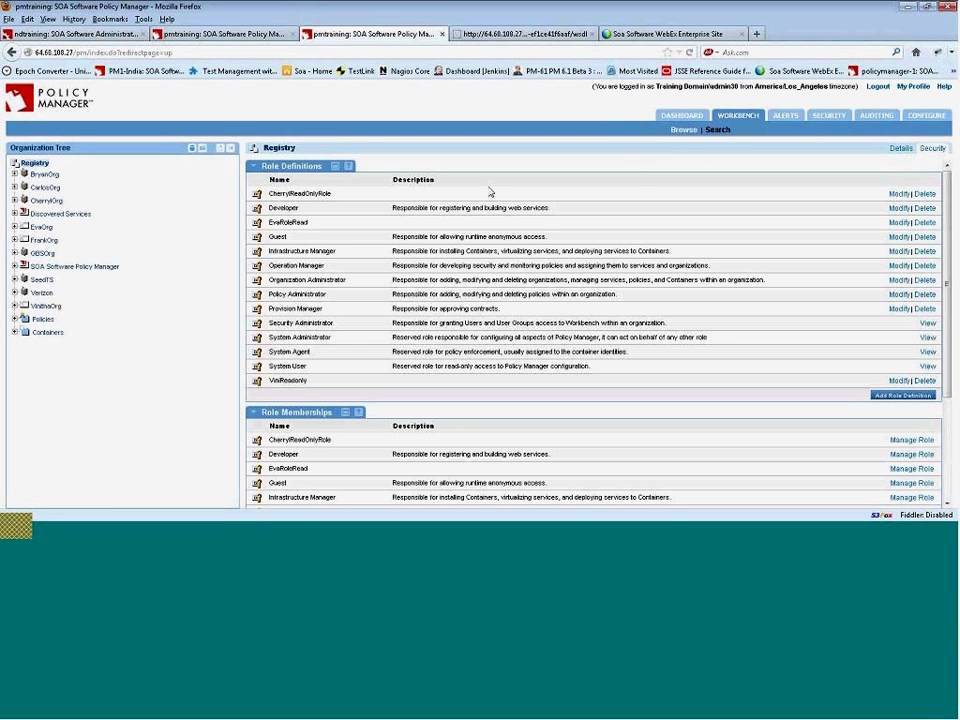
left_click(44, 201)
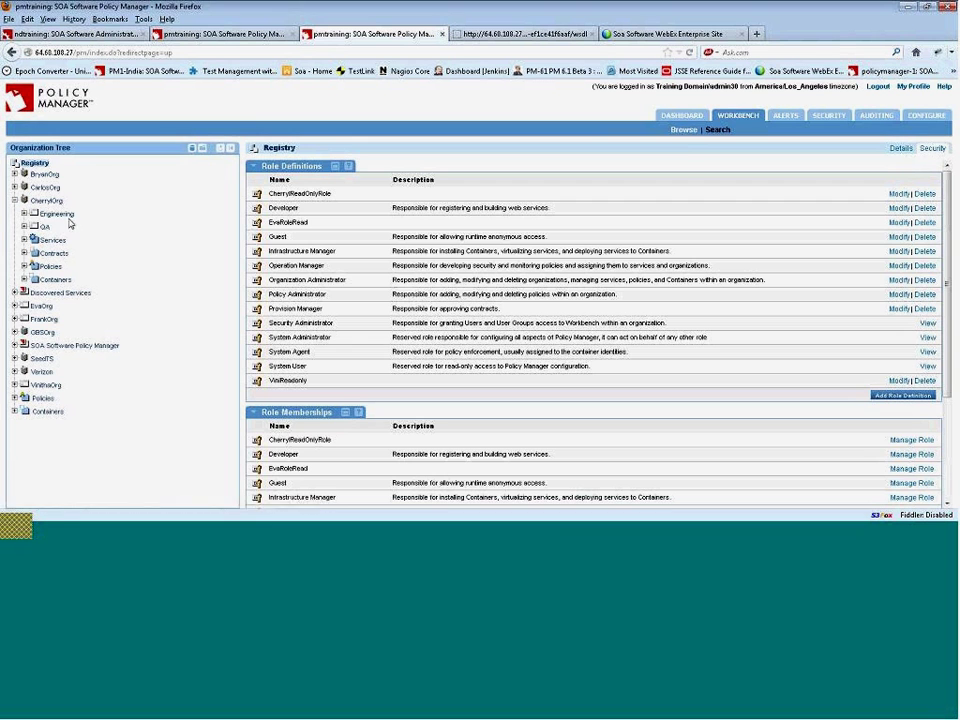
left_click(58, 214)
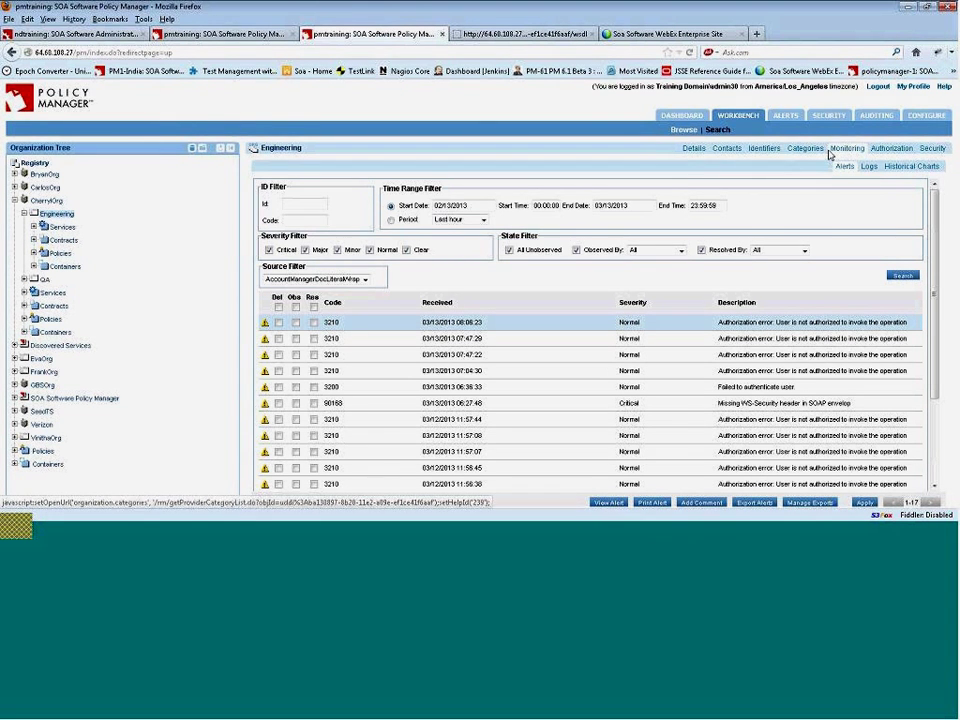
left_click(940, 151)
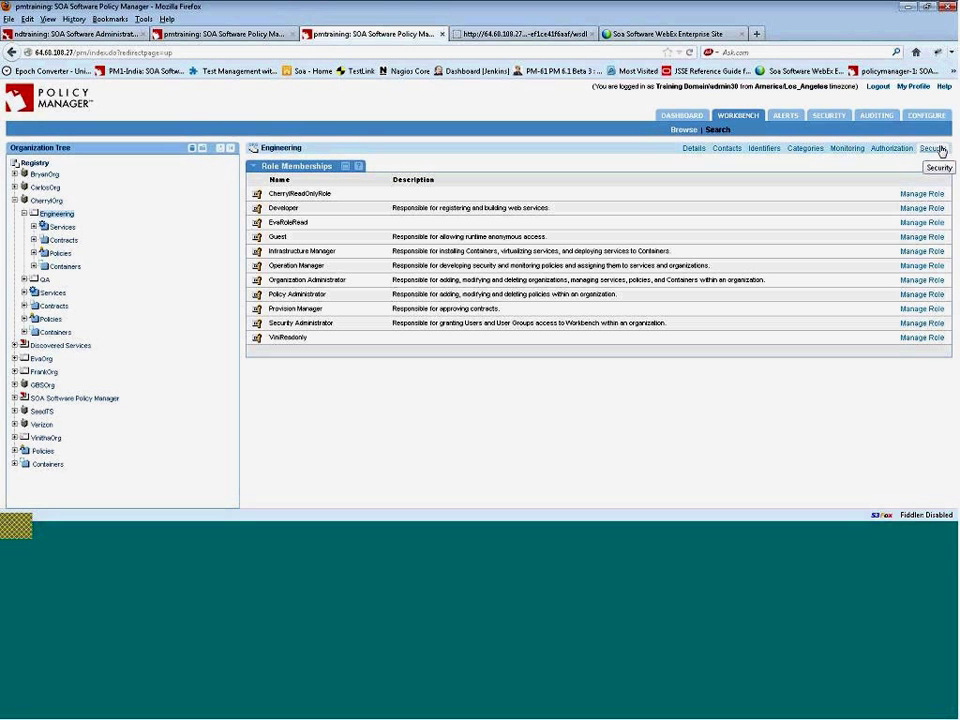
left_click(938, 149)
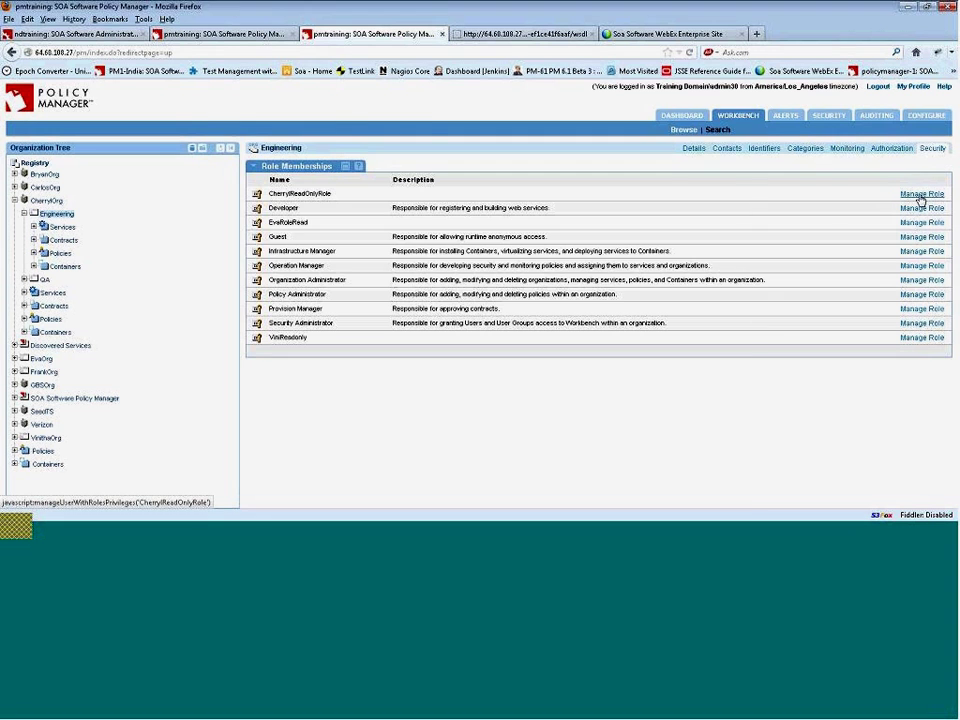
left_click(920, 196)
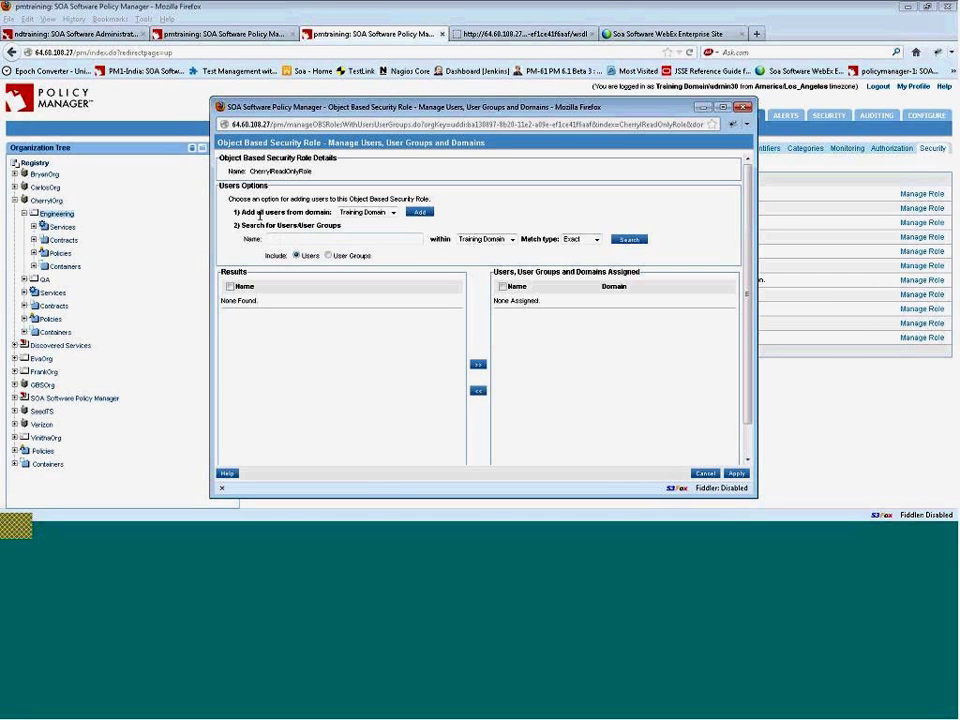
- Search Local Domain for users with match type Contains
left_click(296, 238)
left_click(513, 240)
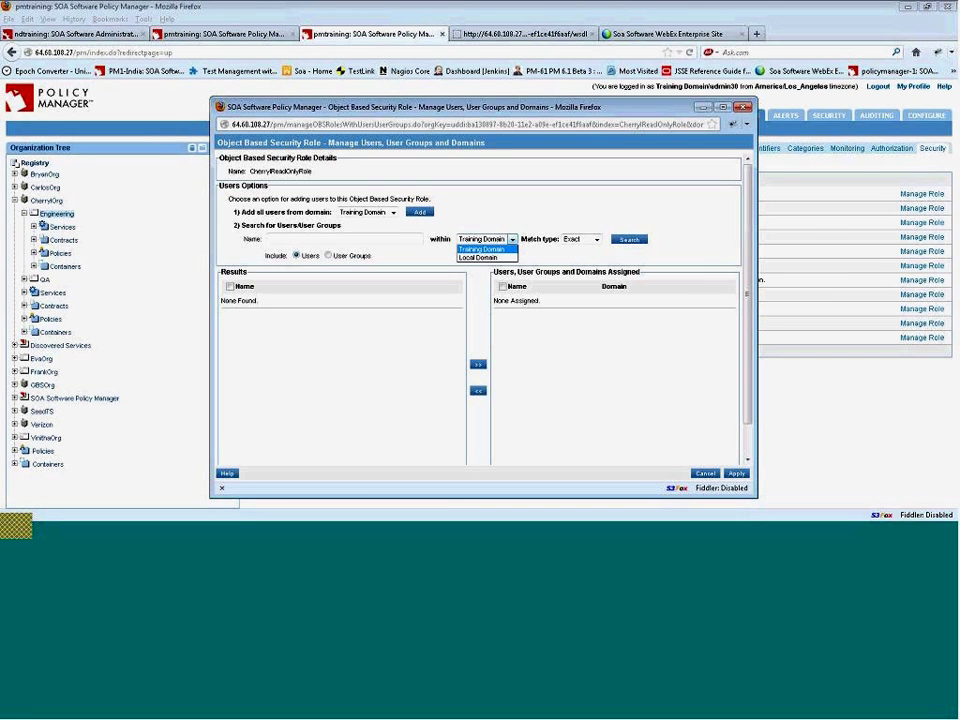
left_click(512, 257)
left_click(597, 241)
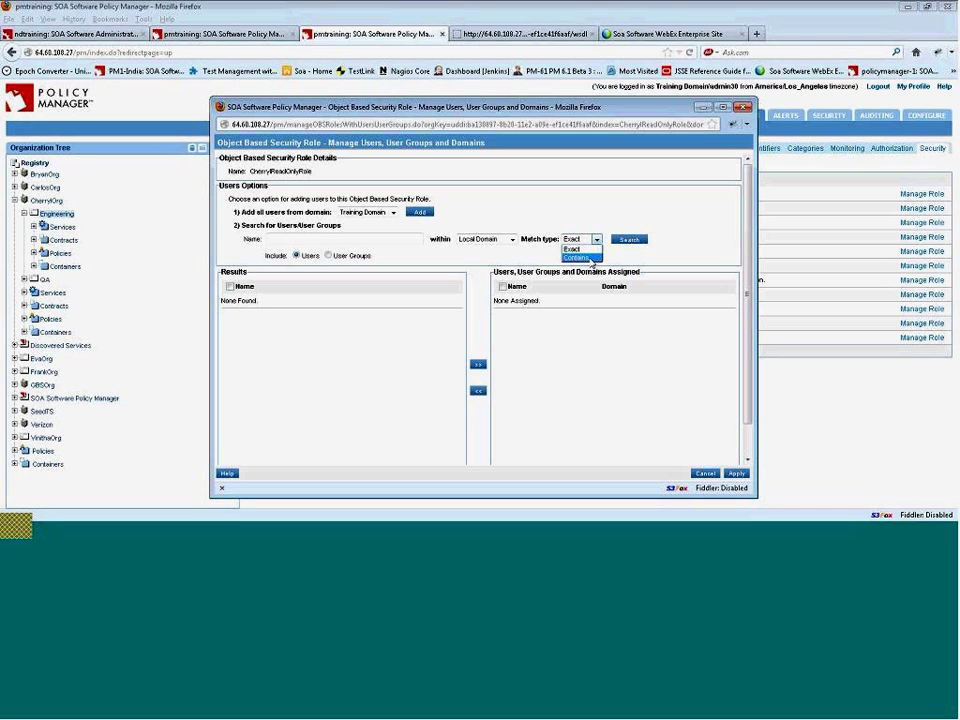
left_click(580, 258)
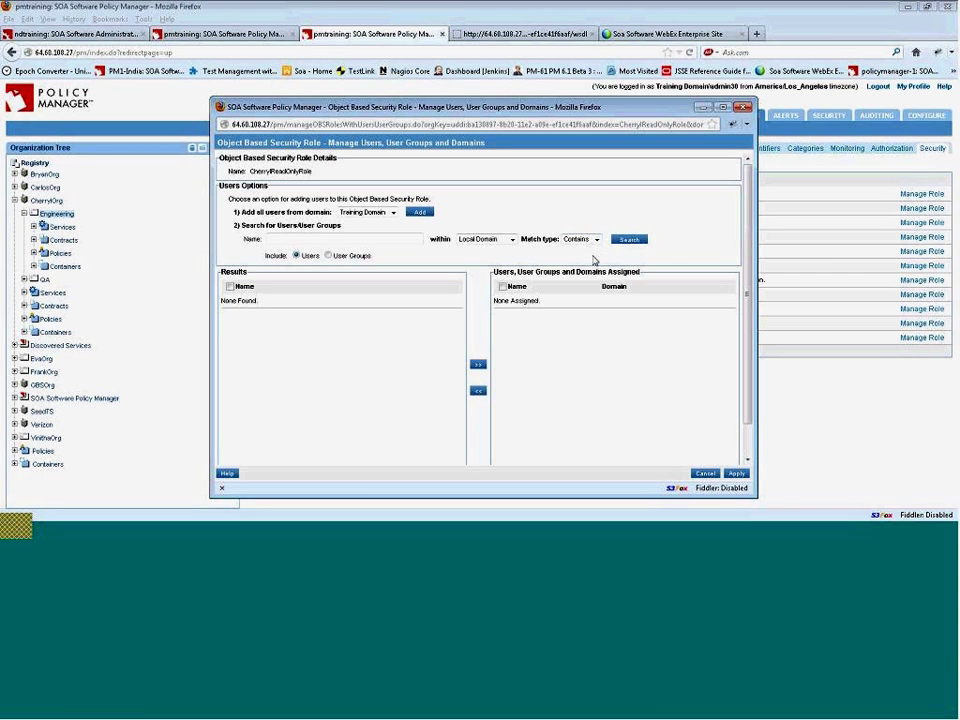
left_click(636, 244)
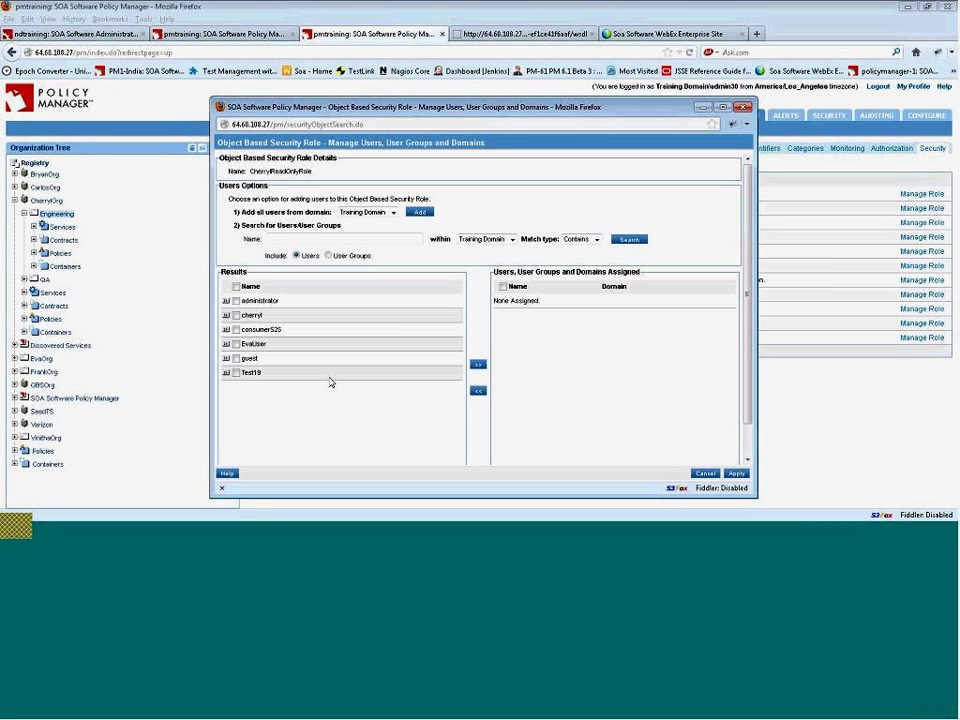
- Move the new user into CherryReadOnlyRole's assigned list and apply the change
left_click(236, 315)
left_click(478, 366)
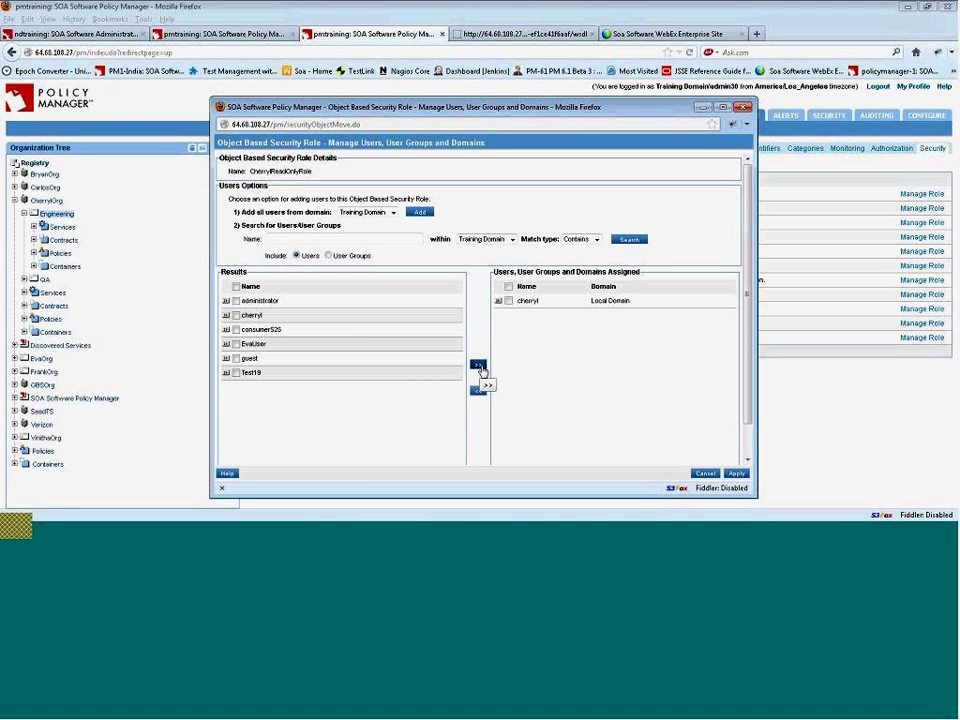
left_click(737, 475)
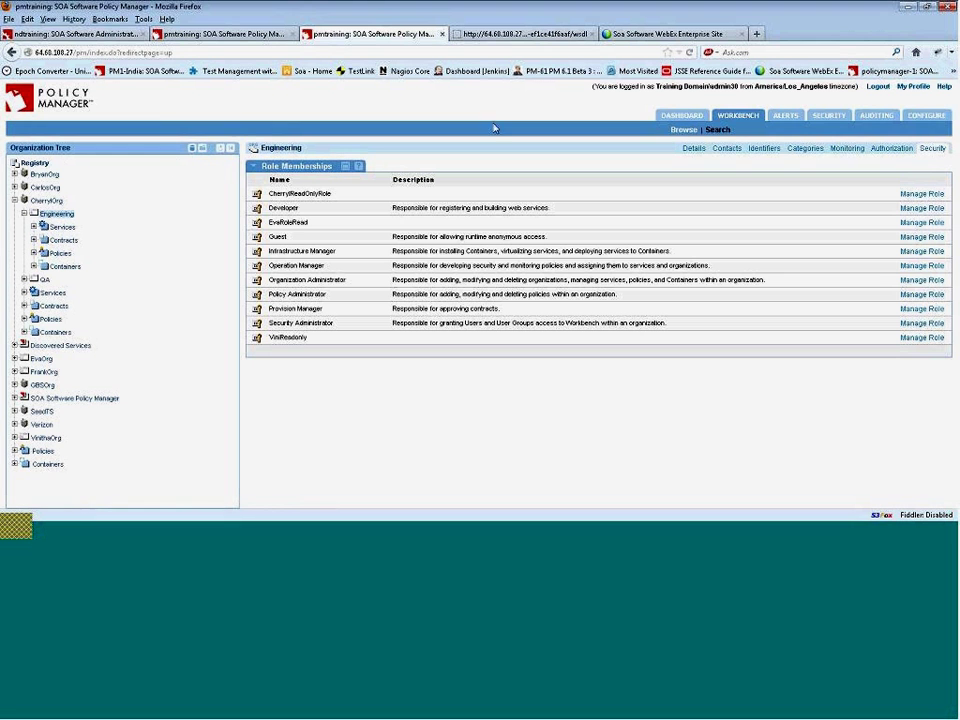
- Log out, then log back in as the new user against Local Domain with their password
left_click(879, 87)
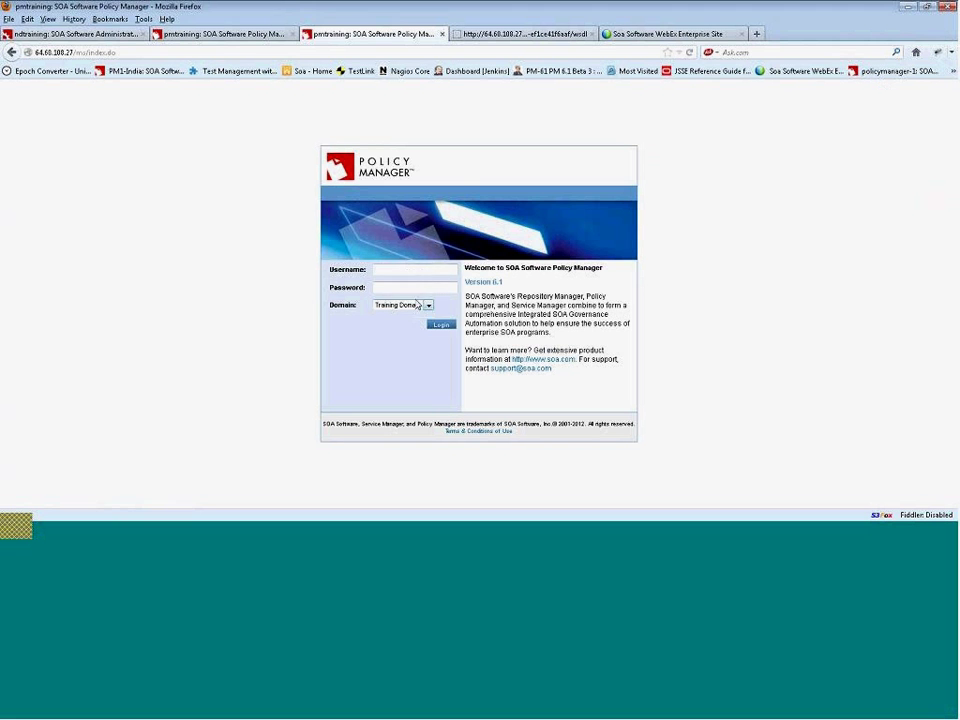
type("cherryl")
key("Tab")
type("*********")
left_click(430, 310)
left_click(402, 324)
left_click(439, 327)
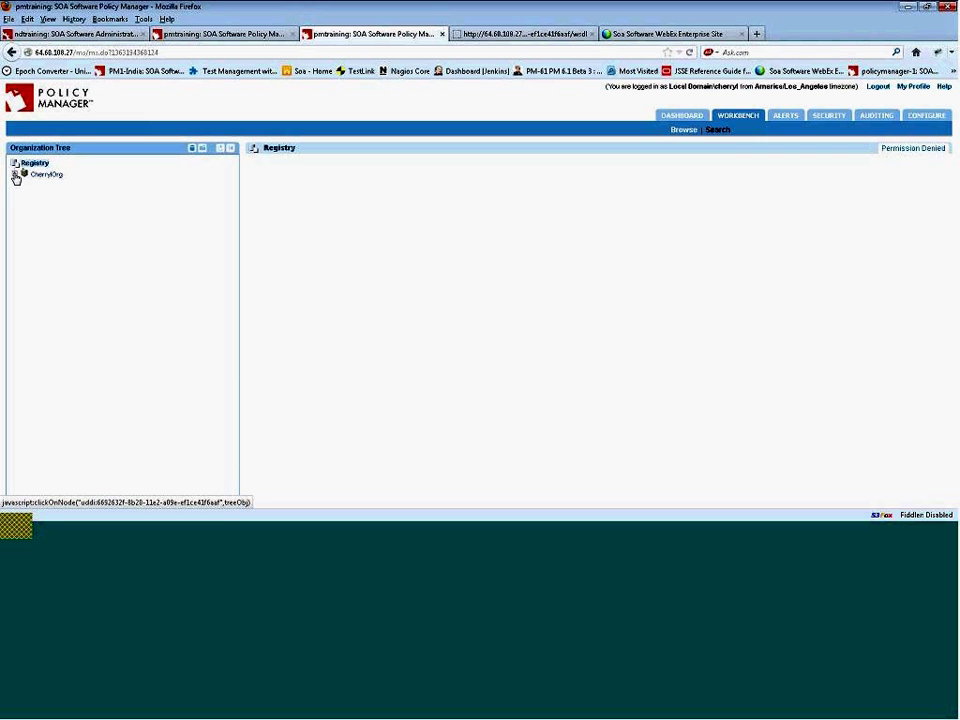
- Expand CherryOrg > Engineering and open AccountManagerDocLiteralWrappedService30's details
left_click(15, 175)
left_click(24, 188)
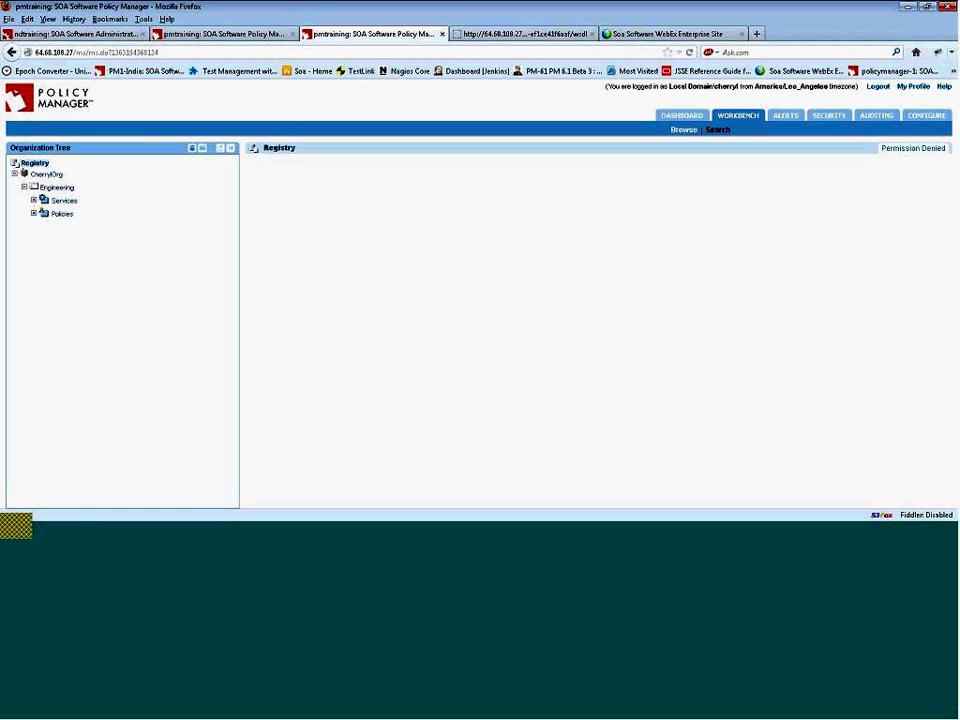
left_click(41, 215)
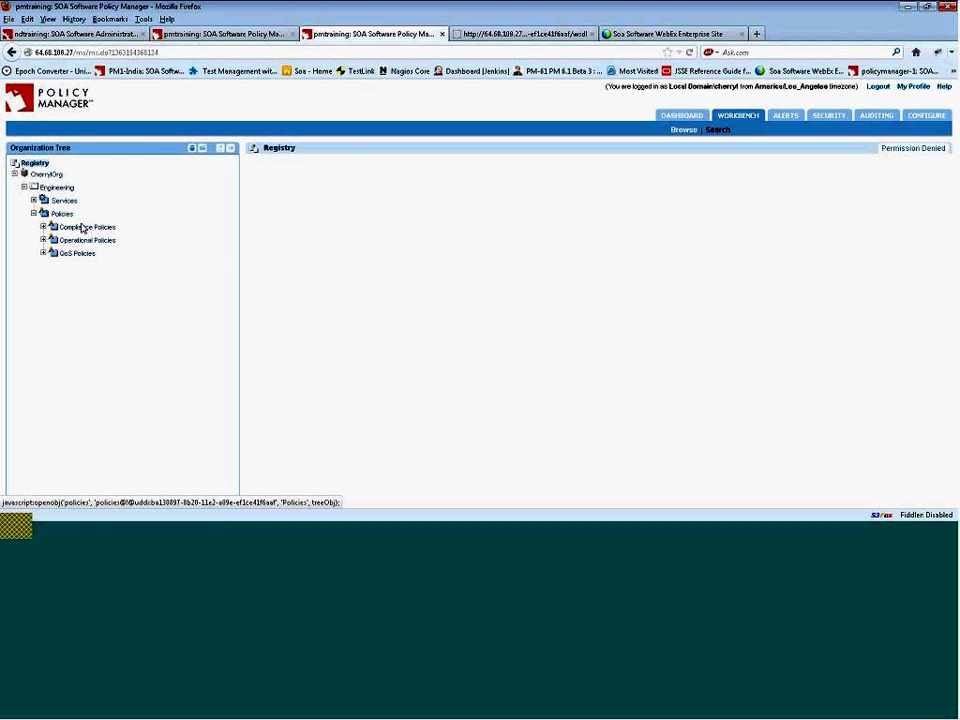
left_click(50, 207)
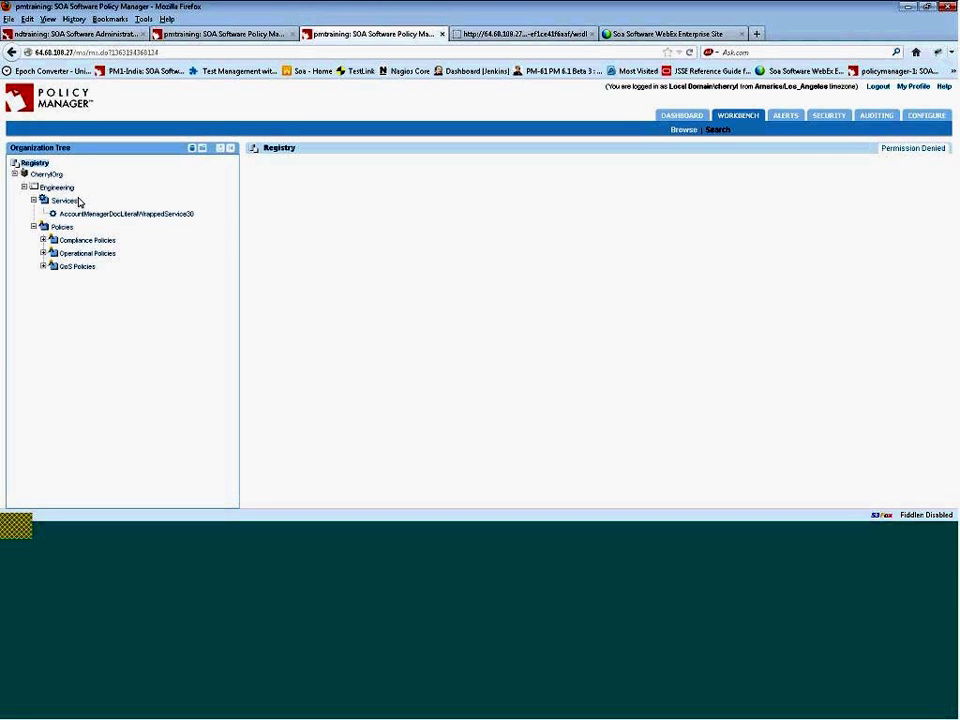
left_click(149, 215)
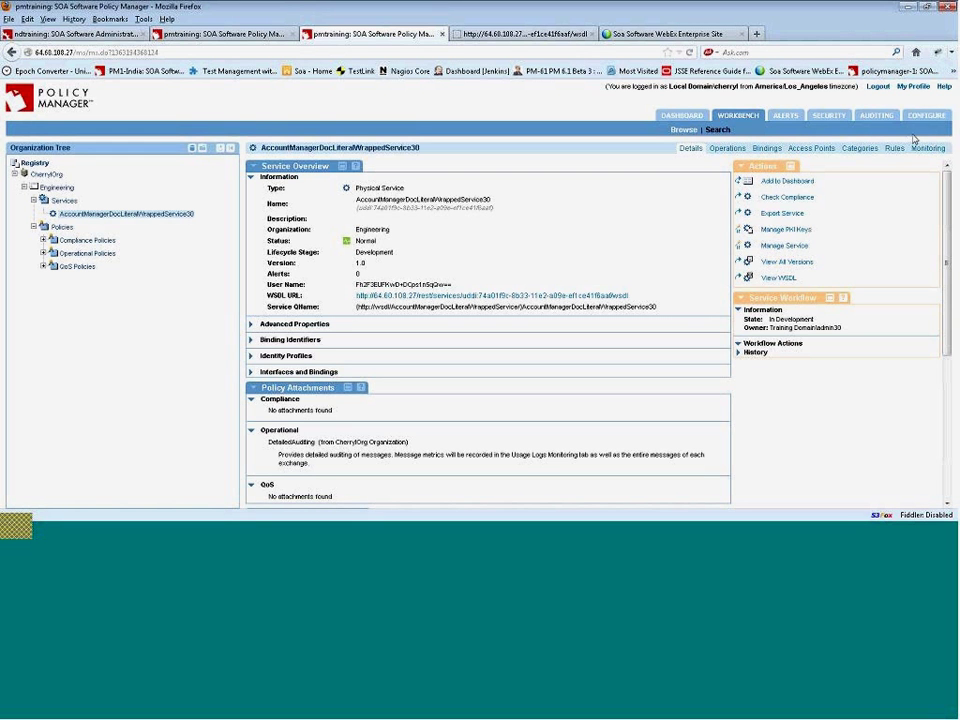
- Log out and log back in with the training administrator's username and password
left_click(879, 88)
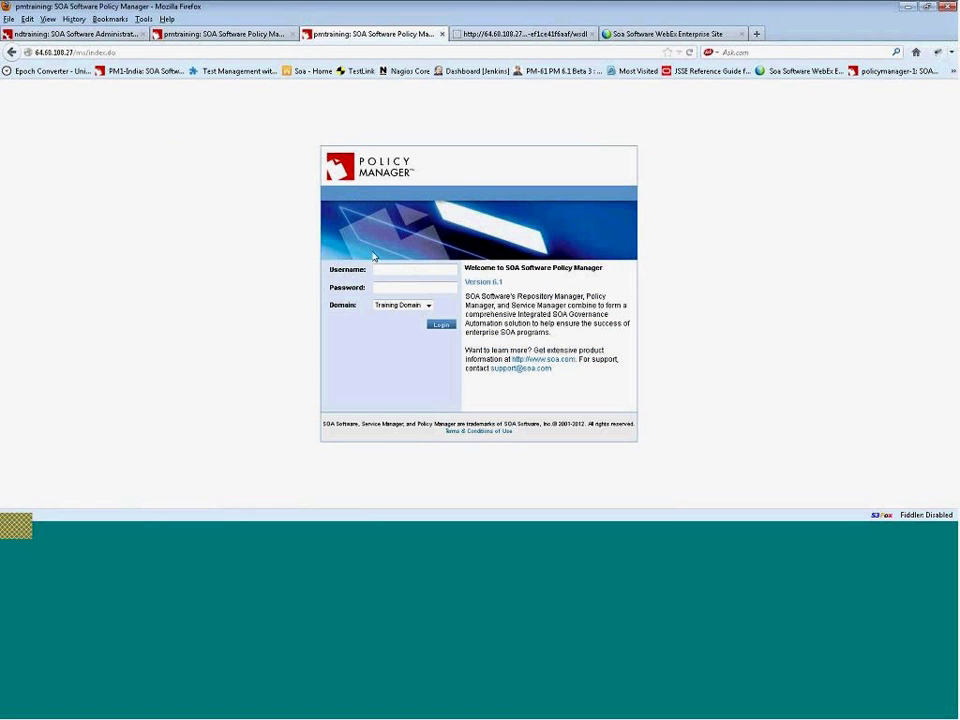
type("admin30")
key("Tab")
type("password")
left_click(447, 325)
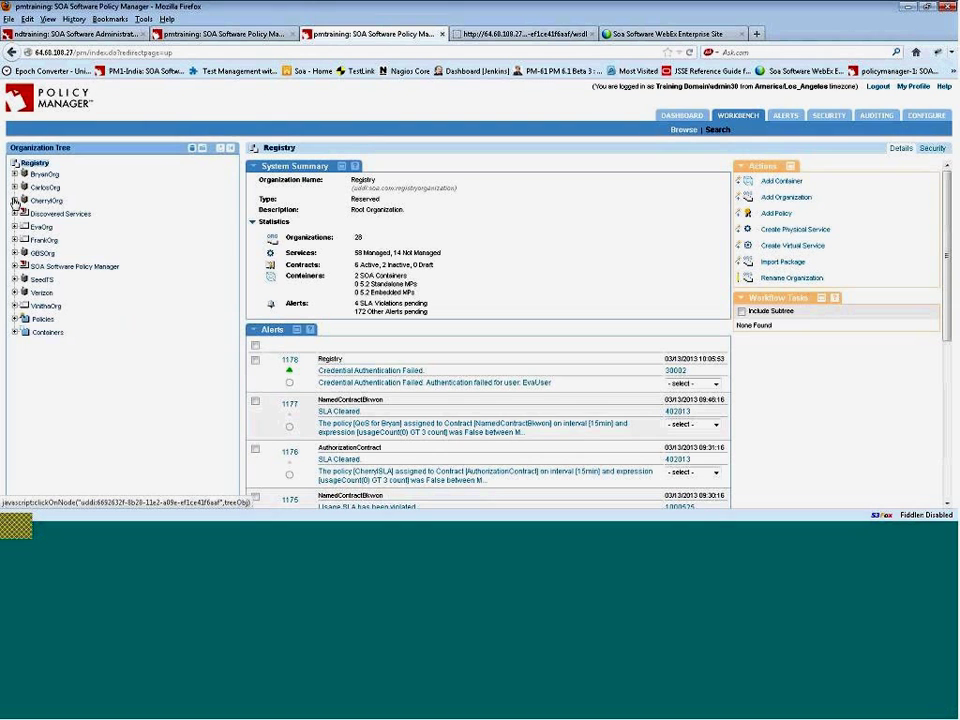
- Open AccountManagerDocLiteralWrappedService30_vs0 under CherryOrg > Engineering > Services and confirm its Draft workflow state
left_click(14, 200)
left_click(24, 213)
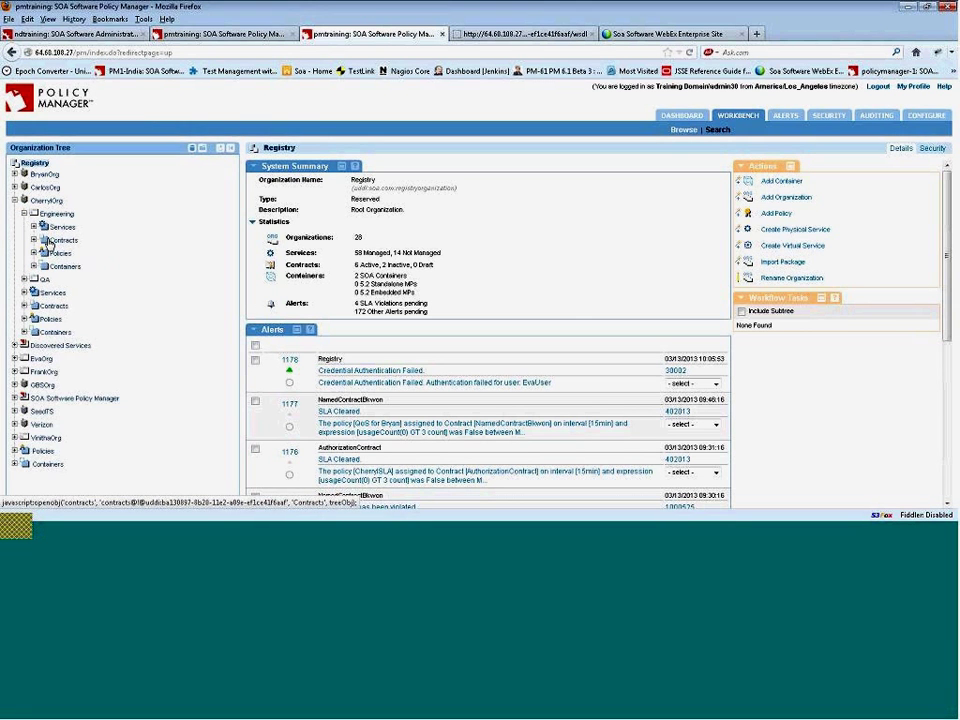
left_click(33, 227)
left_click(130, 293)
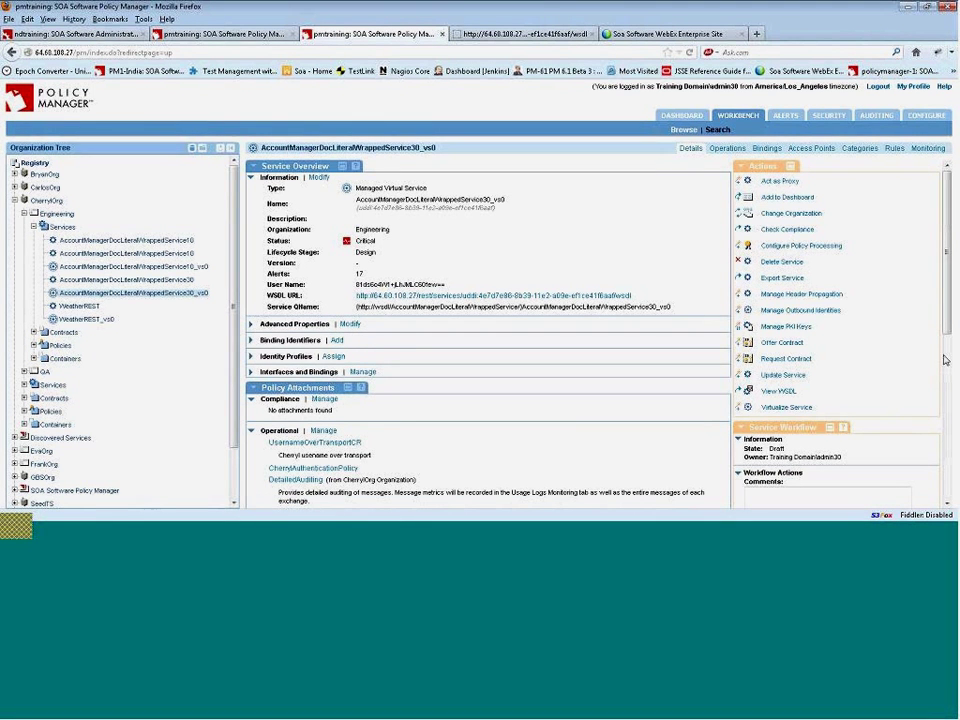
left_click_drag(952, 327, 955, 416)
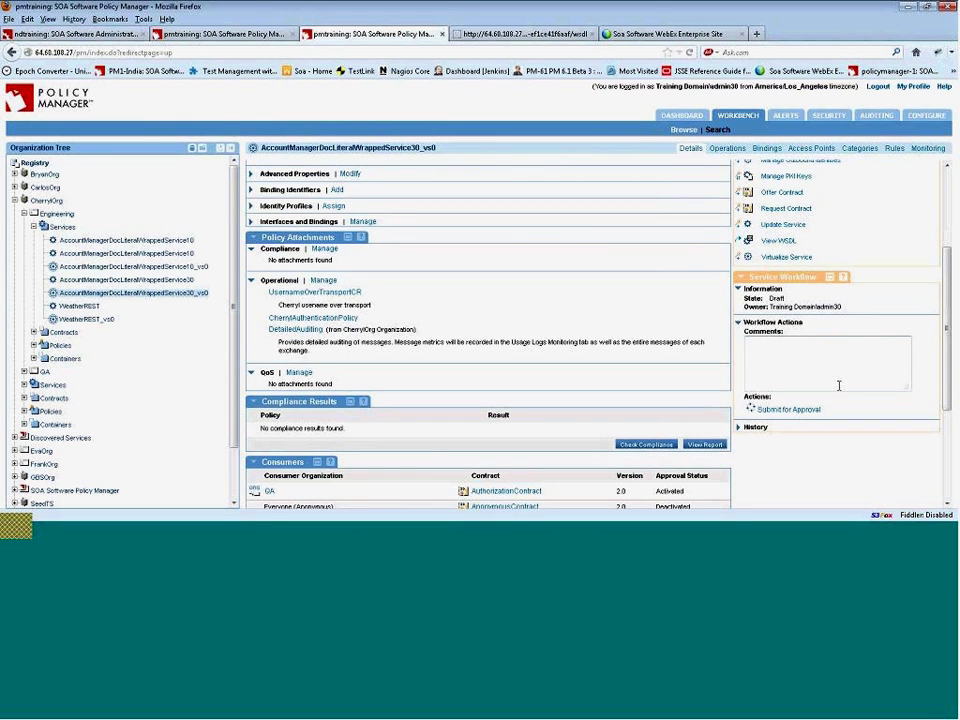
left_click_drag(773, 298, 786, 298)
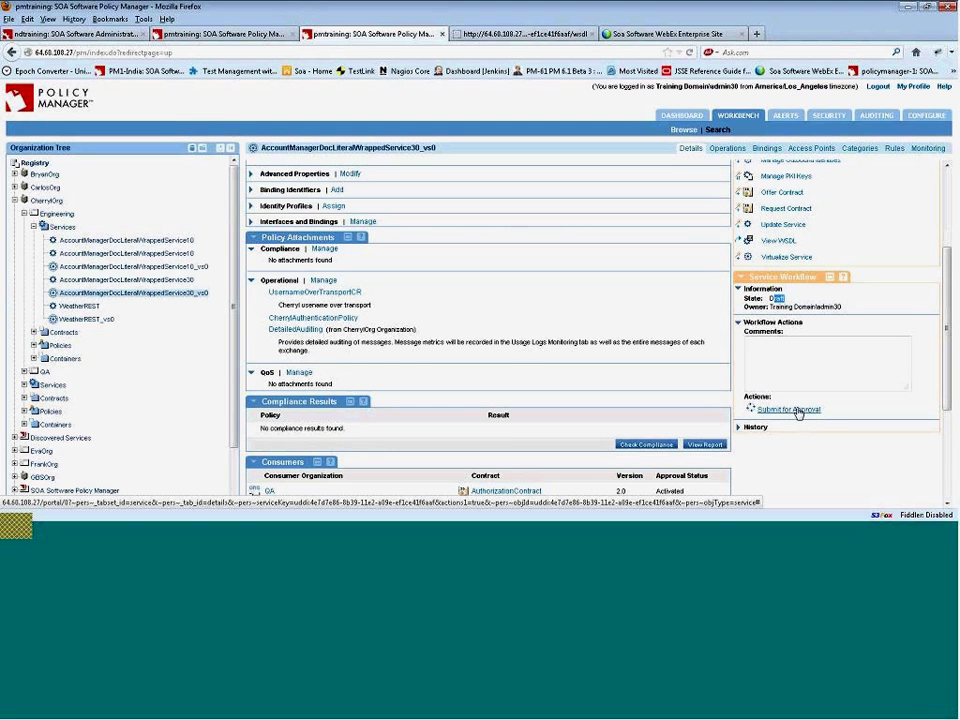
- Submit AccountManagerDocLiteralWrappedService30_vs0 for approval, moving it to Pending Approval
left_click(799, 413)
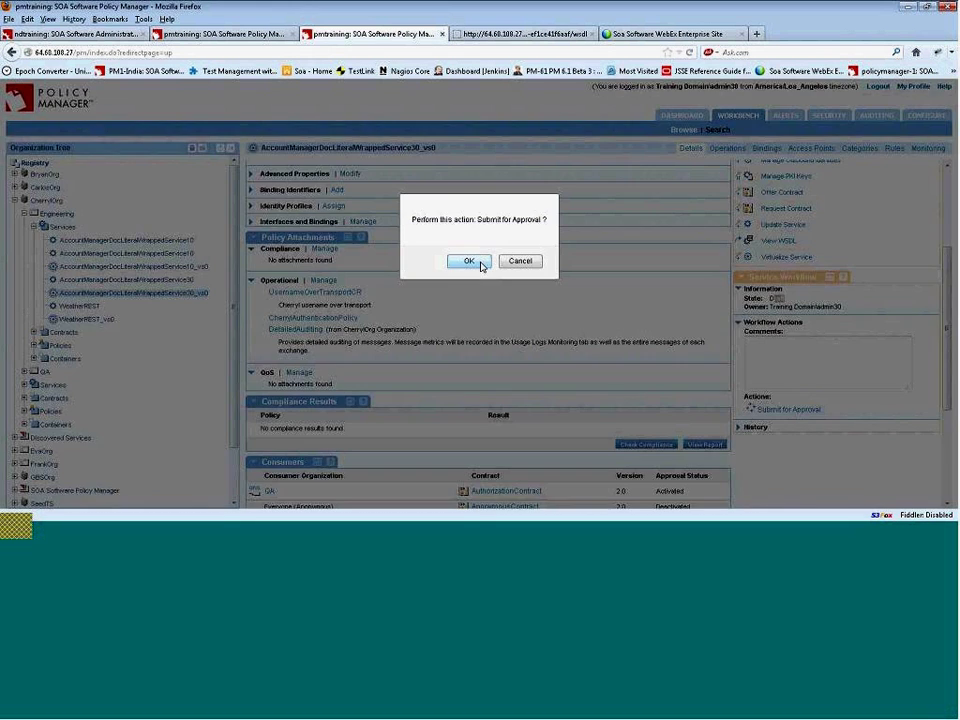
left_click(466, 261)
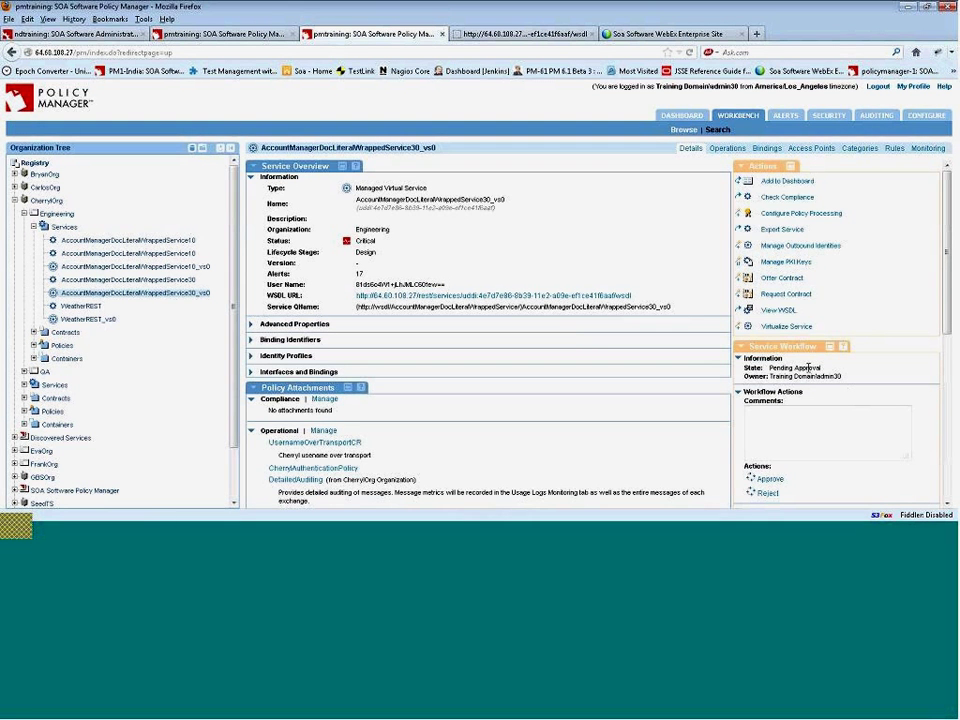
scroll(818, 373, "down", 1)
scroll(818, 373, "down", 3)
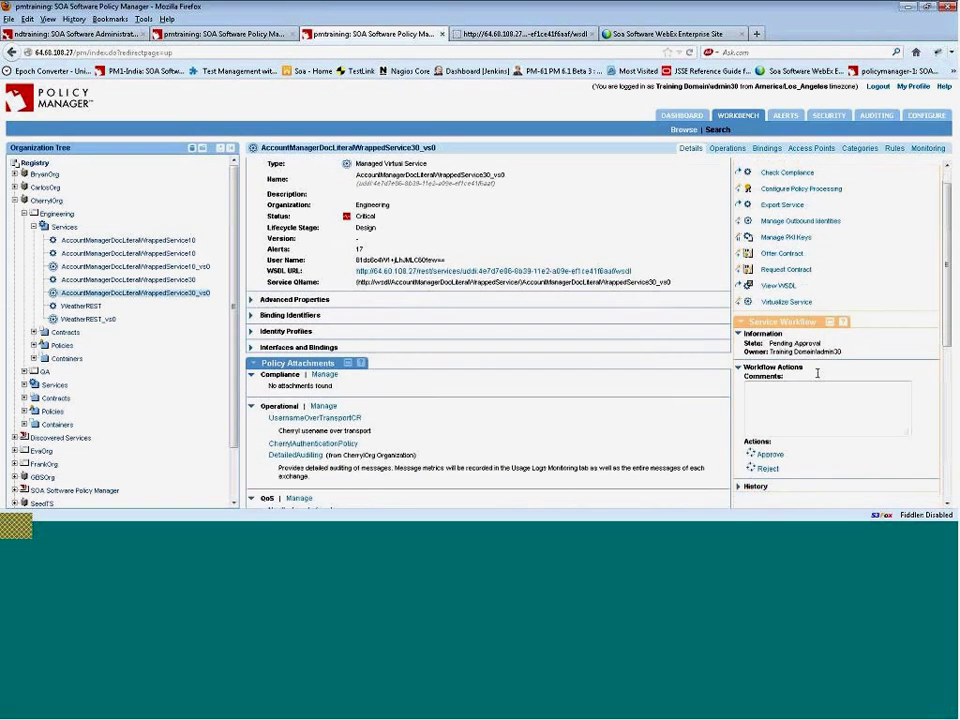
- Approve the pending virtual service so its workflow state becomes Approved
left_click(768, 431)
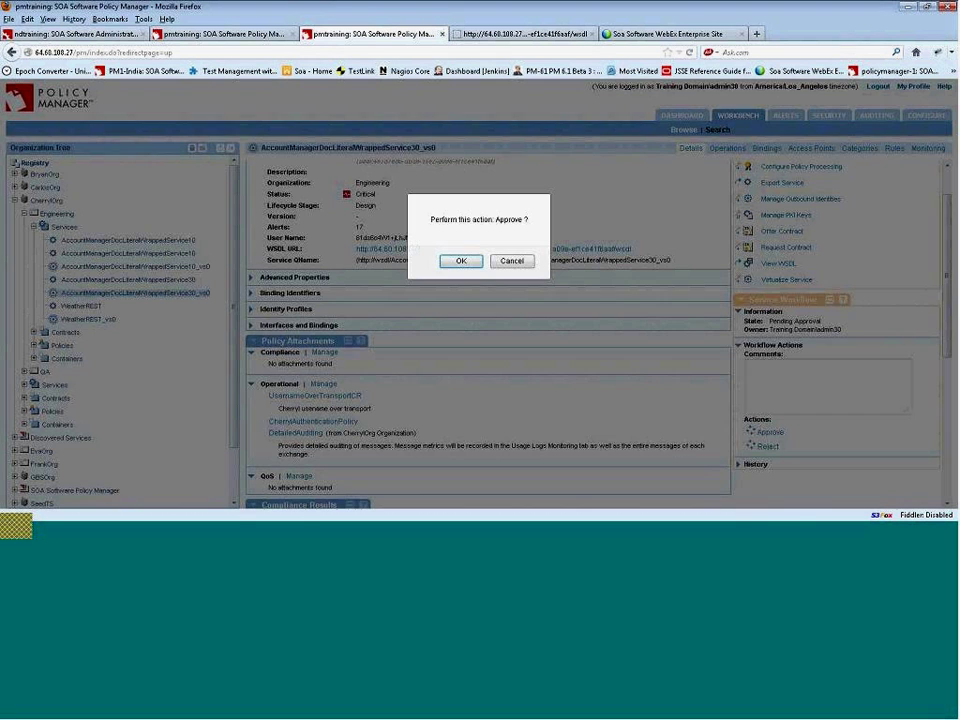
left_click(461, 260)
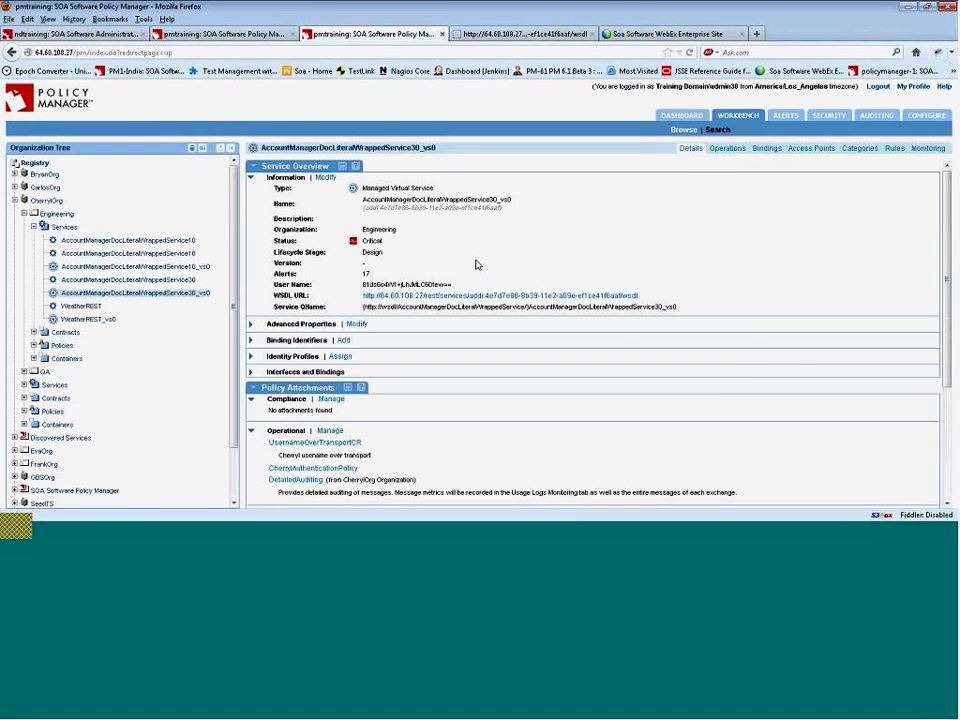
scroll(491, 265, "down", 3)
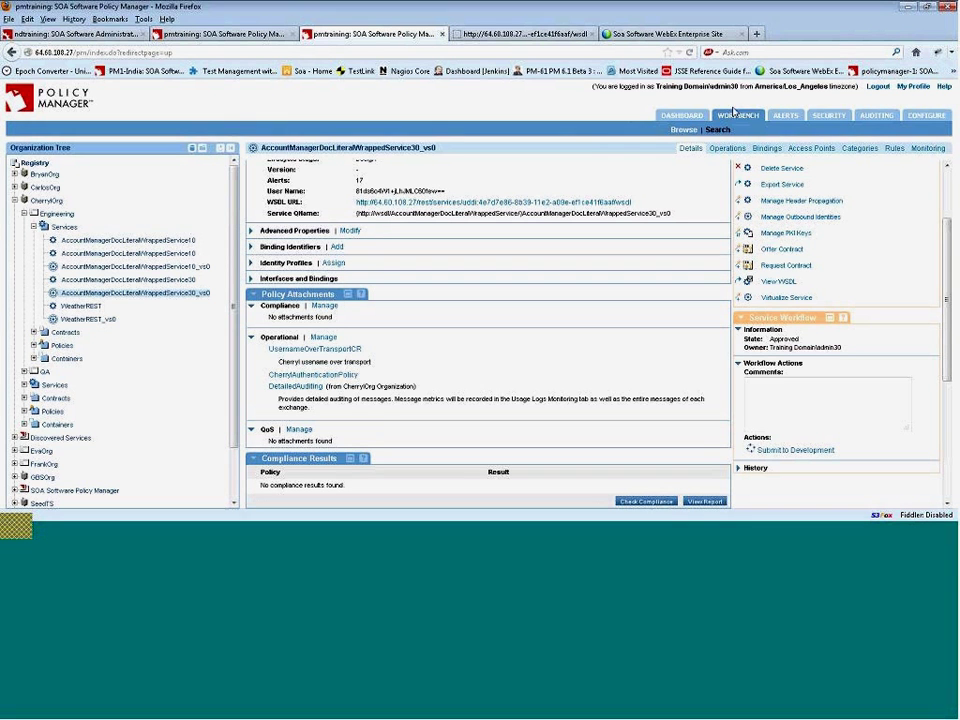
- Log out and sign in as the restricted user in the Local Domain, then expand CherryOrg
left_click(880, 88)
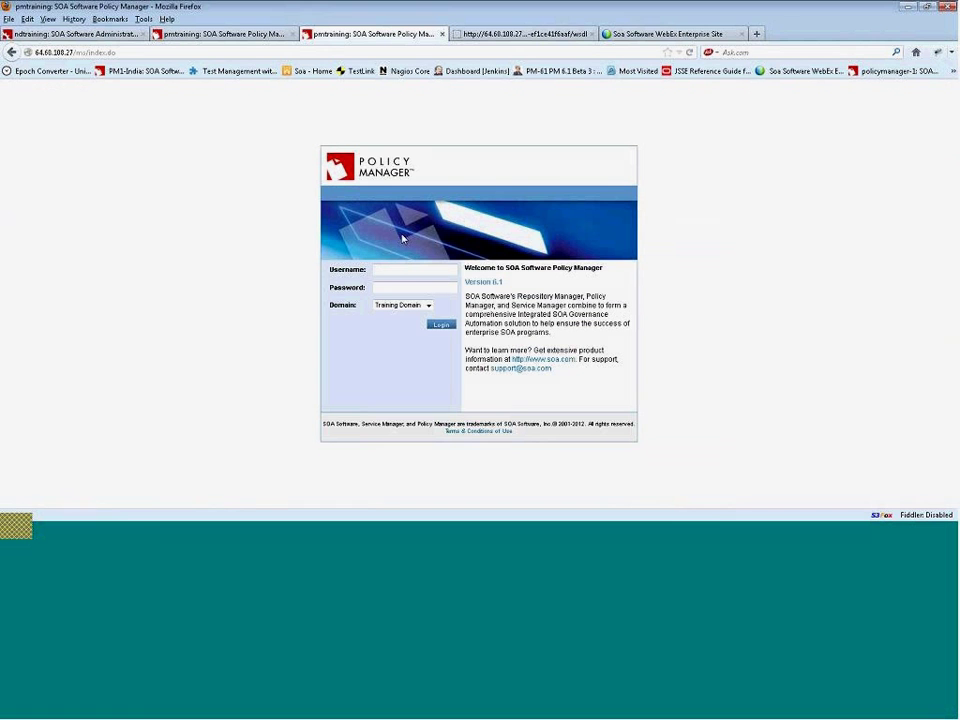
type("cherryl")
key("Tab")
type("********")
left_click(412, 306)
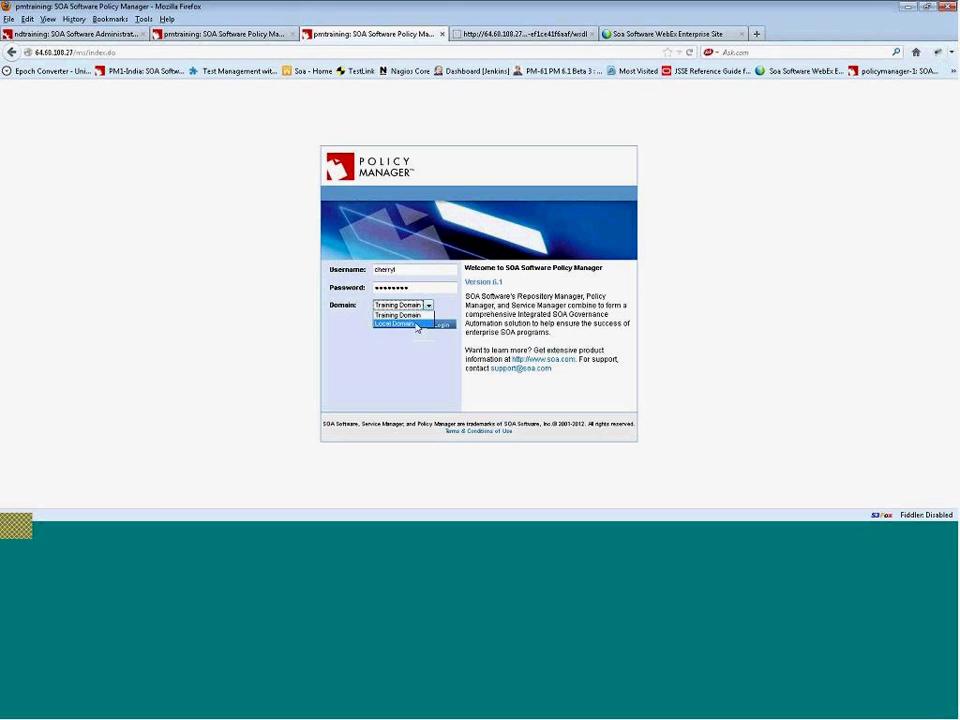
left_click(416, 324)
left_click(440, 325)
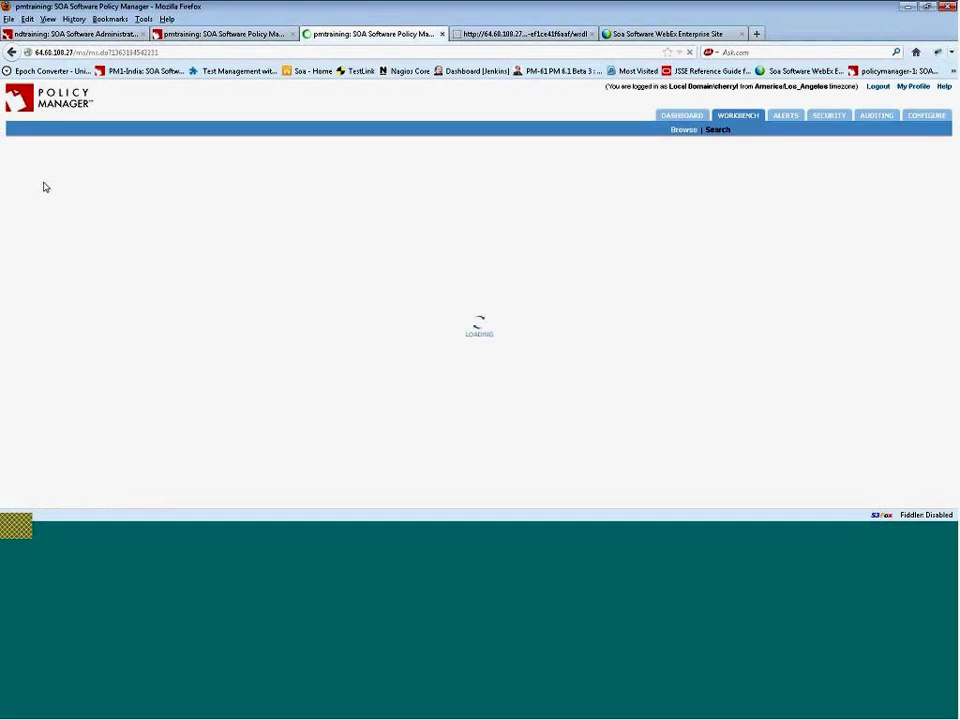
left_click(15, 175)
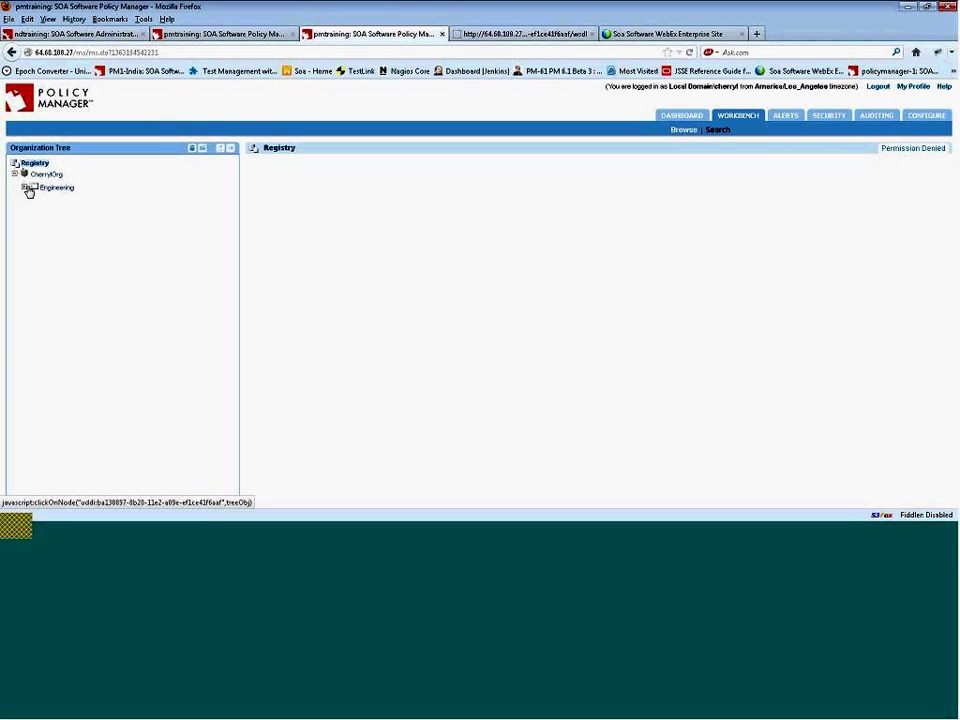
- Expand Engineering > Services to reveal AccountManagerDocLiteralWrappedService30_vs0 beside the original service
left_click(24, 187)
left_click(33, 200)
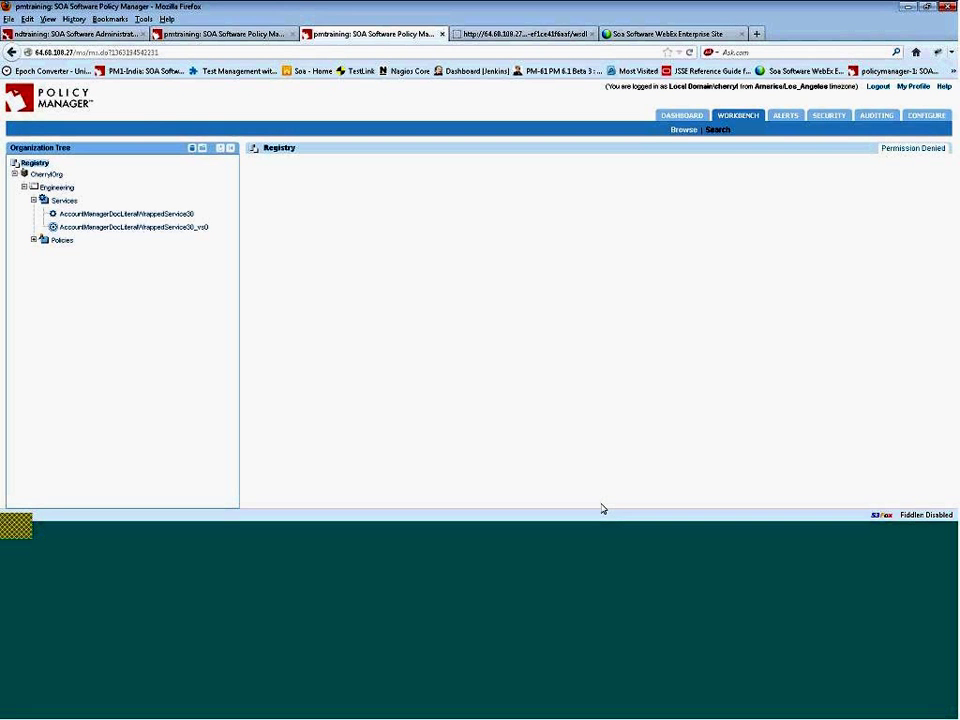
- Log out and sign back in as the training administrator, correcting the mistyped username
left_click(878, 87)
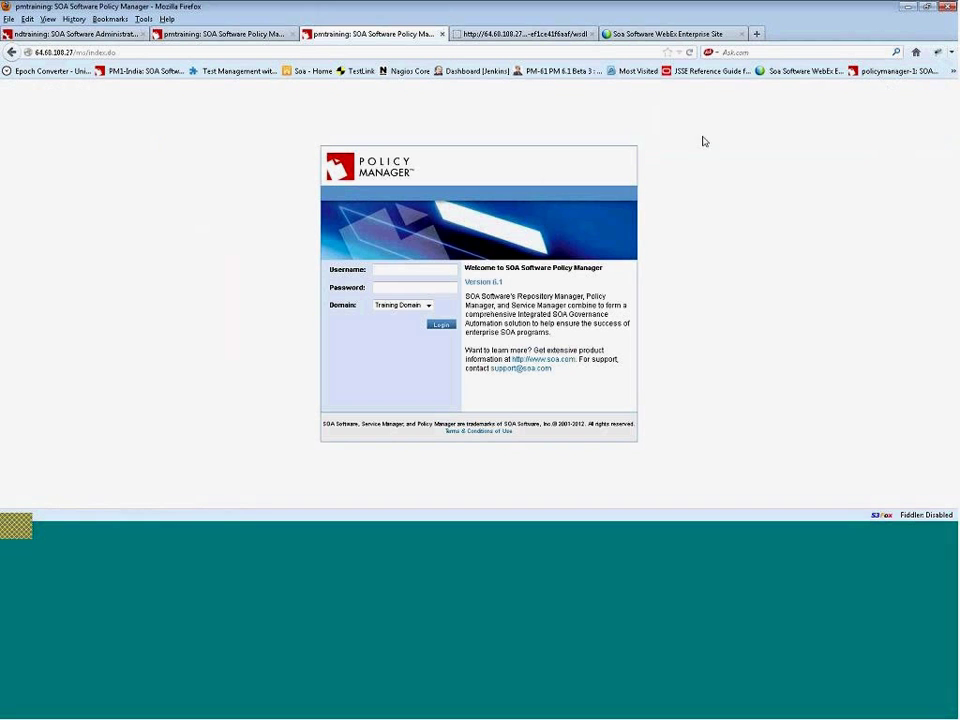
type("administrator")
key("Tab")
type("passw")
key("shift+Tab")
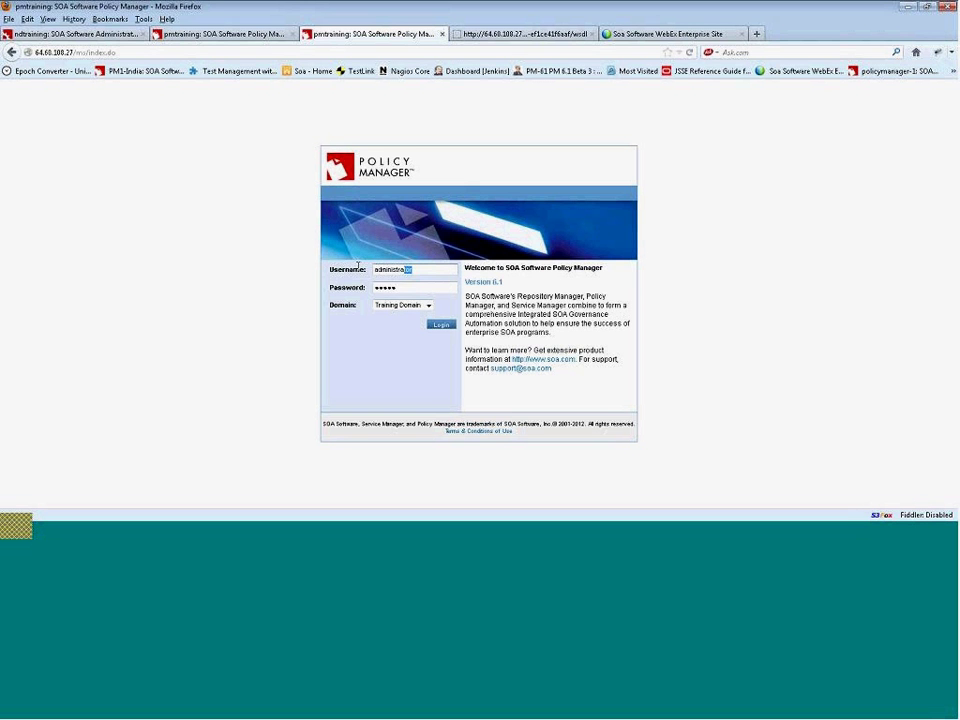
type("admin30")
key("Tab")
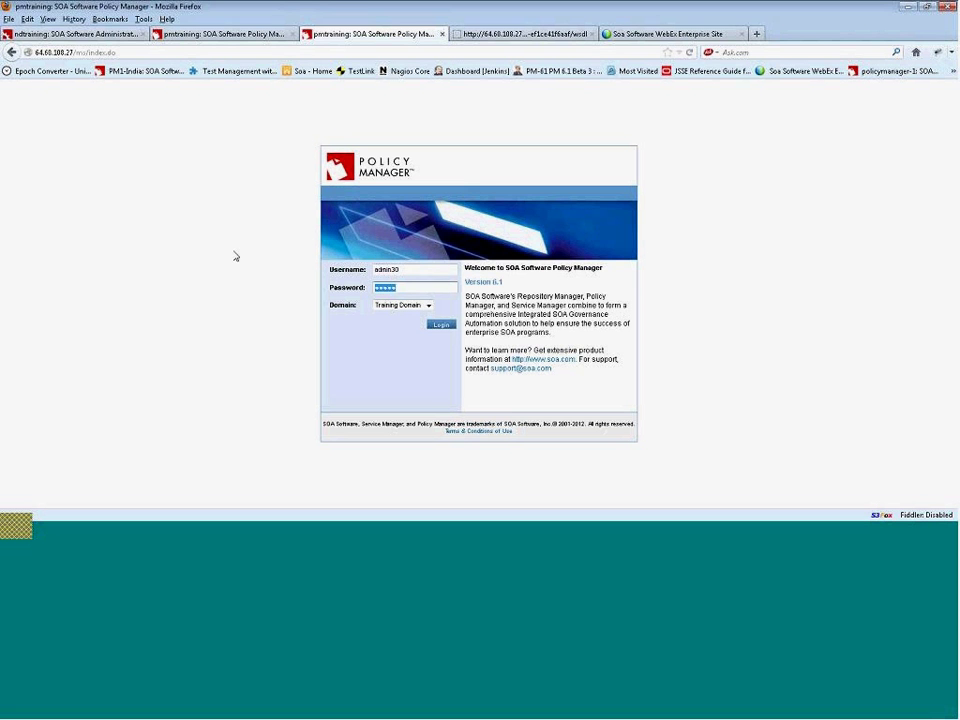
type("password")
key("Return")
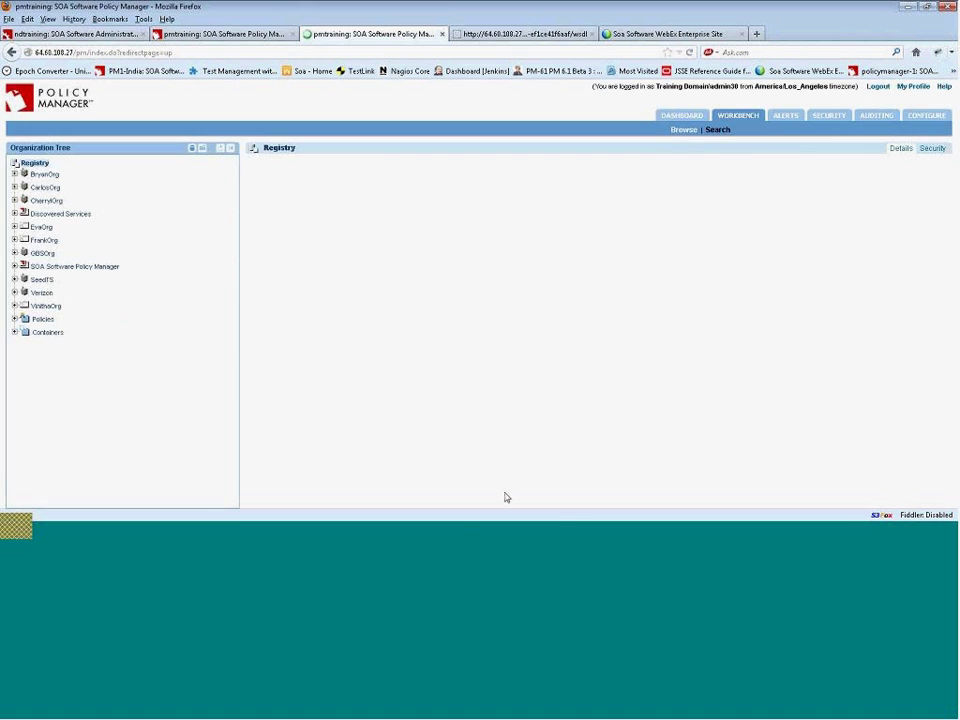
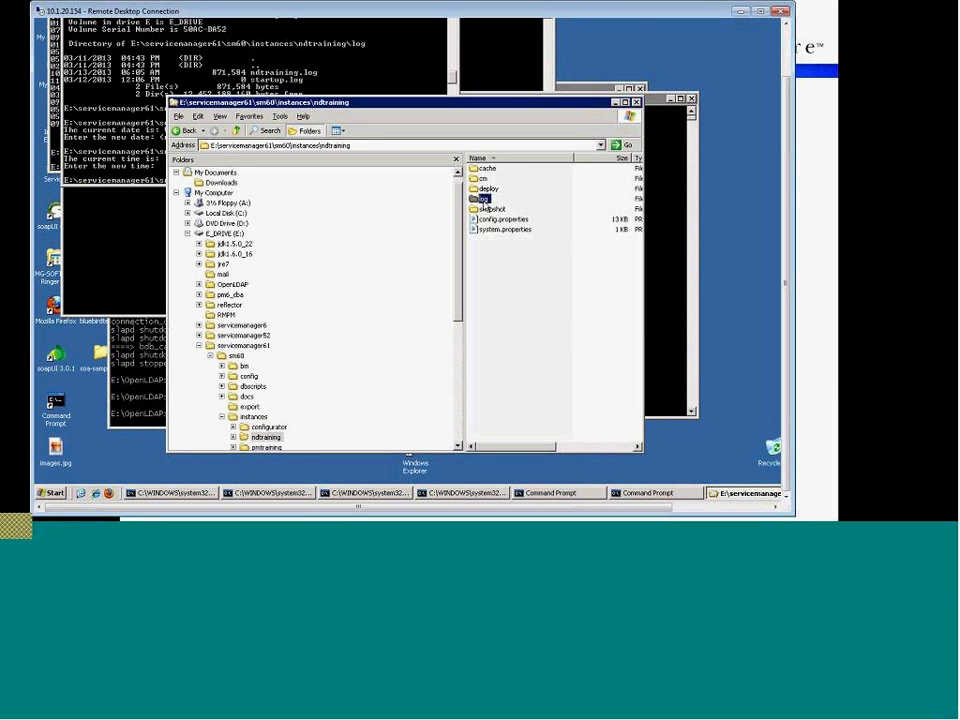
- Open ndtraining.log from the ndtraining instance's log folder in Notepad
double_click(484, 200)
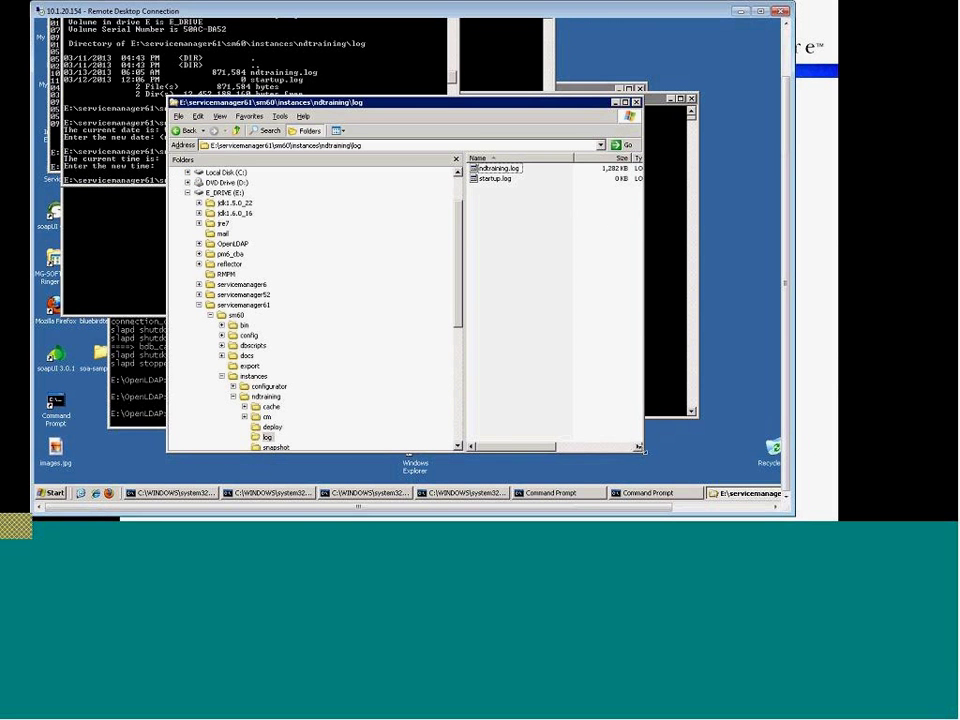
right_click(491, 170)
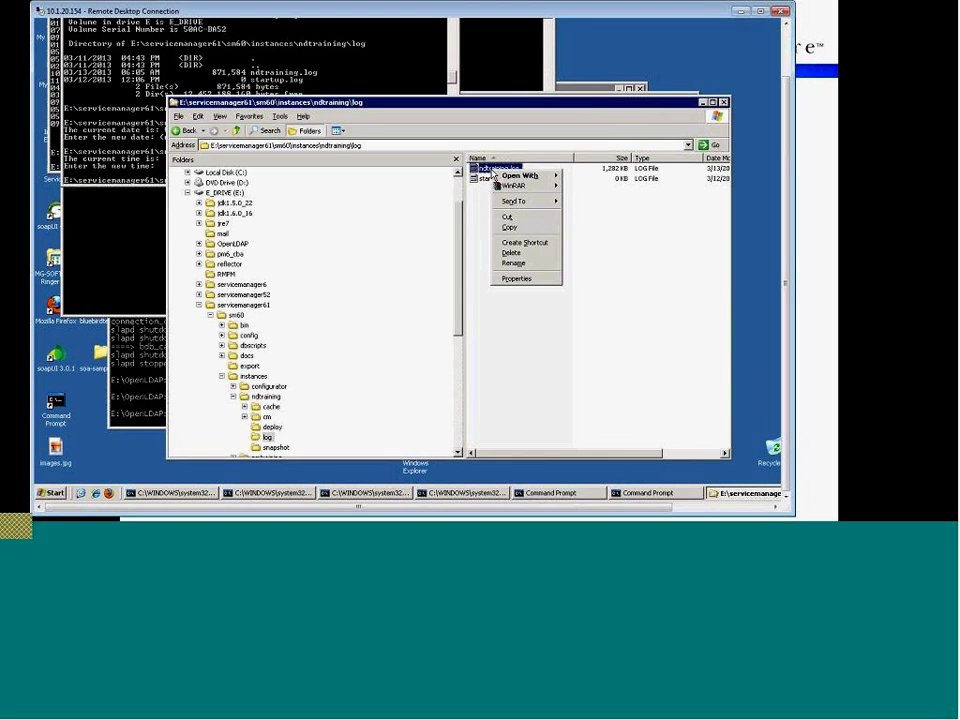
mouse_move(518, 201)
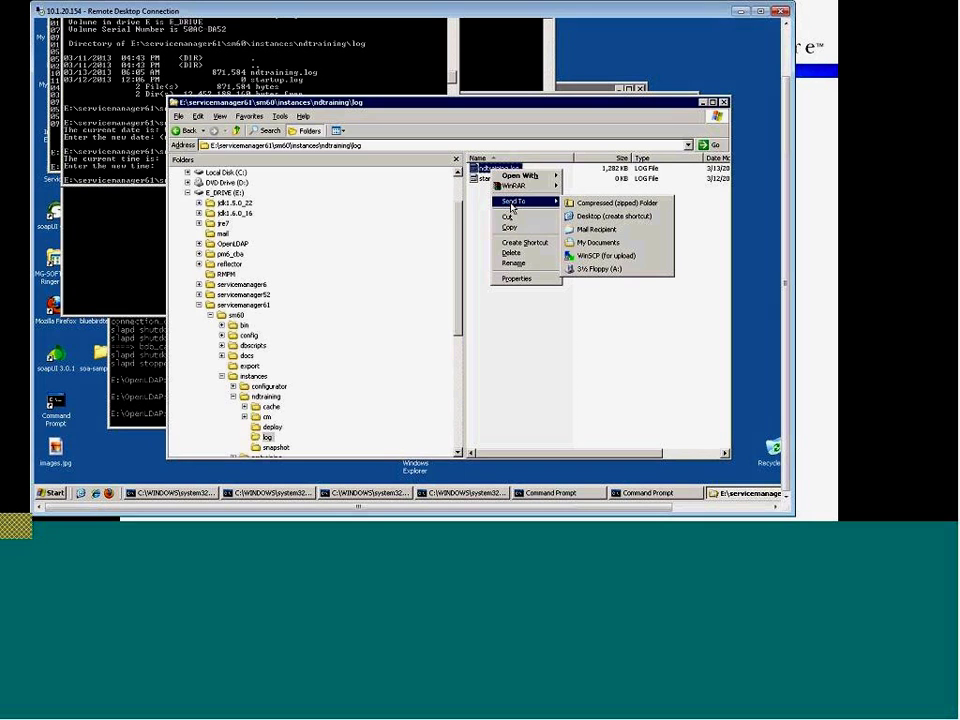
mouse_move(535, 176)
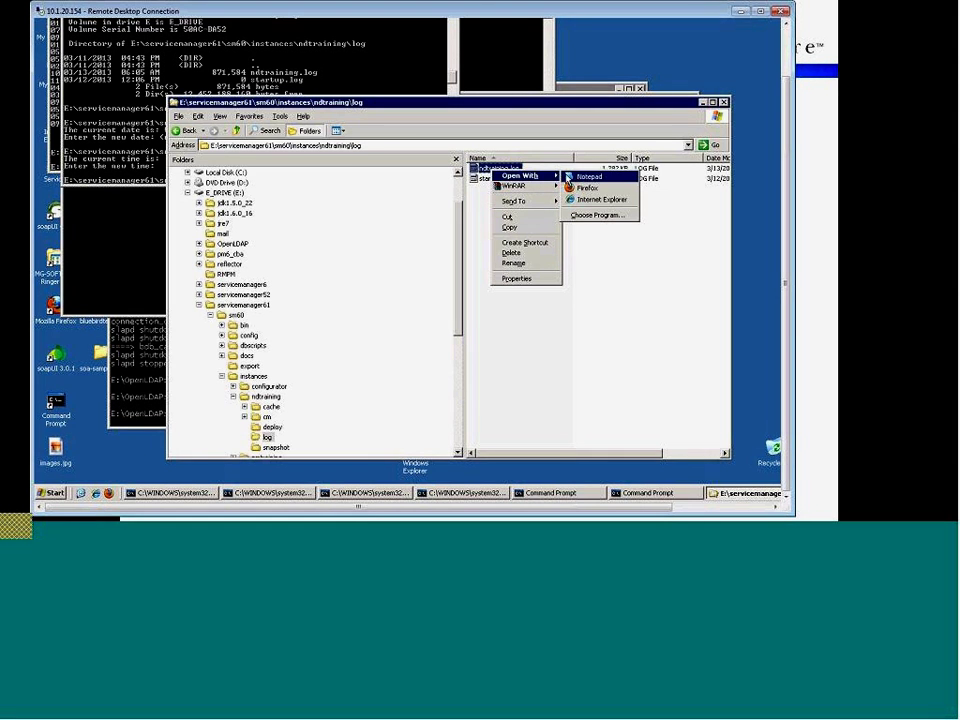
left_click(580, 177)
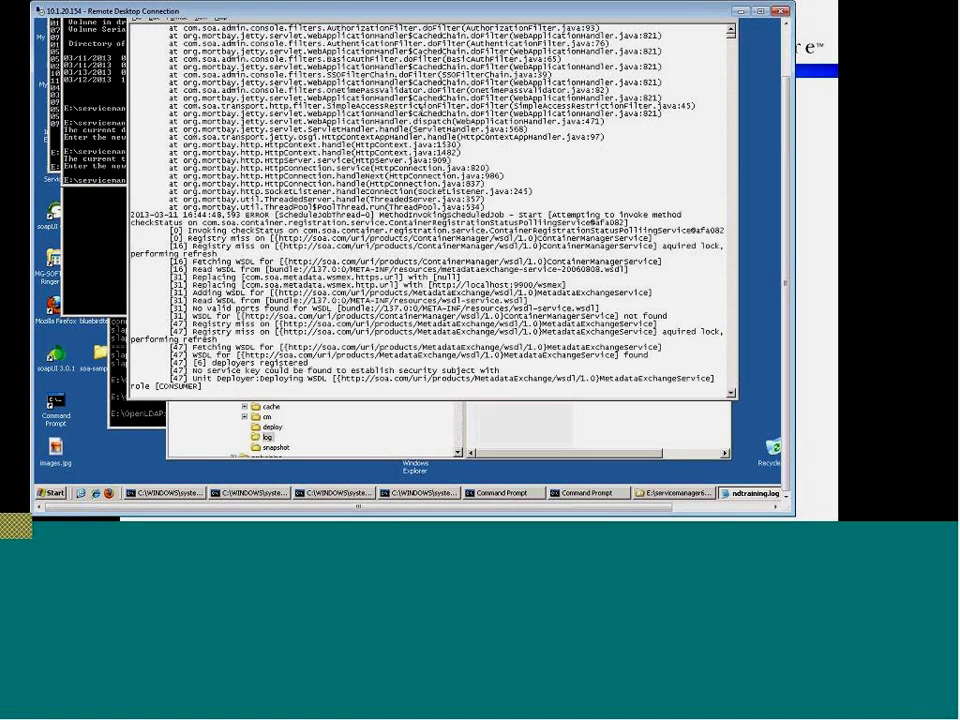
scroll(430, 210, "down", 7)
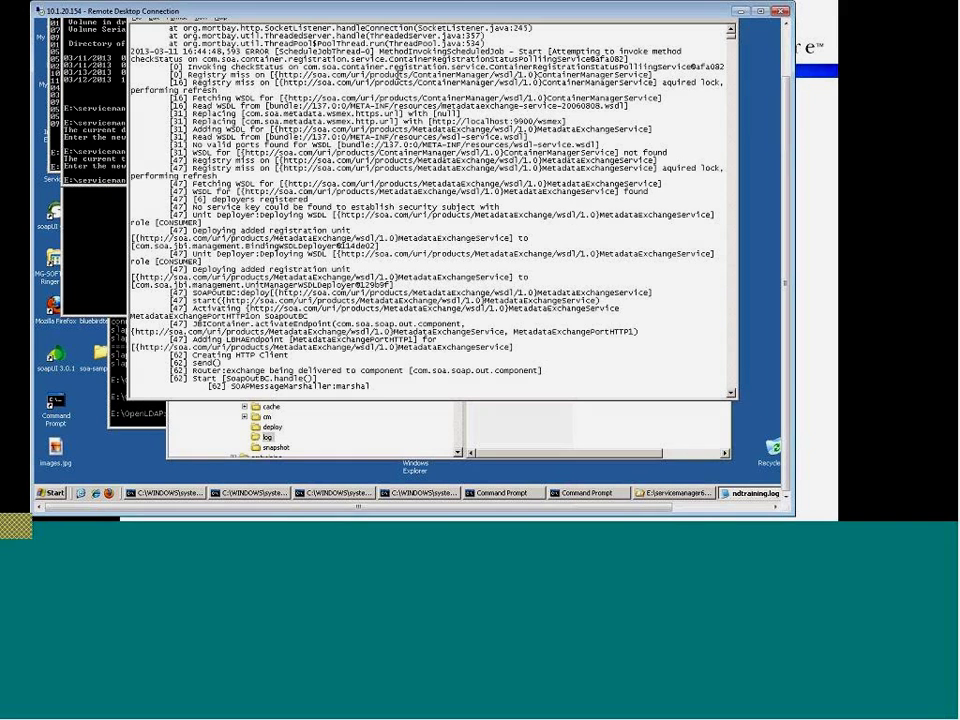
scroll(430, 210, "down", 10)
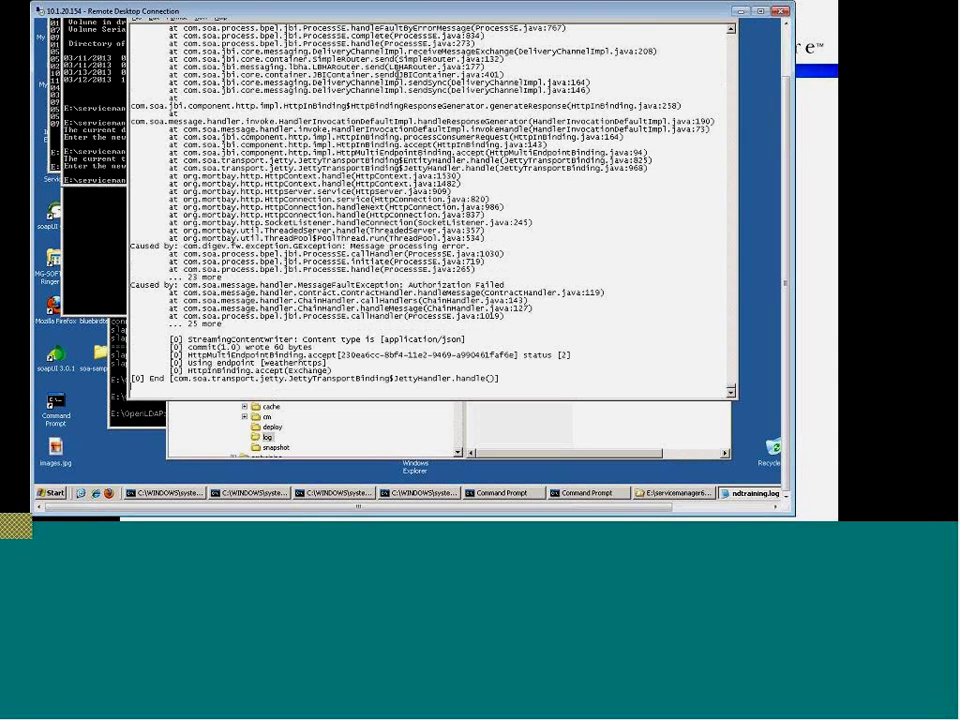
scroll(430, 210, "up", 5)
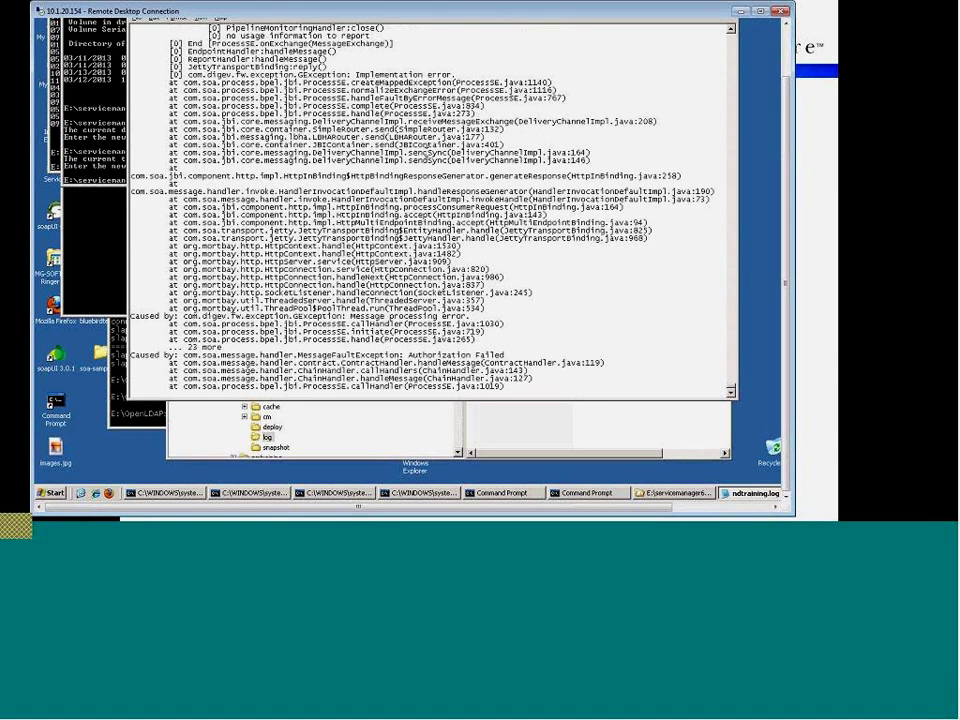
scroll(465, 171, "up", 3)
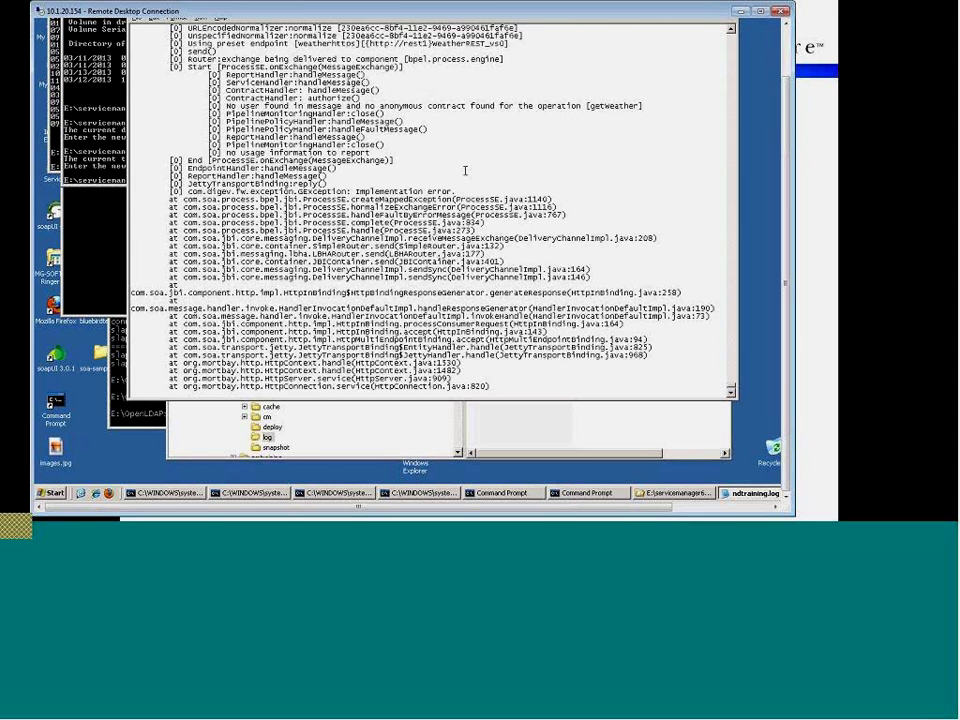
scroll(465, 171, "up", 5)
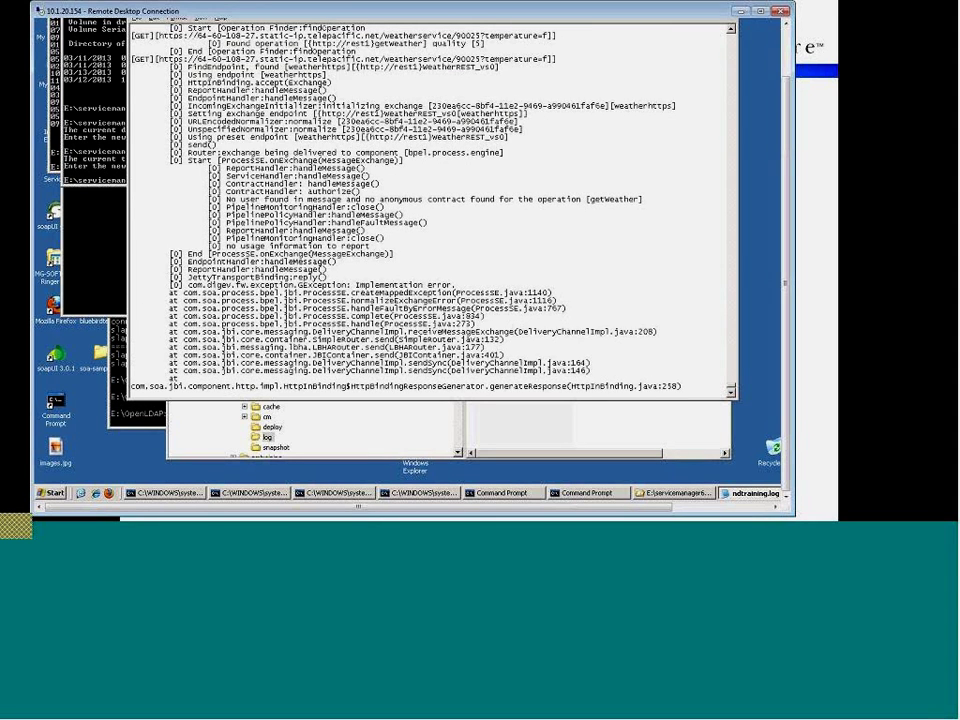
scroll(465, 171, "up", 1)
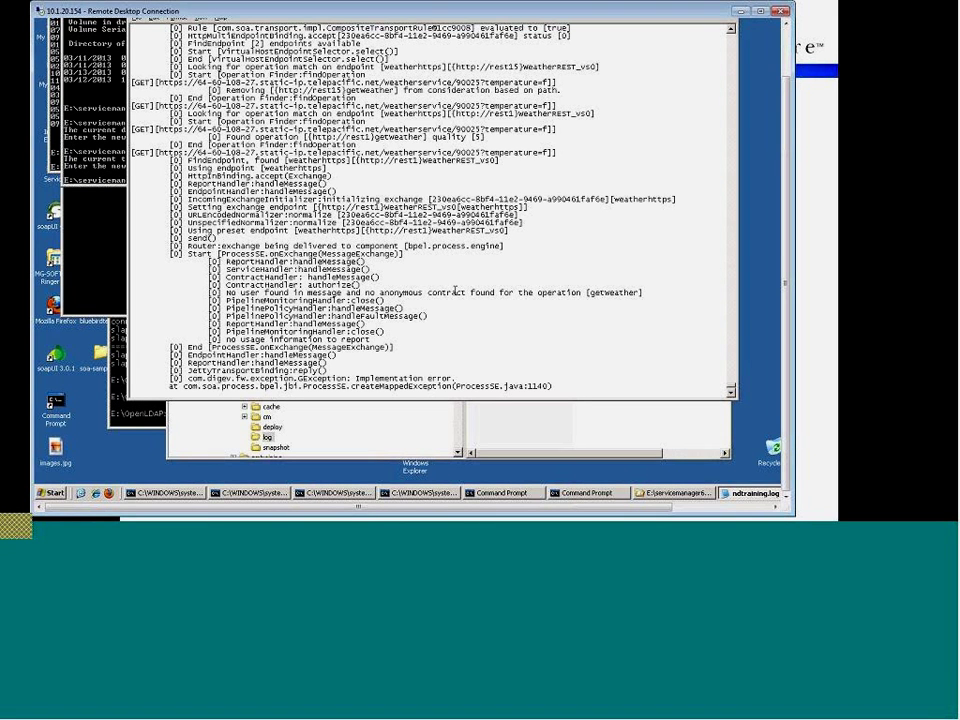
scroll(578, 300, "up", 1)
scroll(578, 300, "up", 1)
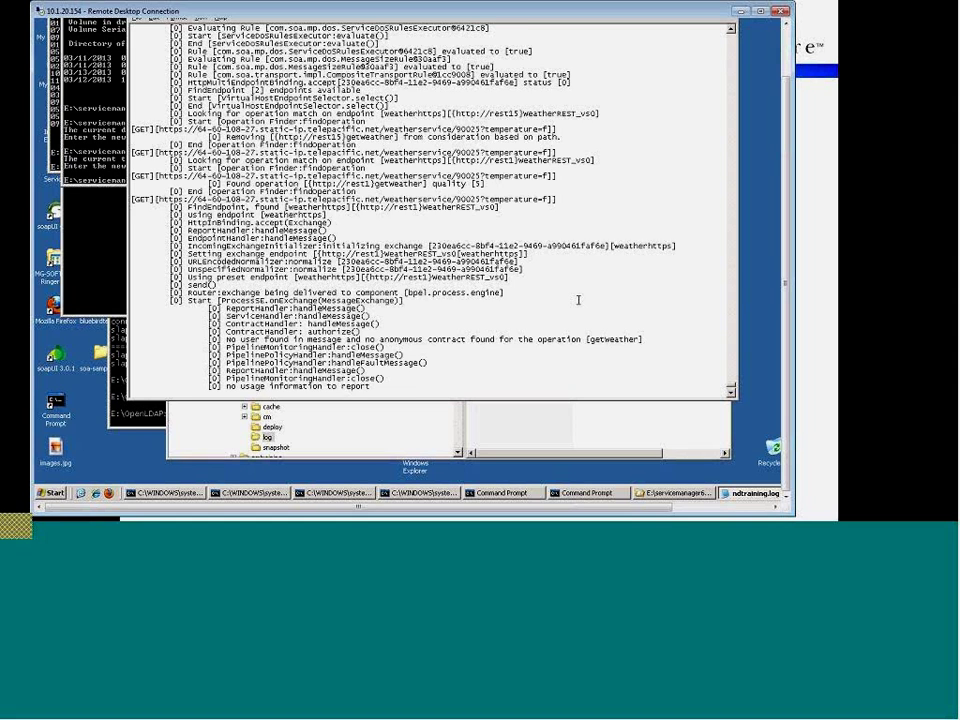
scroll(578, 300, "up", 2)
scroll(578, 300, "down", 2)
scroll(578, 300, "down", 2)
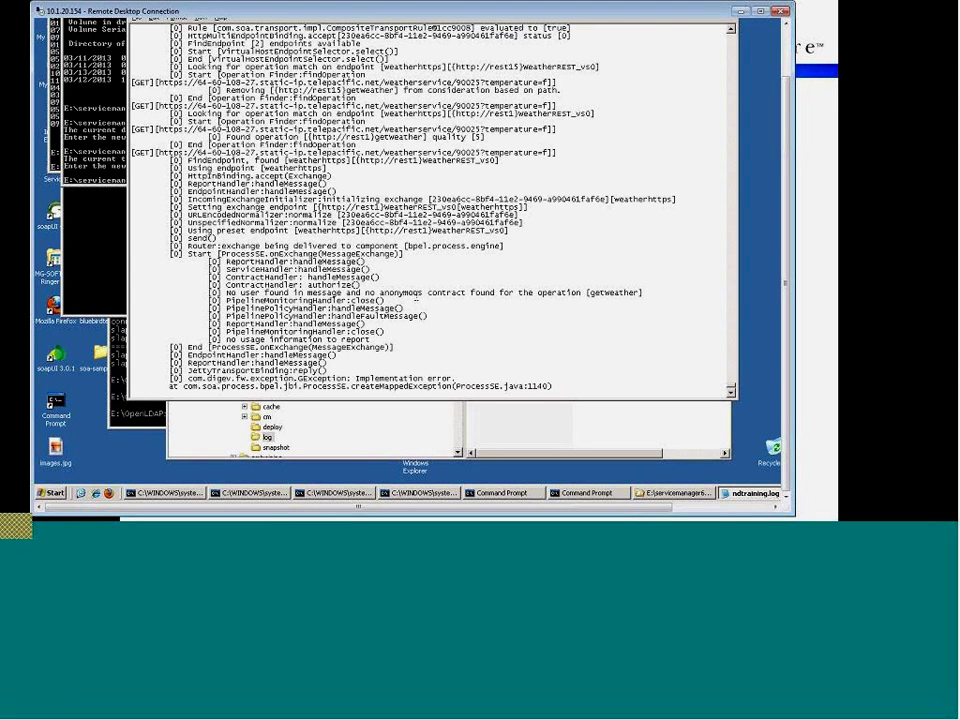
scroll(448, 299, "up", 1)
scroll(448, 299, "up", 6)
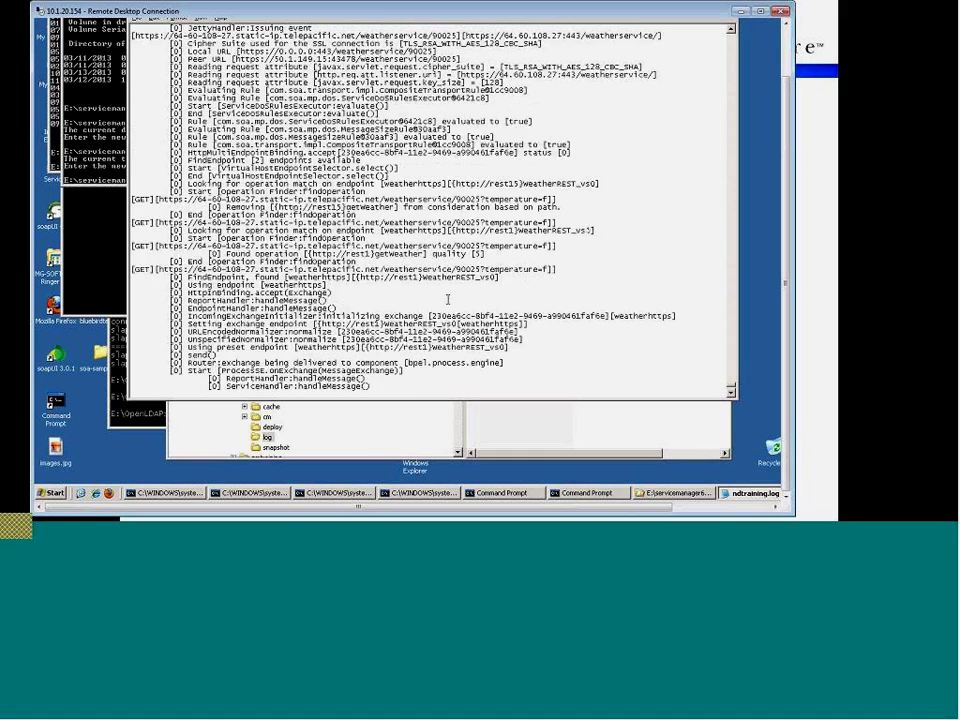
scroll(448, 299, "up", 10)
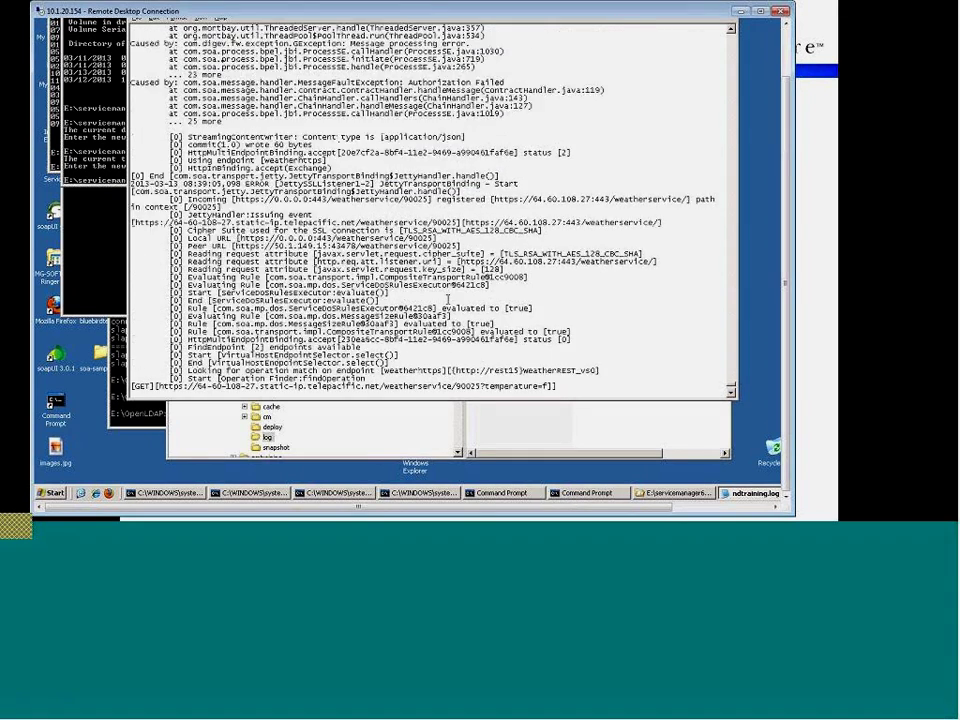
scroll(463, 300, "up", 3)
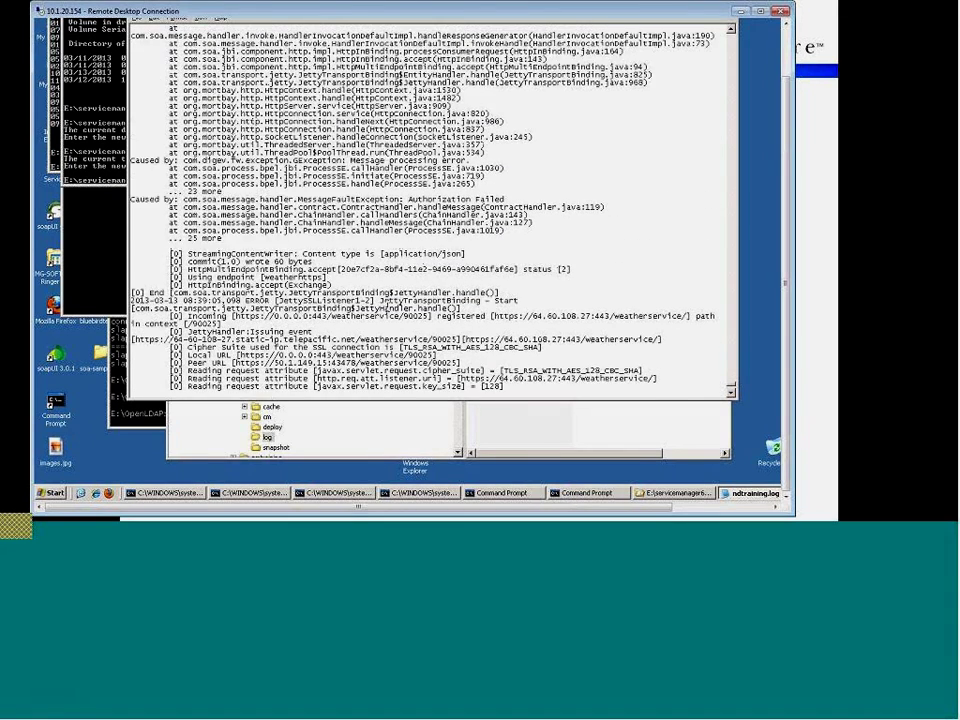
scroll(405, 309, "up", 2)
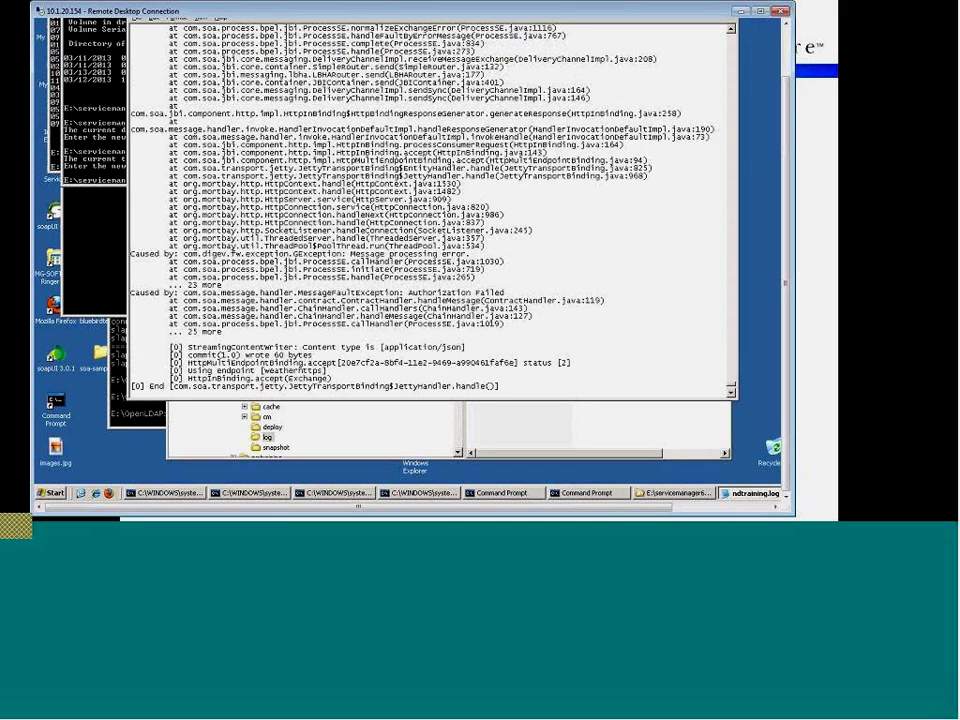
scroll(474, 302, "up", 4)
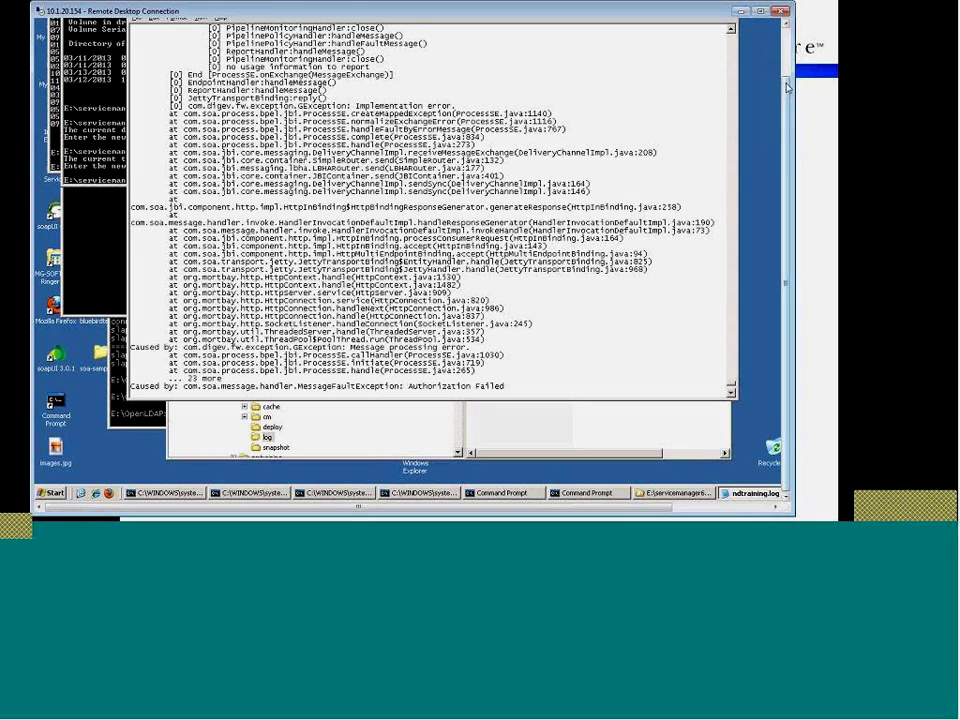
left_click_drag(785, 83, 783, 27)
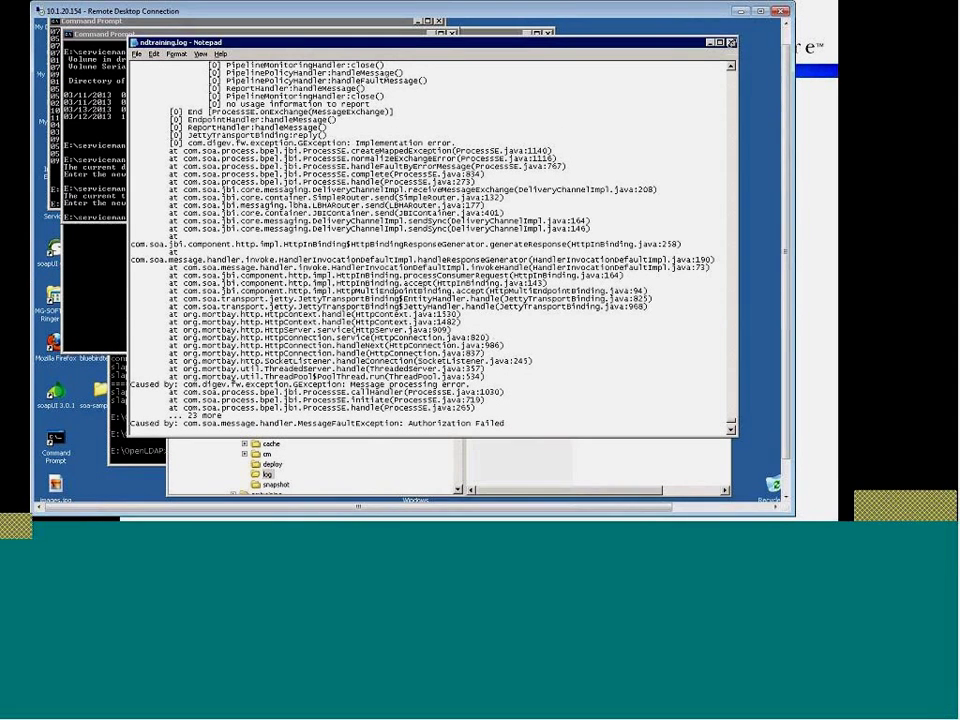
- Close the log file, minimize Remote Desktop, and switch to the Firefox Policy Manager window
left_click(731, 43)
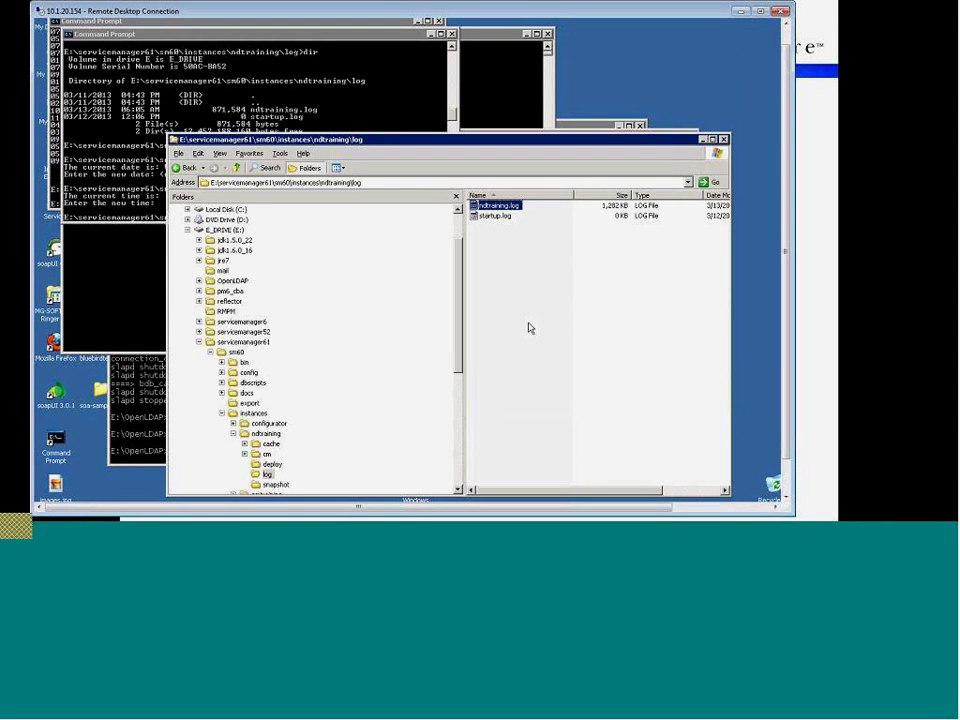
left_click(598, 534)
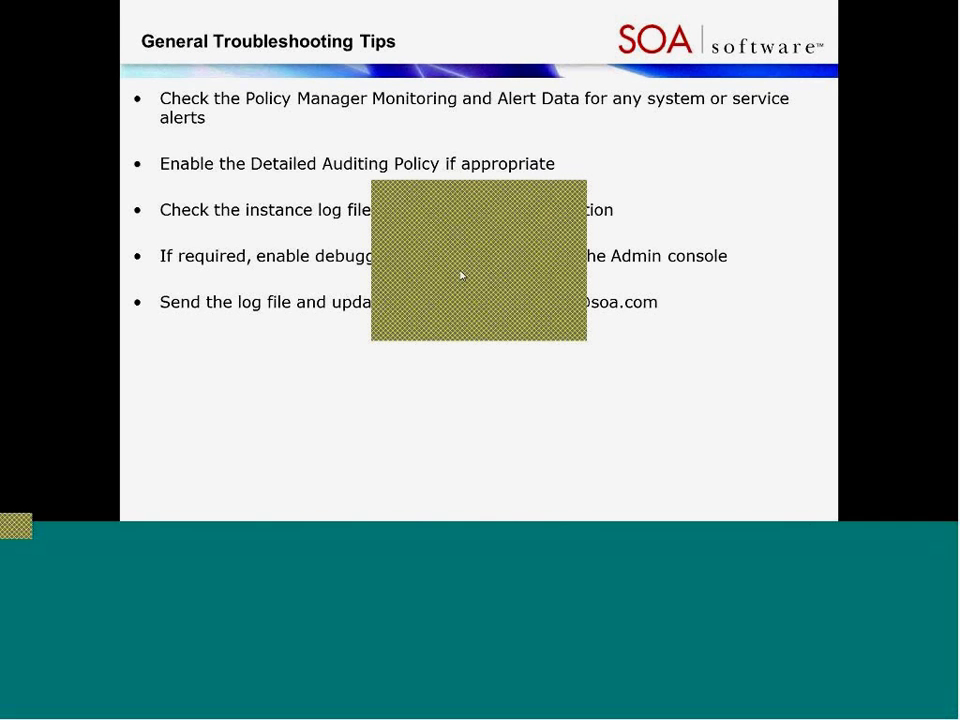
key("alt+Tab")
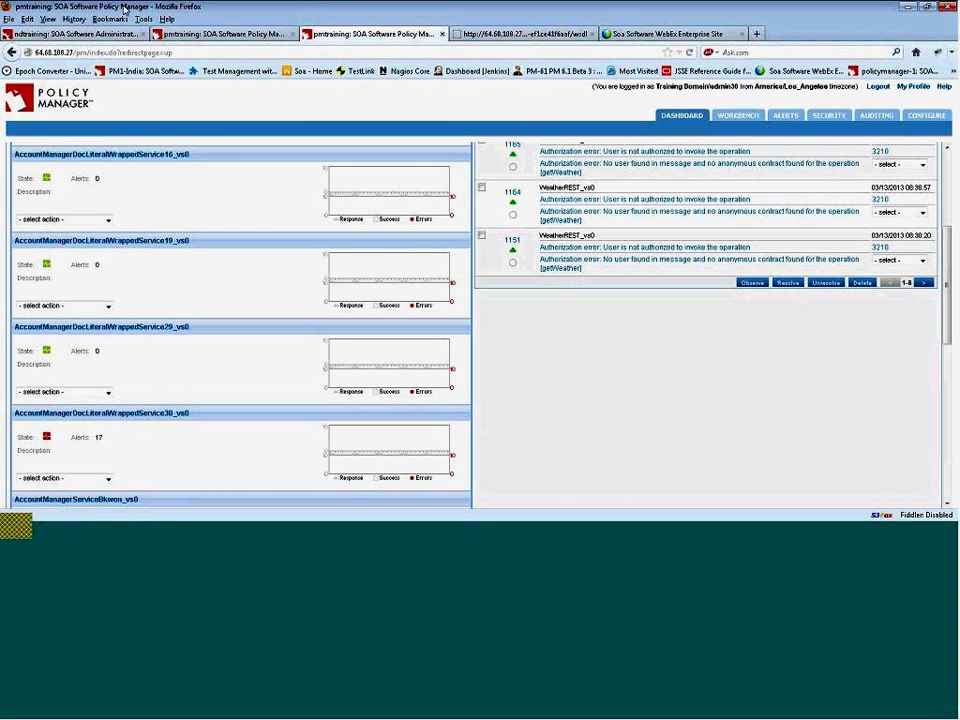
- Reload the Administration Console tab and log in with the administrator account credentials
left_click(44, 37)
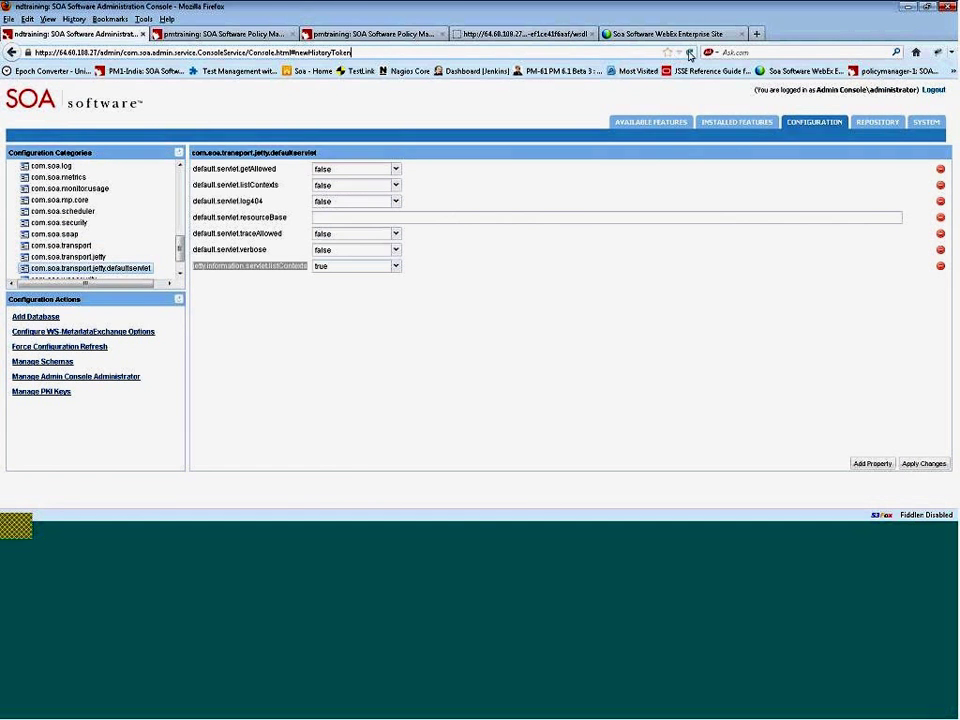
key("F5")
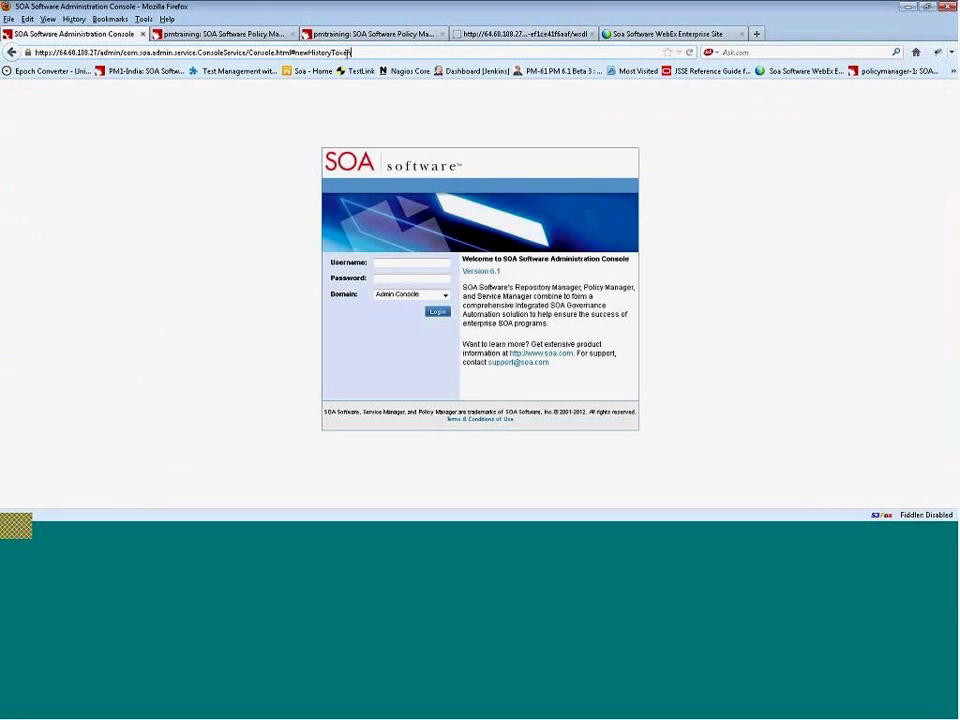
left_click(429, 264)
type("adm")
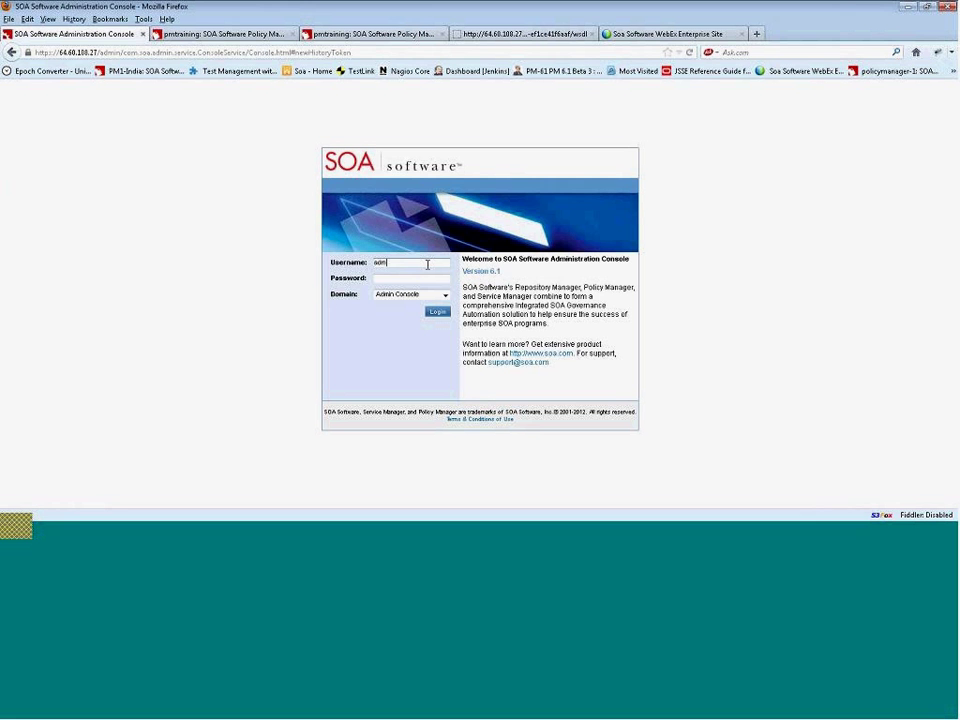
type("inistrator")
key("Tab")
type("password")
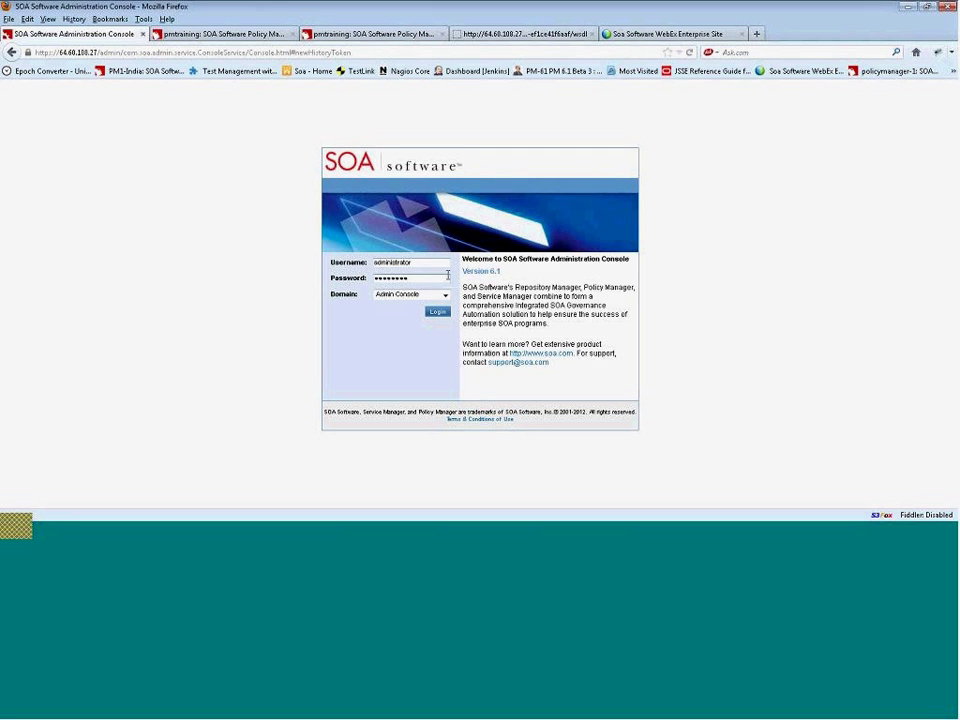
left_click(437, 311)
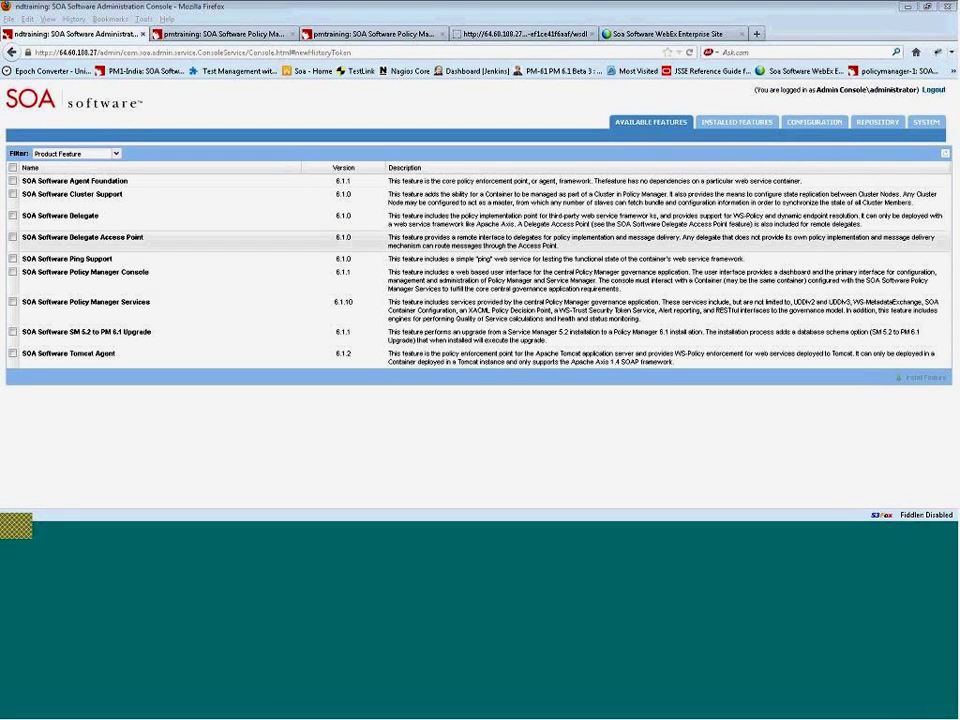
- Change log4j.category.com.soa in com.soa.log from ERROR to TRACE and apply the change
left_click(826, 123)
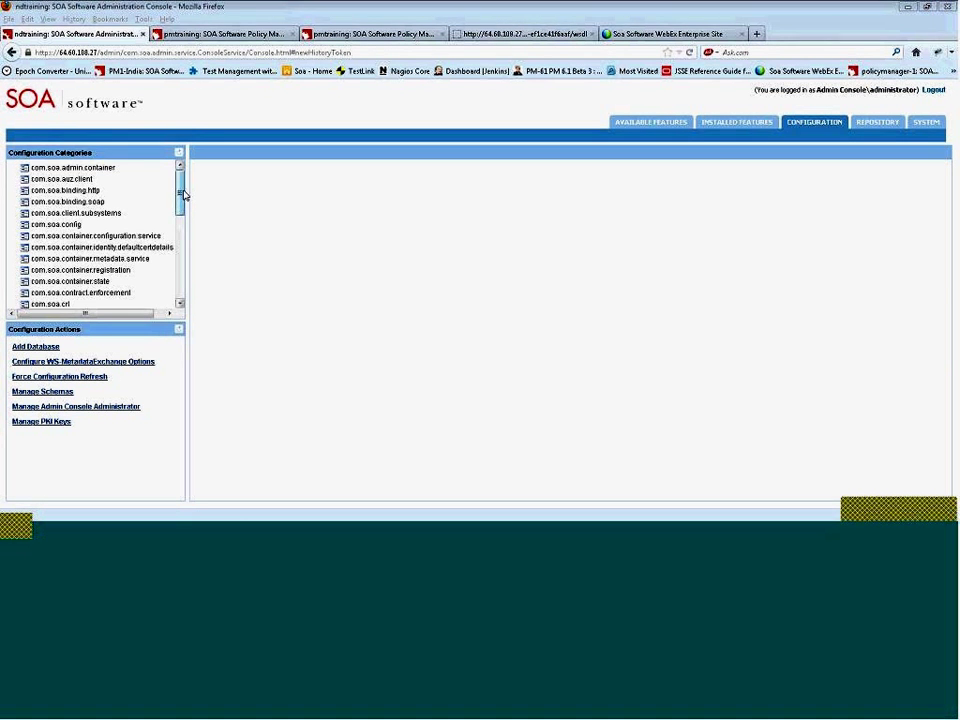
left_click_drag(182, 194, 181, 225)
left_click(55, 267)
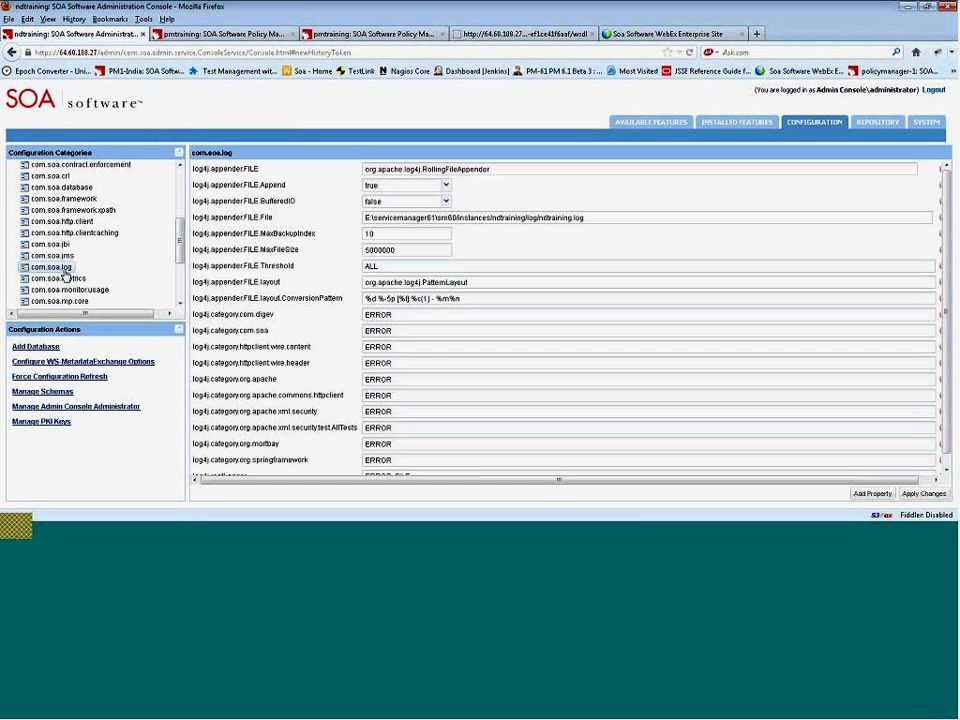
scroll(431, 347, "down", 1)
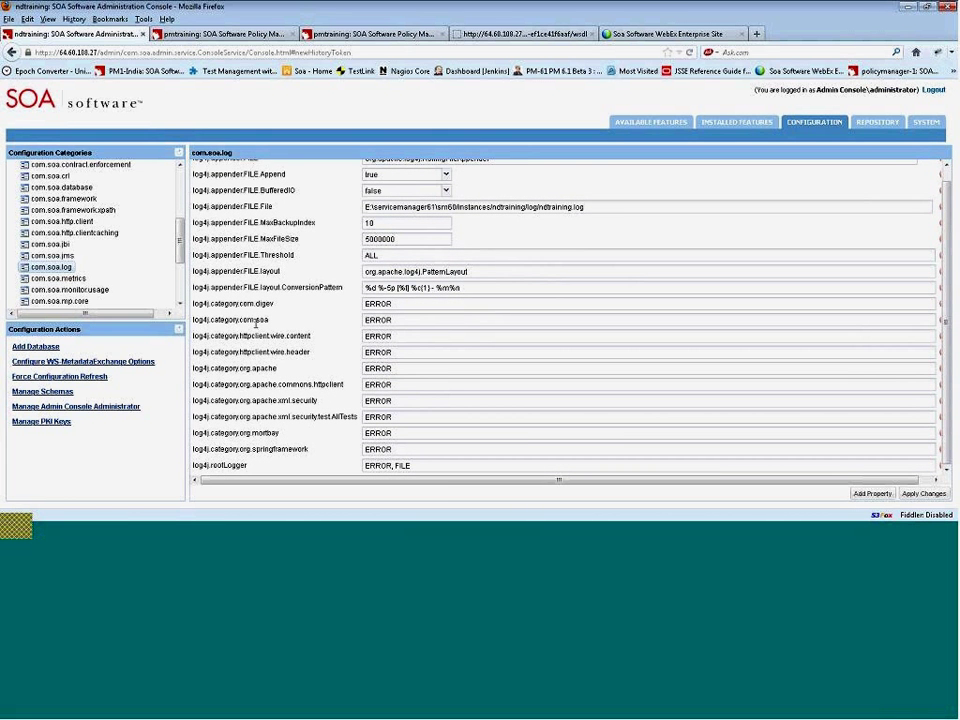
left_click_drag(401, 323, 324, 316)
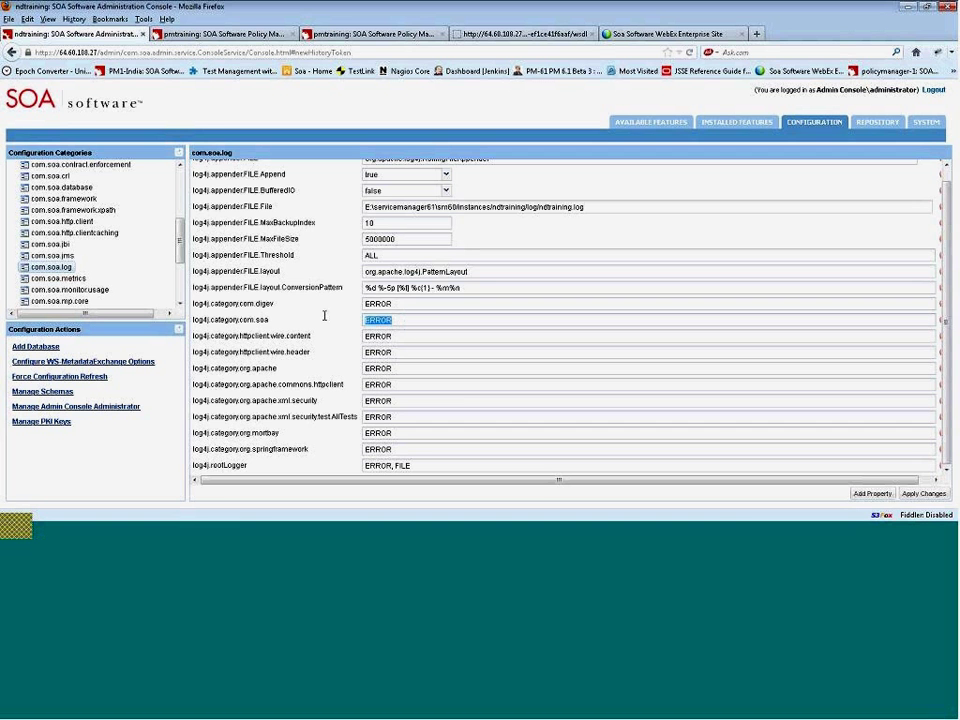
type("TRACE")
left_click_drag(234, 320, 272, 325)
left_click(277, 324)
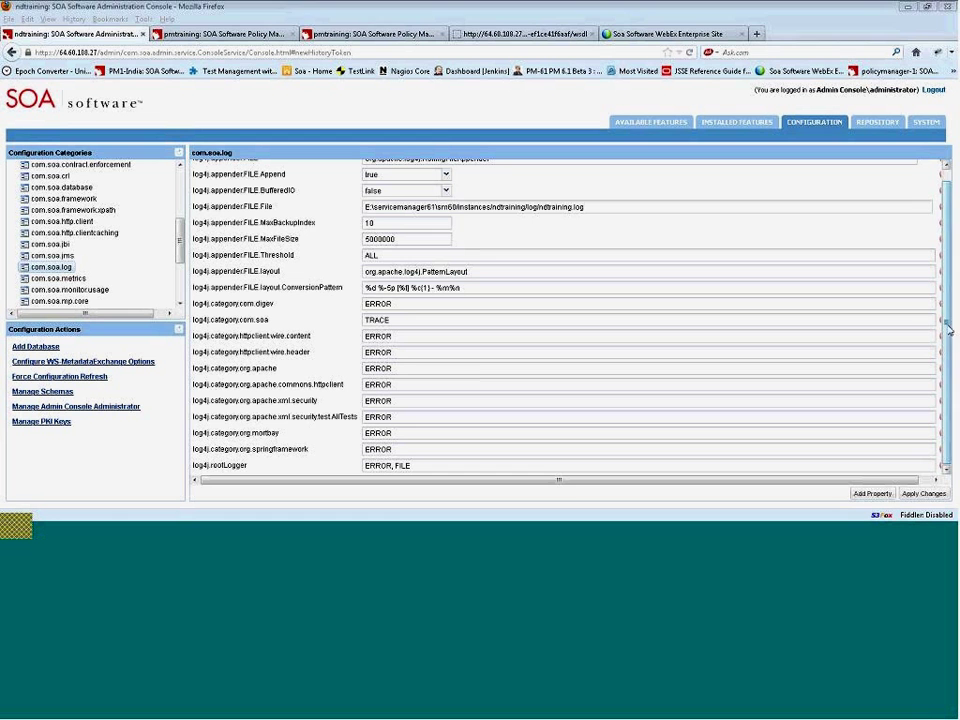
left_click_drag(948, 328, 949, 371)
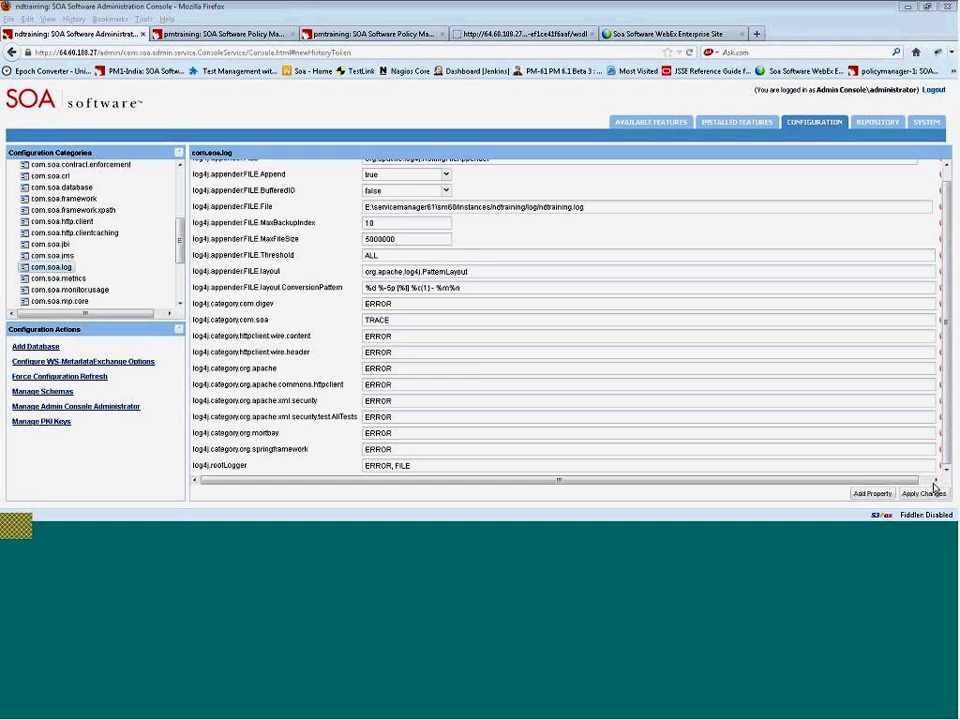
left_click(926, 497)
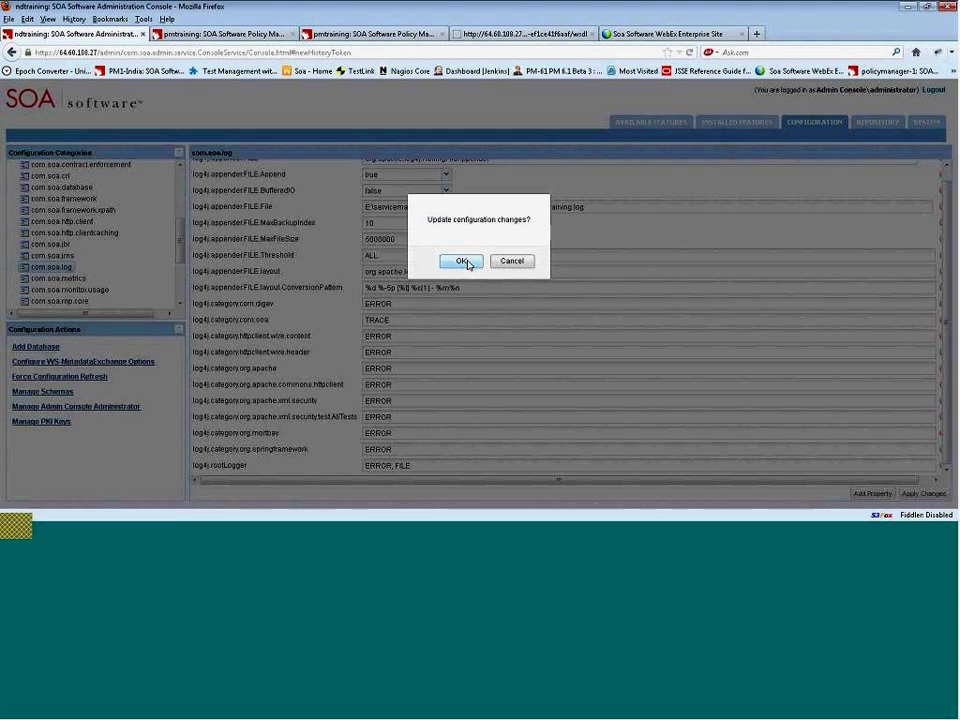
left_click(450, 259)
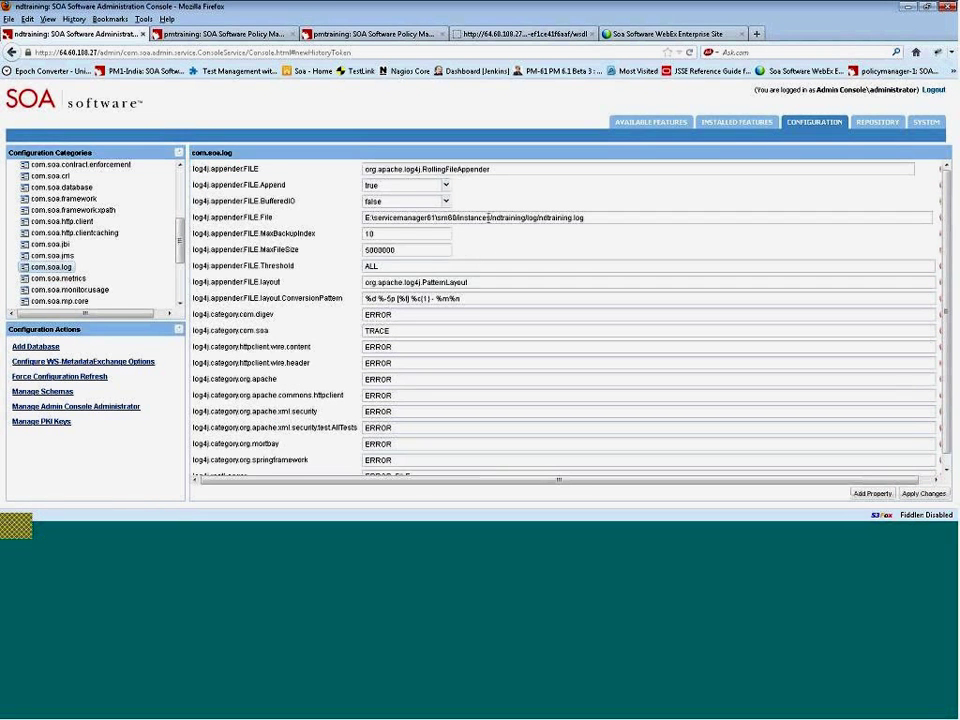
key("alt+Tab")
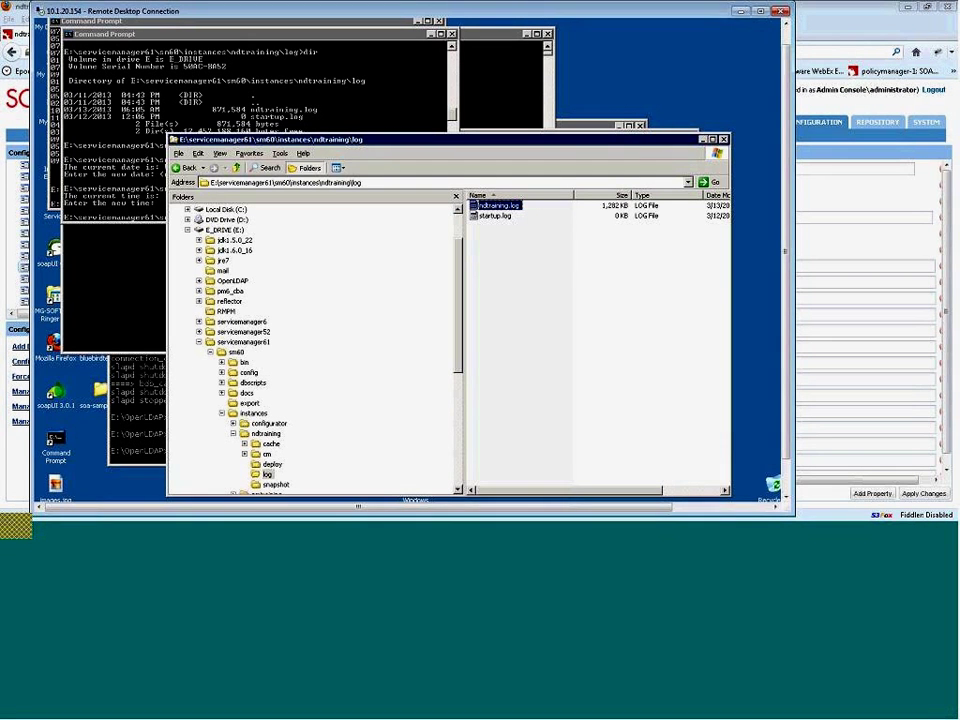
double_click(500, 207)
left_click(352, 296)
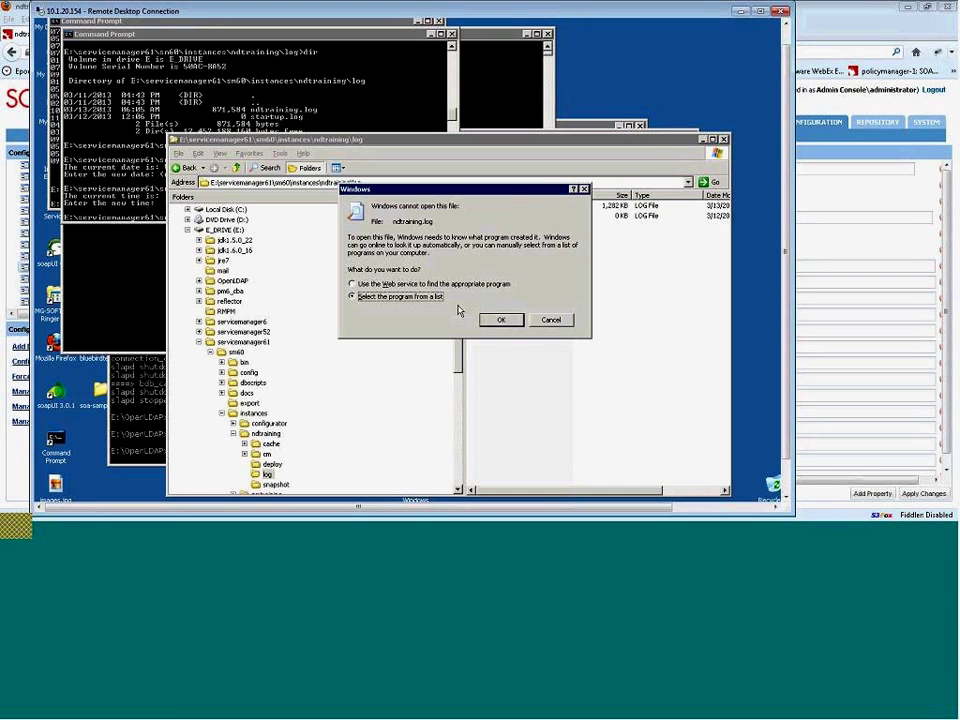
left_click(500, 320)
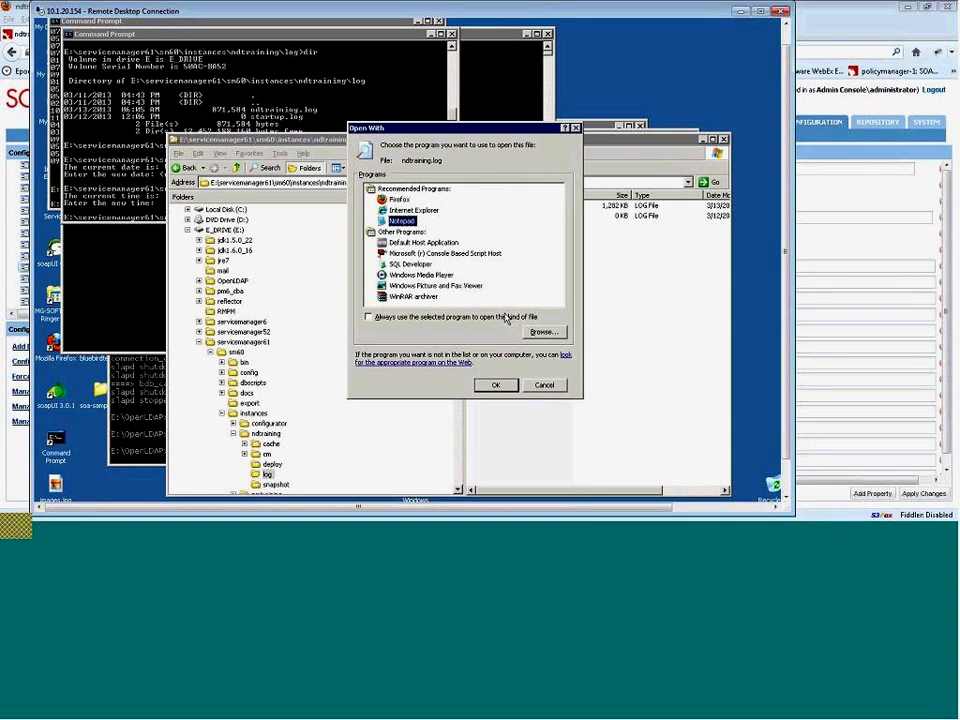
left_click(498, 386)
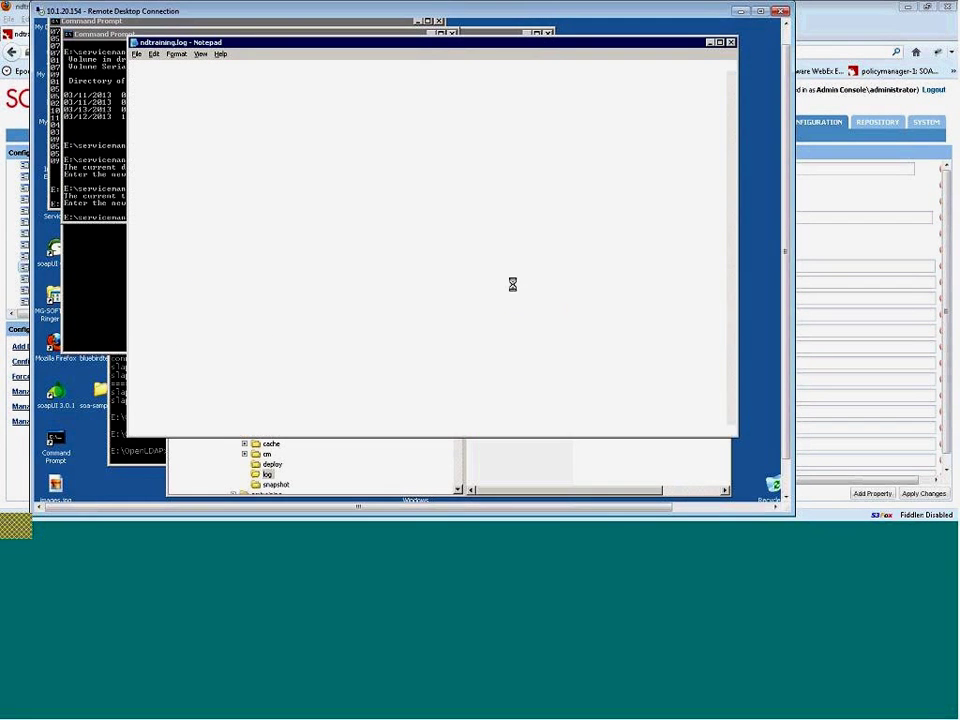
key("ctrl+End")
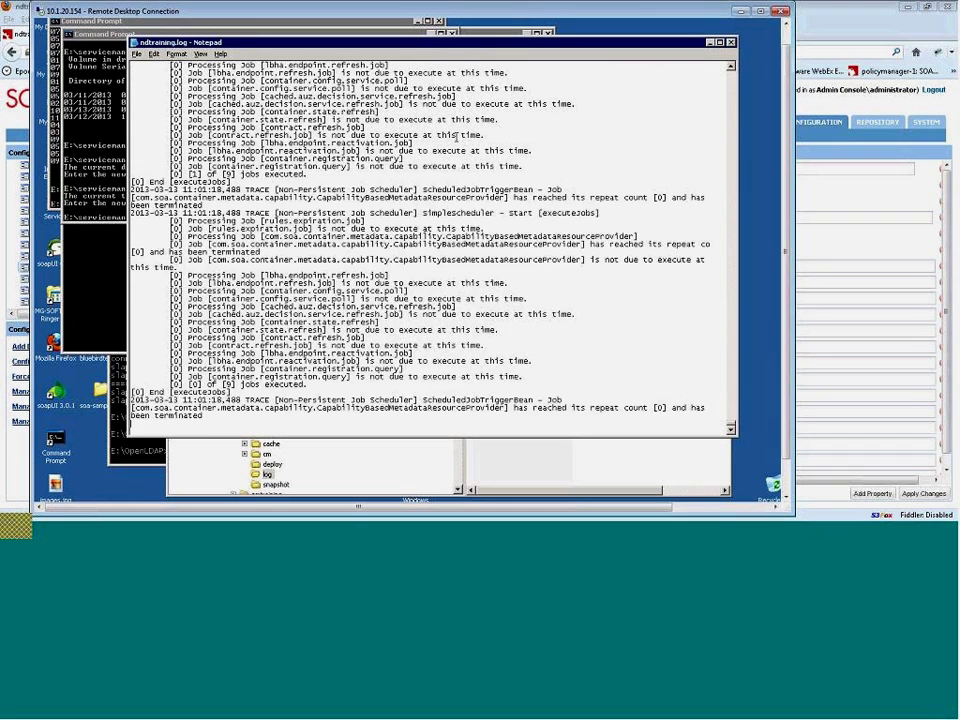
scroll(458, 139, "up", 1)
scroll(434, 138, "up", 2)
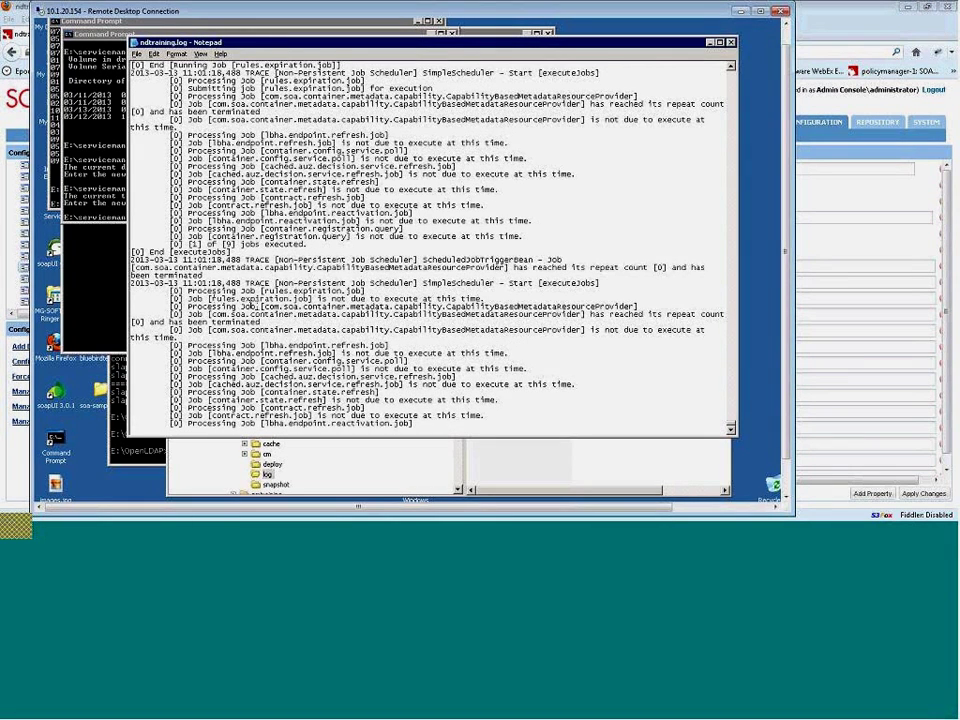
scroll(266, 313, "up", 1)
scroll(266, 313, "up", 7)
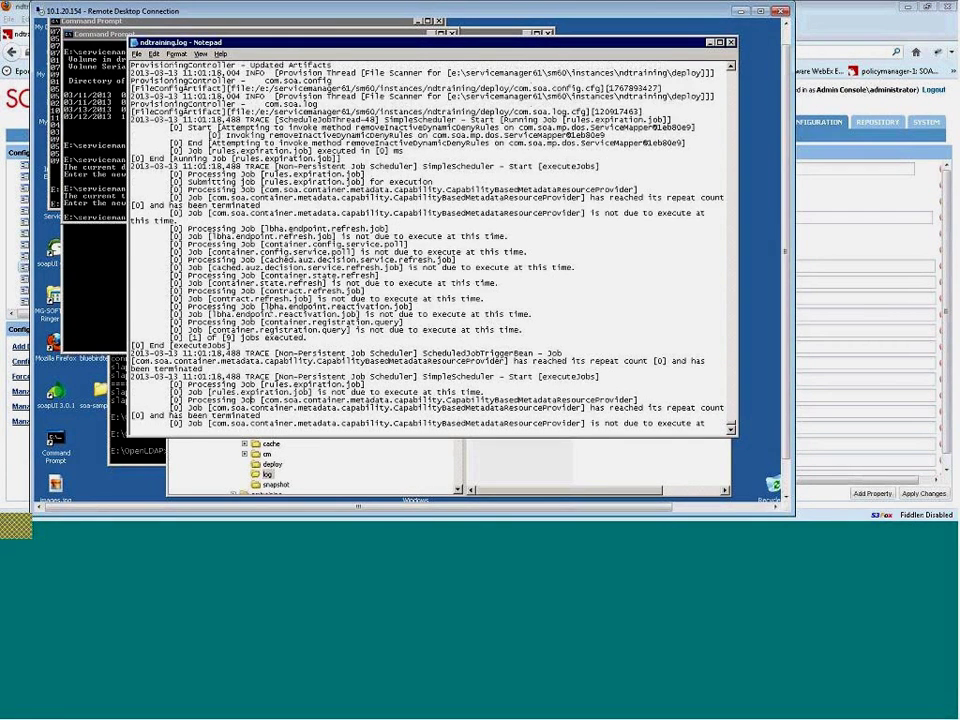
scroll(271, 313, "up", 14)
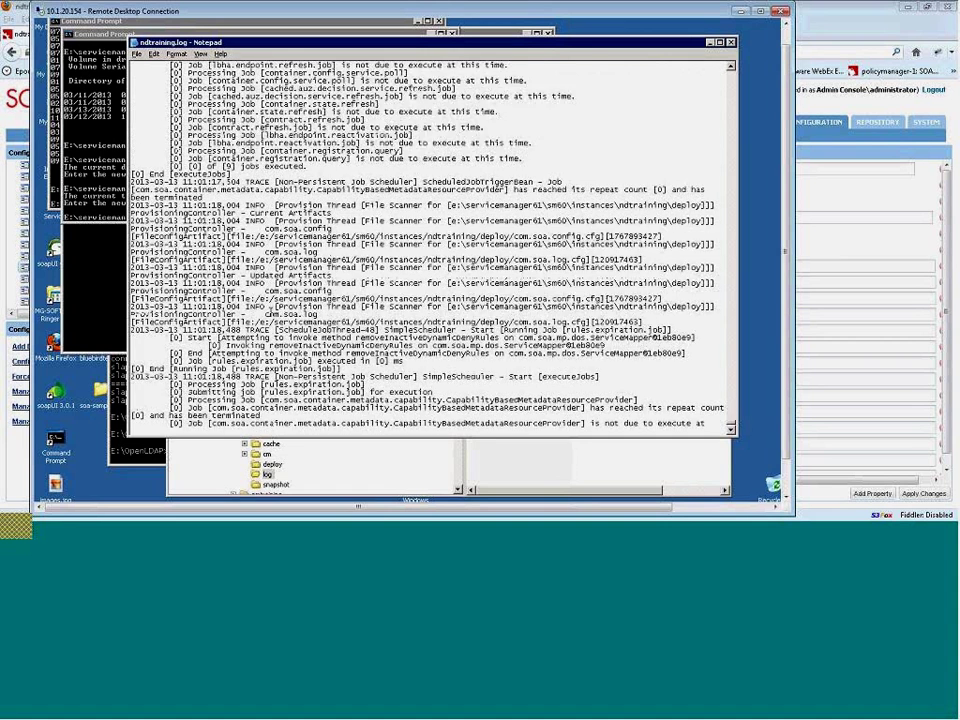
left_click_drag(249, 185, 281, 232)
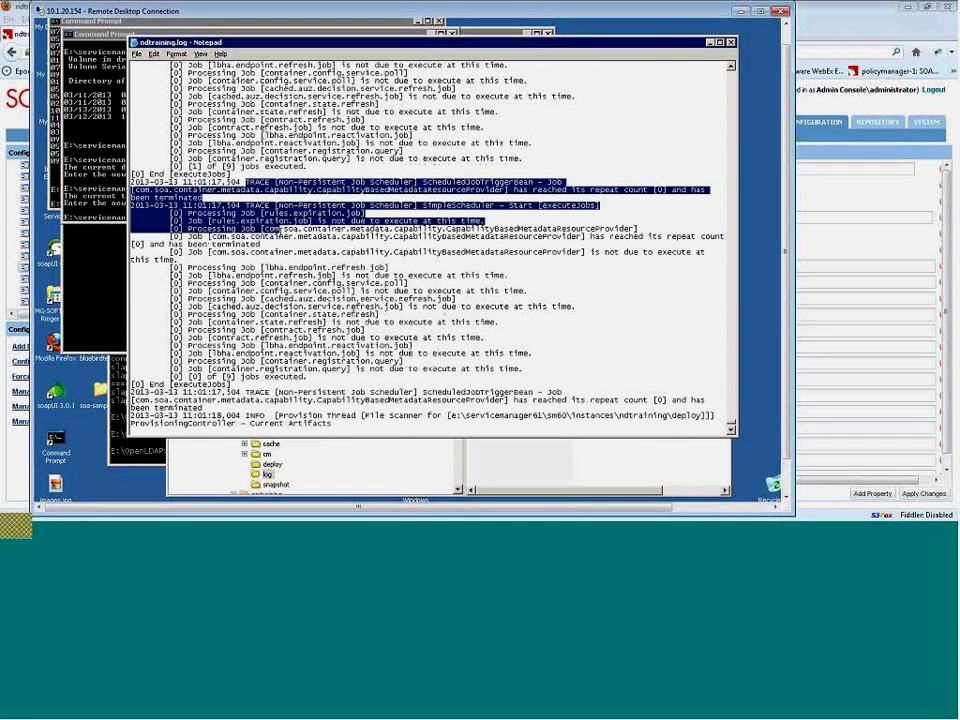
left_click(250, 182)
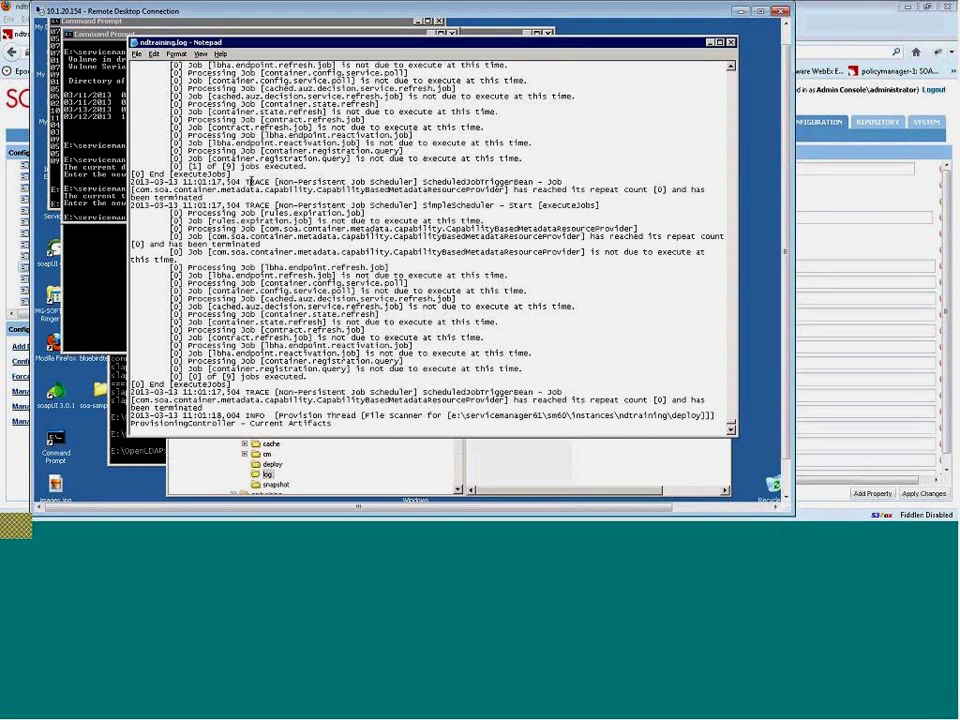
scroll(256, 182, "up", 6)
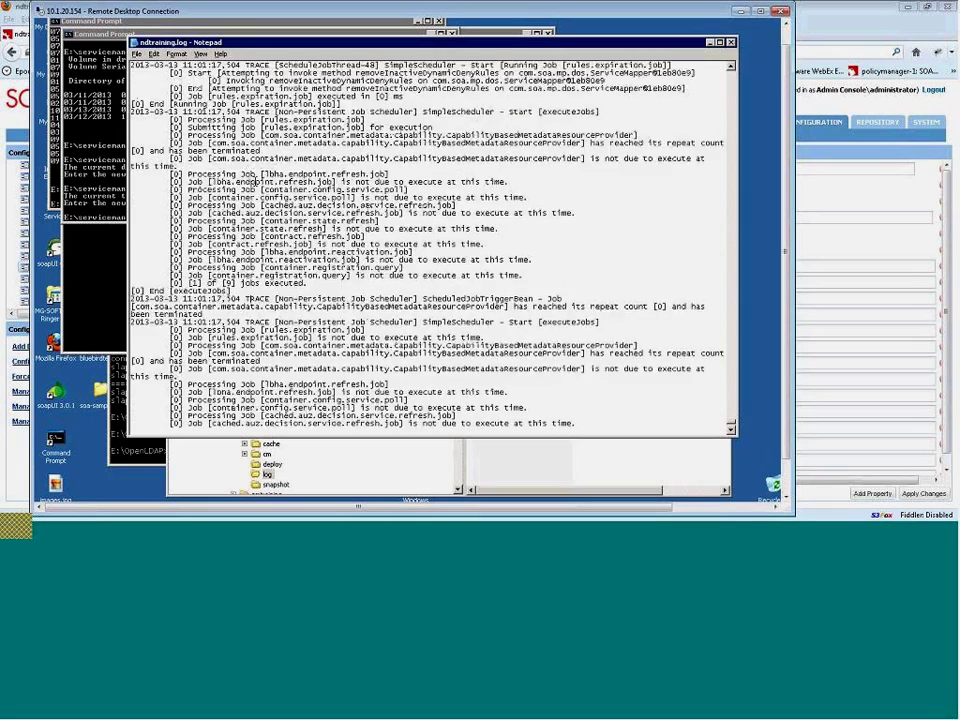
scroll(259, 182, "up", 8)
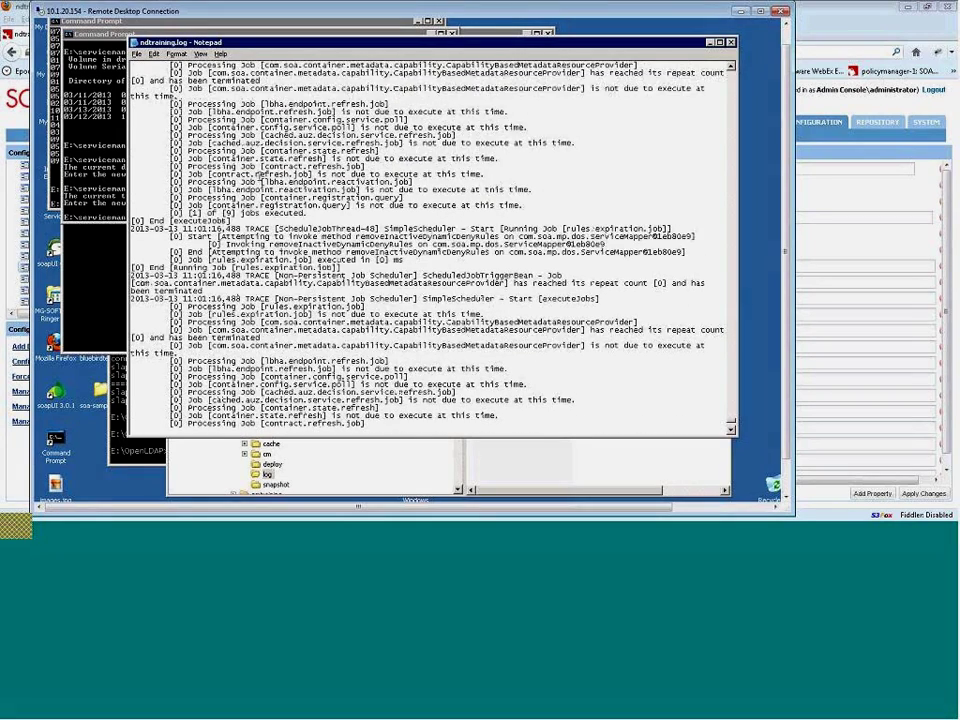
scroll(262, 178, "up", 6)
scroll(258, 176, "up", 1)
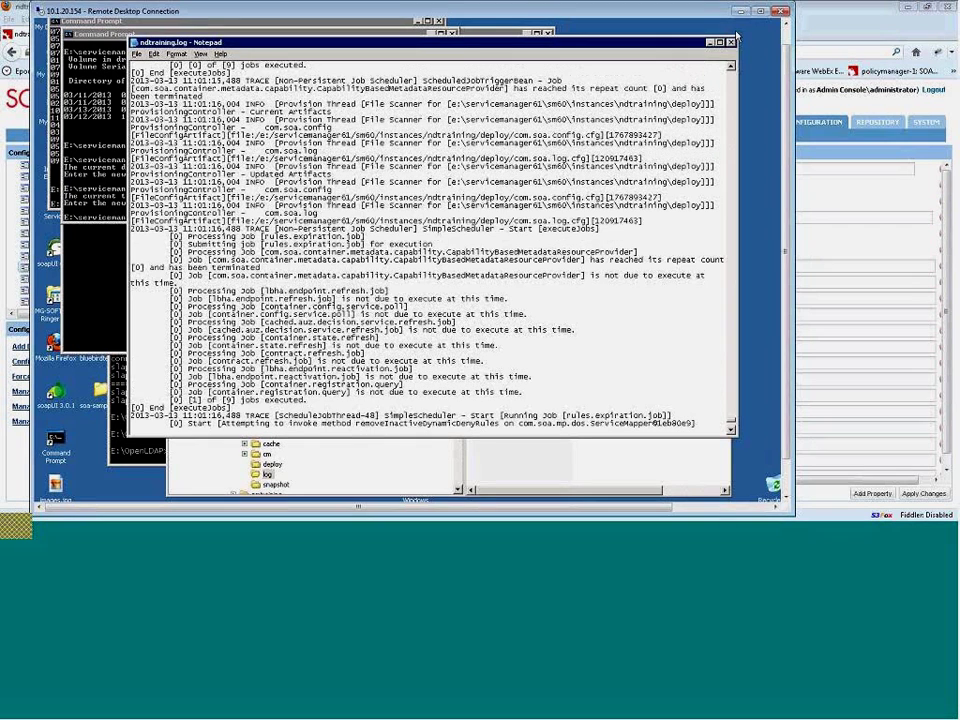
left_click(731, 42)
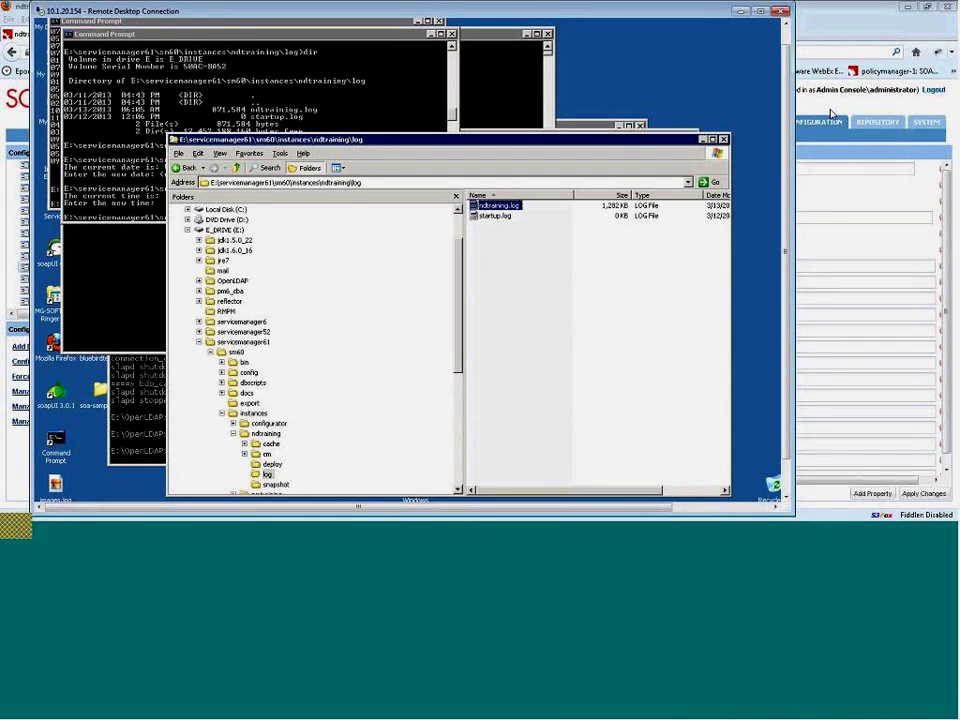
- Back in the console, open the com.soa.transport.jetty.defaultservlet configuration category
key("alt+Tab")
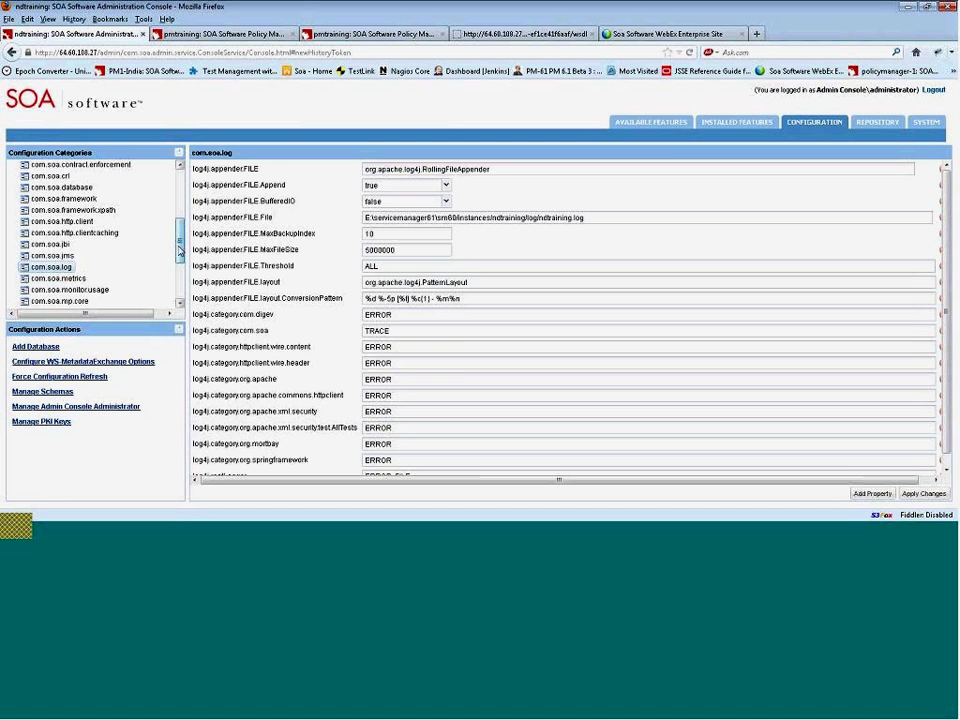
left_click_drag(179, 246, 182, 287)
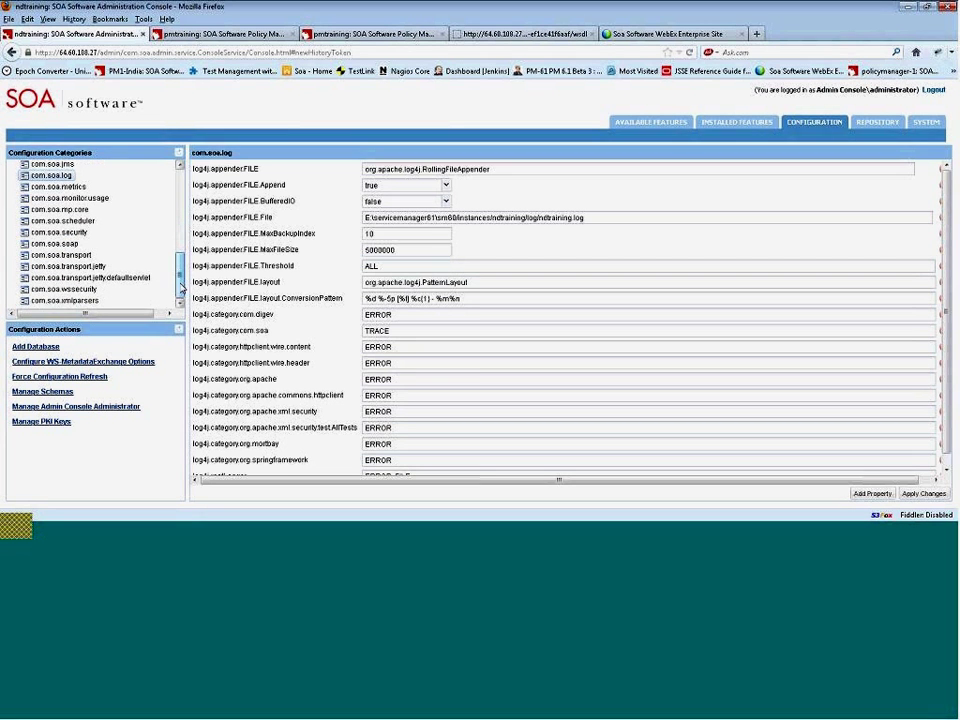
left_click(133, 278)
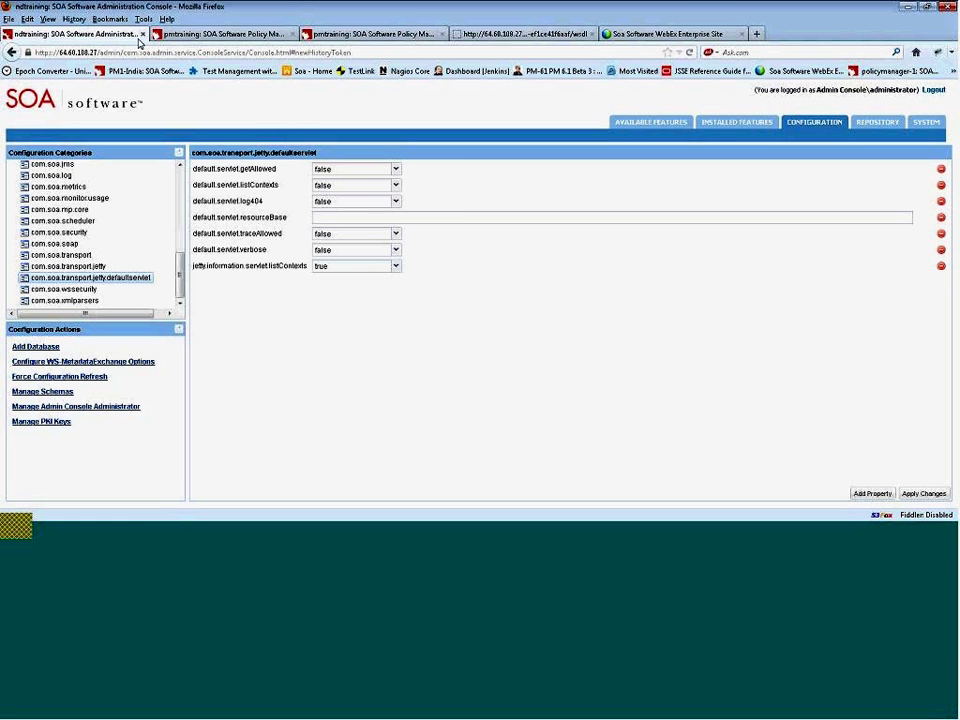
- Copy the server address portion of the console's URL
left_click(520, 36)
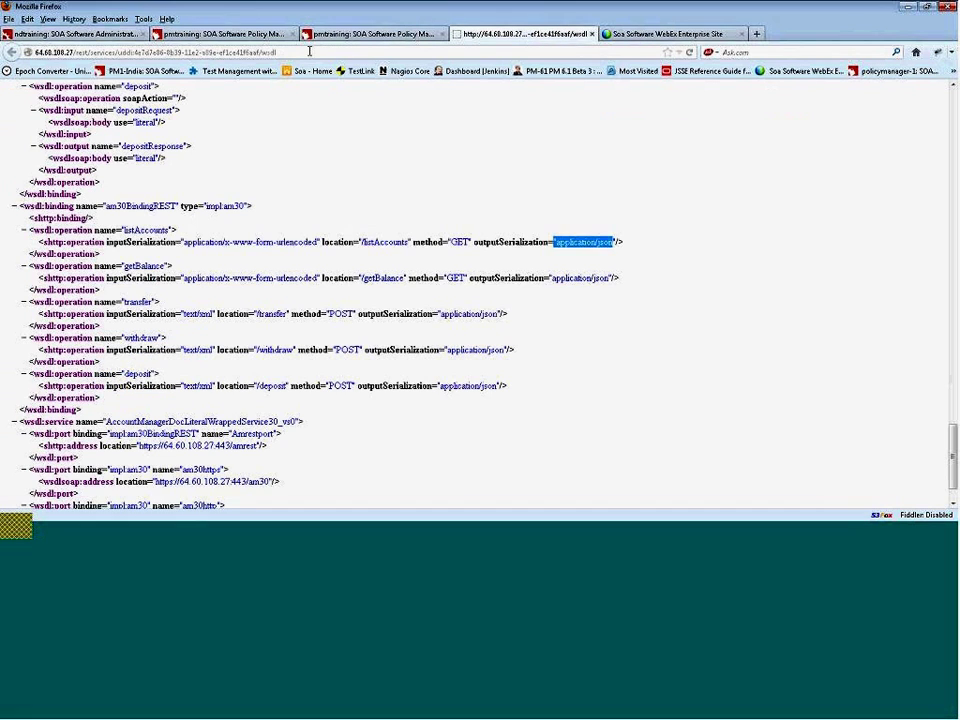
left_click(310, 53)
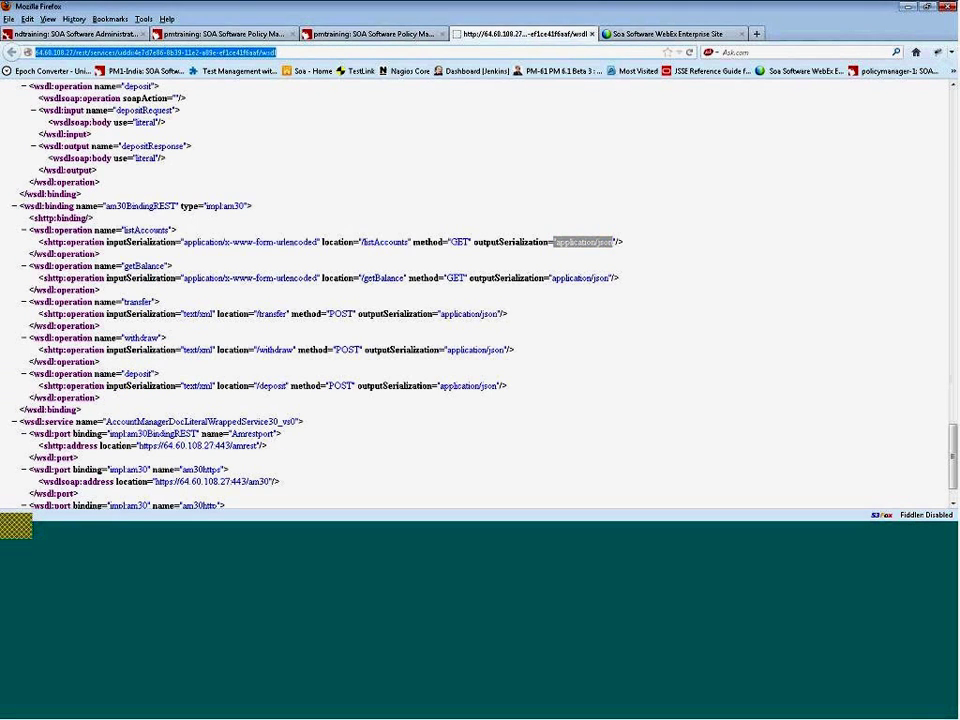
left_click(74, 34)
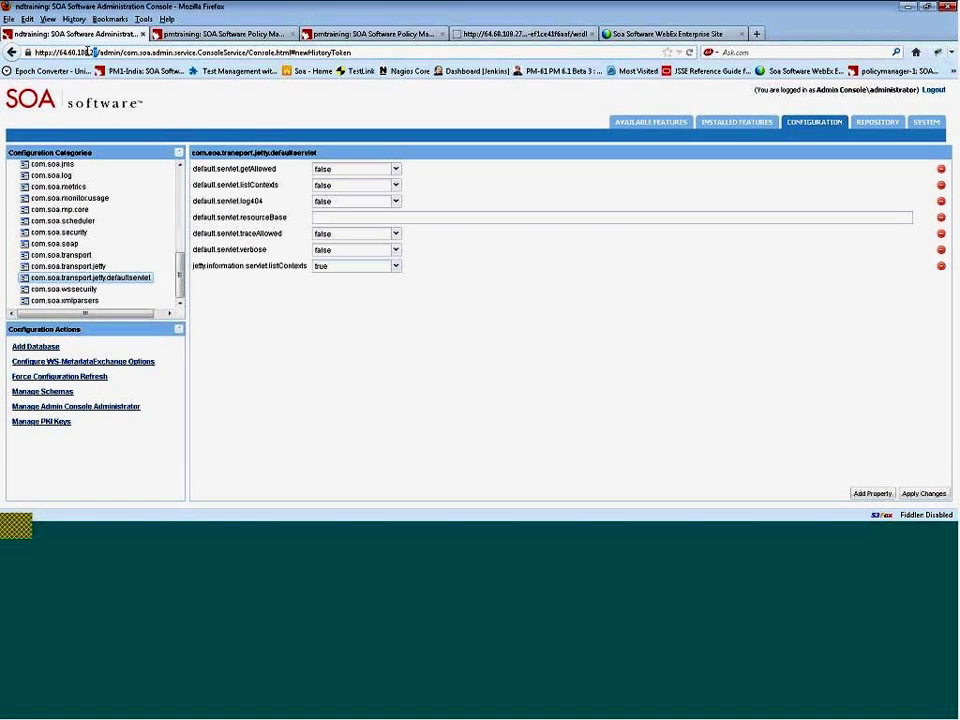
left_click_drag(97, 52, 25, 52)
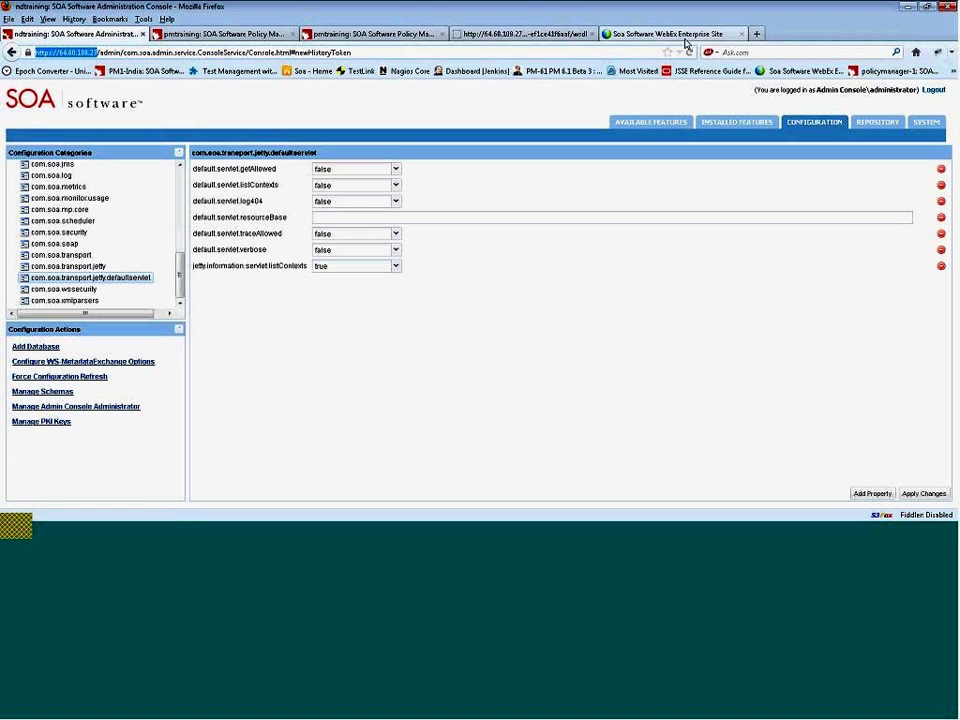
- Load the com.soa.transport.jetty/information List of Contexts page in a new tab, then return to the console
left_click(757, 34)
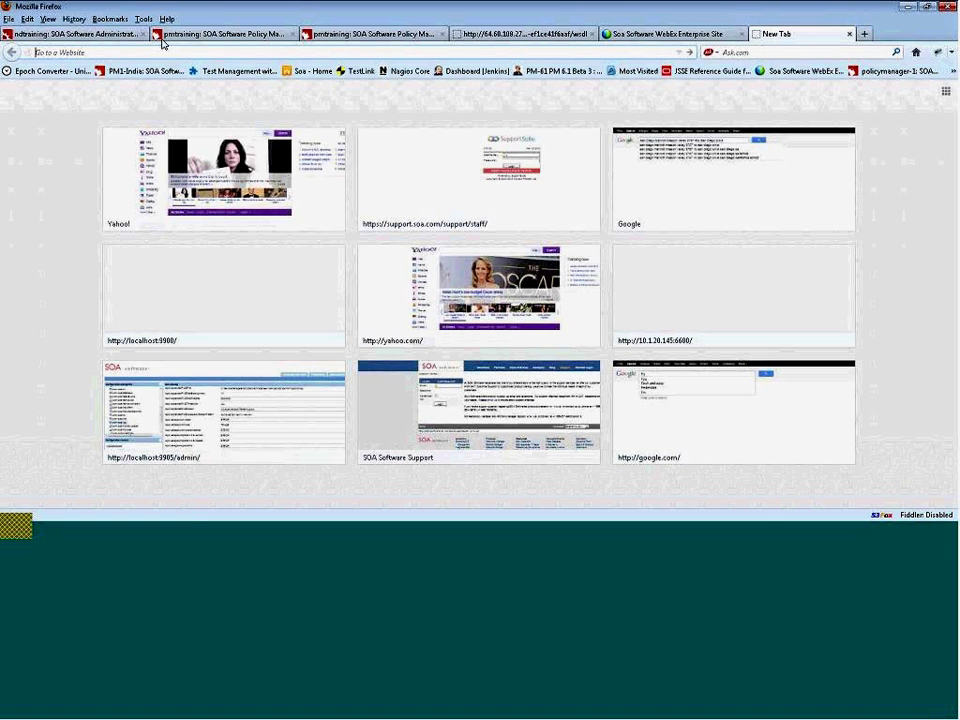
type("http://64.60.108.27")
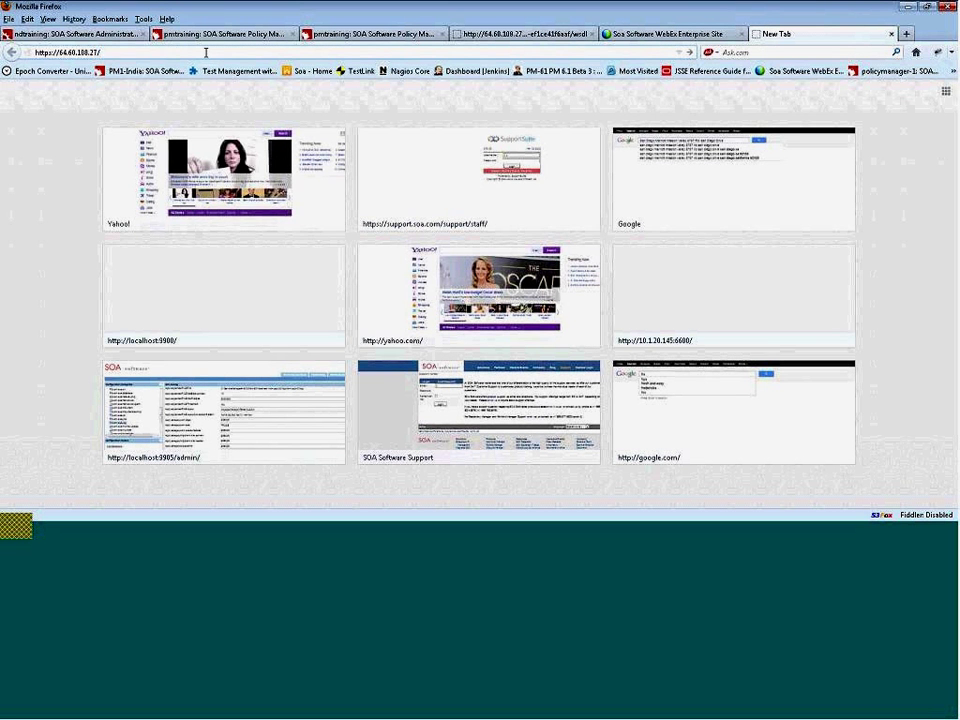
type("/com.soa.transport.jetty/")
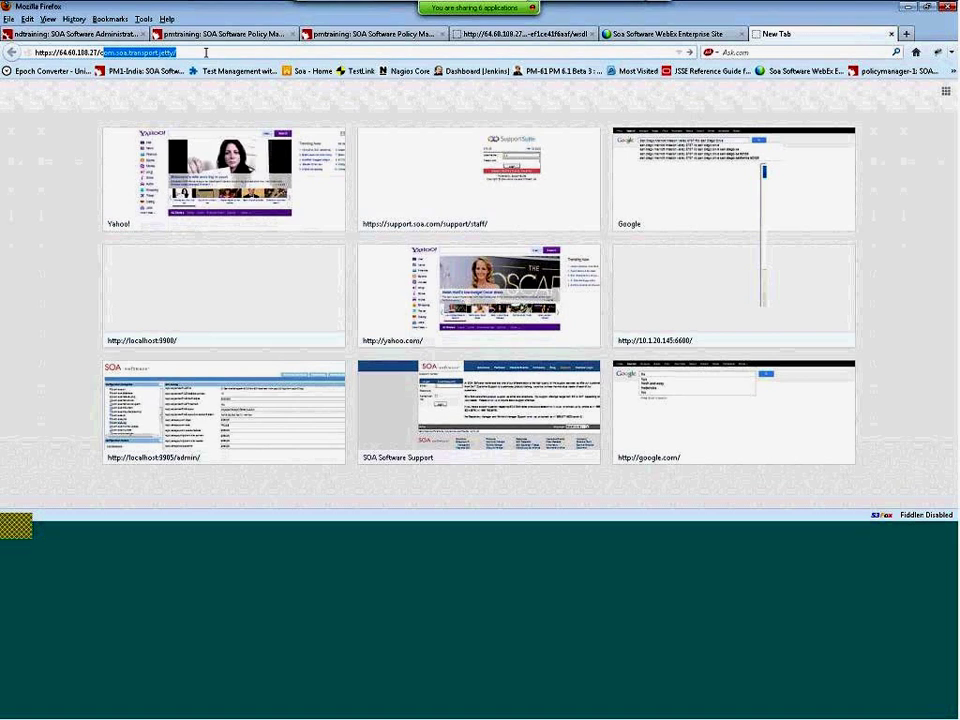
key("Return")
left_click(219, 52)
left_click(219, 52)
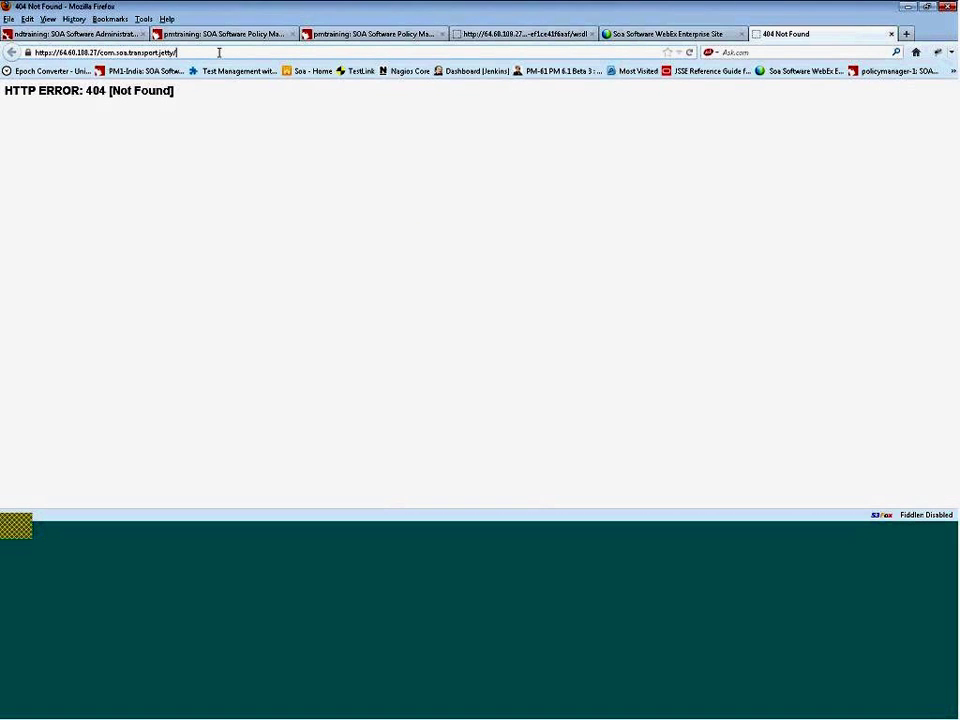
type("inf")
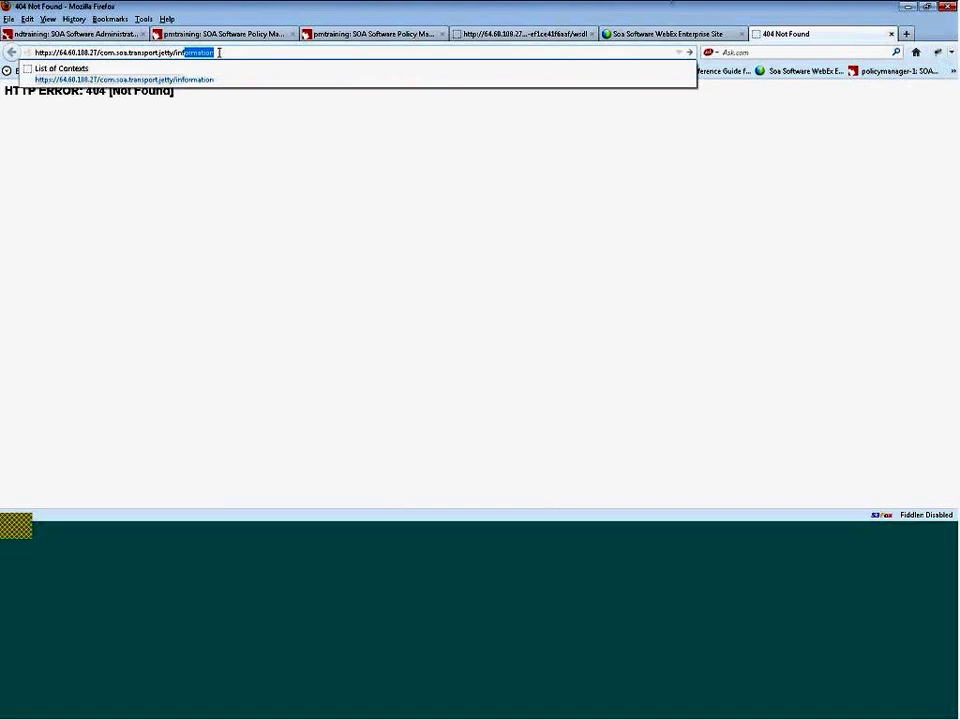
key("Return")
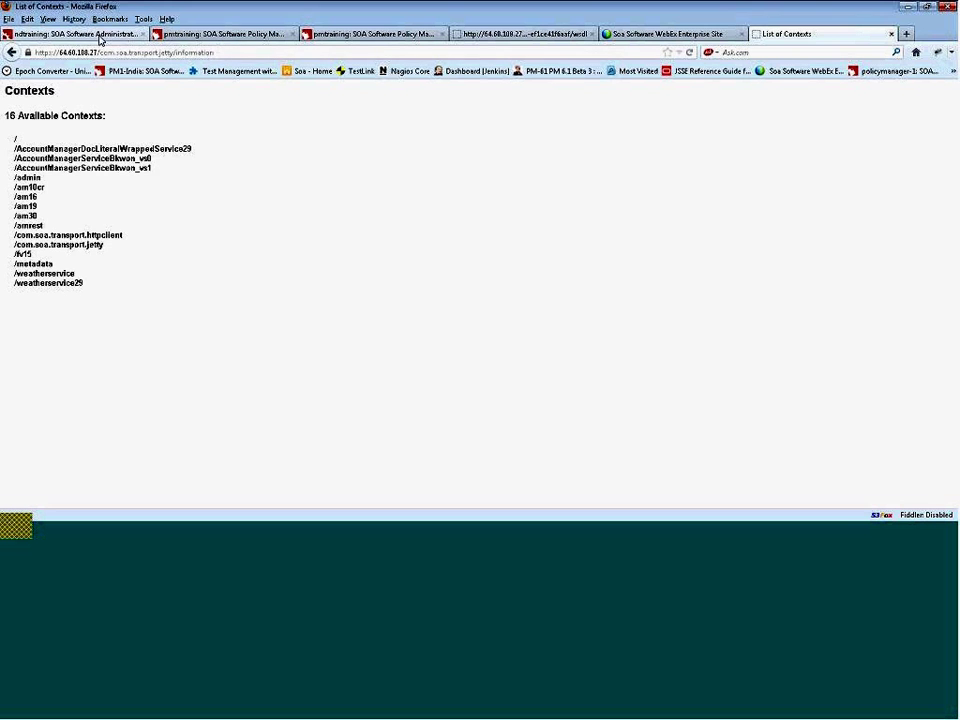
left_click(100, 36)
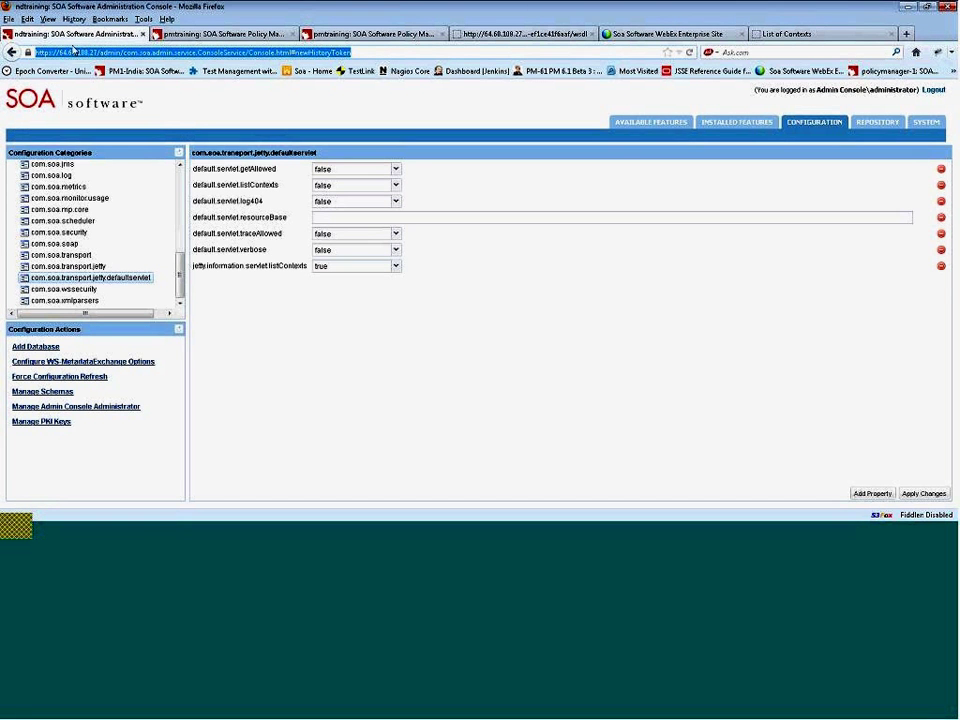
- Review the installed features filtered to bundles
left_click(737, 122)
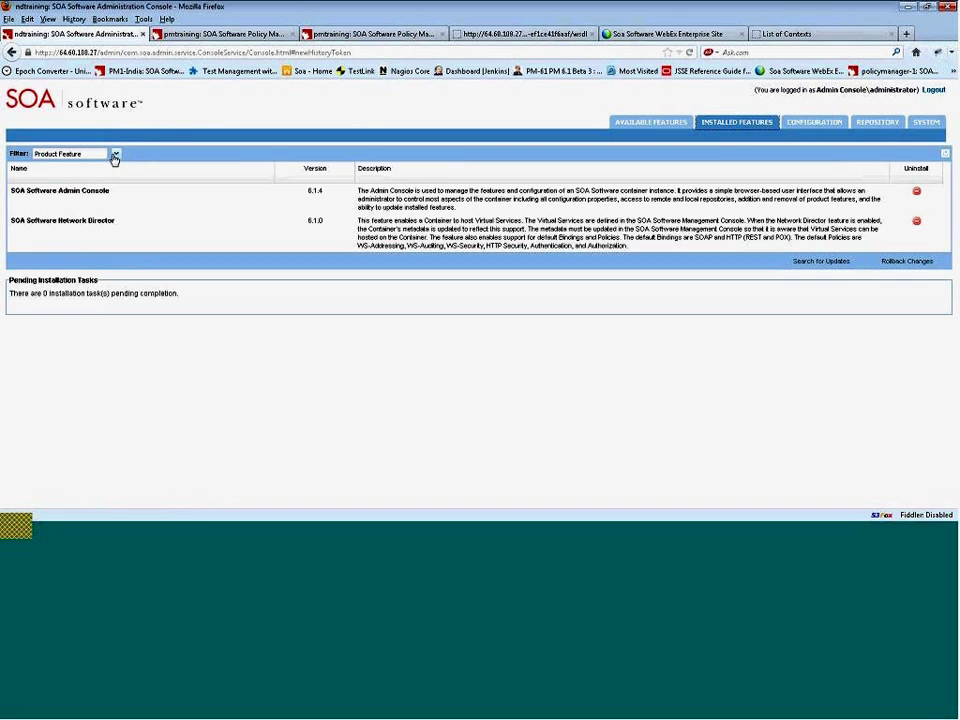
left_click(115, 155)
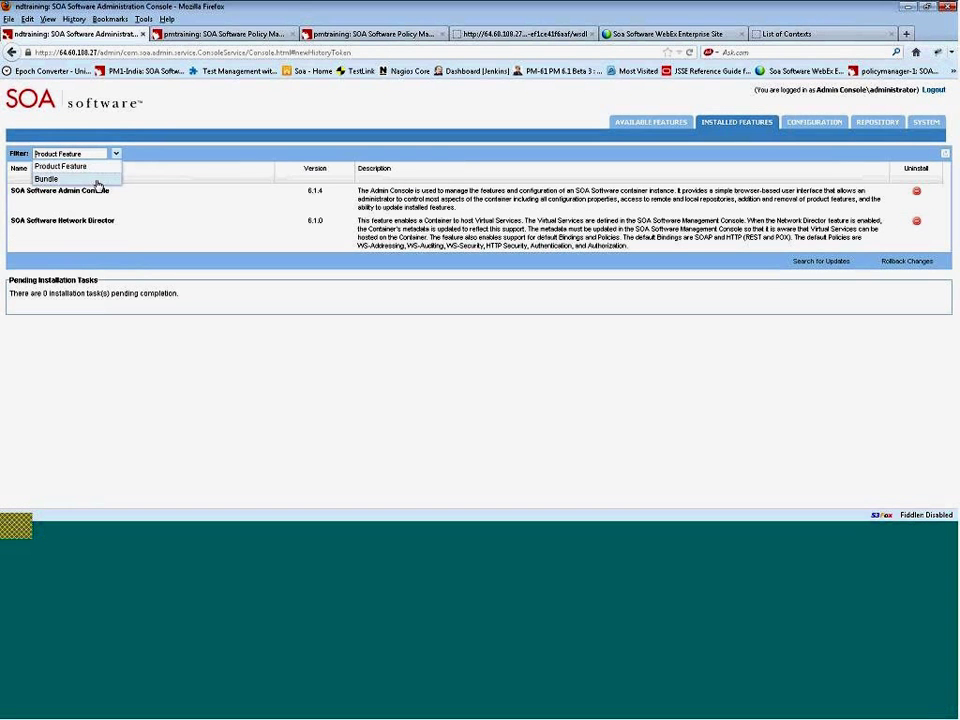
left_click(96, 180)
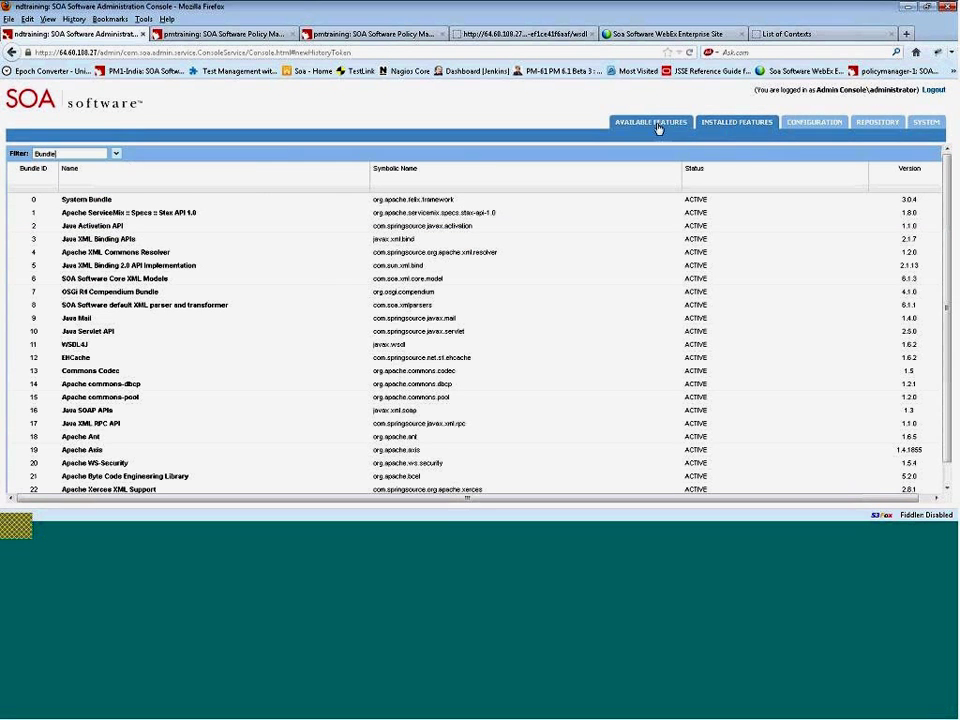
- Install the Admin Monitoring Tool from the Tool features, skip the restart, and log out
left_click(658, 124)
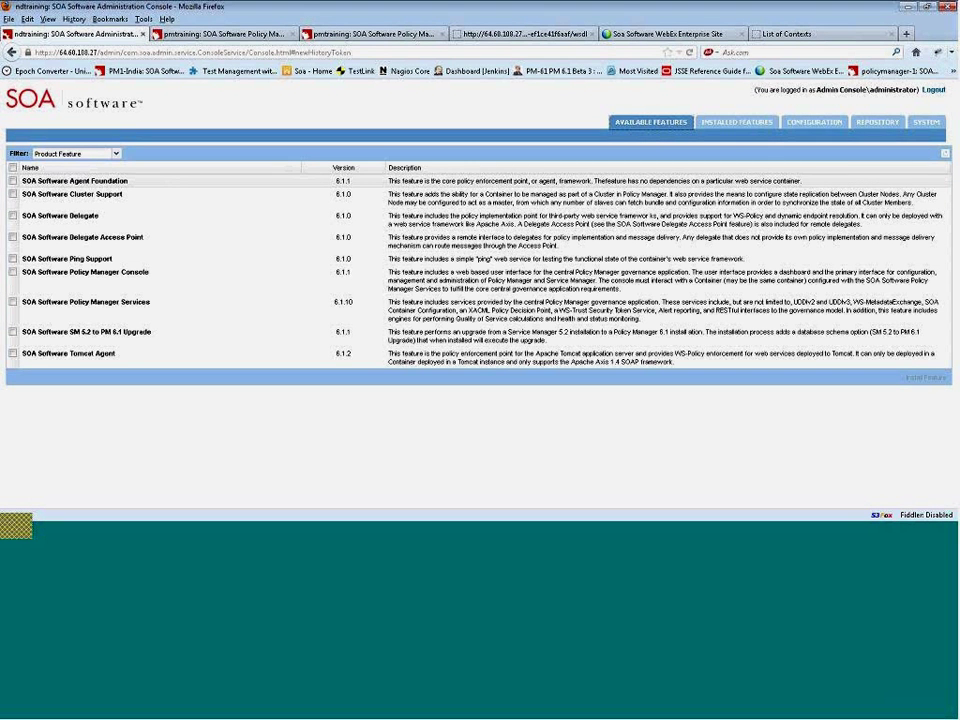
left_click(116, 153)
left_click(80, 179)
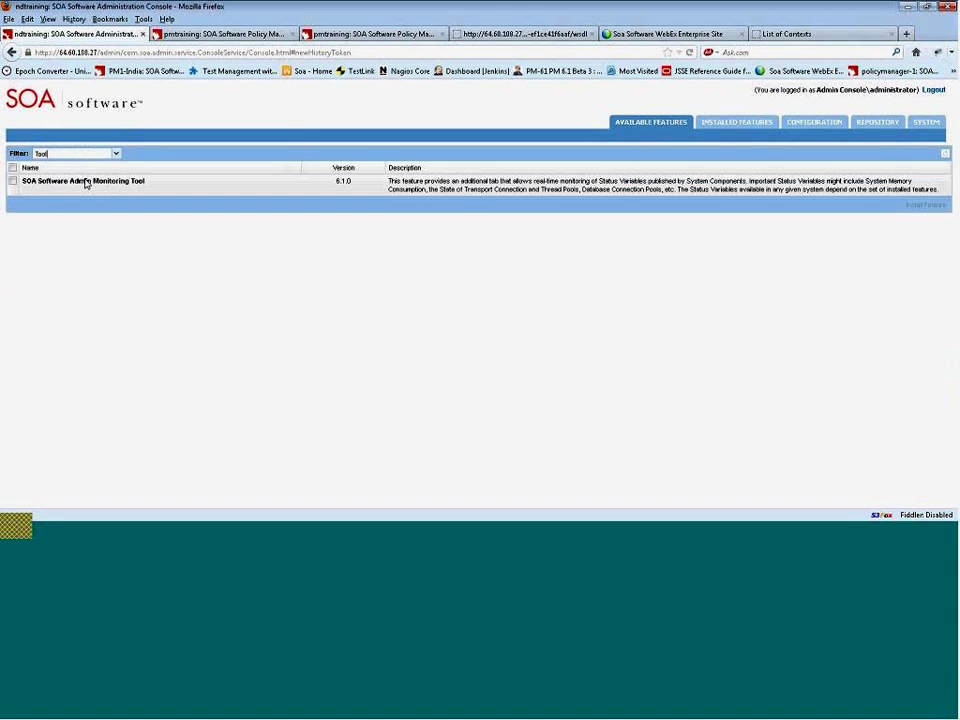
left_click(86, 183)
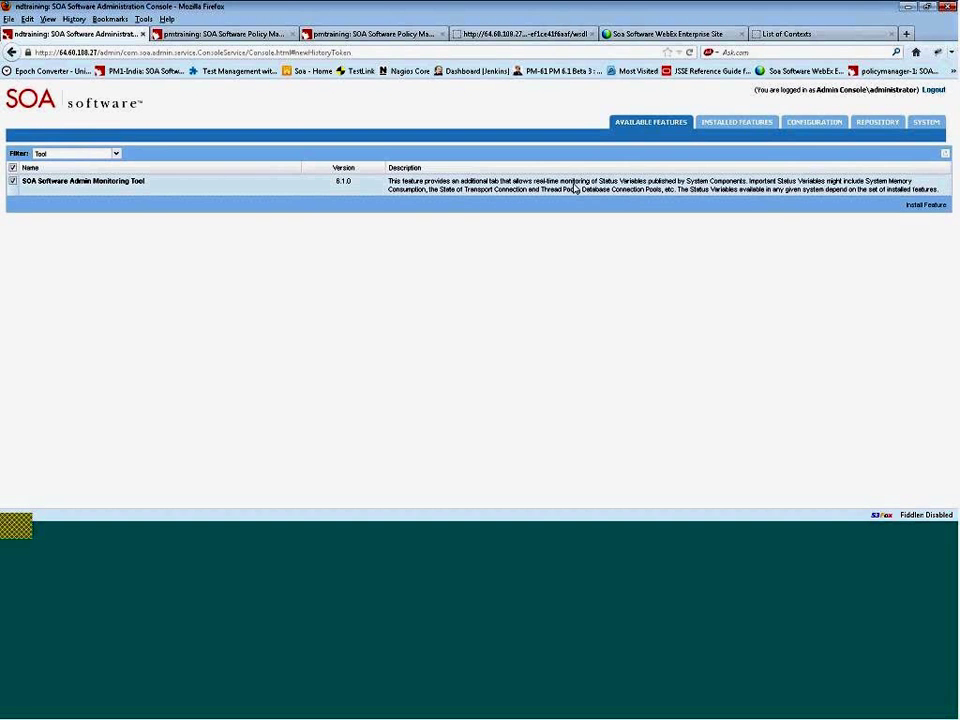
left_click(922, 204)
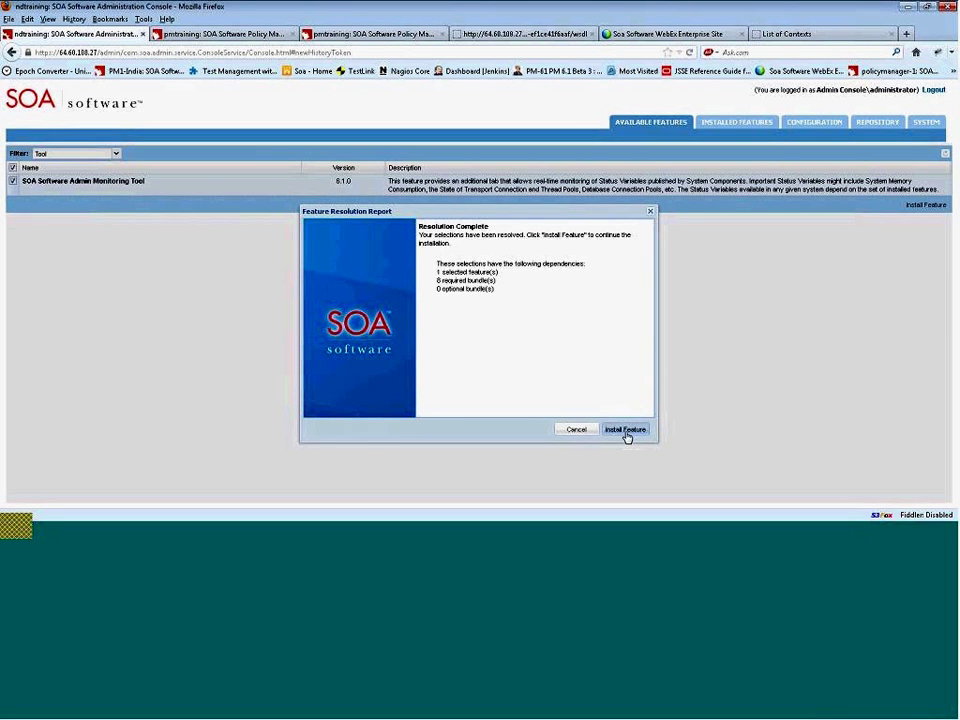
left_click(625, 430)
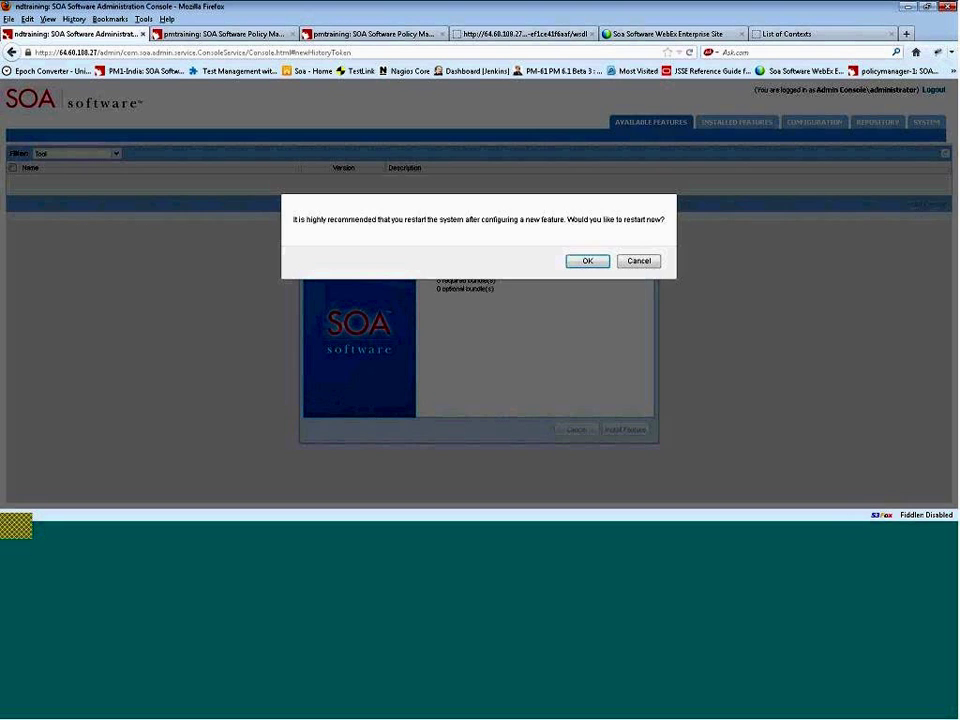
left_click(646, 264)
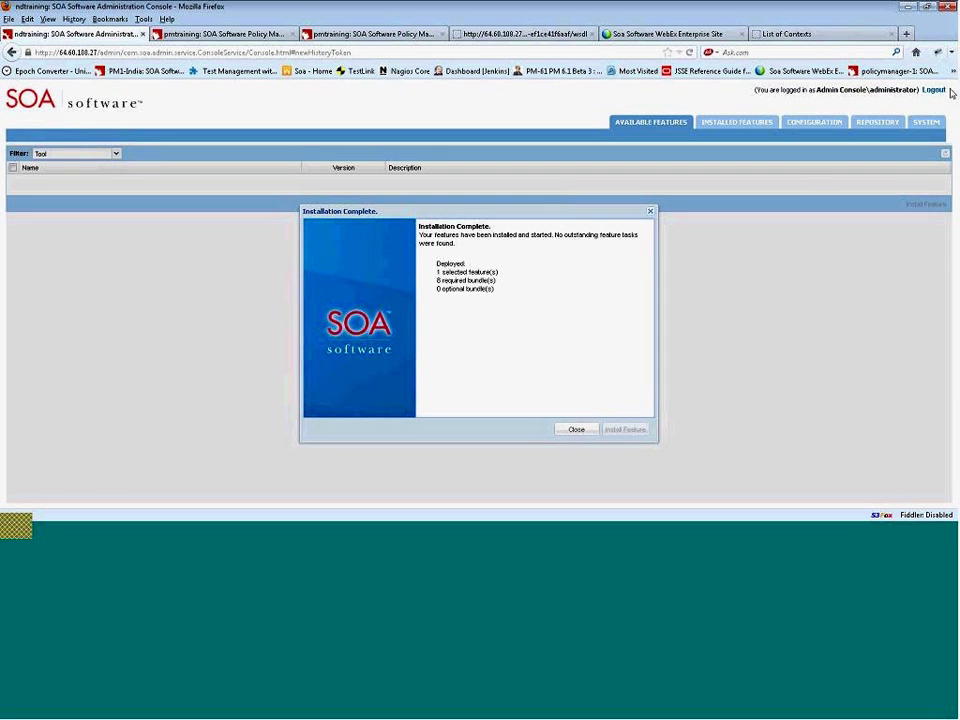
left_click(933, 90)
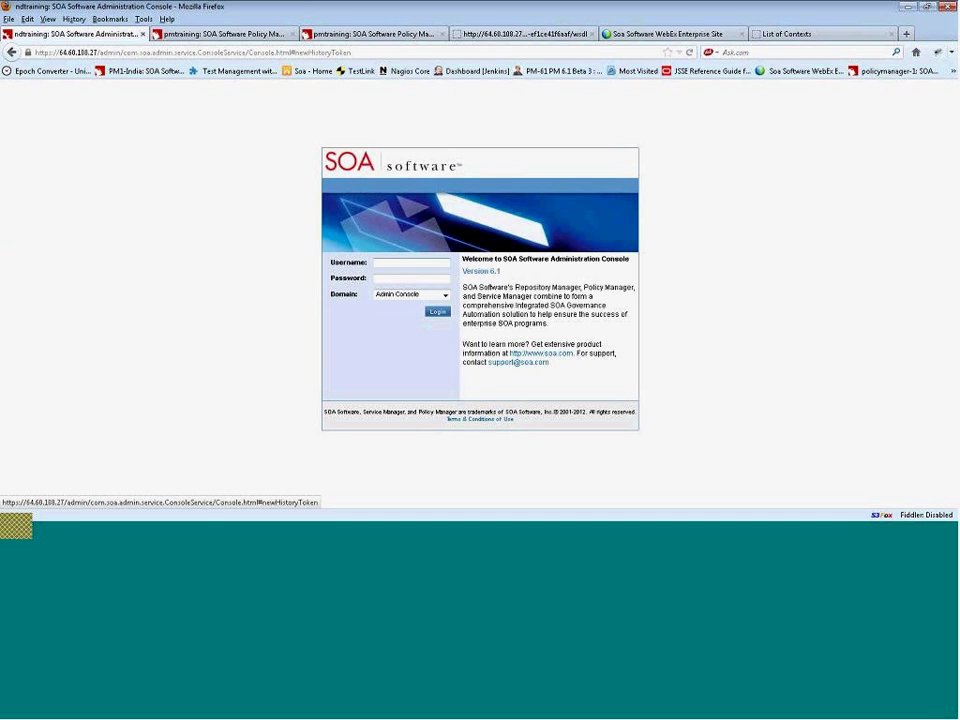
- Log back into the console with the administrator account credentials
left_click(437, 261)
type("administrator")
key("Tab")
type("administr")
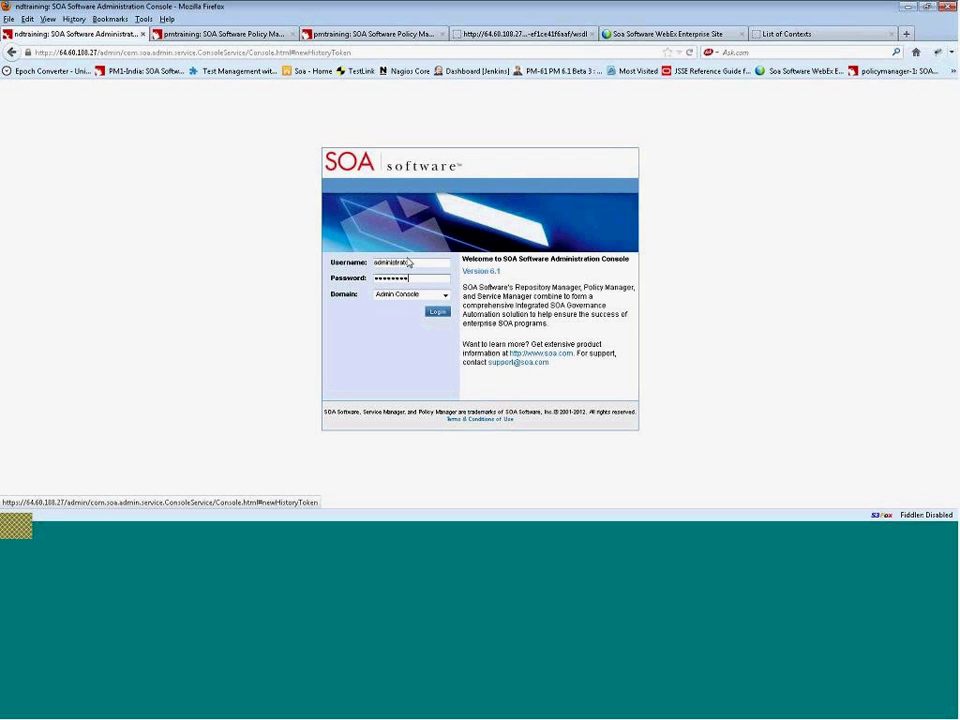
left_click(428, 312)
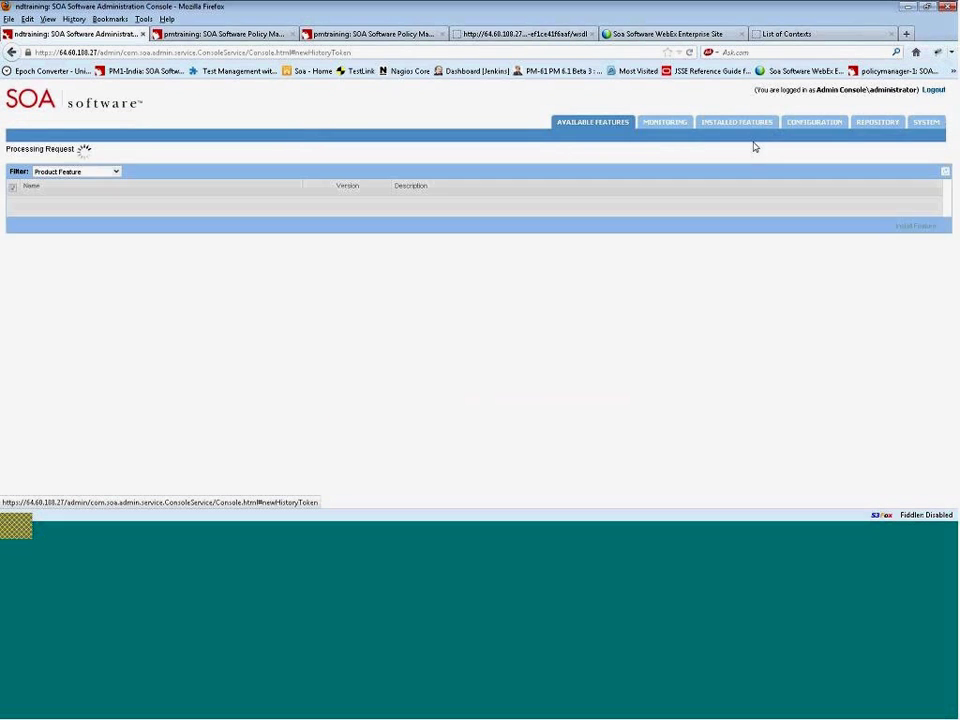
- Inspect the vmstats memory, jetty and HTTP client metrics under Monitoring, then return to Available Features
left_click(636, 126)
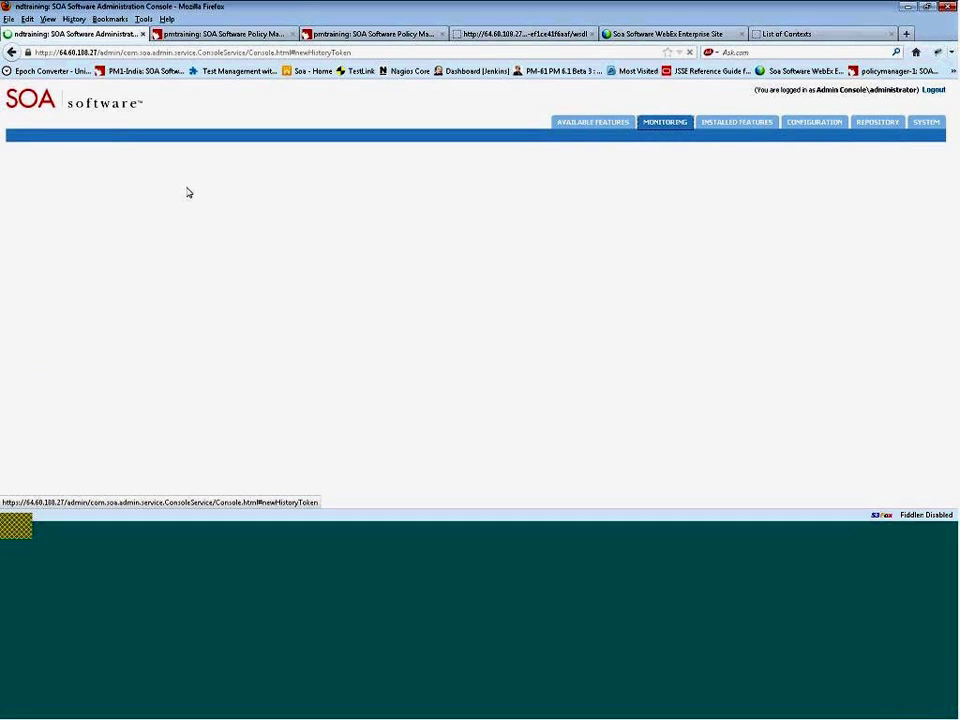
left_click(26, 228)
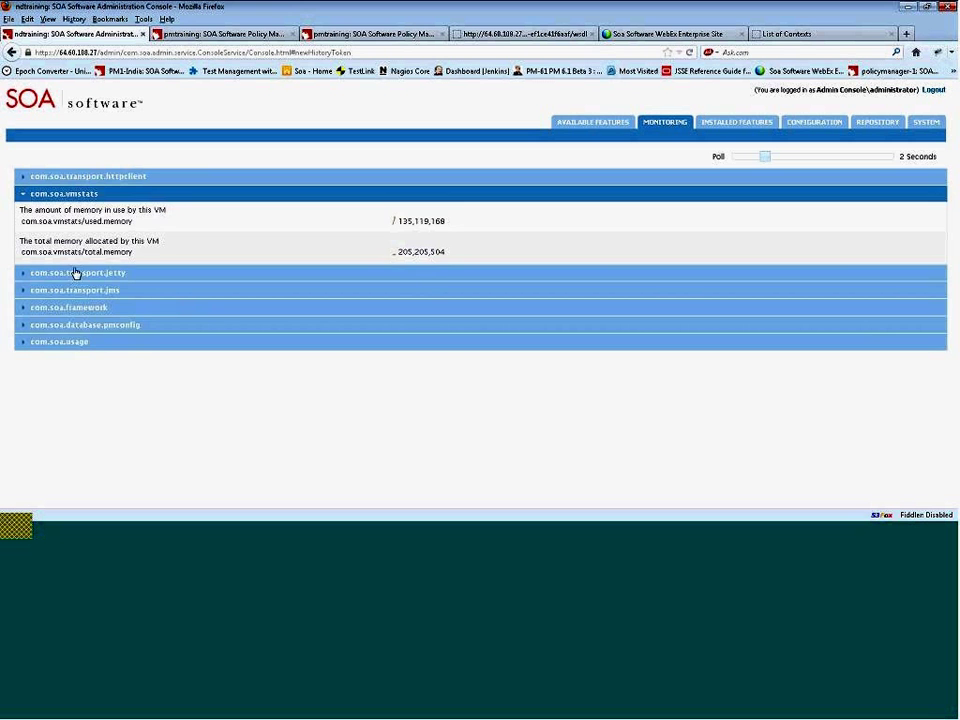
left_click(21, 283)
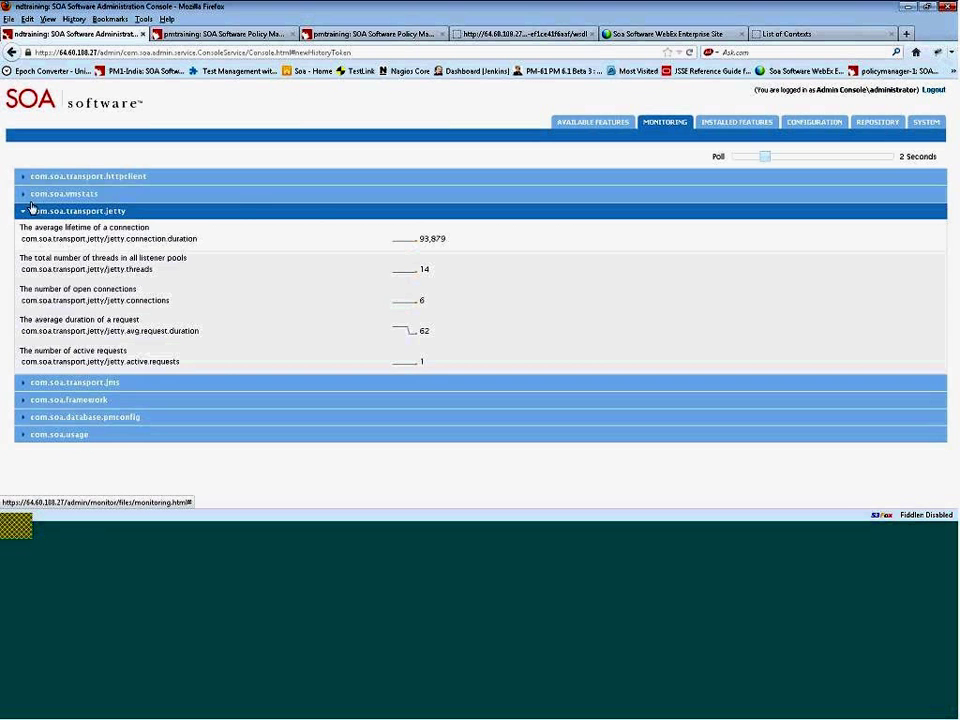
left_click(27, 193)
left_click(36, 177)
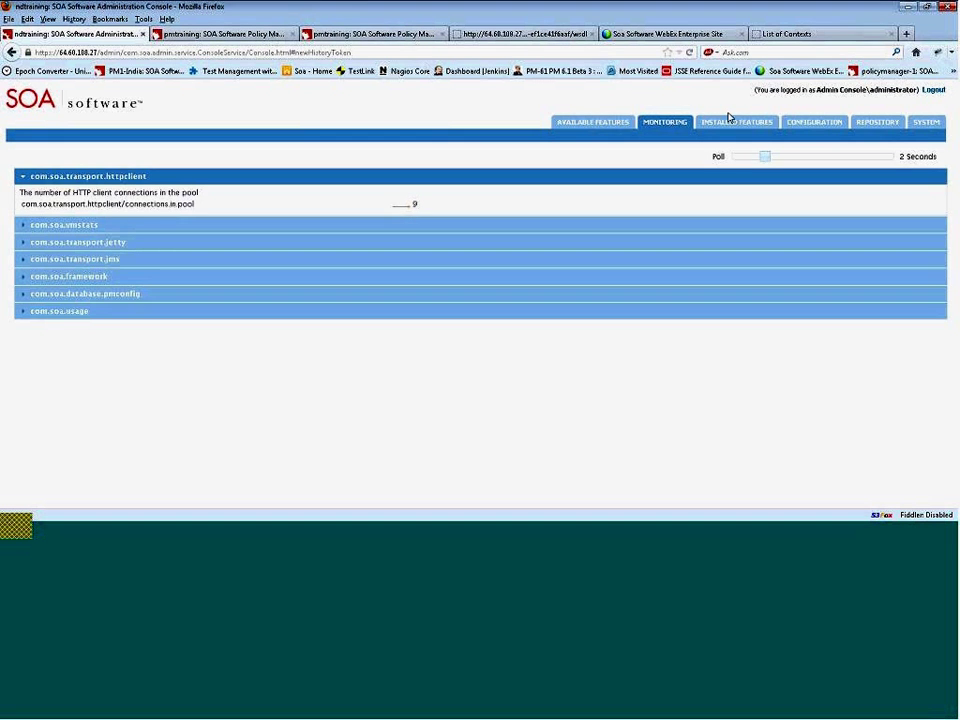
left_click(608, 122)
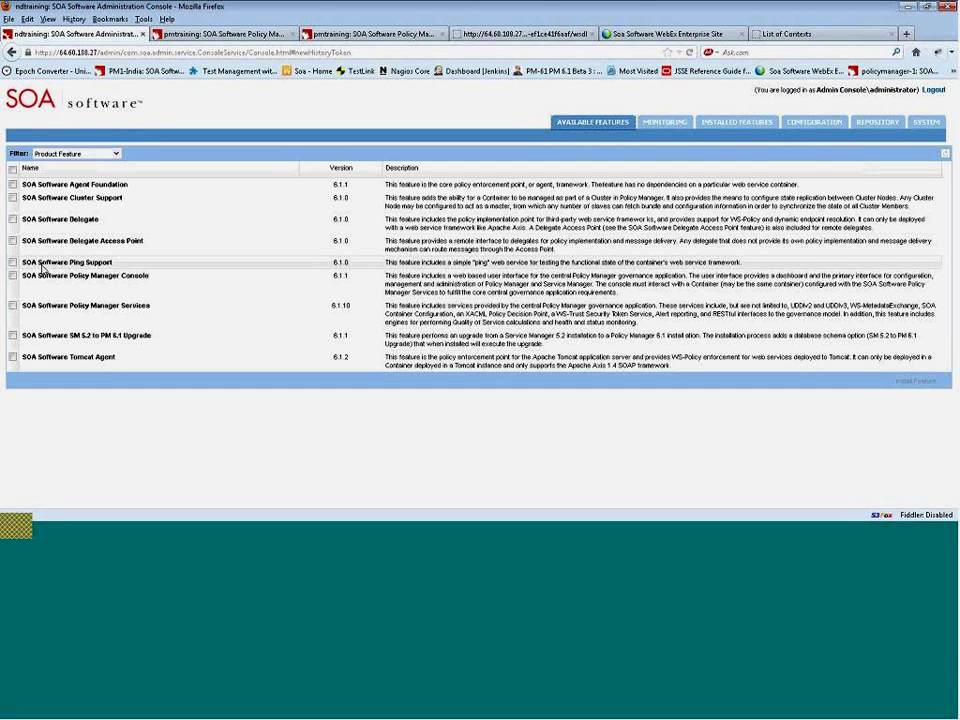
- On the List of Contexts tab, select the com.soa.transport.jetty/information path in the URL
left_click(795, 33)
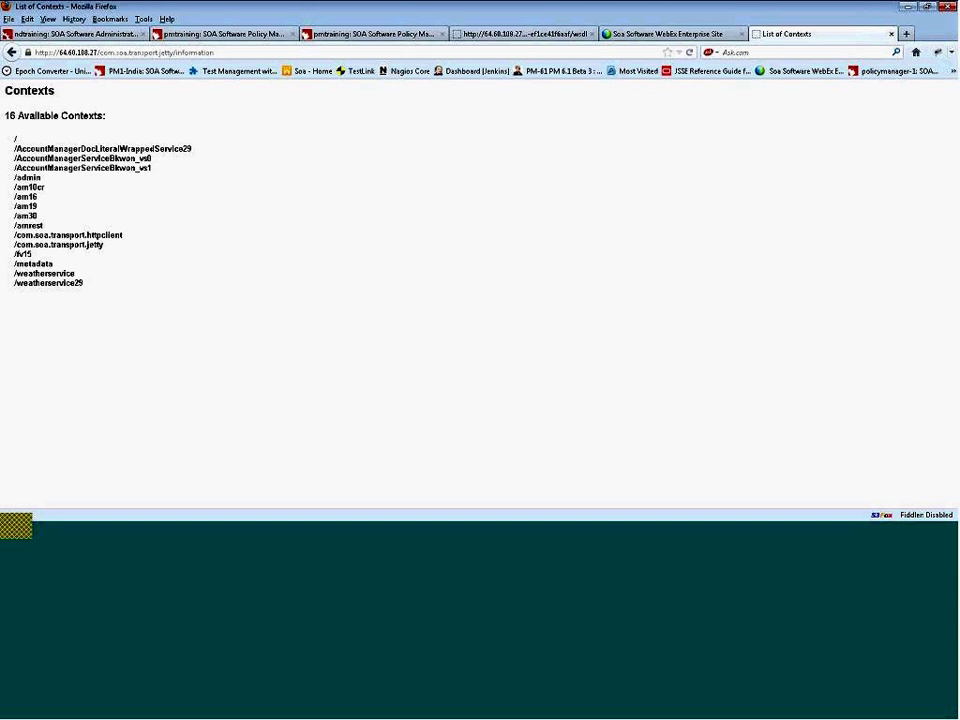
left_click(229, 52)
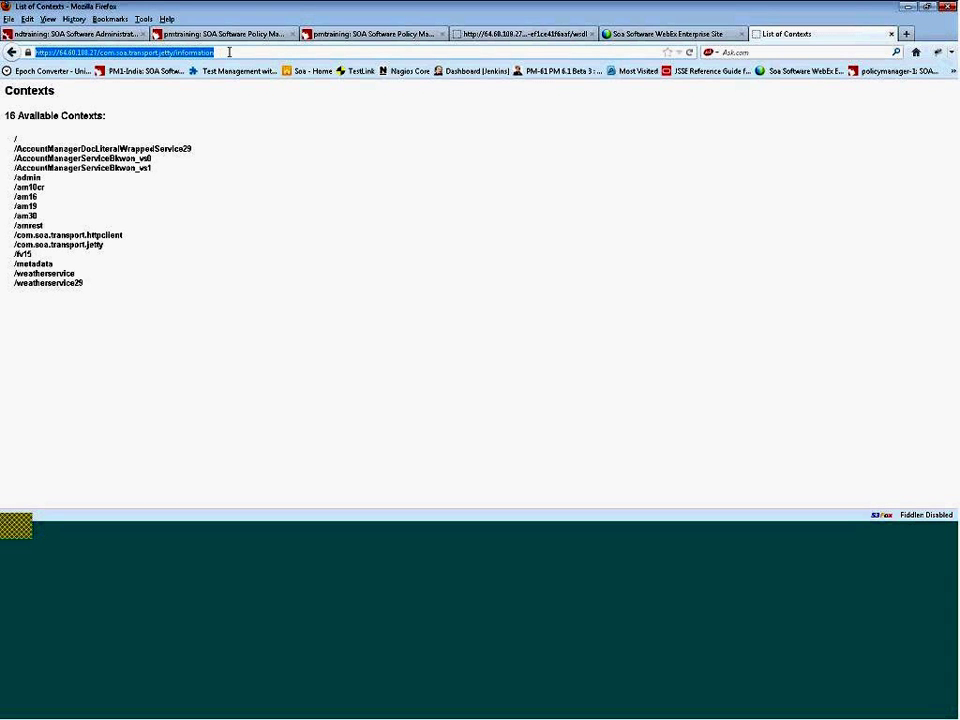
left_click(232, 52)
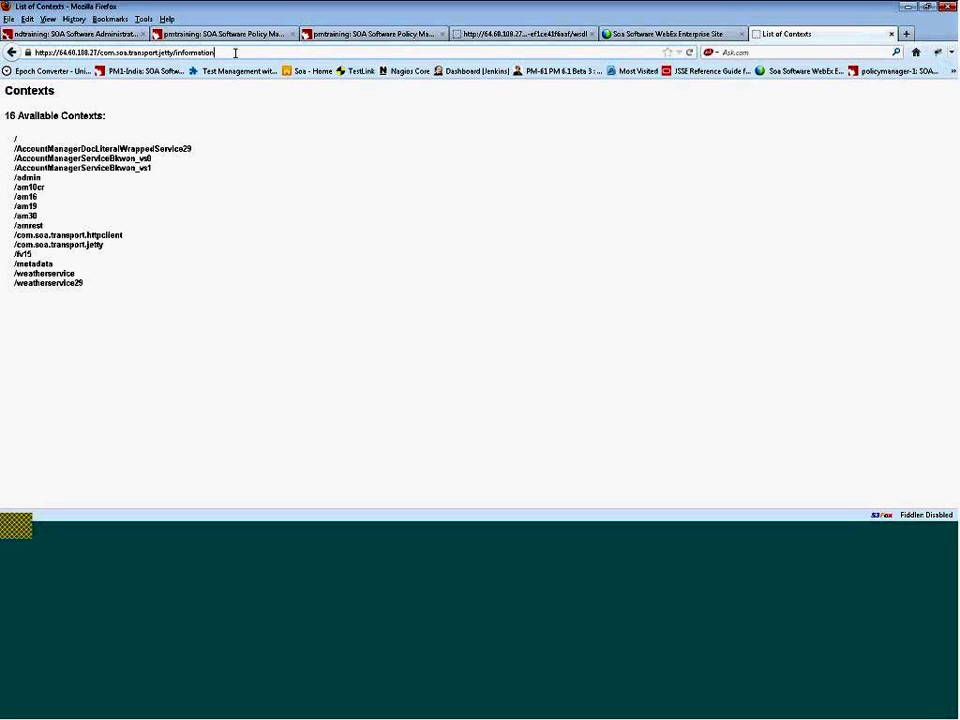
left_click_drag(235, 53, 101, 58)
- Replace the URL path with admin/container/configjob and load it
type("am")
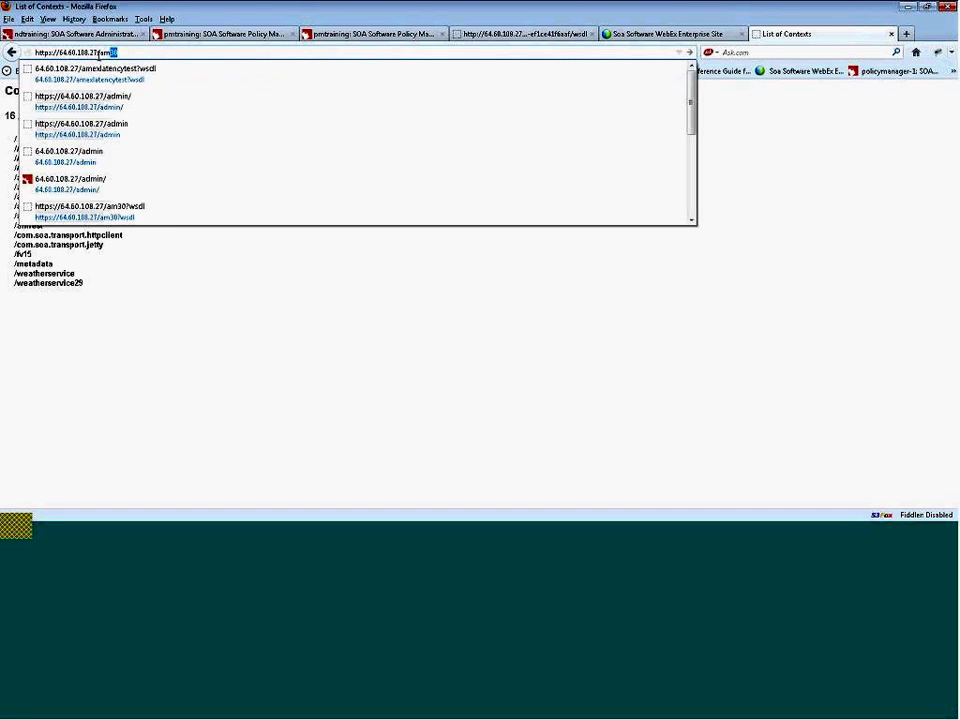
key("BackSpace")
key("BackSpace")
type("dmin")
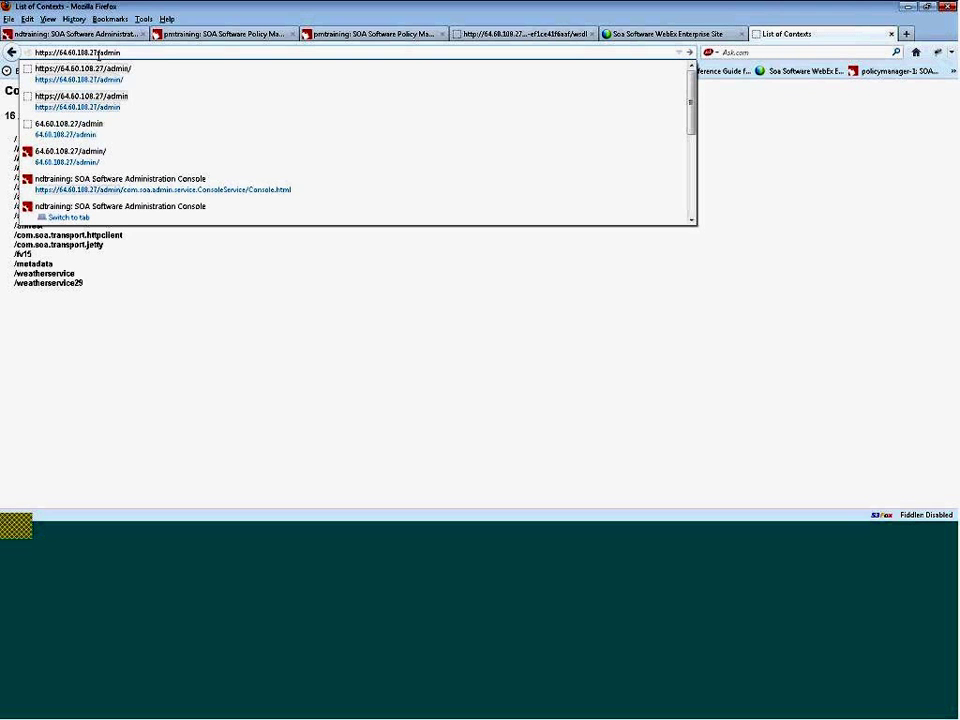
type("/")
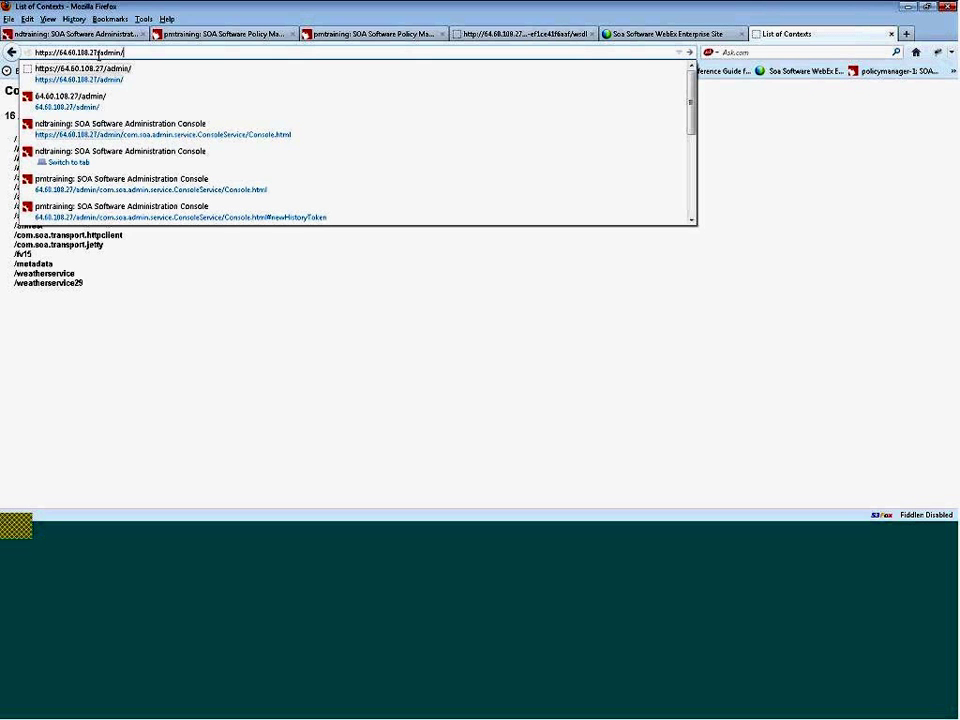
type("con")
type("t")
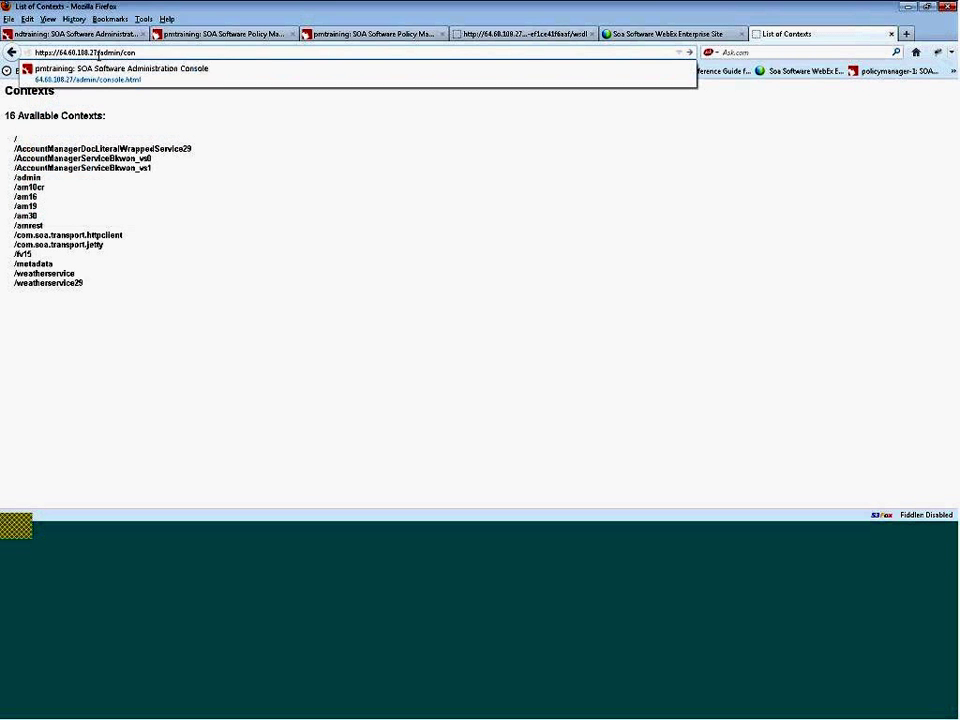
type("a")
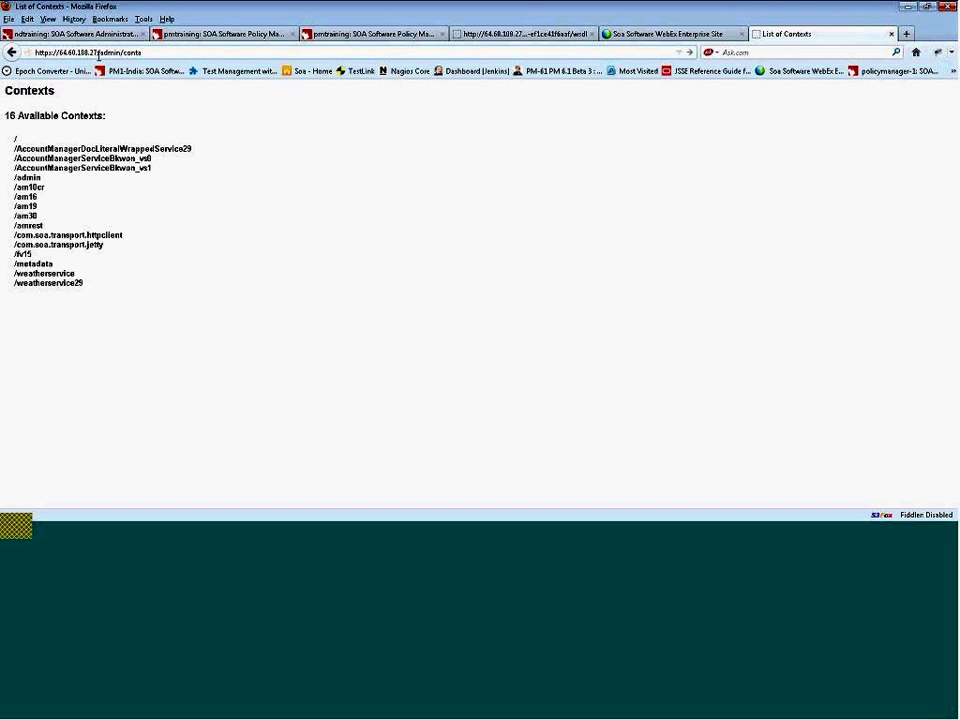
type("iner/configjob")
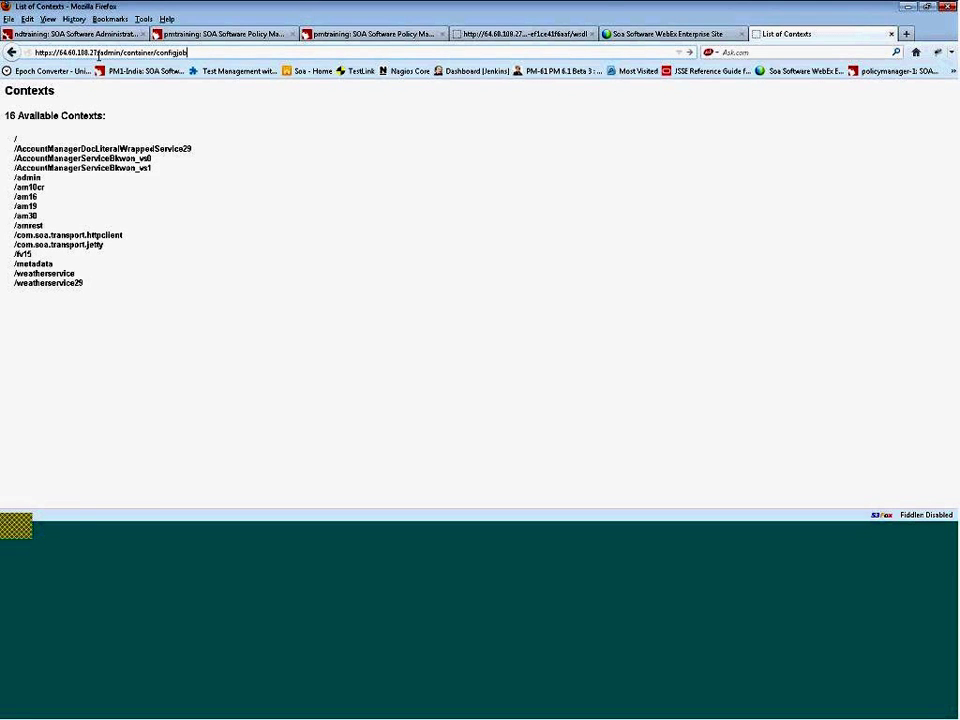
key("Return")
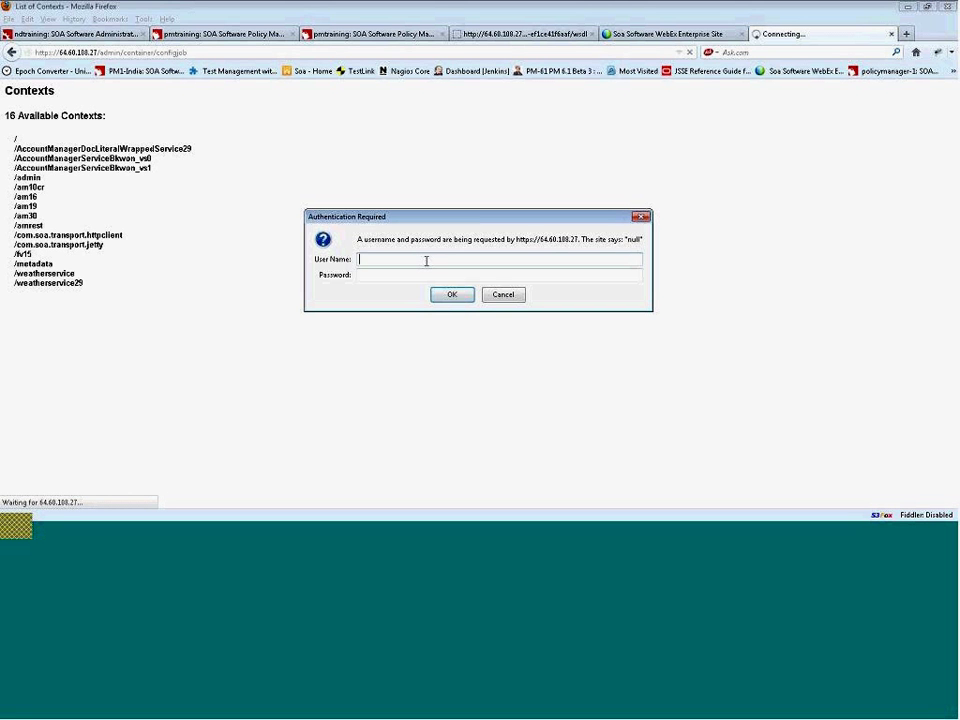
- Log in with the administrator account to load the configjob page, declining to save the password
left_click(371, 259)
type("administrator")
key("Tab")
type("*********")
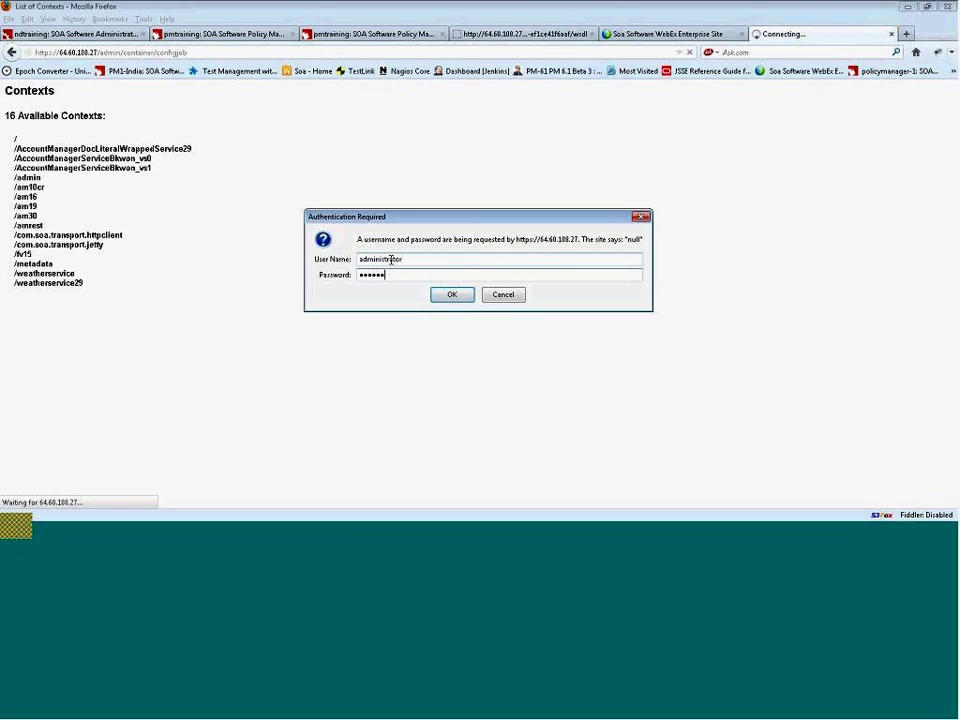
left_click(452, 295)
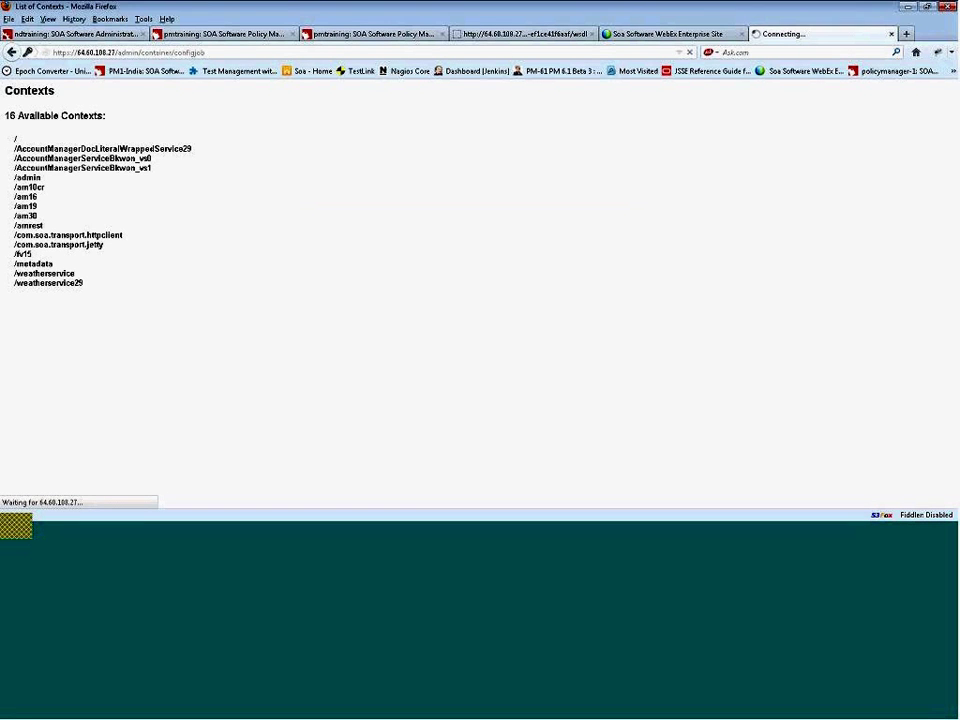
left_click(254, 70)
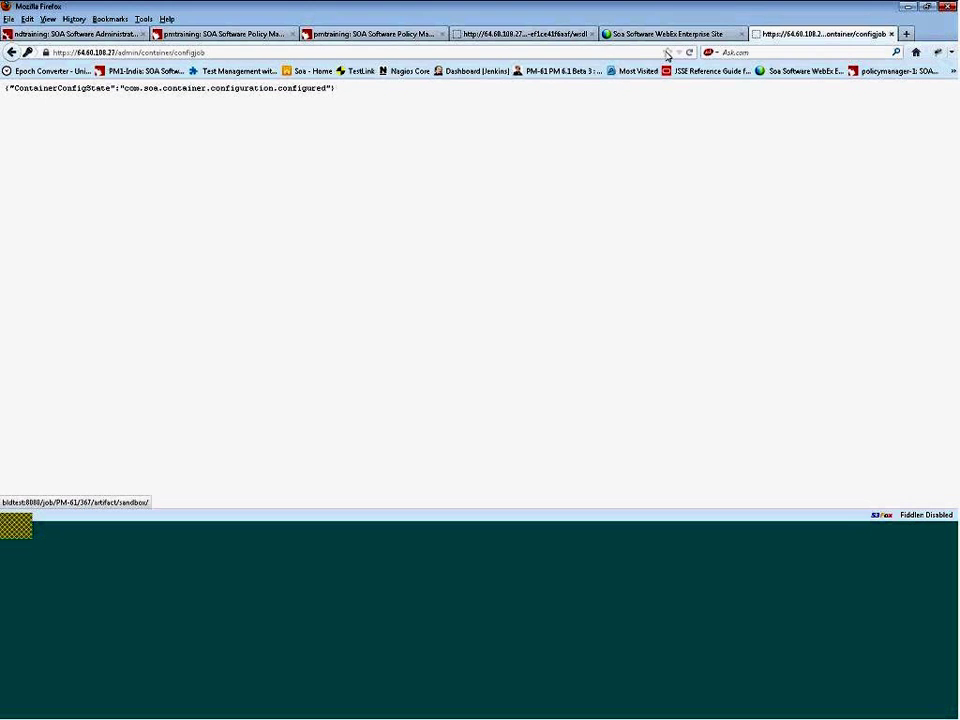
left_click(300, 526)
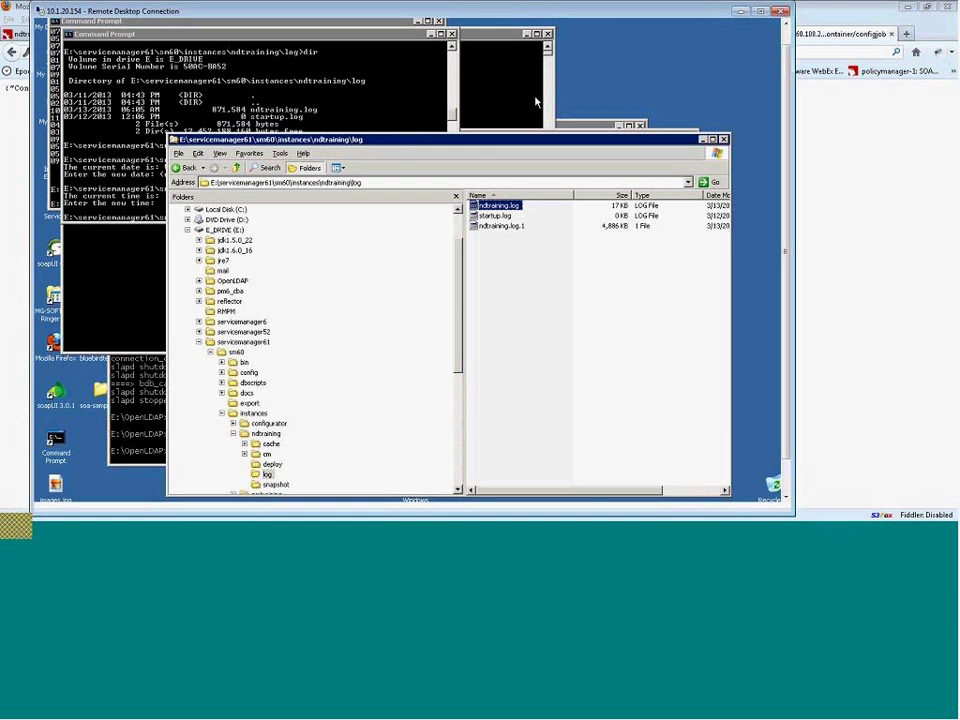
- Rearrange the remote server's console windows to bring up the startup ndtraining console
left_click(520, 97)
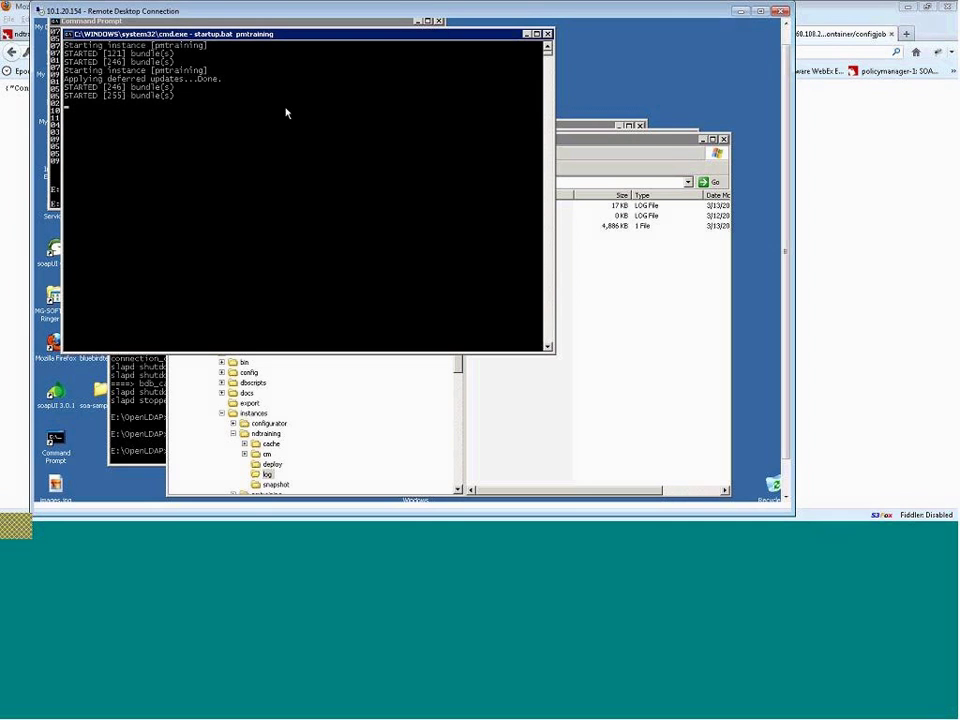
left_click_drag(343, 40, 463, 44)
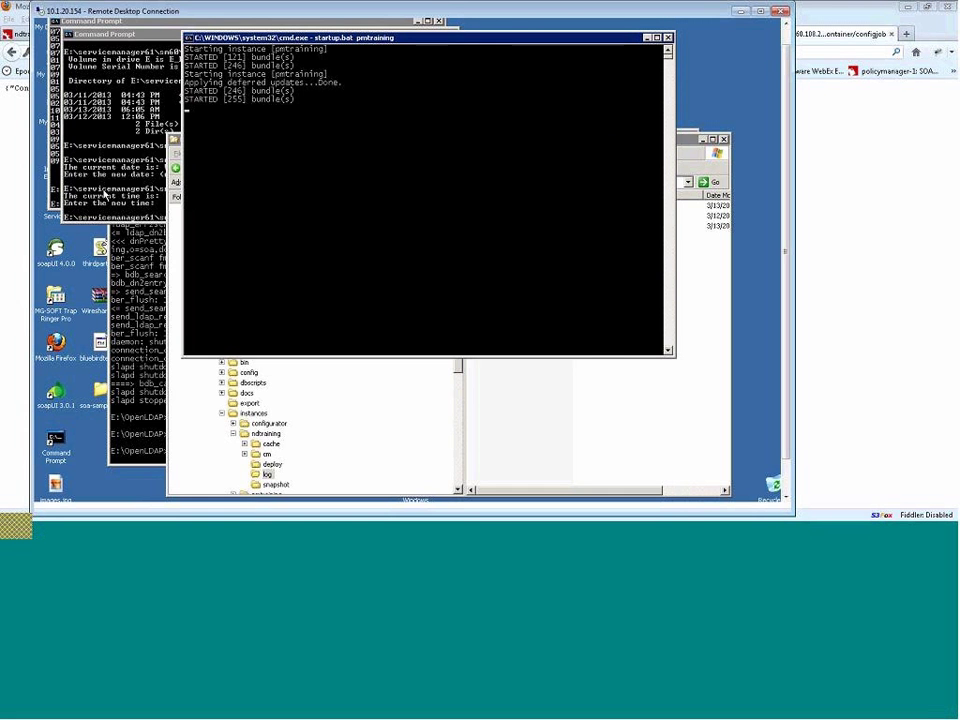
left_click(105, 195)
left_click(160, 320)
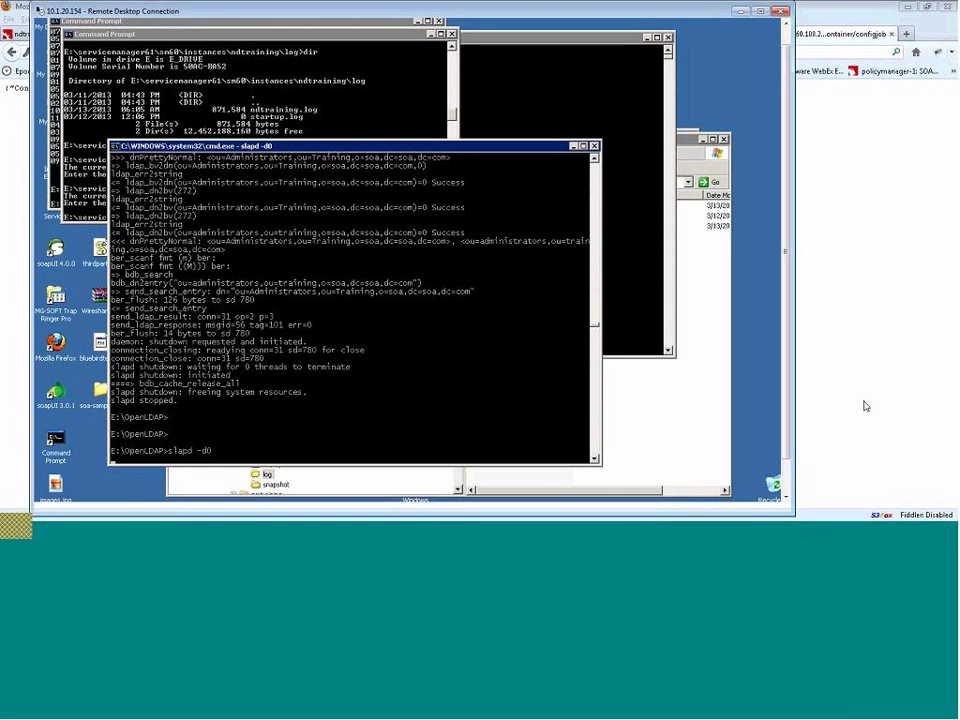
left_click_drag(786, 446, 784, 504)
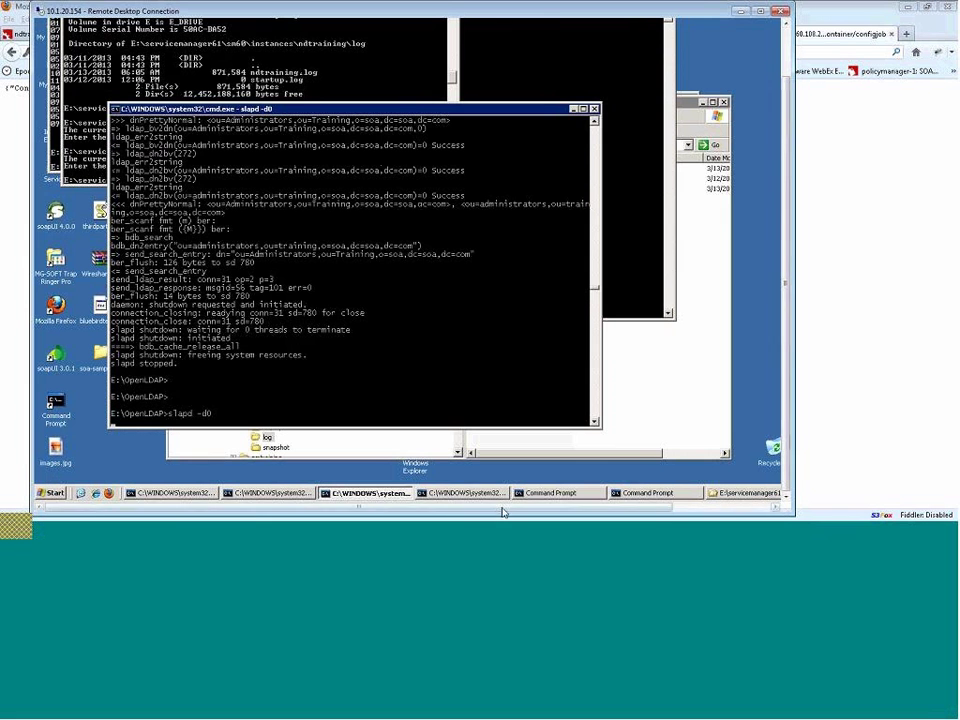
left_click(467, 495)
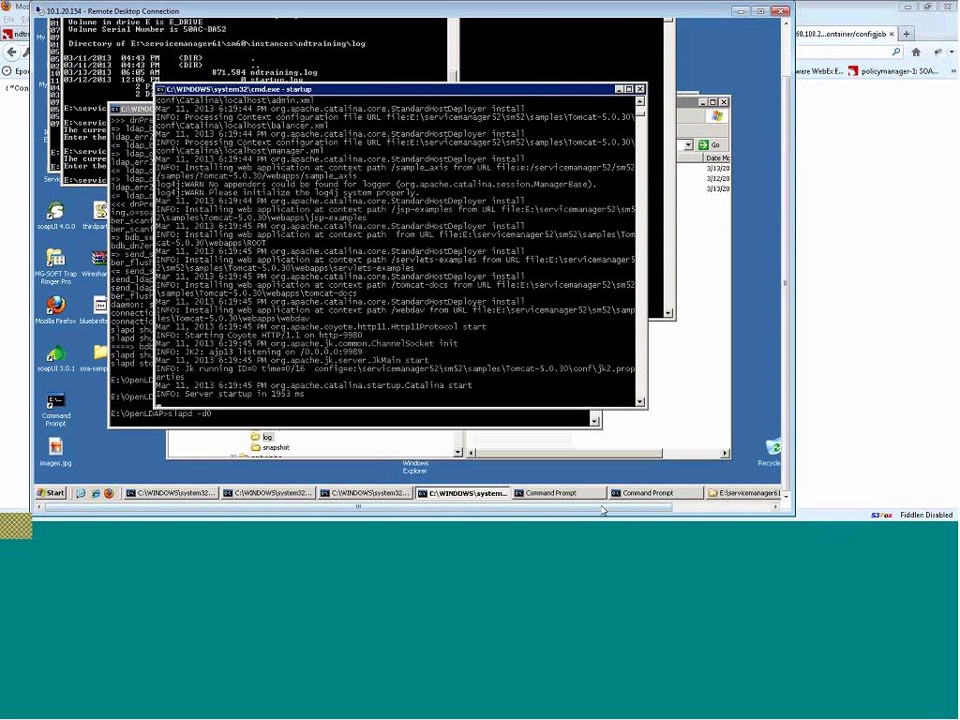
left_click(551, 493)
left_click(648, 493)
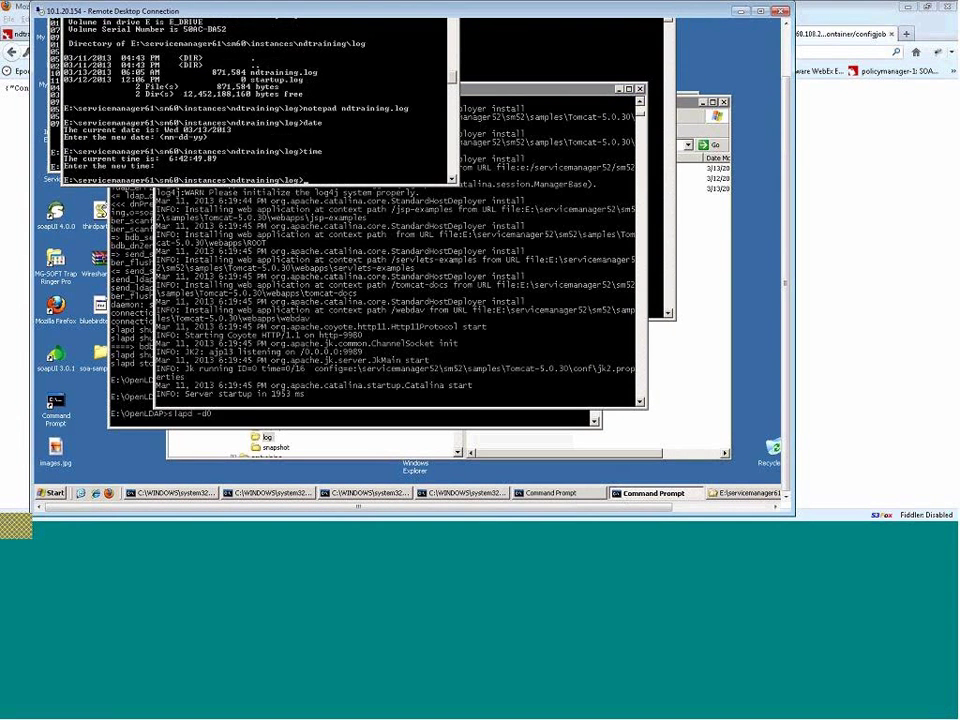
left_click(270, 493)
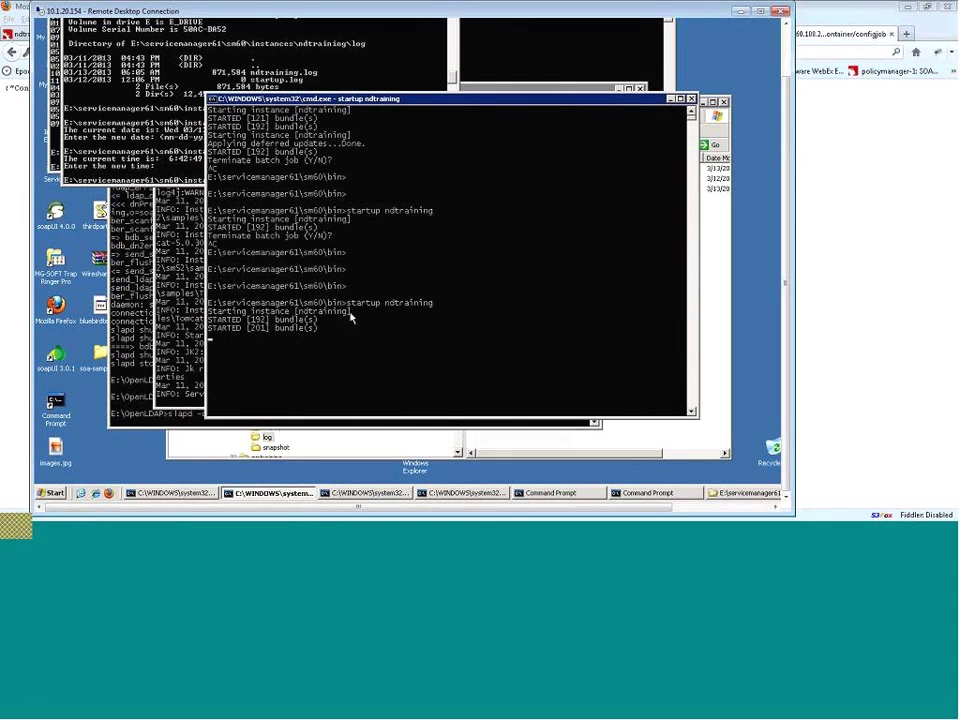
- Stop ndtraining with Ctrl+C and rerun the startup ndtraining command to restart it
key("ctrl+c")
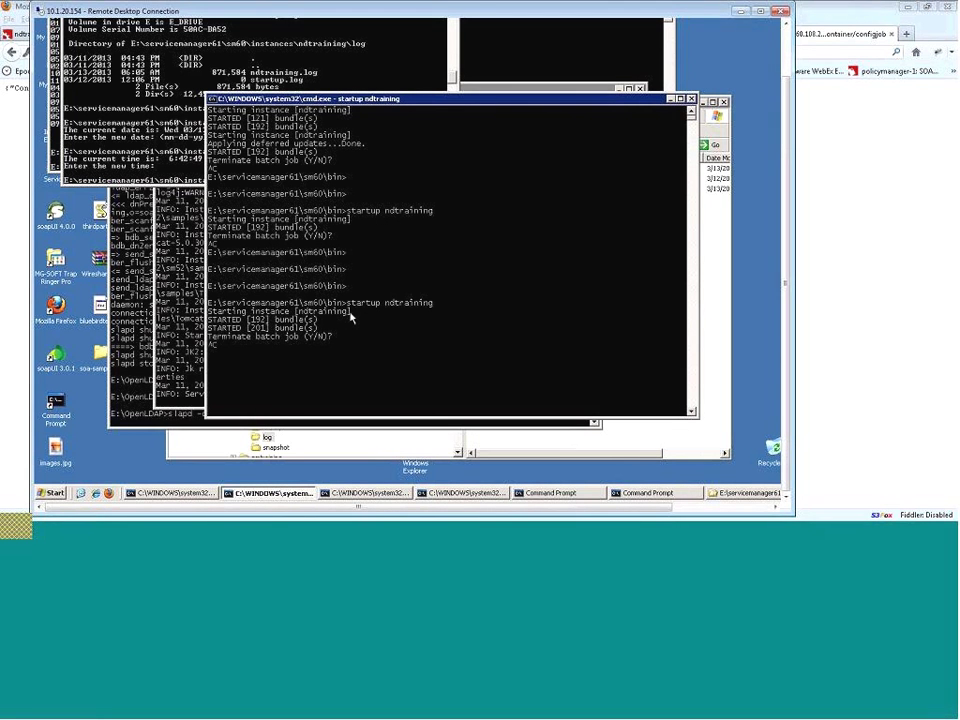
key("Return")
key("Return")
key("Up")
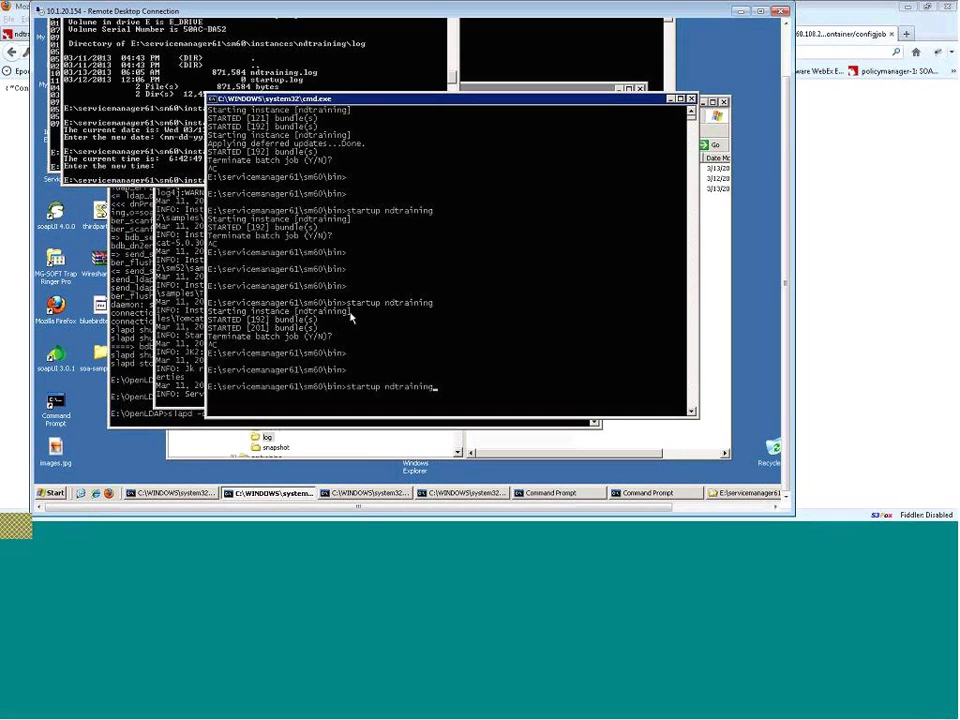
key("Return")
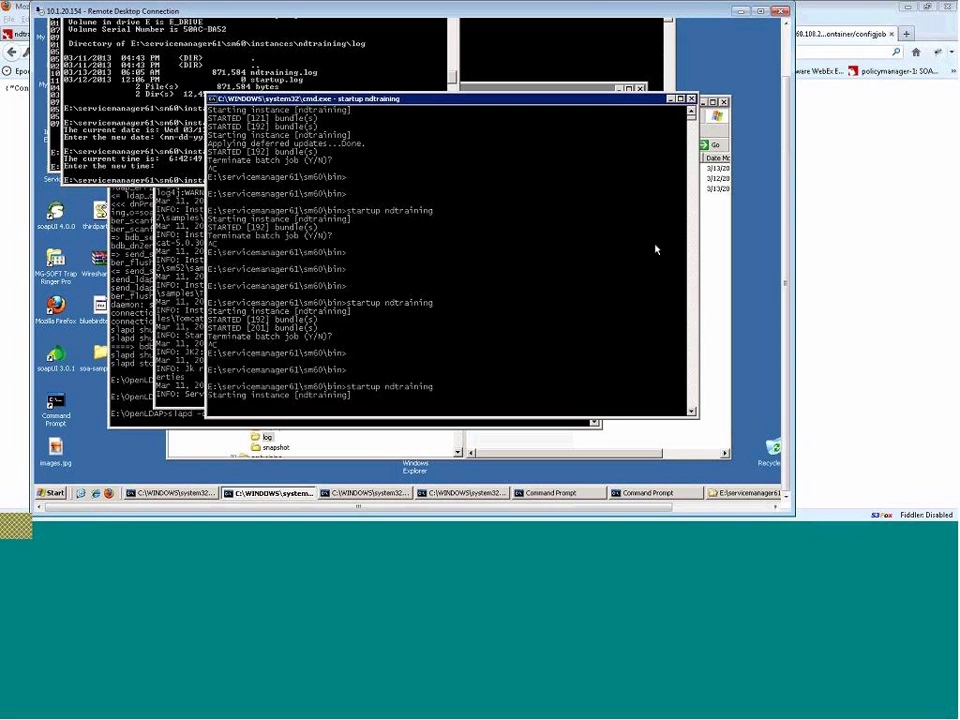
left_click(850, 170)
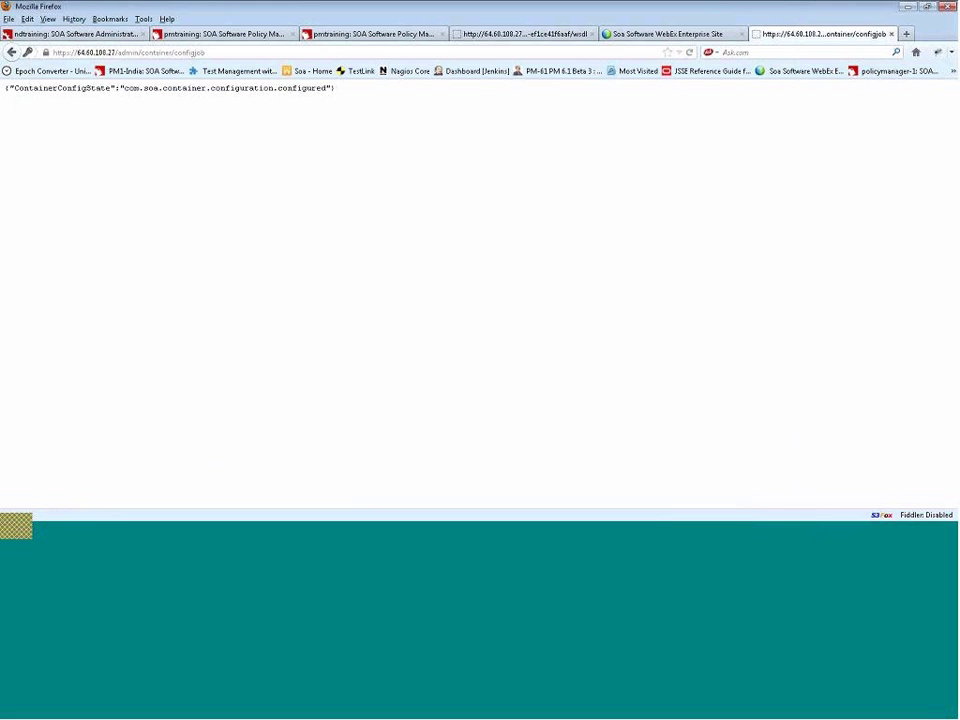
- Keep reloading the configjob page past connection failures until it reports ContainerConfigState configuring
left_click(690, 53)
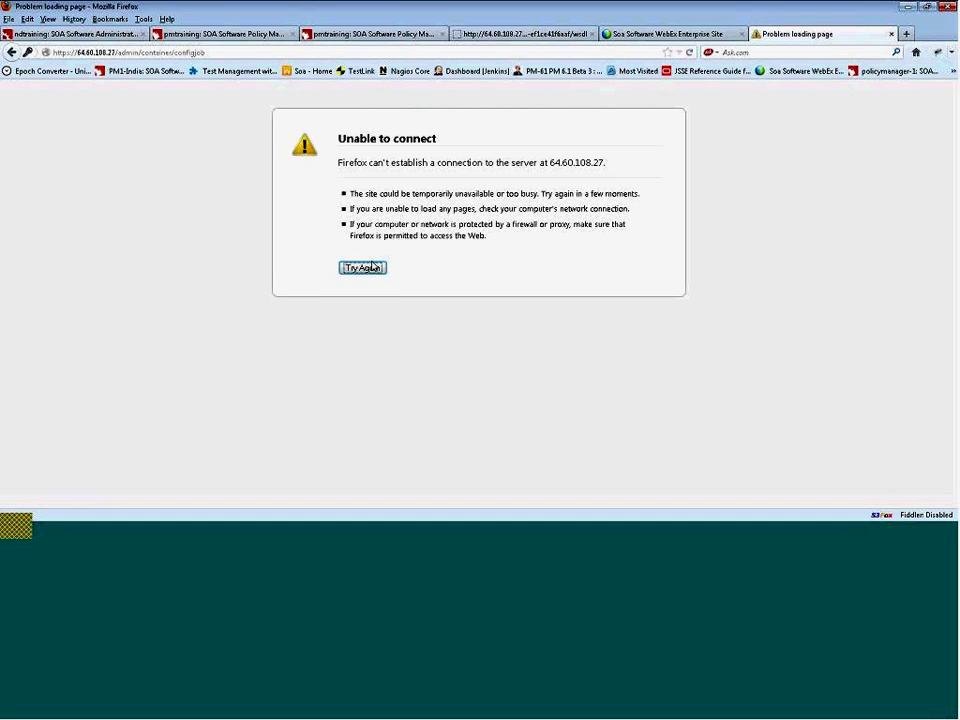
left_click(368, 268)
left_click(366, 268)
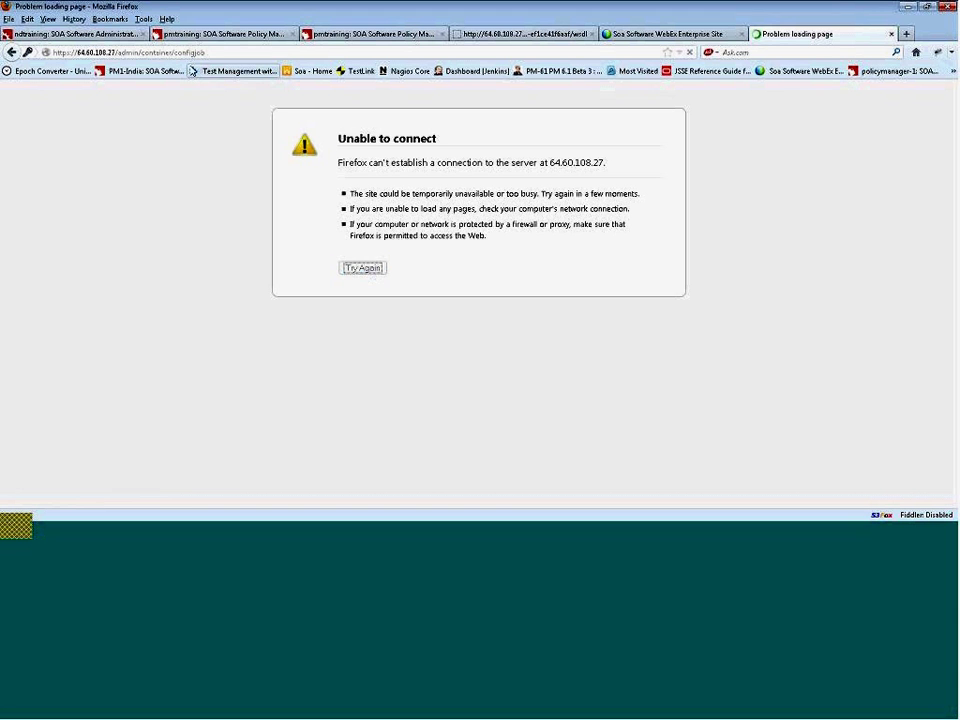
left_click(364, 268)
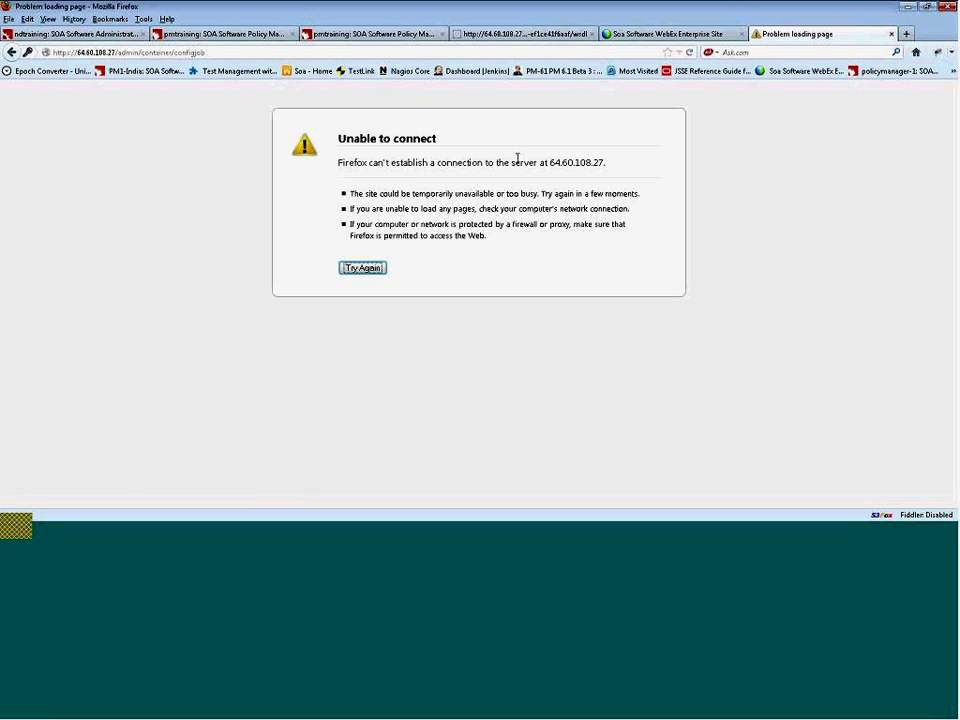
left_click(372, 270)
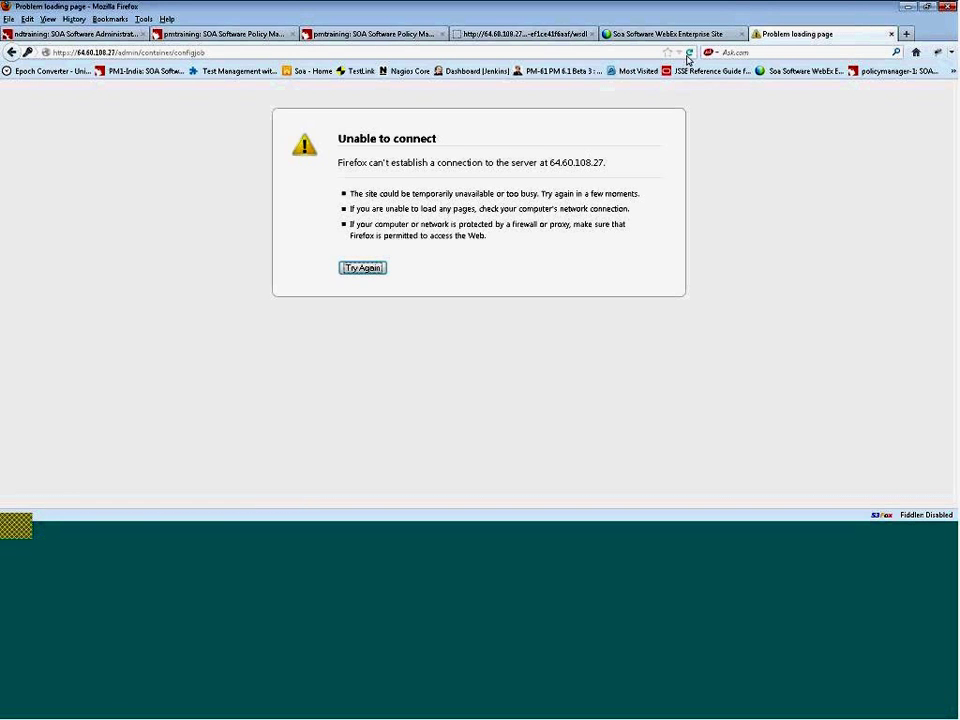
left_click(689, 52)
left_click(689, 53)
left_click(690, 54)
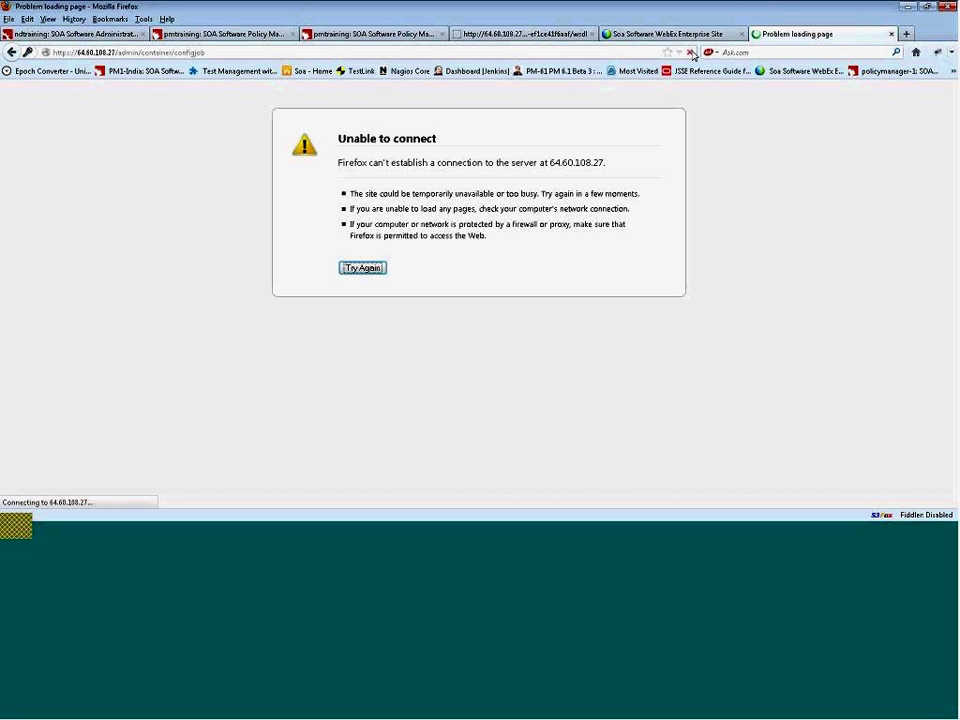
left_click(691, 53)
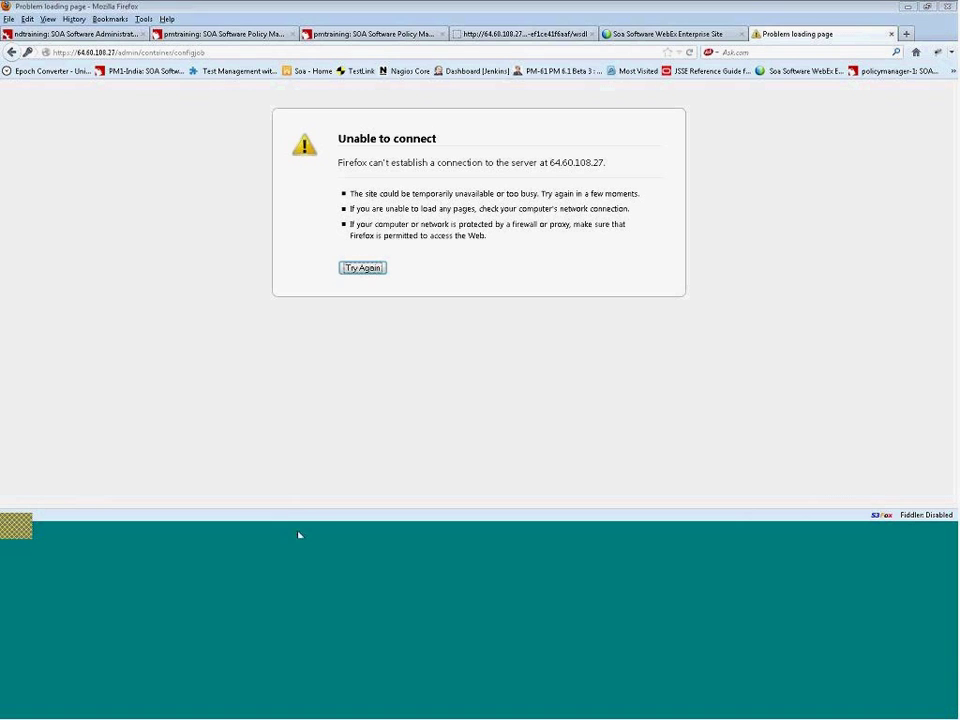
key("alt+Tab")
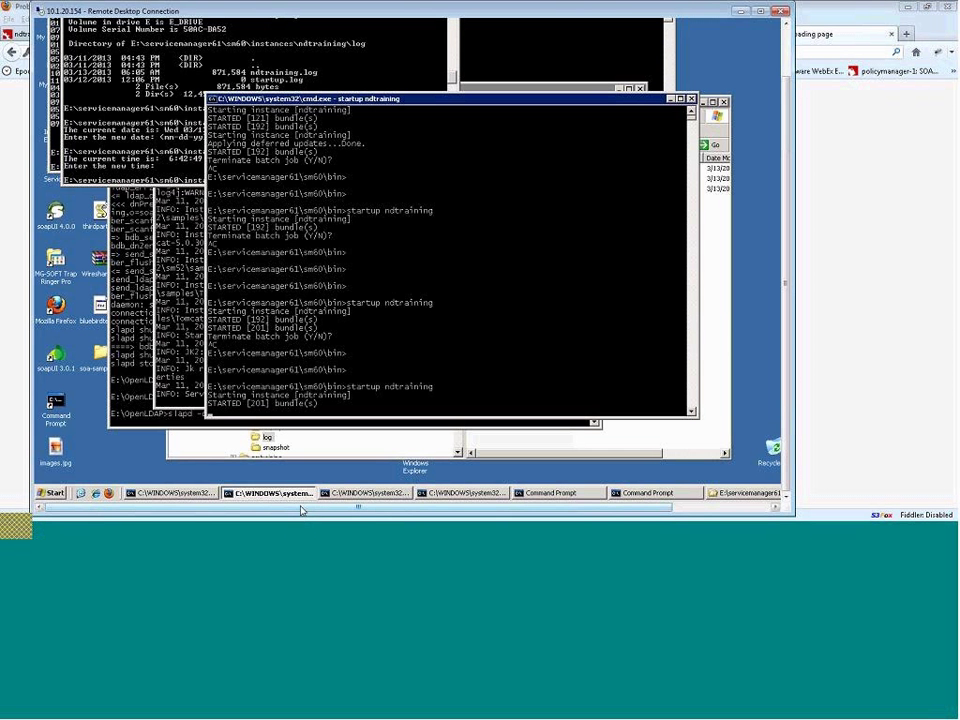
key("alt+Tab")
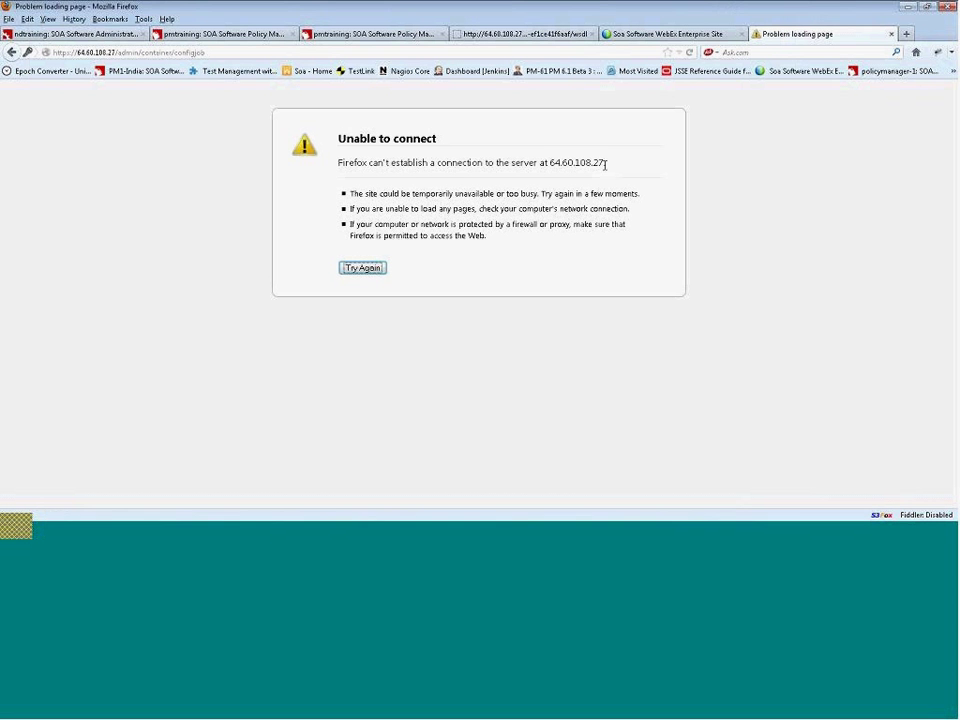
left_click(689, 52)
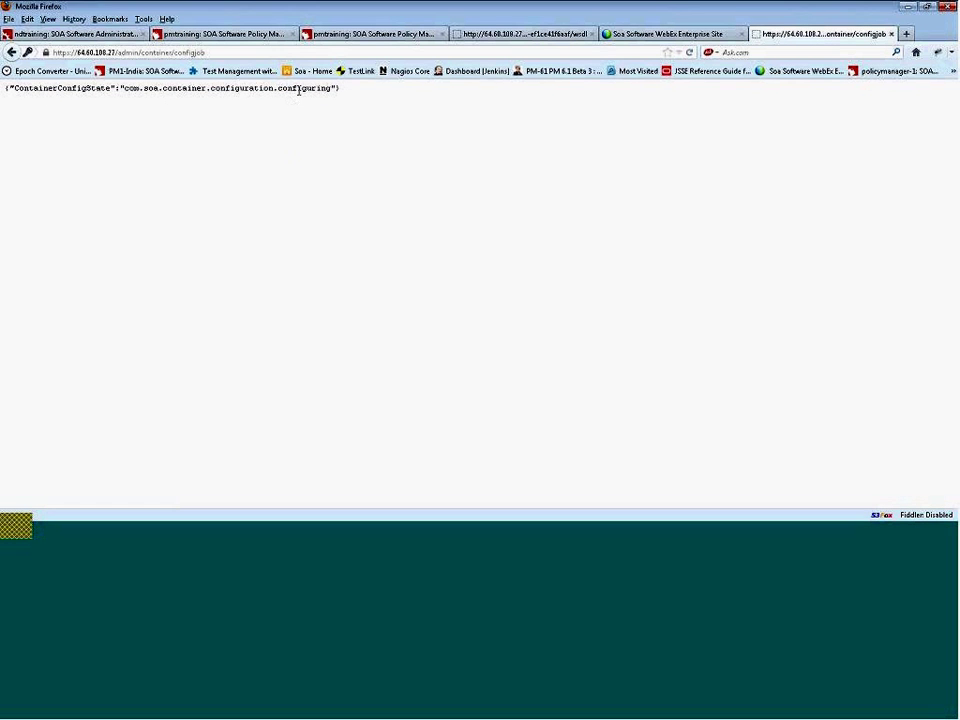
- Refresh the configjob page and highlight the com.soa.container.configuration.configured state in its JSON
left_click(689, 56)
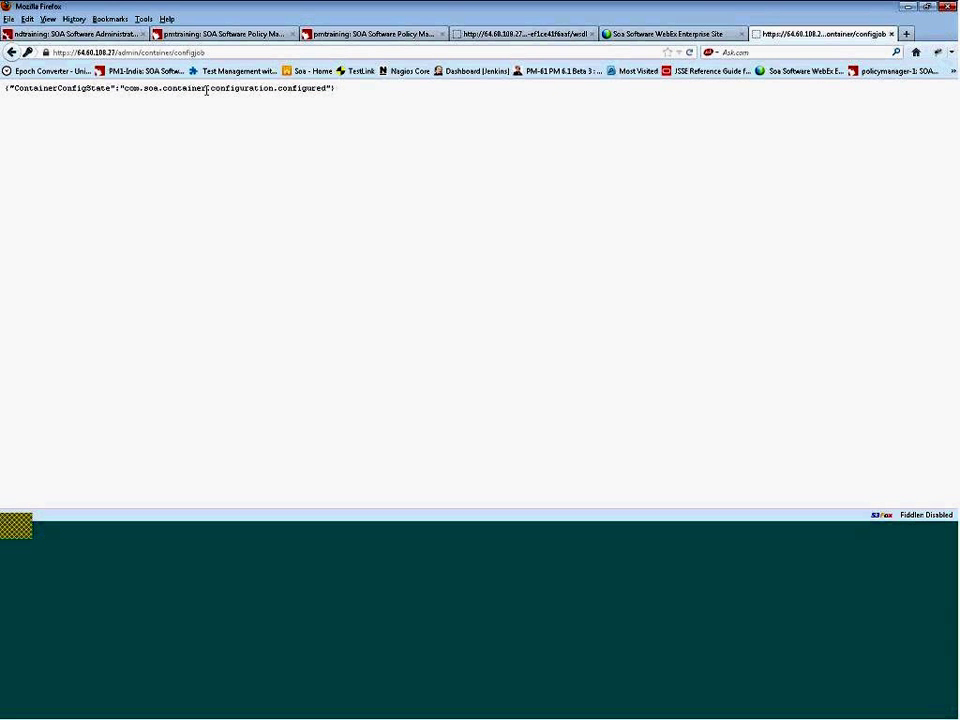
left_click_drag(240, 88, 344, 104)
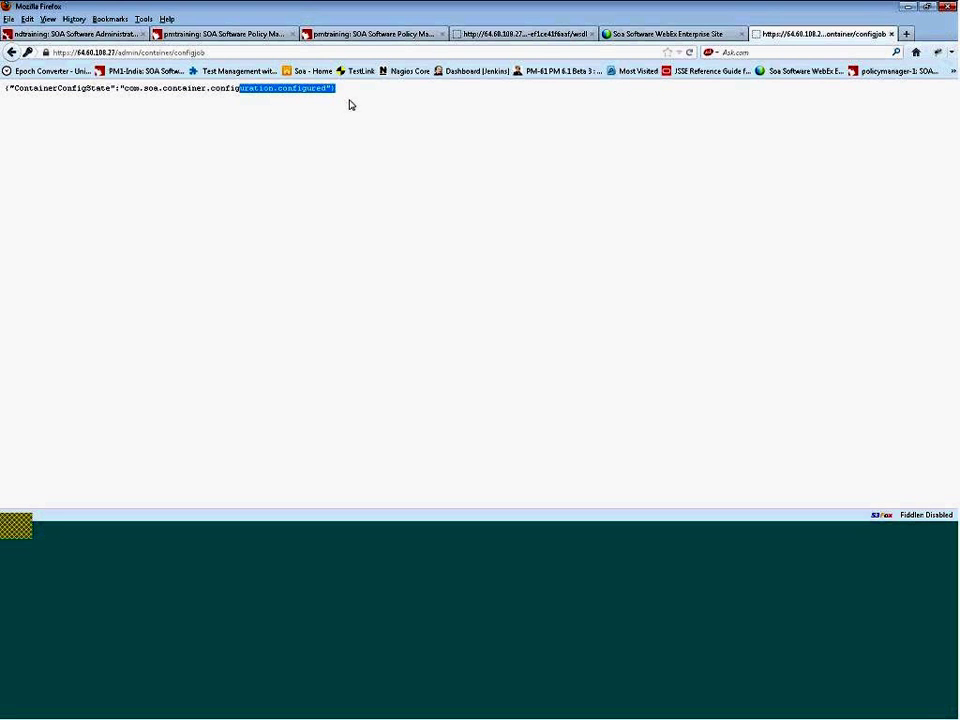
left_click(365, 96)
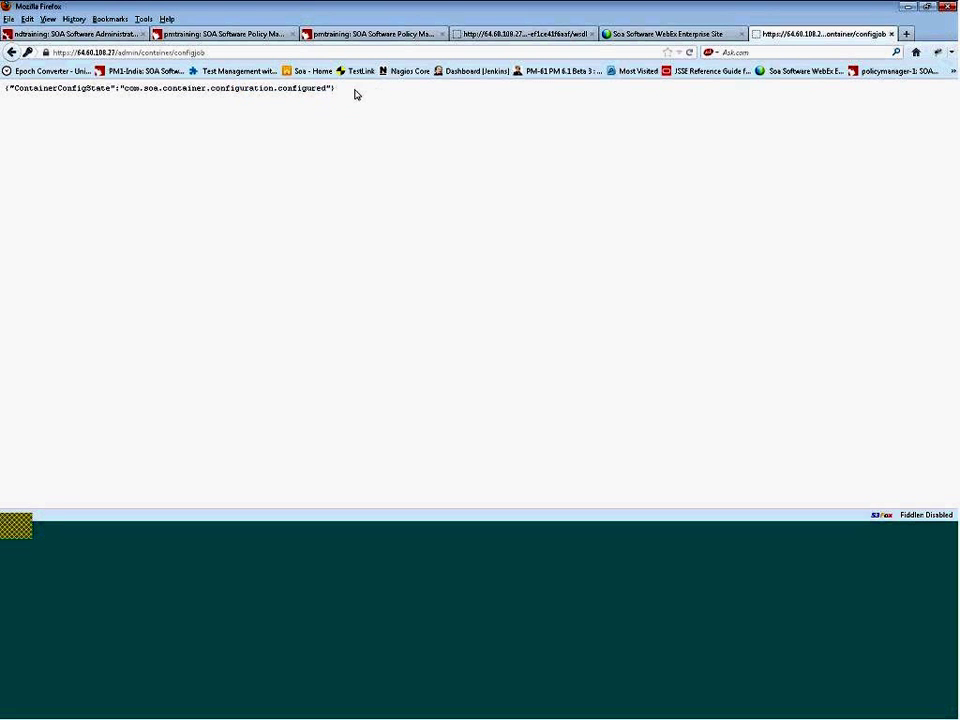
left_click_drag(356, 94, 4, 89)
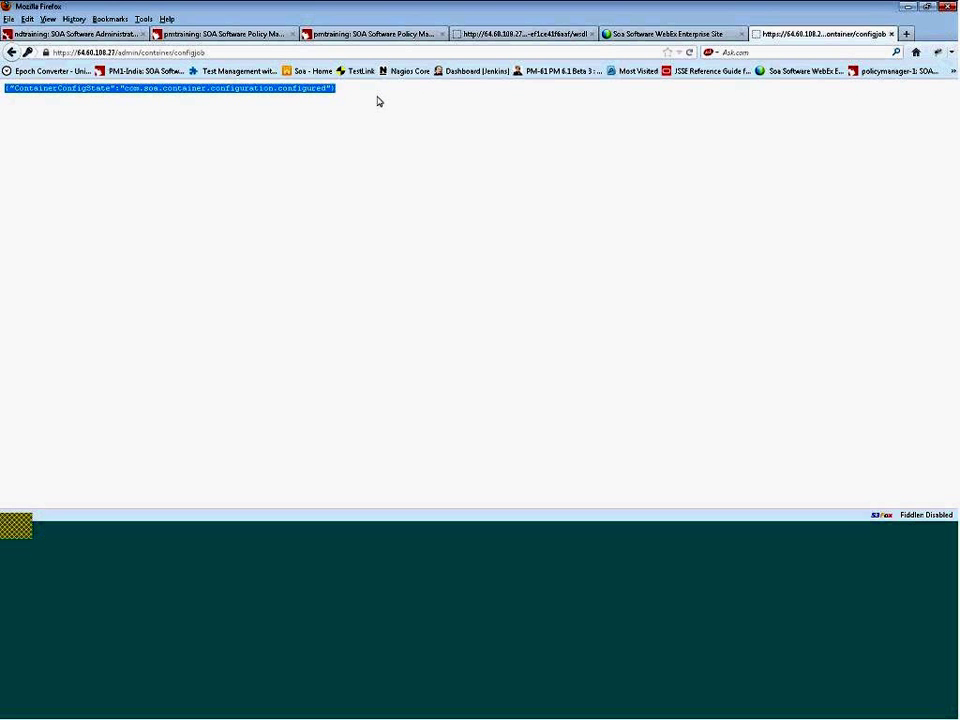
left_click(432, 105)
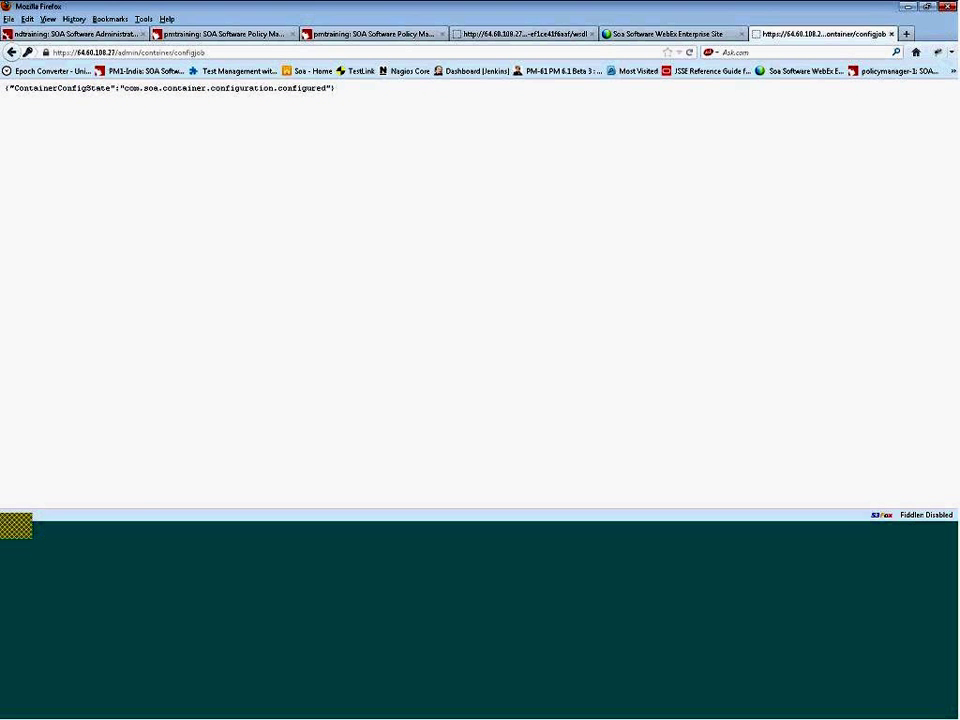
left_click_drag(340, 93, 9, 88)
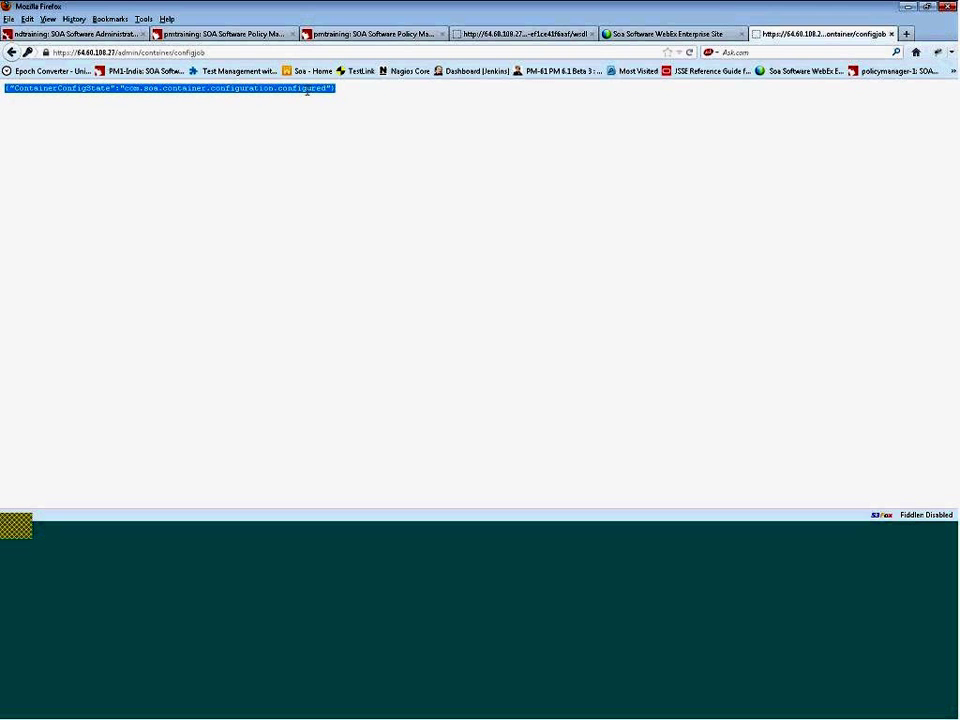
left_click(313, 89)
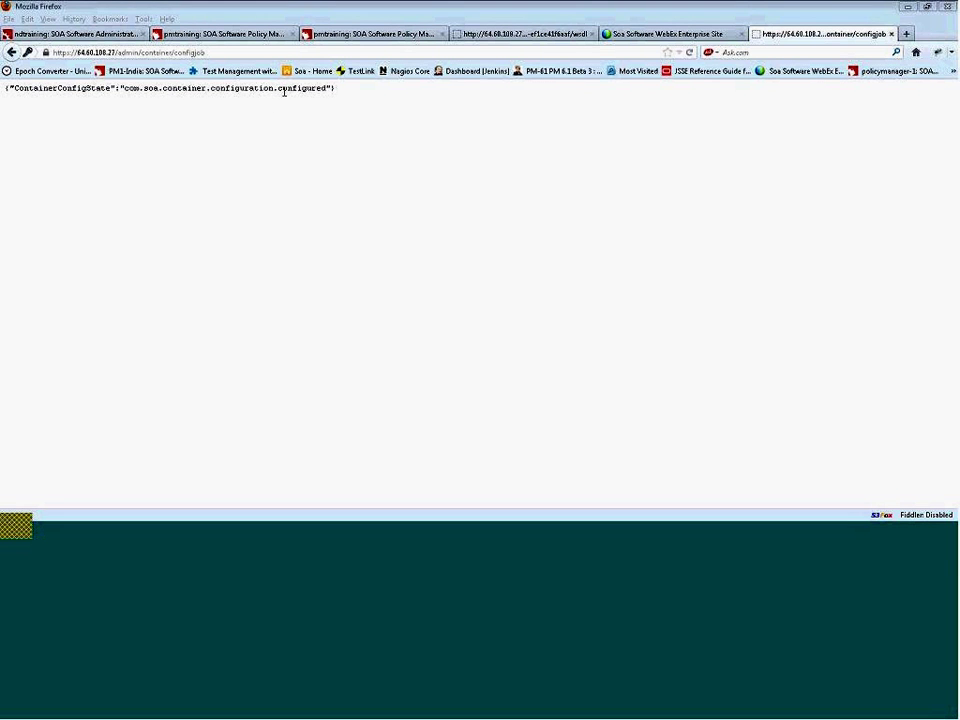
left_click(284, 91)
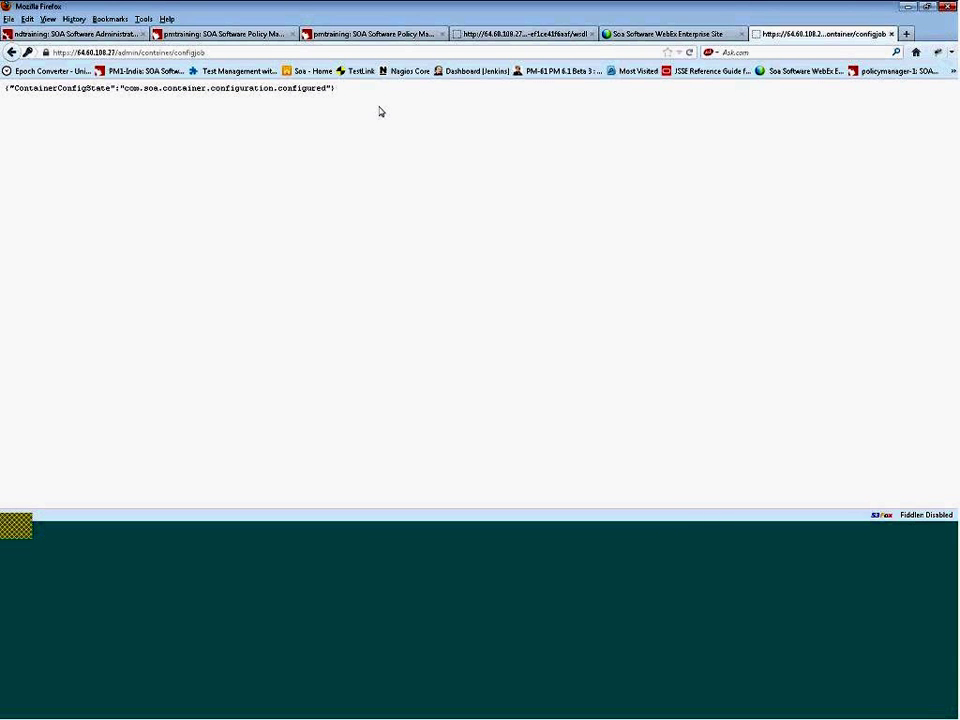
left_click(603, 535)
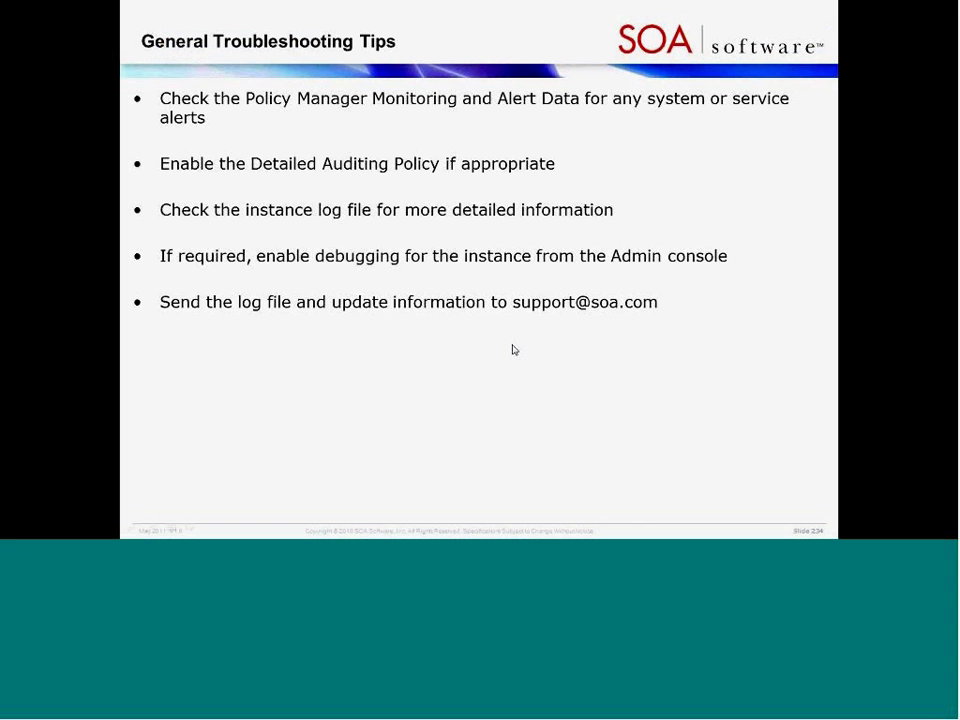